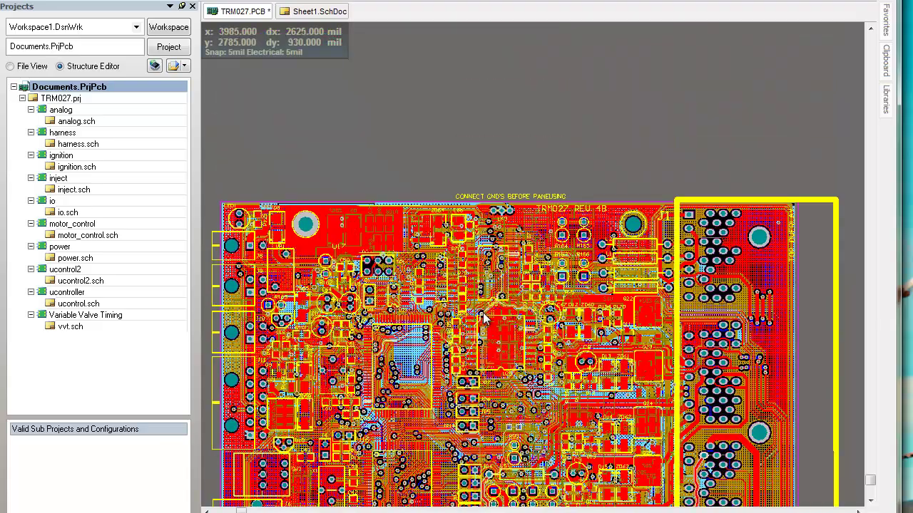
# Examine the TRM027 circuit board layout in 2D, switch it to 3D and fit the board to the view.
pyautogui.scroll(-3, 485, 316)
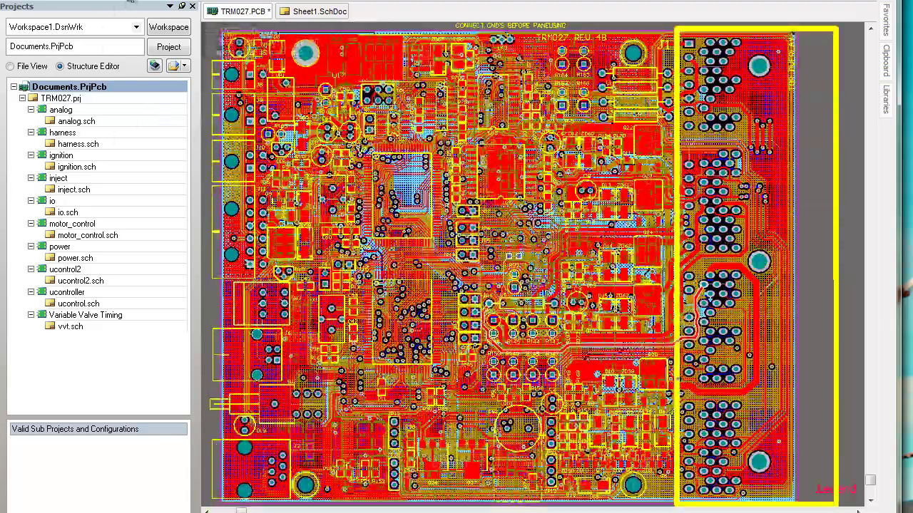
pyautogui.press('v')
pyautogui.click(198, 116)
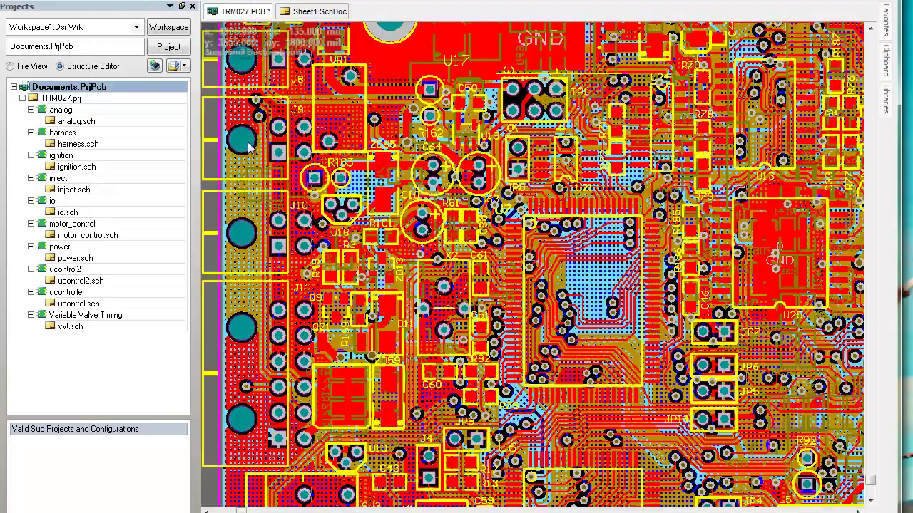
pyautogui.keyDown('ctrl'); pyautogui.scroll(2, 458, 225); pyautogui.keyUp('ctrl')
pyautogui.keyDown('ctrl'); pyautogui.scroll(-4, 458, 225); pyautogui.keyUp('ctrl')
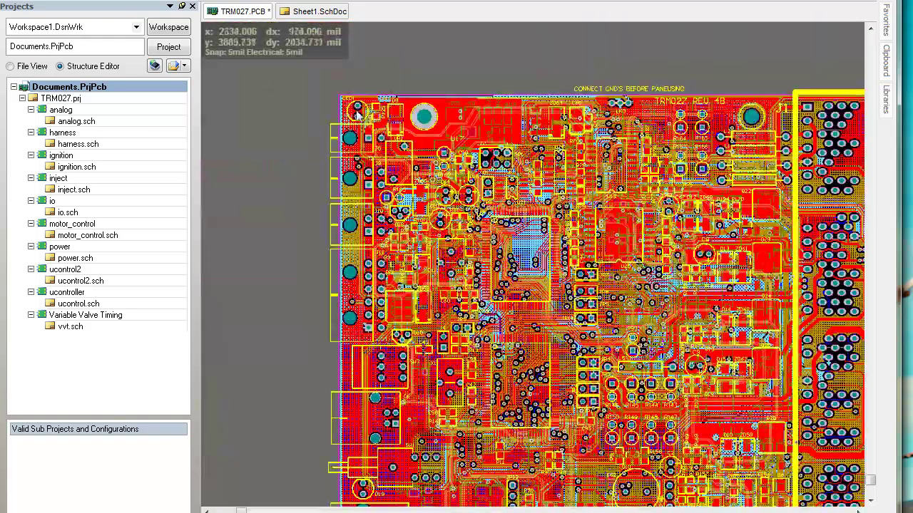
pyautogui.press('v')
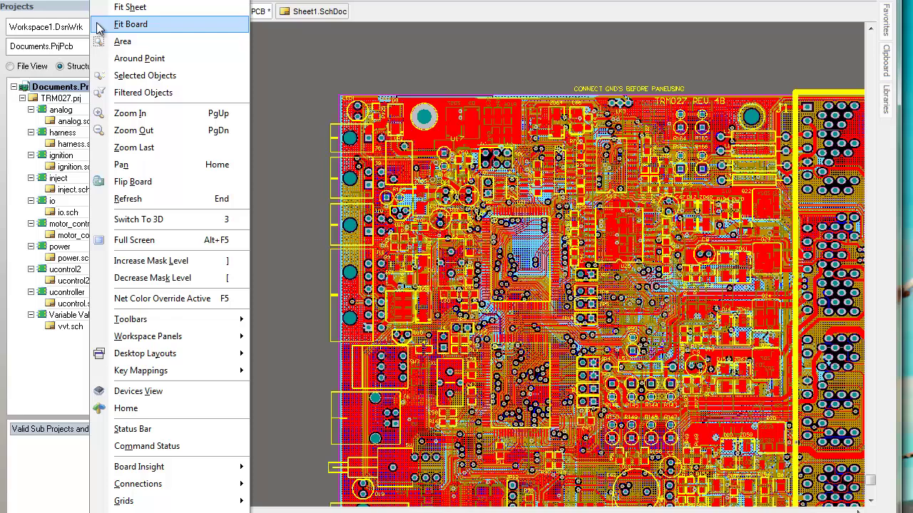
pyautogui.click(148, 218)
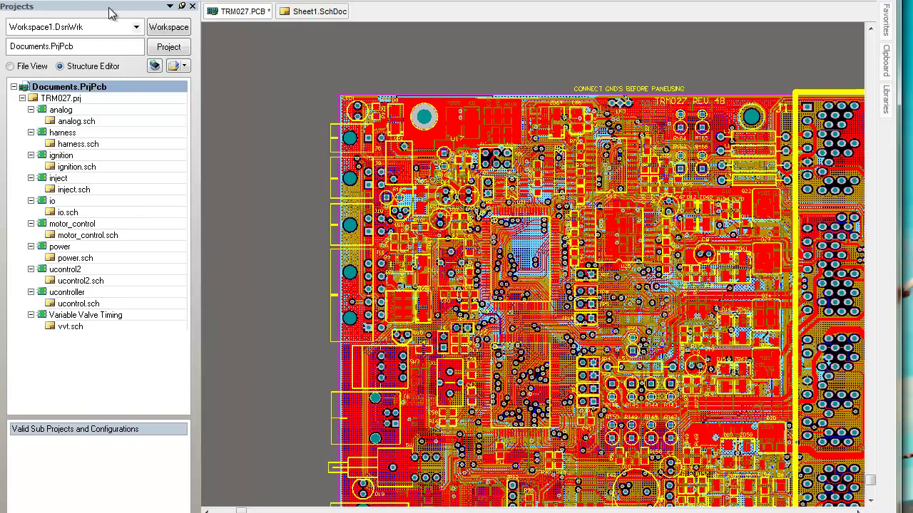
pyautogui.press('v')
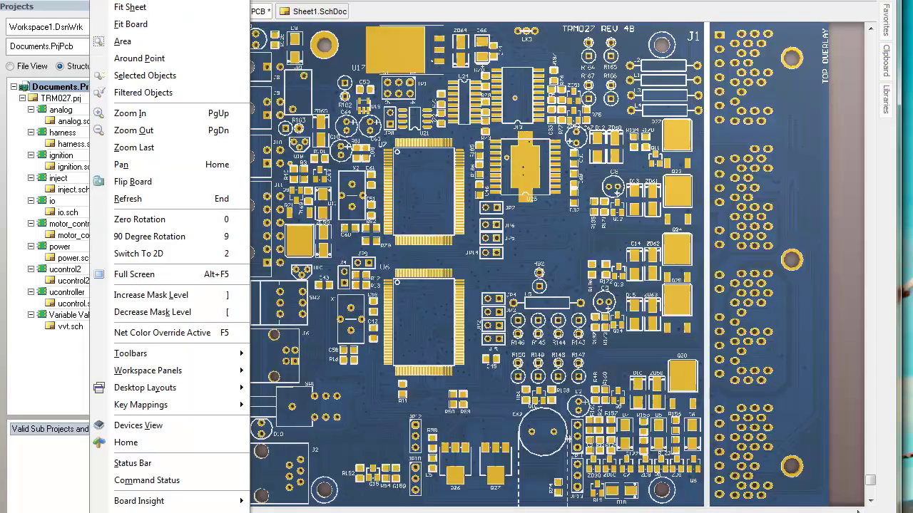
pyautogui.click(138, 28)
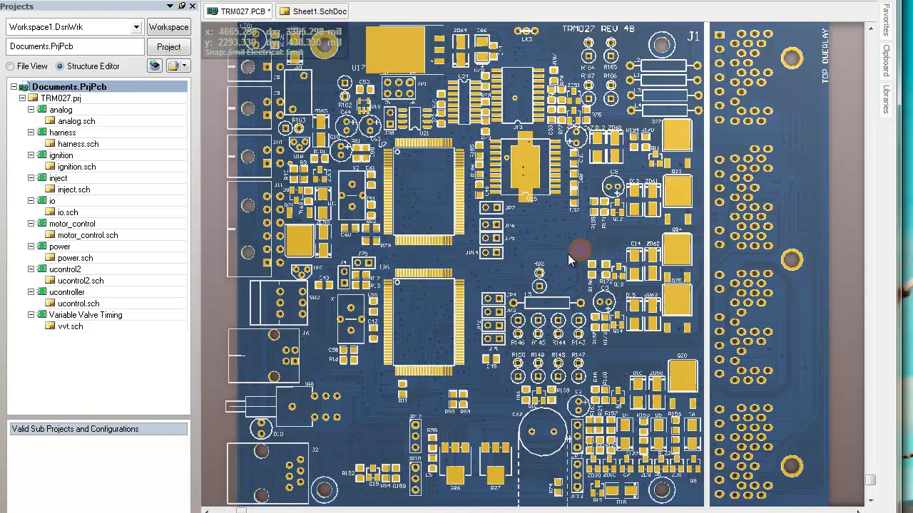
# Inspect the component placement on the 3D TRM027 board at zero rotation.
pyautogui.moveTo(535, 266)
pyautogui.mouseDown(button='right')
pyautogui.moveTo(474, 291)
pyautogui.moveTo(529, 259)
pyautogui.moveTo(526, 277)
pyautogui.moveTo(529, 264)
pyautogui.mouseUp(button='right')
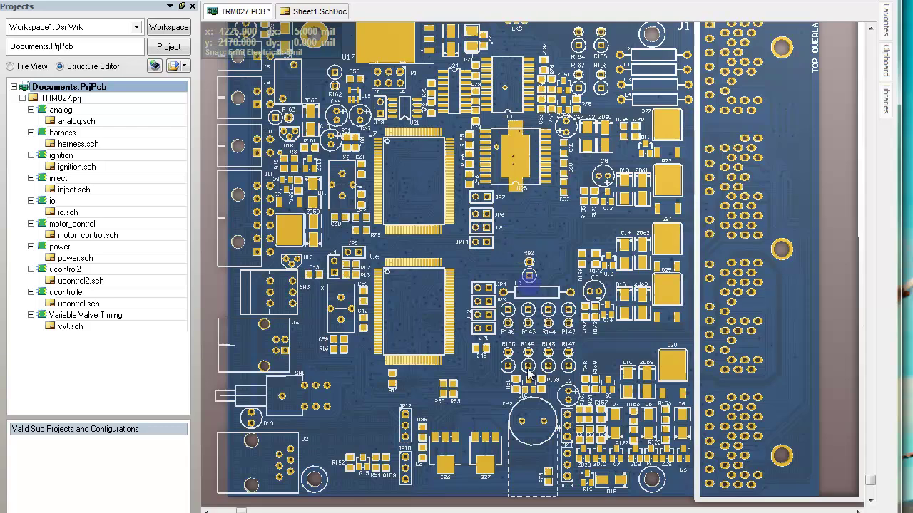
pyautogui.scroll(2, 529, 371)
pyautogui.scroll(-2, 529, 376)
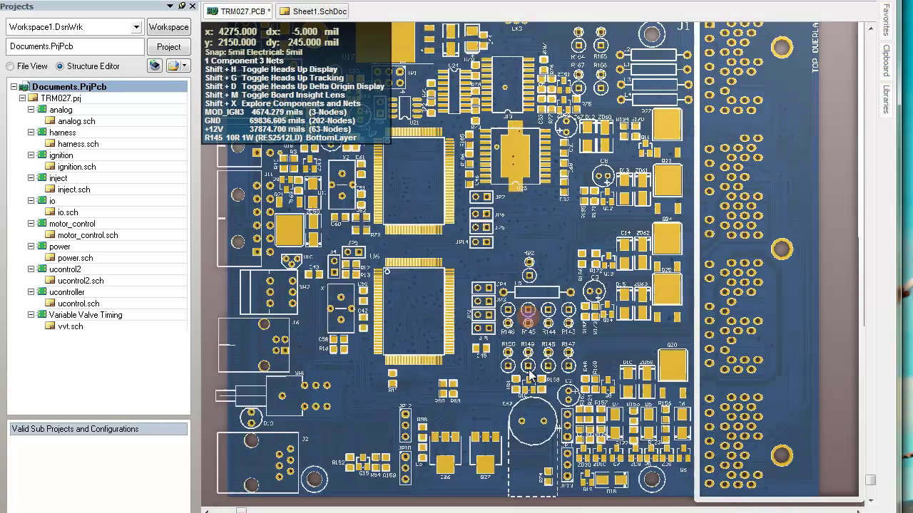
pyautogui.press('v')
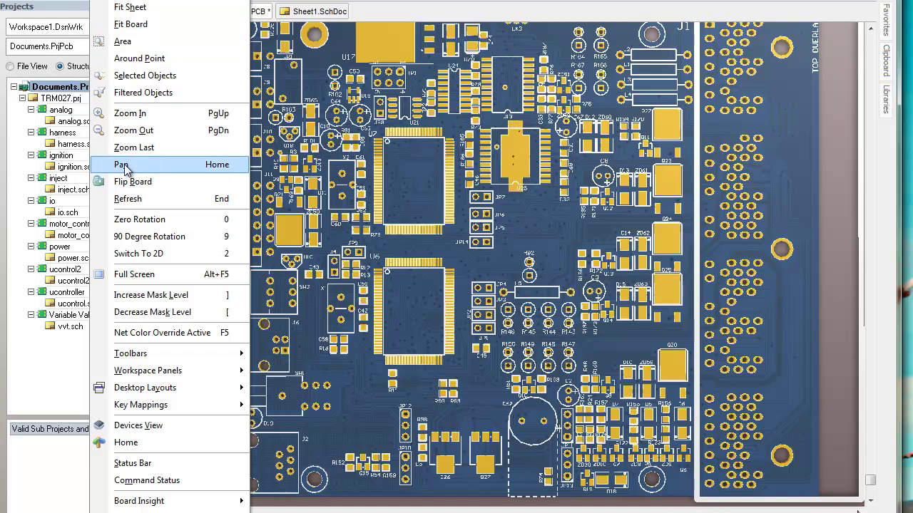
pyautogui.click(152, 220)
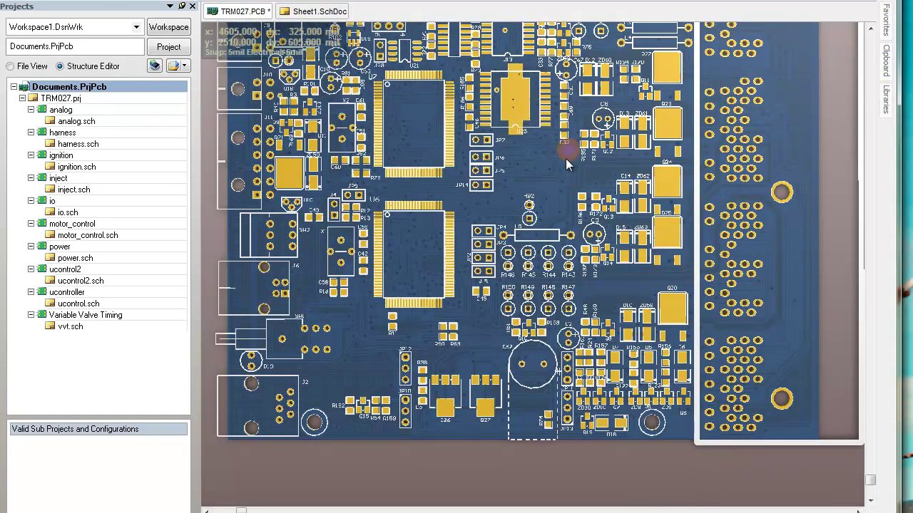
pyautogui.moveTo(565, 158)
pyautogui.mouseDown(button='right')
pyautogui.moveTo(538, 200)
pyautogui.moveTo(558, 251)
pyautogui.moveTo(557, 238)
pyautogui.mouseUp(button='right')
pyautogui.click(558, 239)
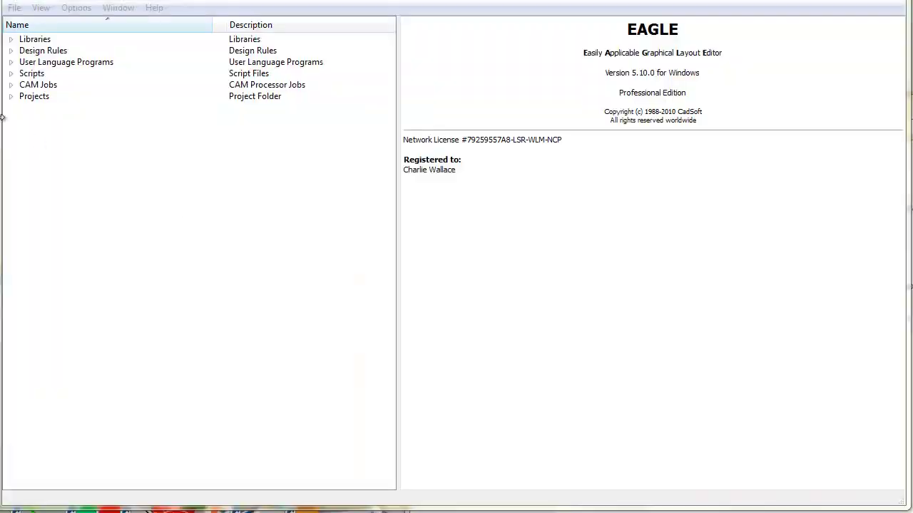
# Switch to EAGLE and create a new project named NSL_Cylon1 in the Projects folder.
pyautogui.click(10, 96)
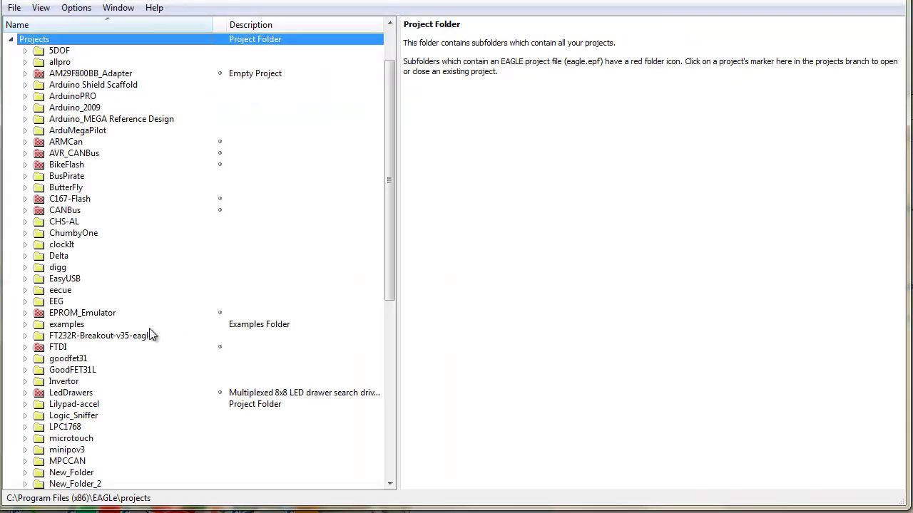
pyautogui.rightClick(50, 39)
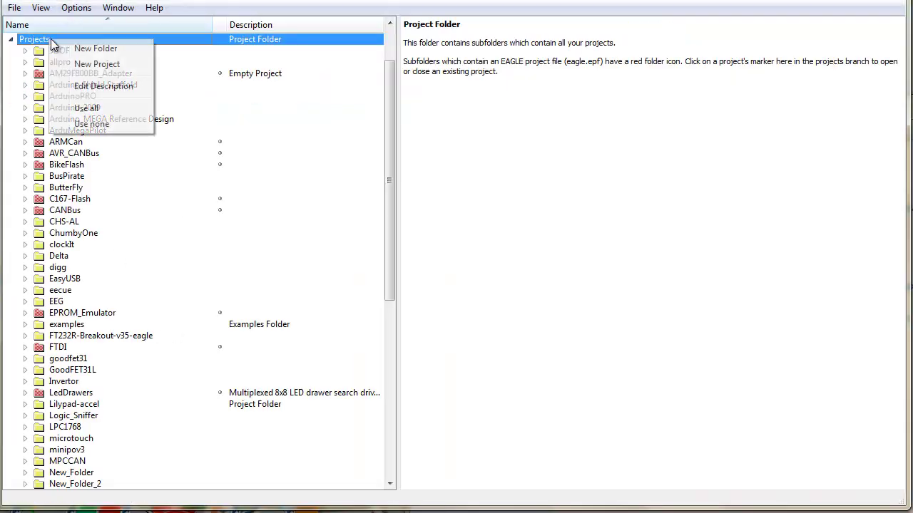
pyautogui.click(90, 62)
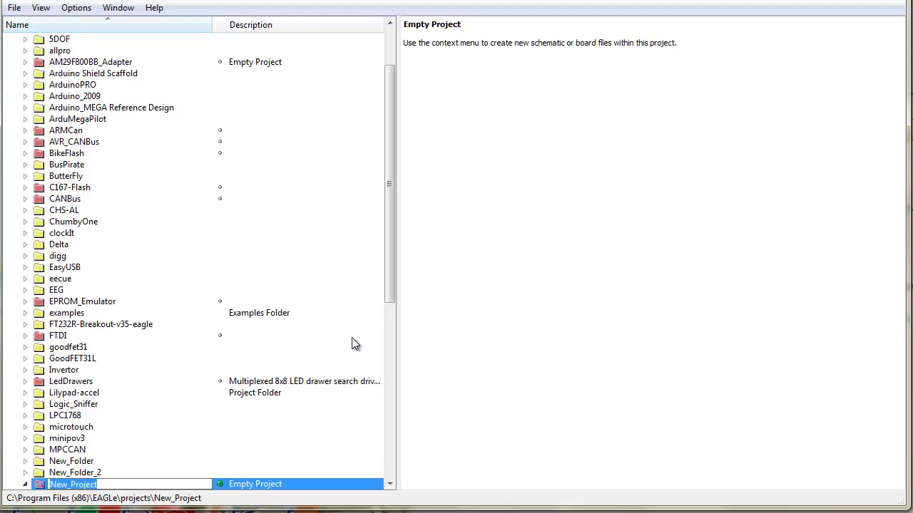
pyautogui.write('NSL_Cylon1')
pyautogui.press('Return')
pyautogui.scroll(-4, 307, 285)
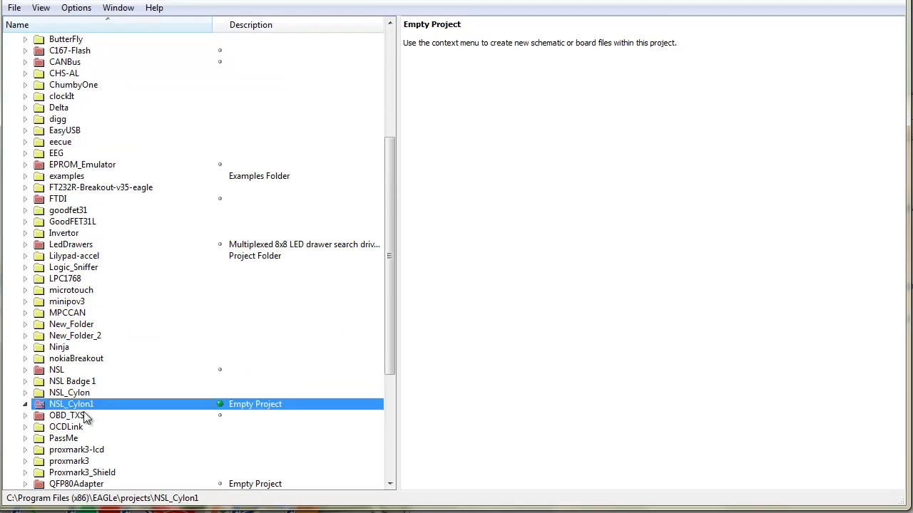
# Create a new schematic in the NSL_Cylon1 project and enlarge its editor window to fill the screen.
pyautogui.rightClick(86, 405)
pyautogui.moveTo(137, 431)
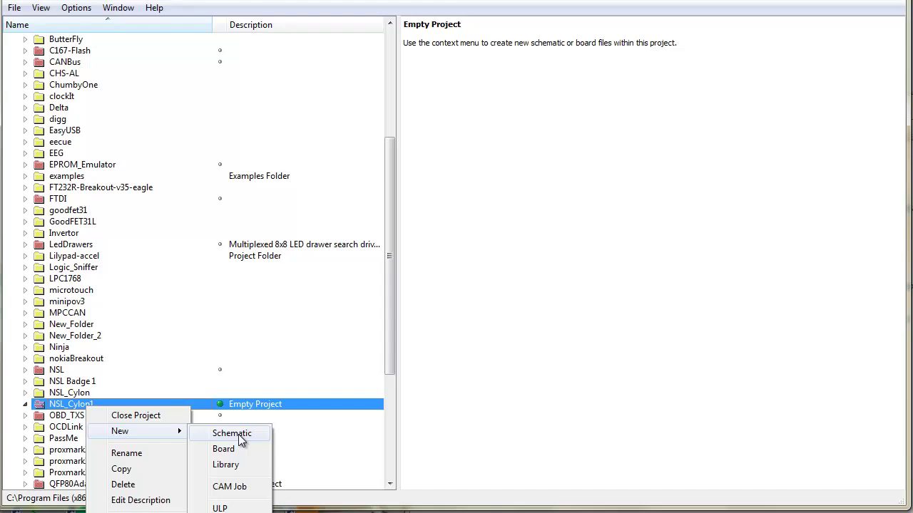
pyautogui.click(241, 441)
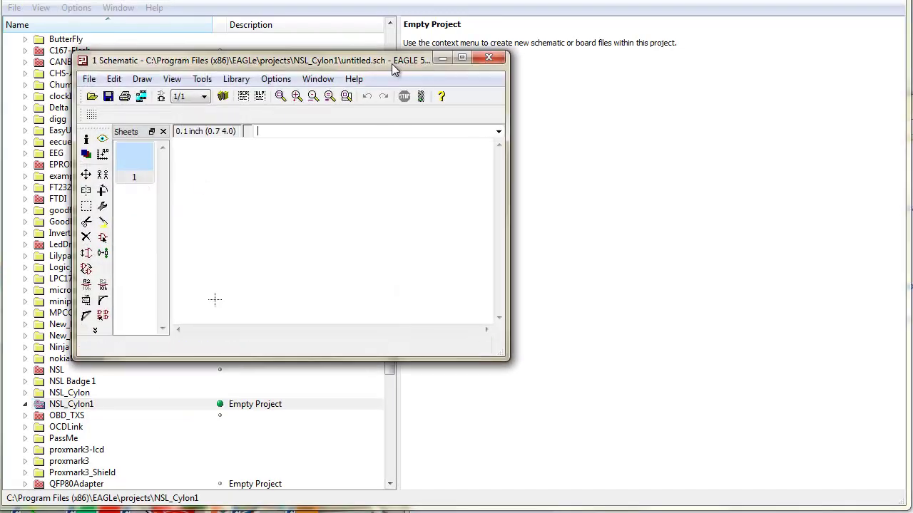
pyautogui.moveTo(401, 64); pyautogui.dragTo(322, 3)
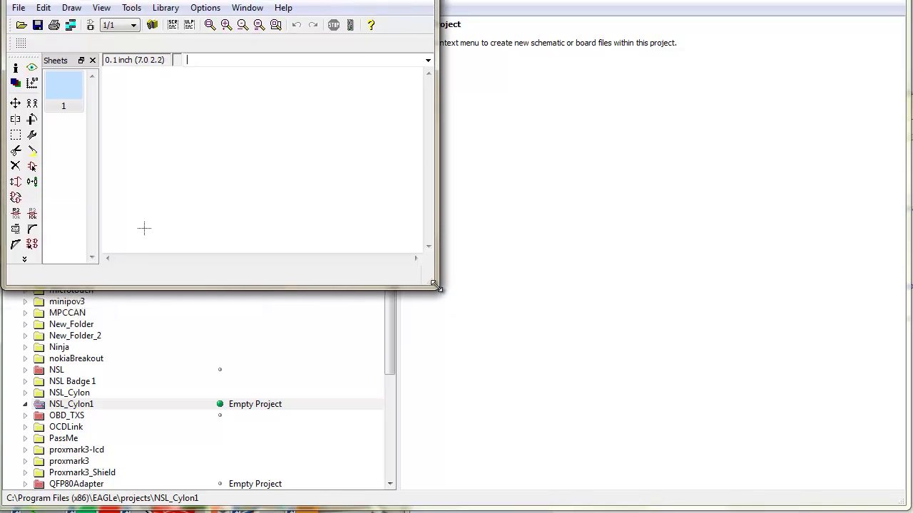
pyautogui.moveTo(437, 286); pyautogui.dragTo(900, 503)
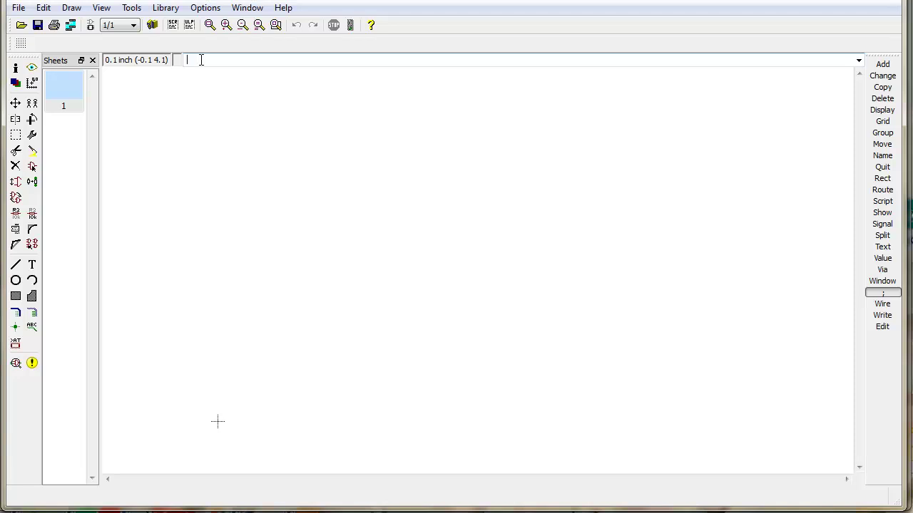
# Enter arbitrary sample text on the schematic editor's command line and clear it again.
pyautogui.write('kdfkgdfklg')
pyautogui.press('BackSpace')
pyautogui.press('BackSpace')
pyautogui.press('BackSpace')
pyautogui.press('BackSpace')
pyautogui.press('BackSpace')
pyautogui.press('BackSpace')
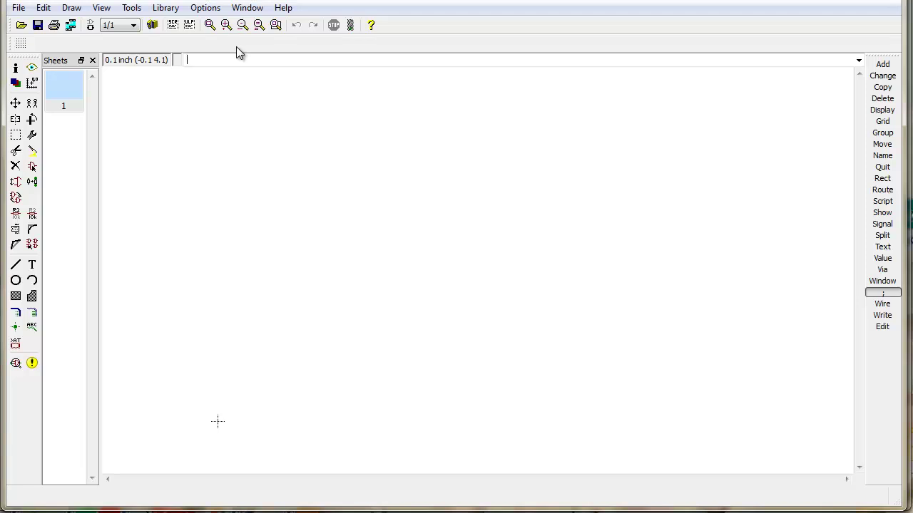
pyautogui.click(131, 8)
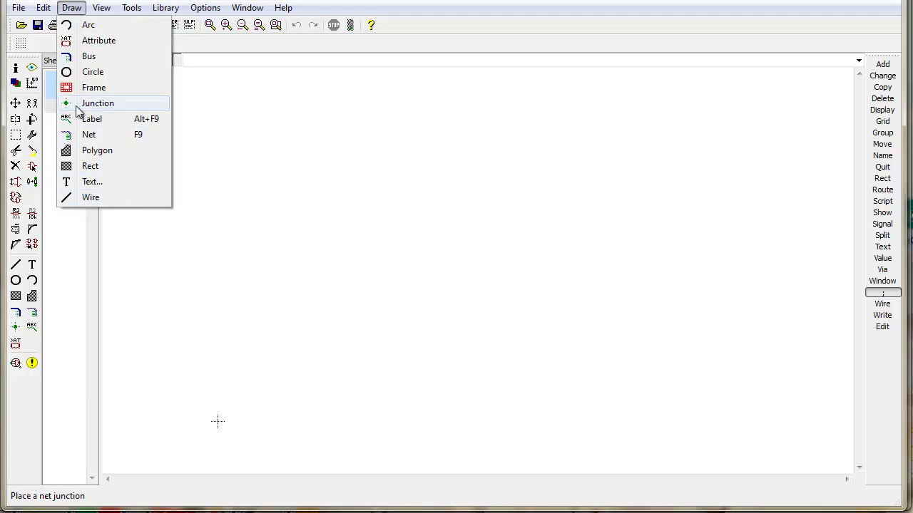
pyautogui.moveTo(44, 10)
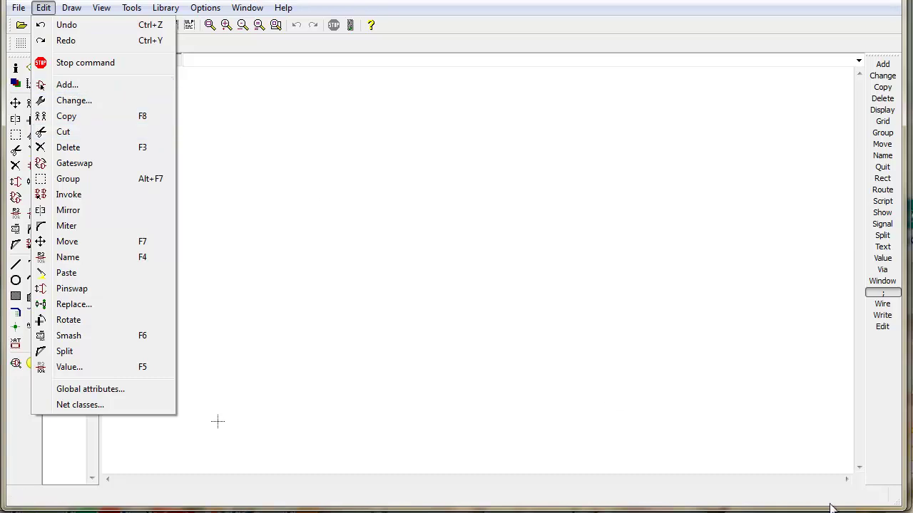
pyautogui.click(675, 363)
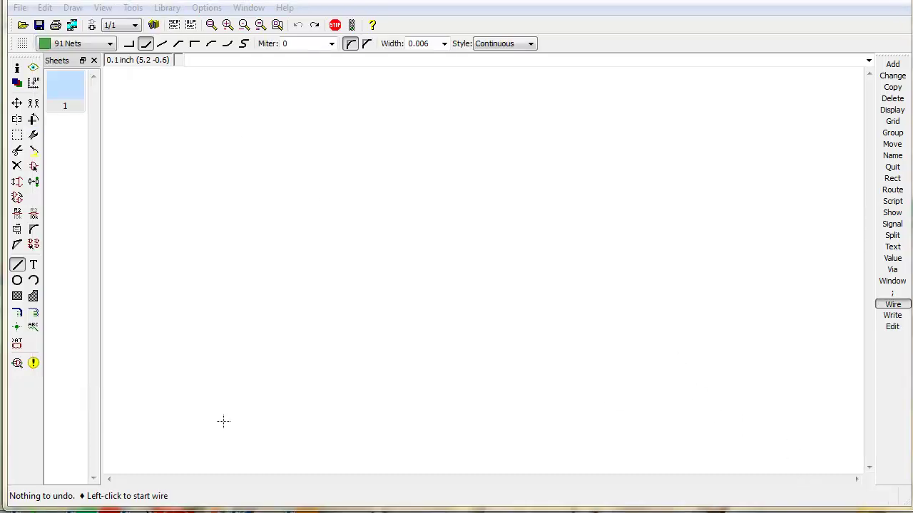
pyautogui.click(433, 233)
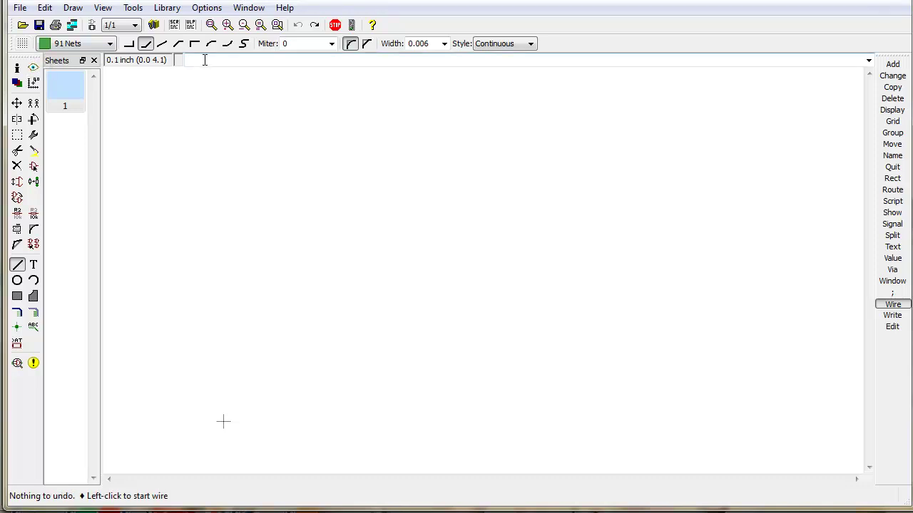
# Apply the default grid settings to the schematic, keeping the grid display off.
pyautogui.press('Return')
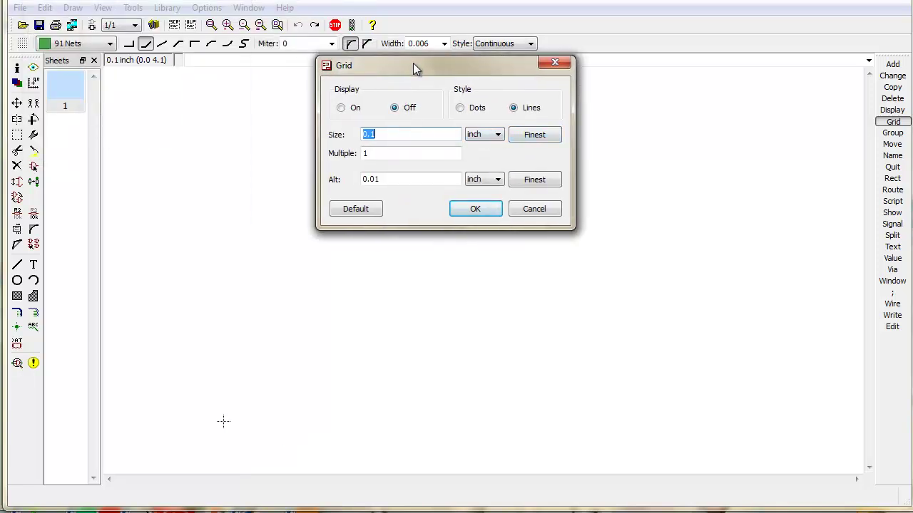
pyautogui.moveTo(413, 63); pyautogui.dragTo(410, 197)
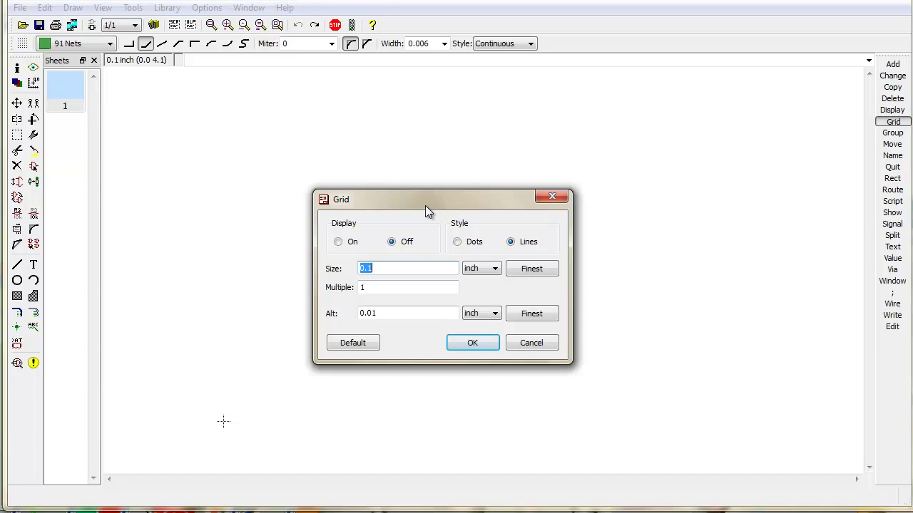
pyautogui.click(355, 342)
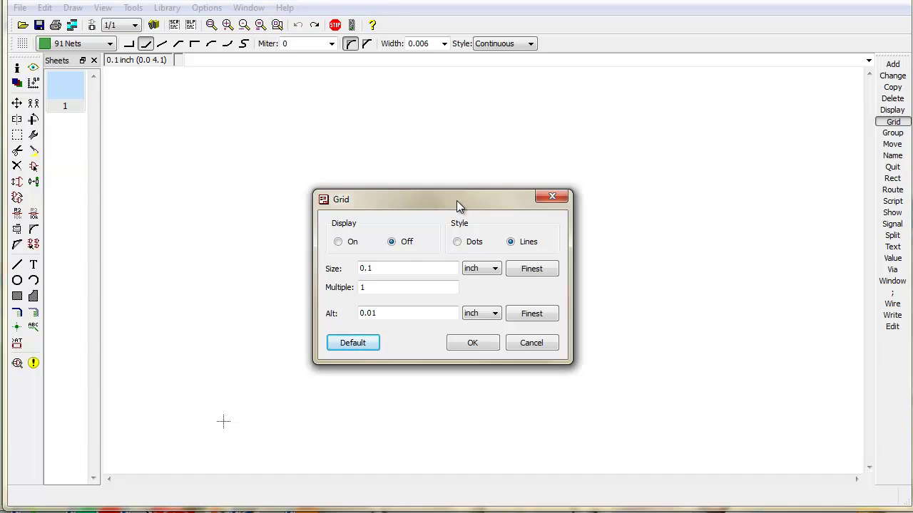
pyautogui.click(352, 243)
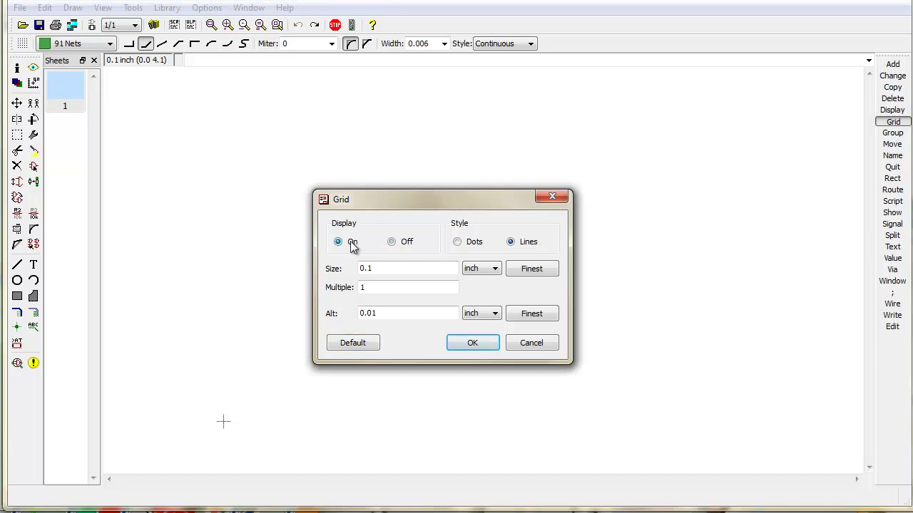
pyautogui.click(408, 244)
pyautogui.click(485, 345)
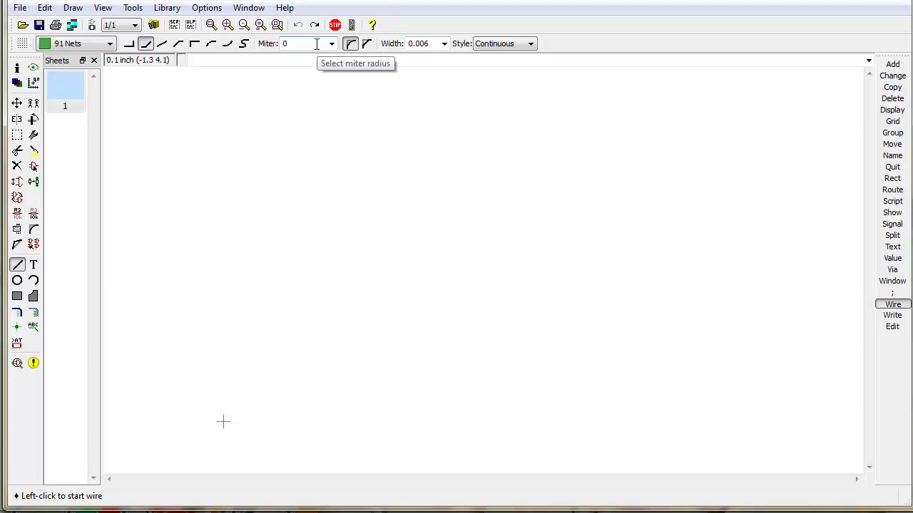
# Draw a single vertical wire on the Nets layer with width 0.006 and Continuous style.
pyautogui.click(444, 44)
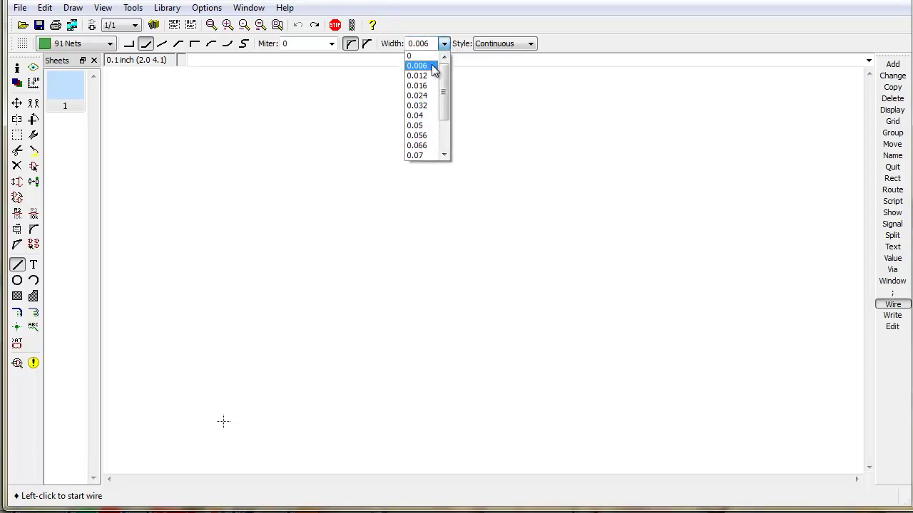
pyautogui.click(432, 66)
pyautogui.click(508, 47)
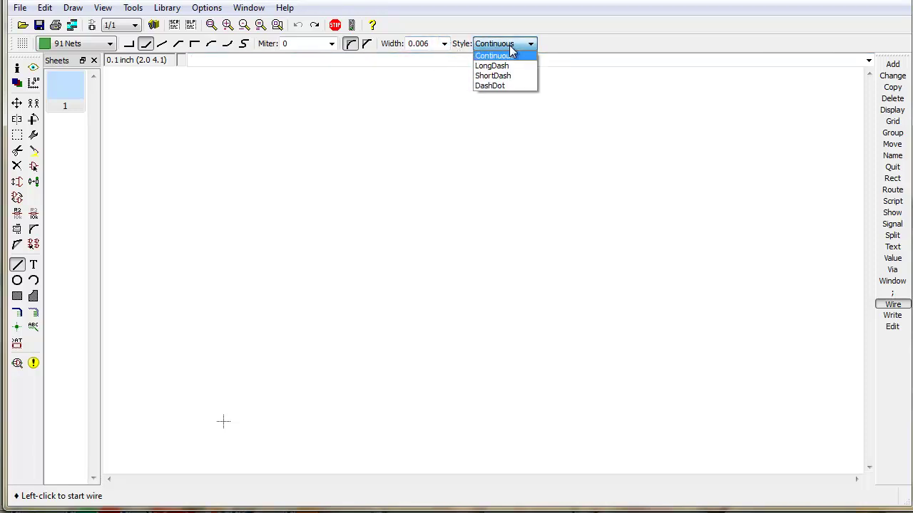
pyautogui.click(510, 52)
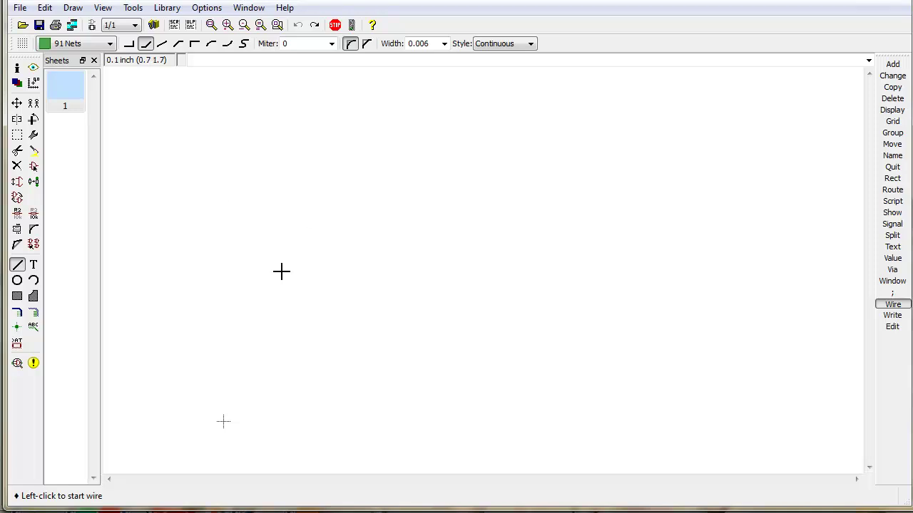
pyautogui.click(316, 143)
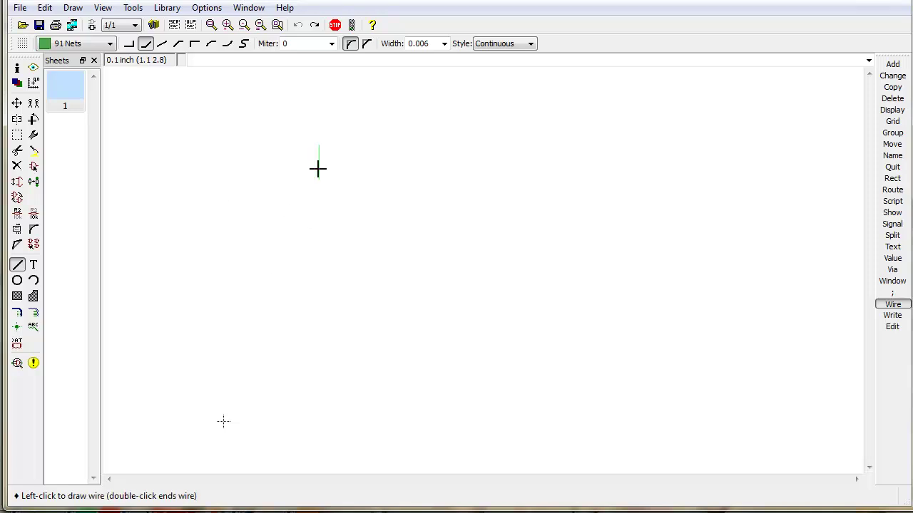
pyautogui.click(319, 319)
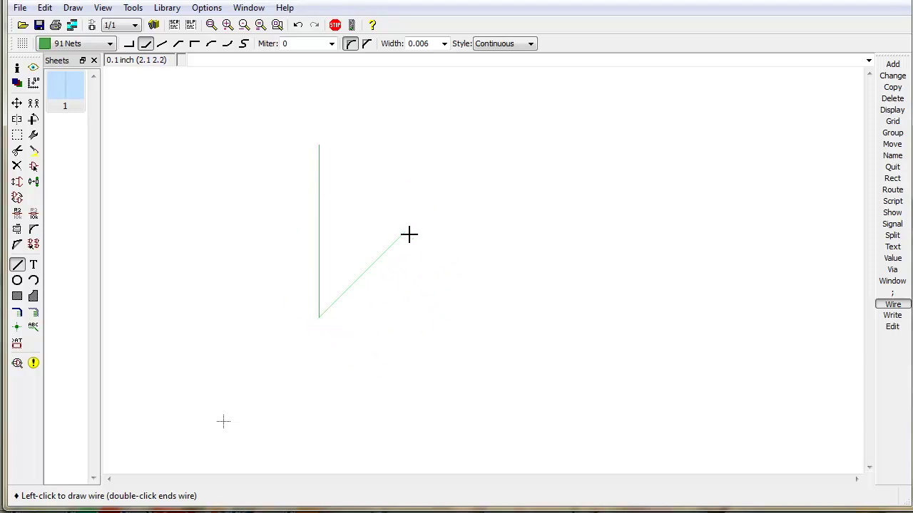
pyautogui.press('Escape')
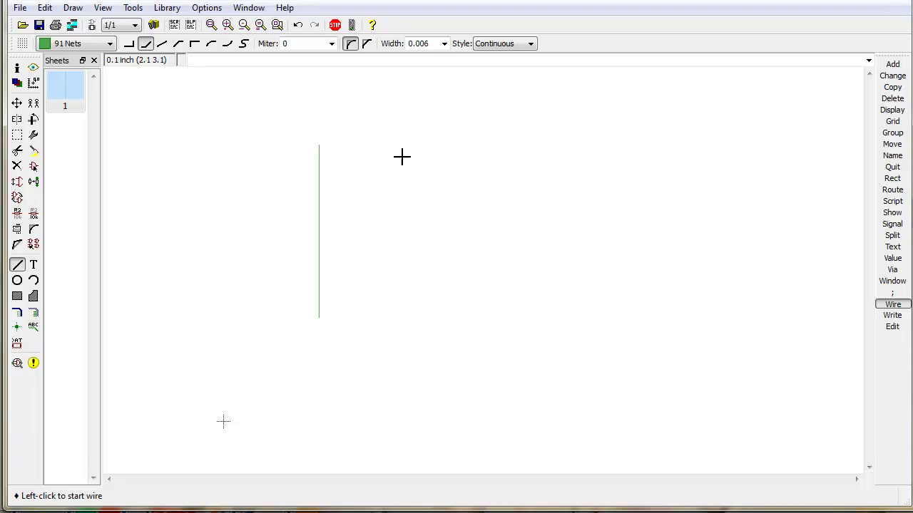
# Start a second wire beside the vertical one and cycle its bend style through the straight, 45-degree and right-angle options.
pyautogui.click(380, 148)
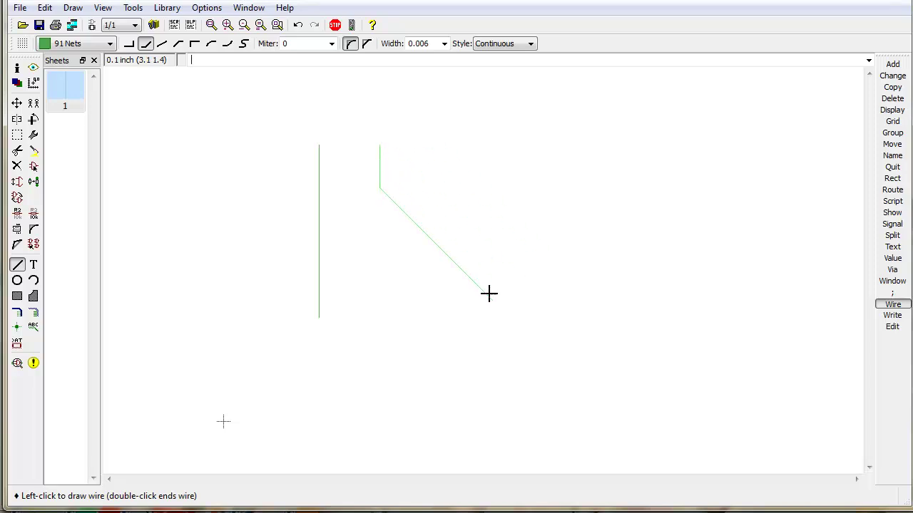
pyautogui.rightClick(498, 295)
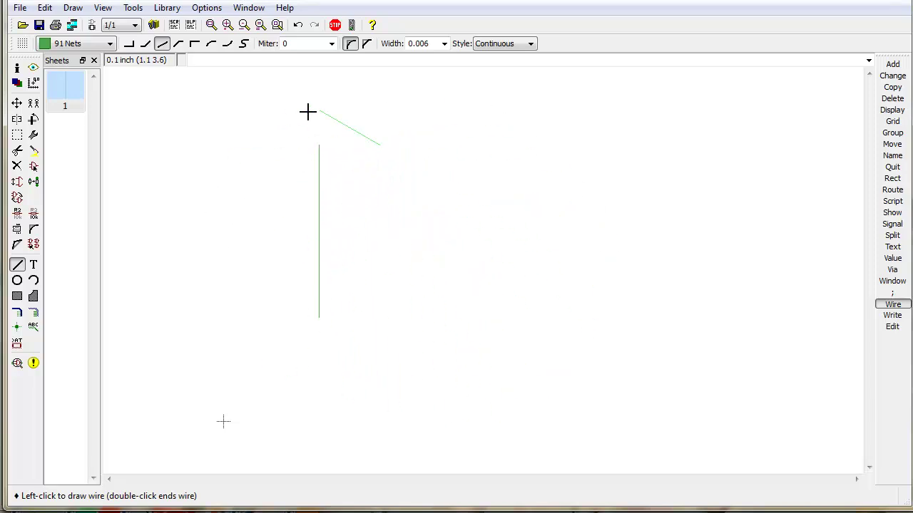
pyautogui.rightClick(481, 293)
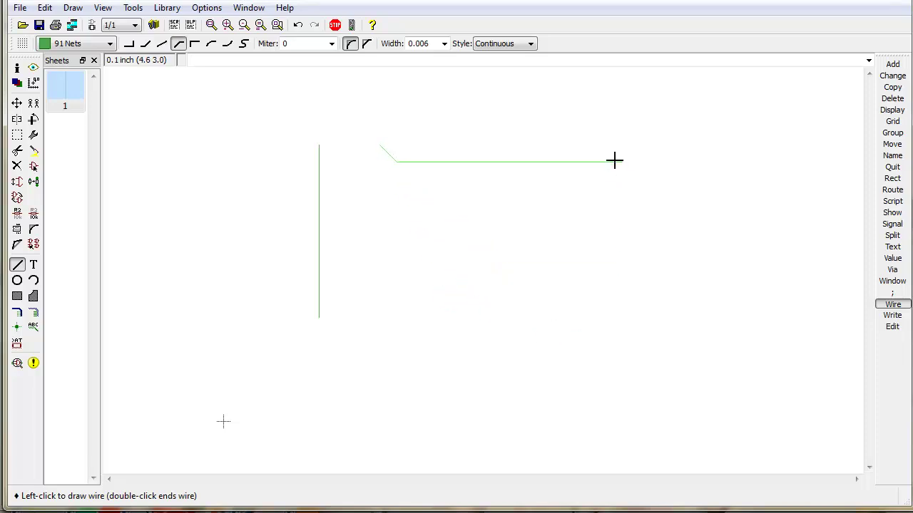
pyautogui.rightClick(553, 231)
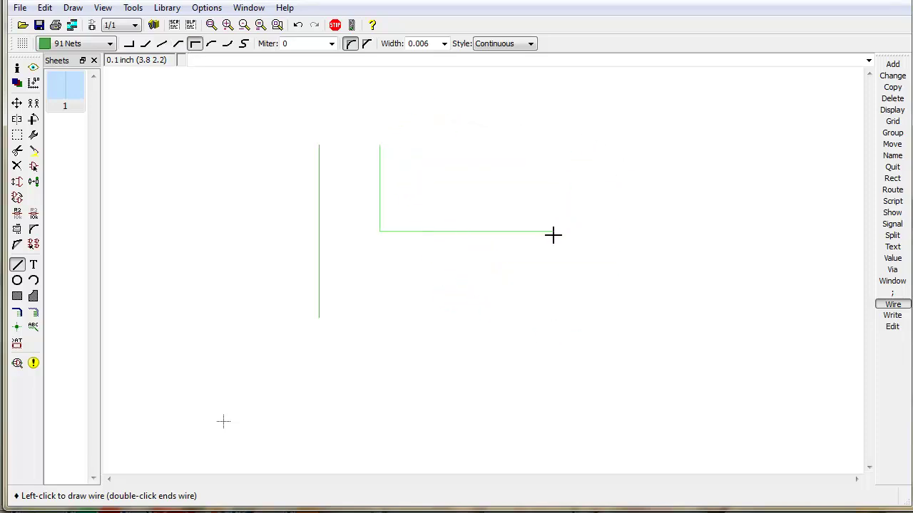
pyautogui.rightClick(575, 332)
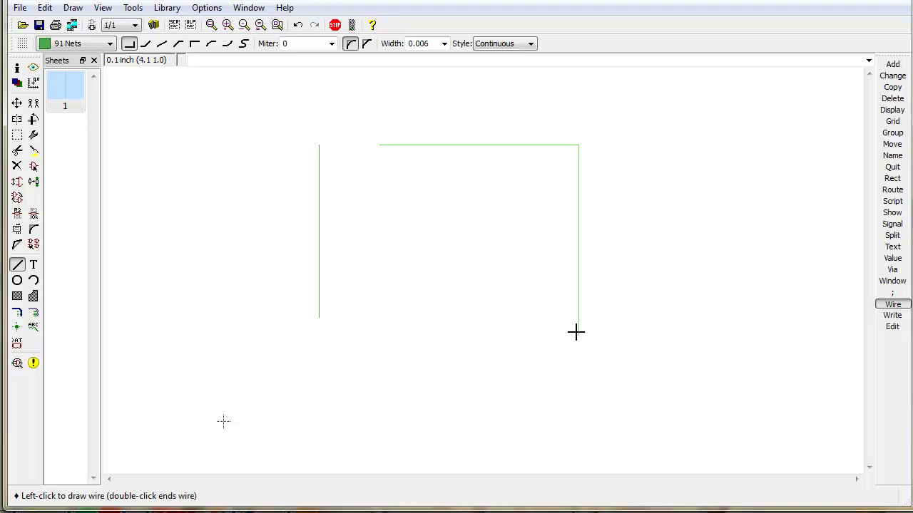
pyautogui.rightClick(576, 331)
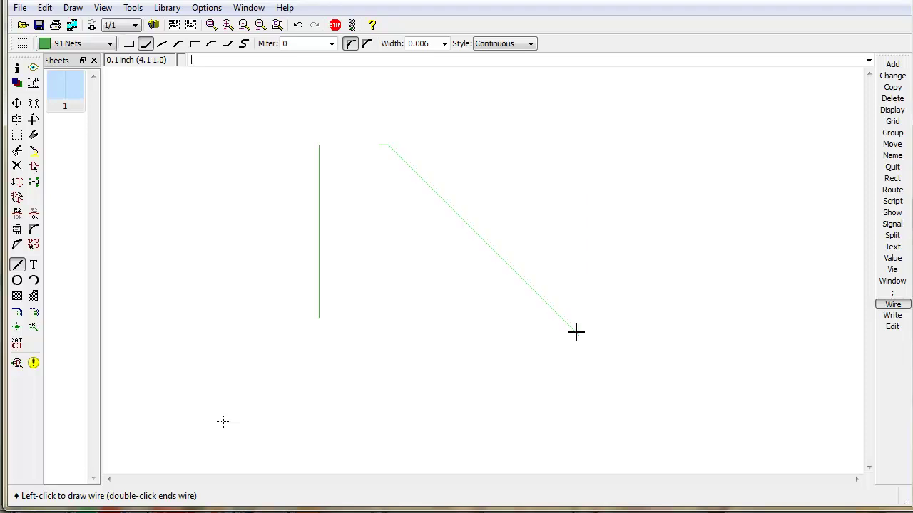
# Route the second wire with 45-degree bends around a roughly octagonal loop back to its starting point and end it.
pyautogui.click(440, 291)
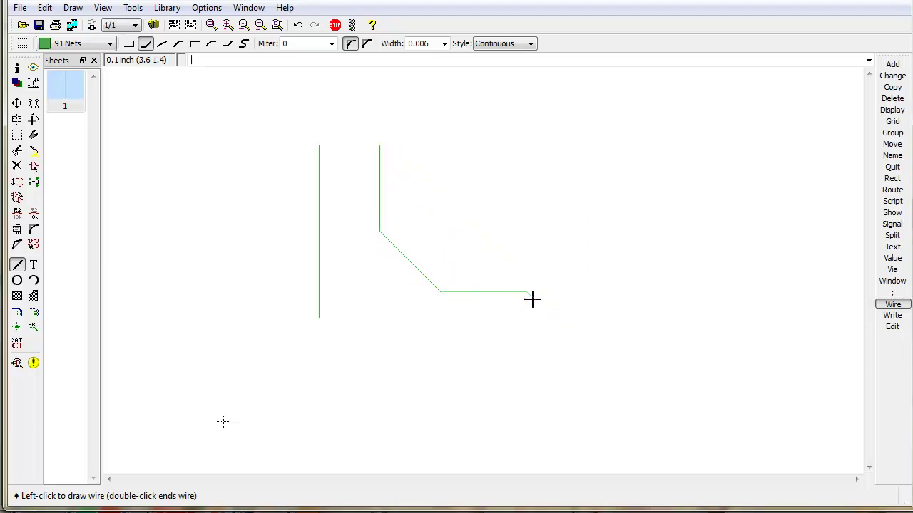
pyautogui.click(562, 249)
pyautogui.click(545, 136)
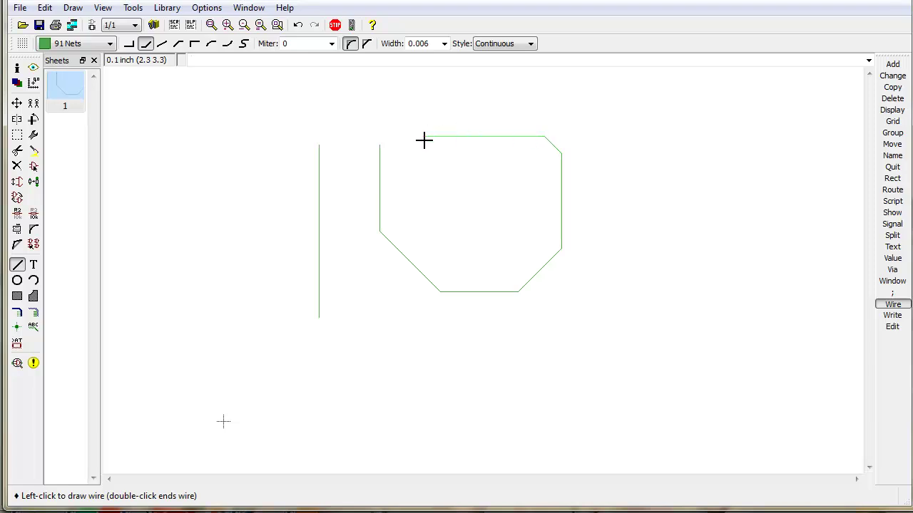
pyautogui.click(384, 146)
pyautogui.press('Escape')
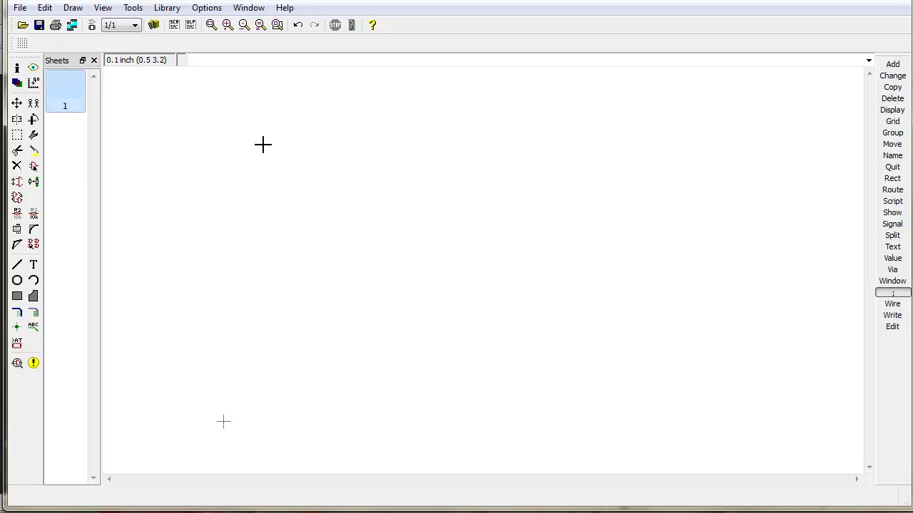
# Add a second sheet to the schematic and switch between sheets 1 and 2.
pyautogui.rightClick(72, 96)
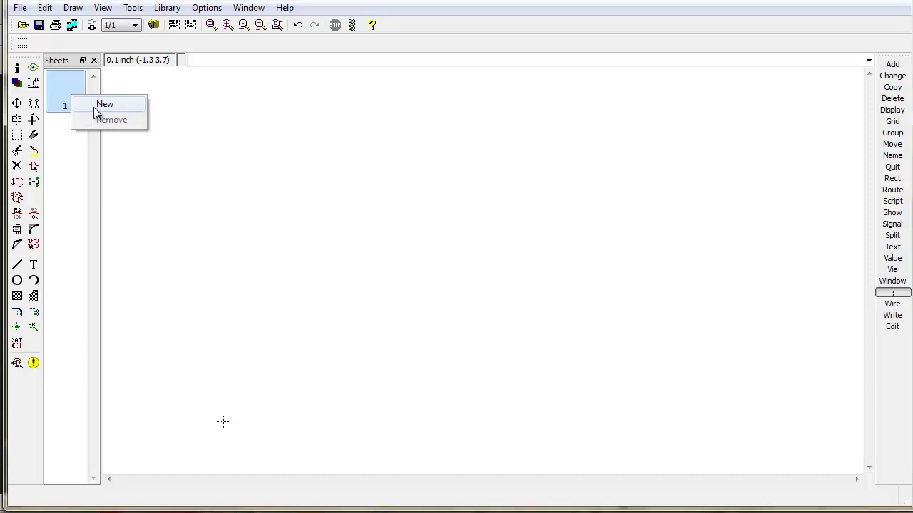
pyautogui.click(93, 107)
pyautogui.click(71, 133)
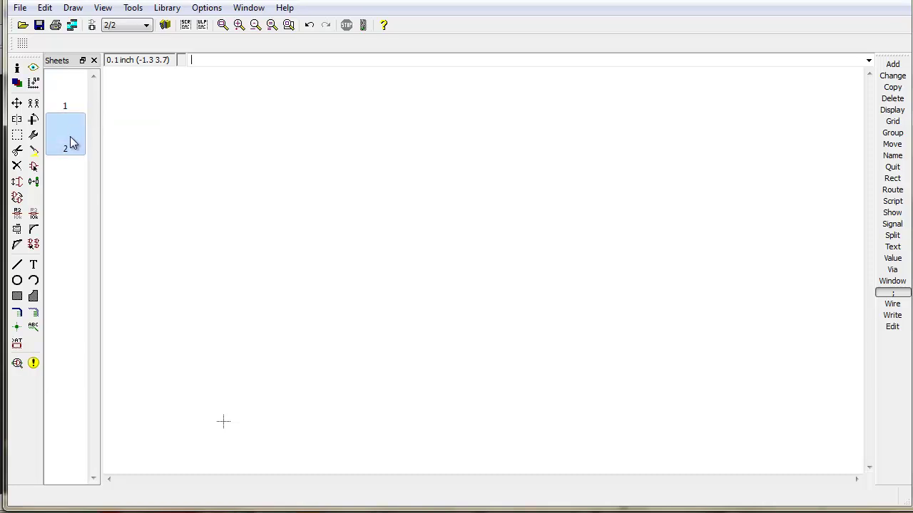
pyautogui.click(70, 100)
pyautogui.click(71, 144)
# Remove sheet 2 from the schematic.
pyautogui.rightClick(66, 136)
pyautogui.click(89, 154)
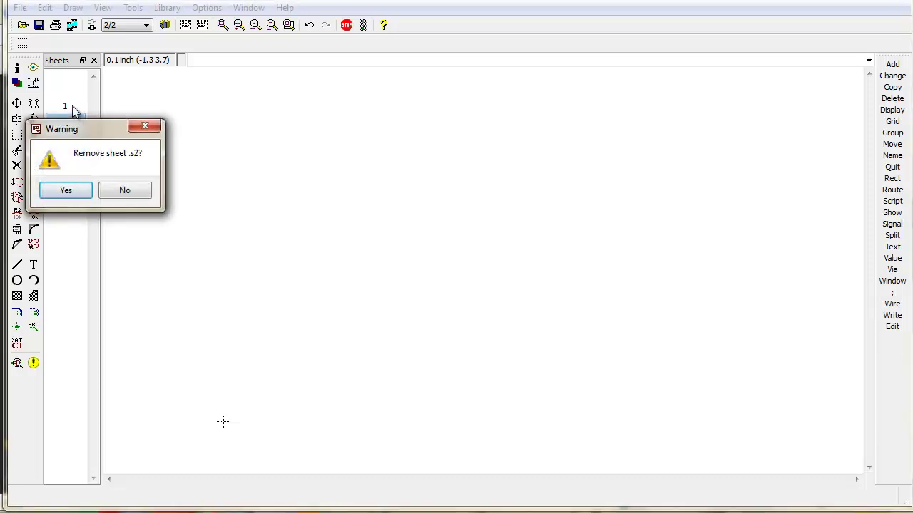
pyautogui.click(65, 190)
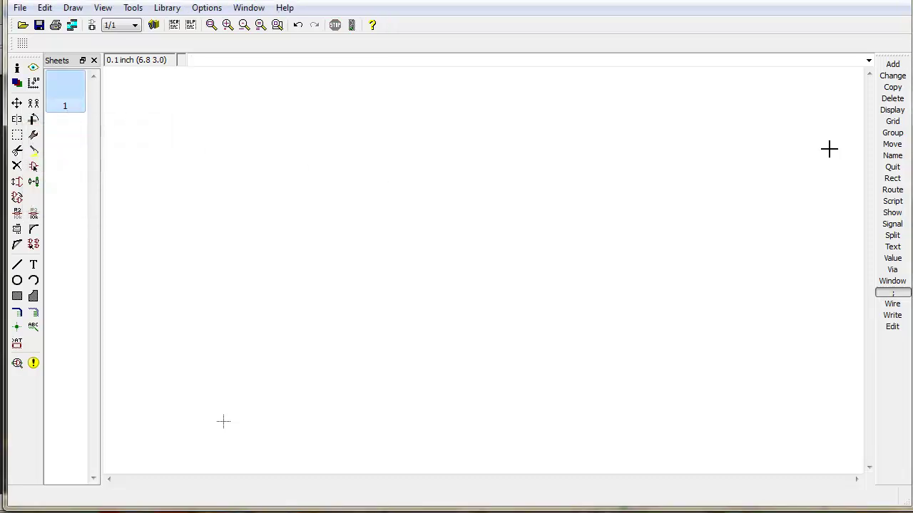
# Load the NSL.lbr library from the NSL_Cylon project folder for use in the schematic.
pyautogui.click(166, 8)
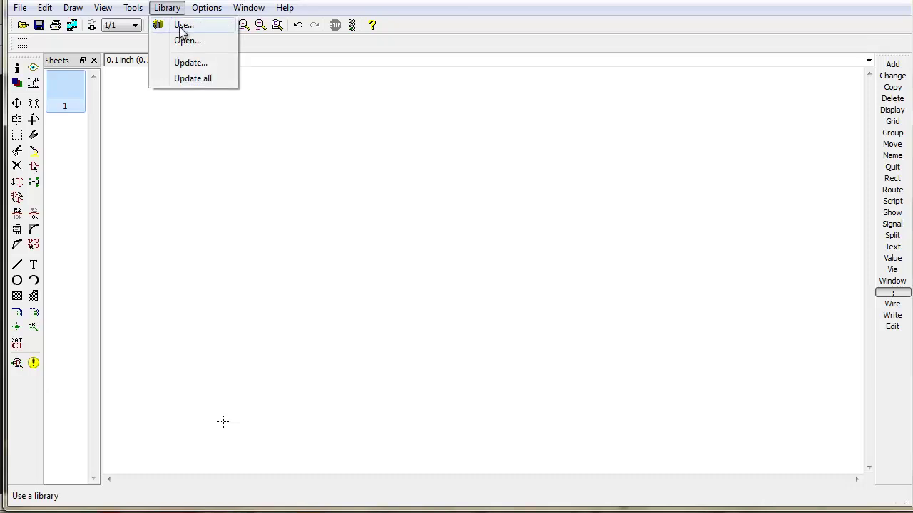
pyautogui.click(183, 26)
pyautogui.click(188, 114)
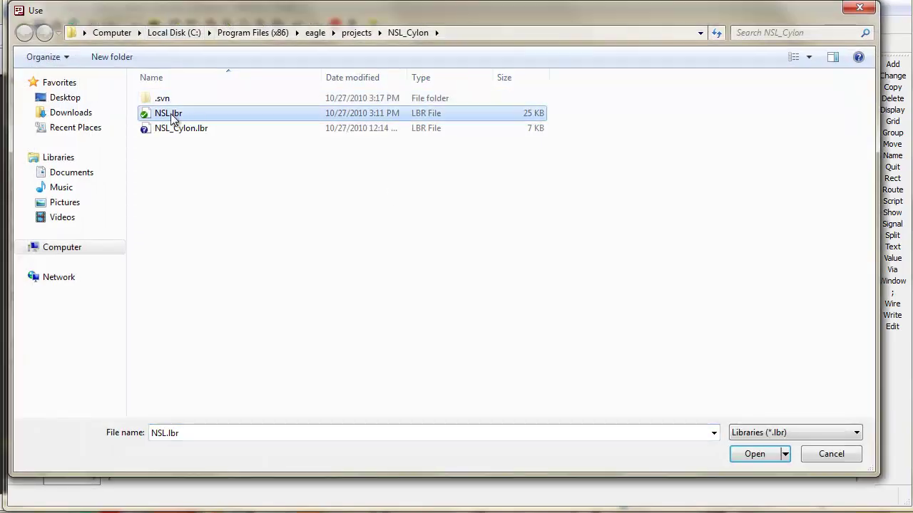
pyautogui.click(754, 454)
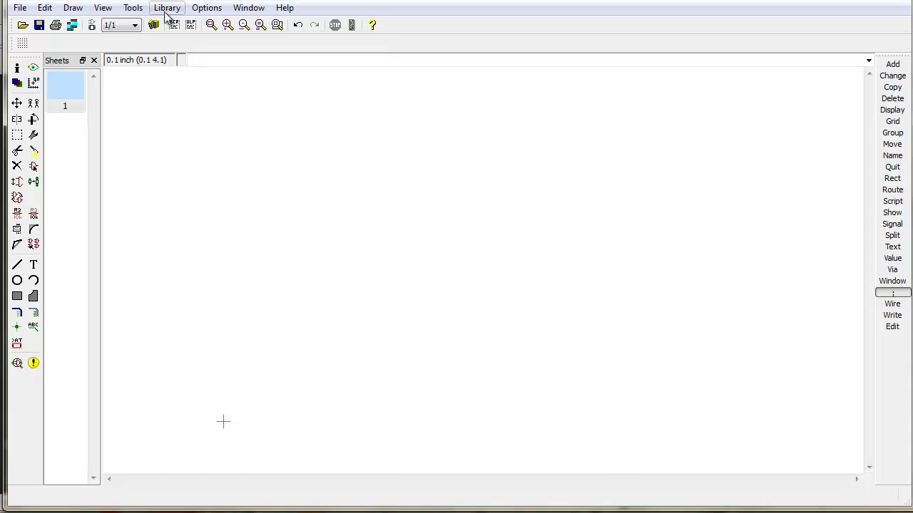
# Start adding a part and expand the NSL library in the list of available libraries.
pyautogui.click(891, 64)
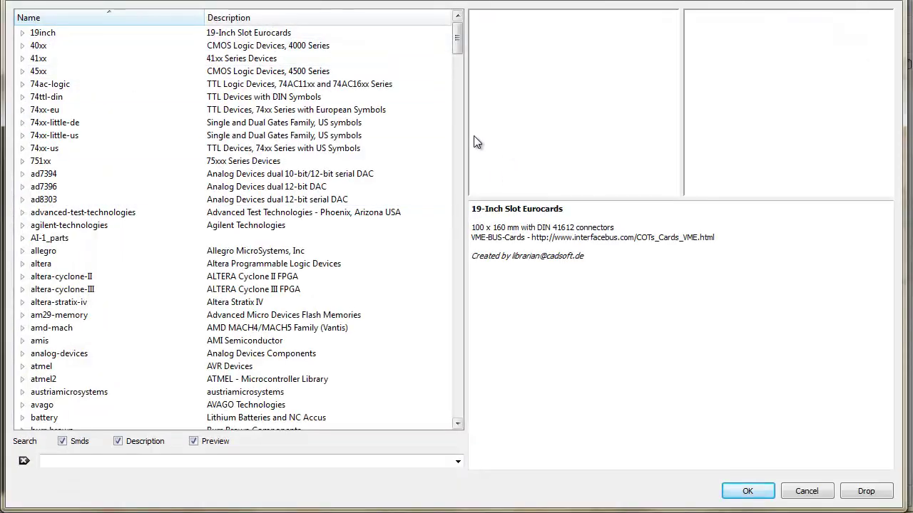
pyautogui.moveTo(460, 47); pyautogui.dragTo(470, 5)
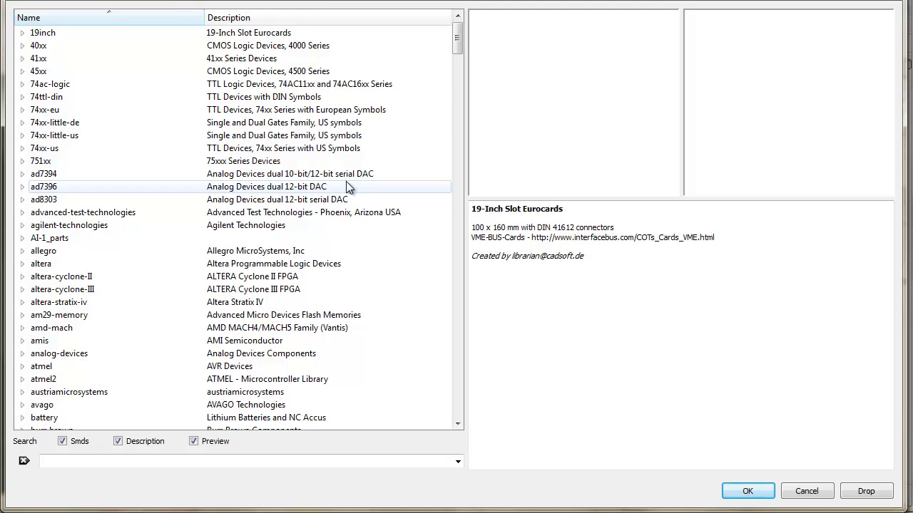
pyautogui.click(278, 302)
pyautogui.scroll(-20, 278, 333)
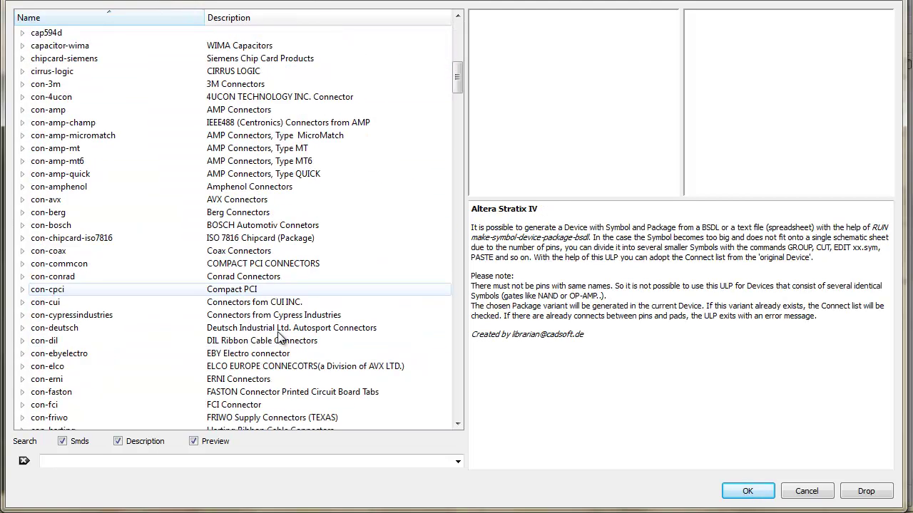
pyautogui.scroll(-9, 278, 333)
pyautogui.click(285, 317)
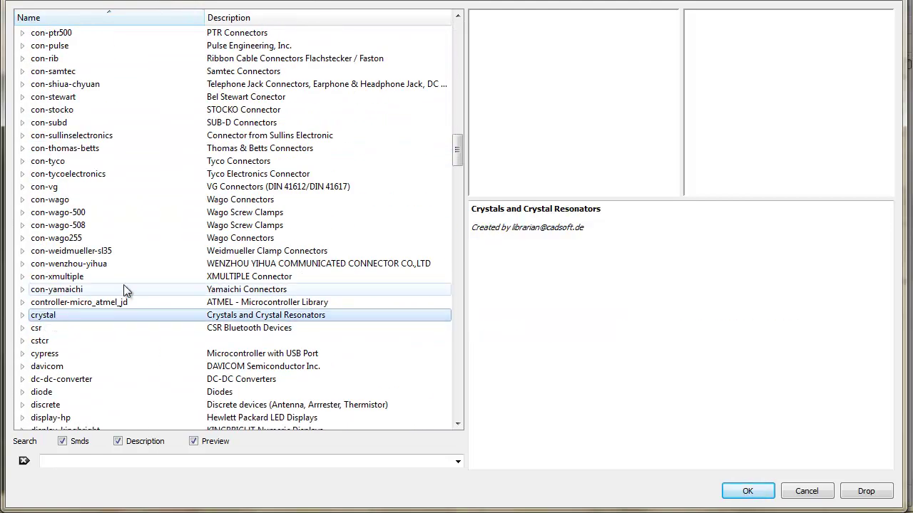
pyautogui.press('n')
pyautogui.scroll(-11, 183, 226)
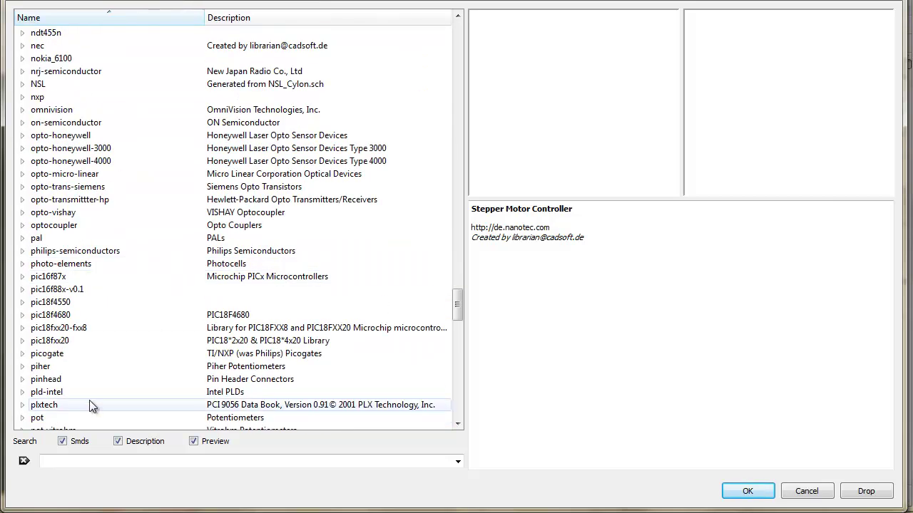
pyautogui.click(22, 85)
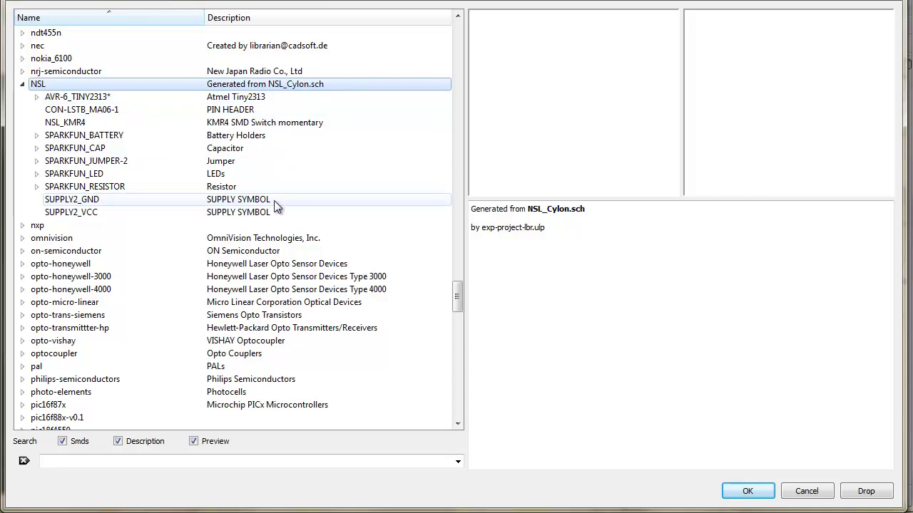
# Add the Atmel Tiny2313 variant AVR-6_TINY2313-*M* with the AVR-6_MLF20 package and place it in the sheet's upper right area.
pyautogui.click(264, 101)
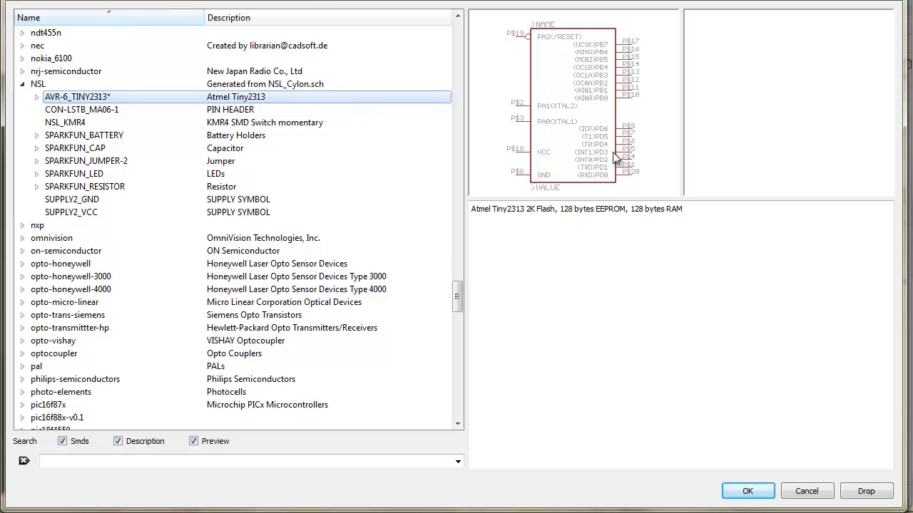
pyautogui.click(37, 97)
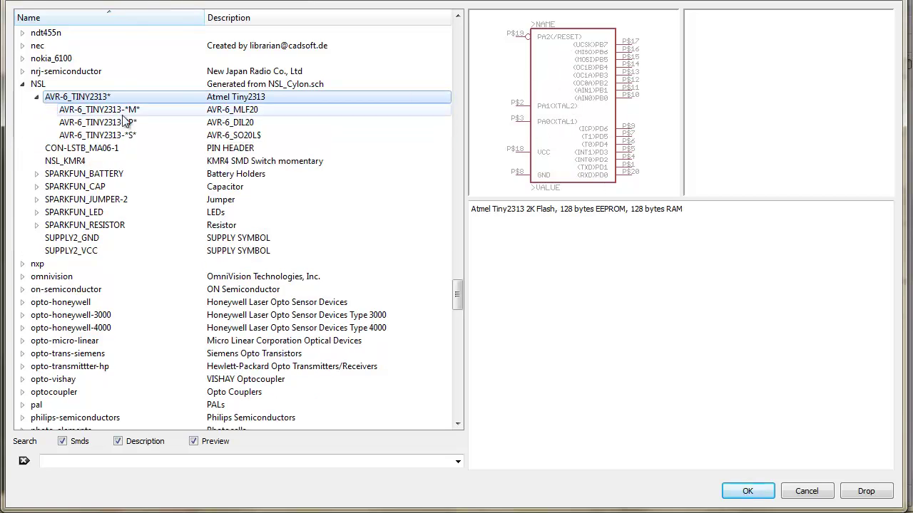
pyautogui.click(262, 111)
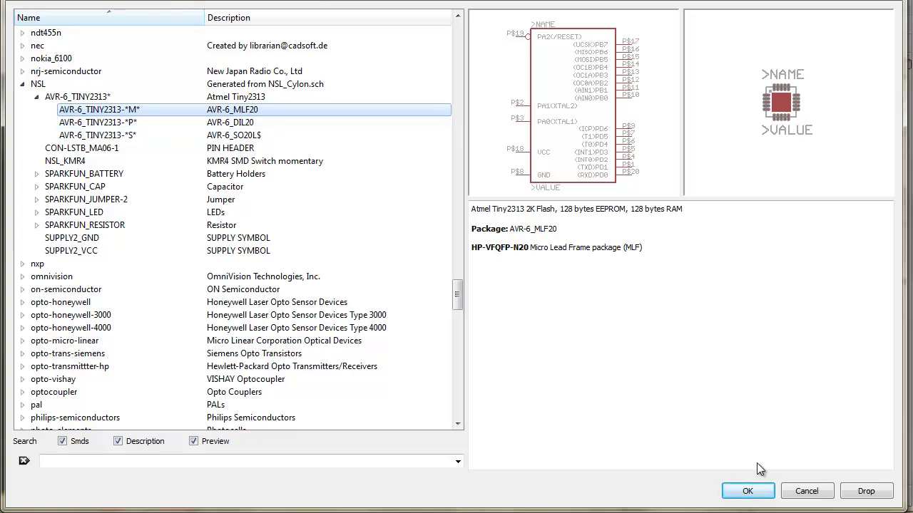
pyautogui.click(749, 490)
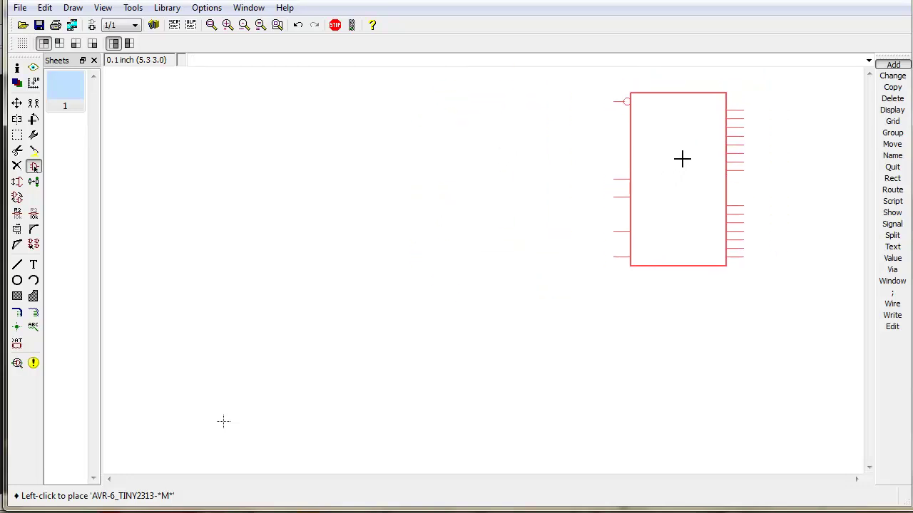
pyautogui.click(683, 159)
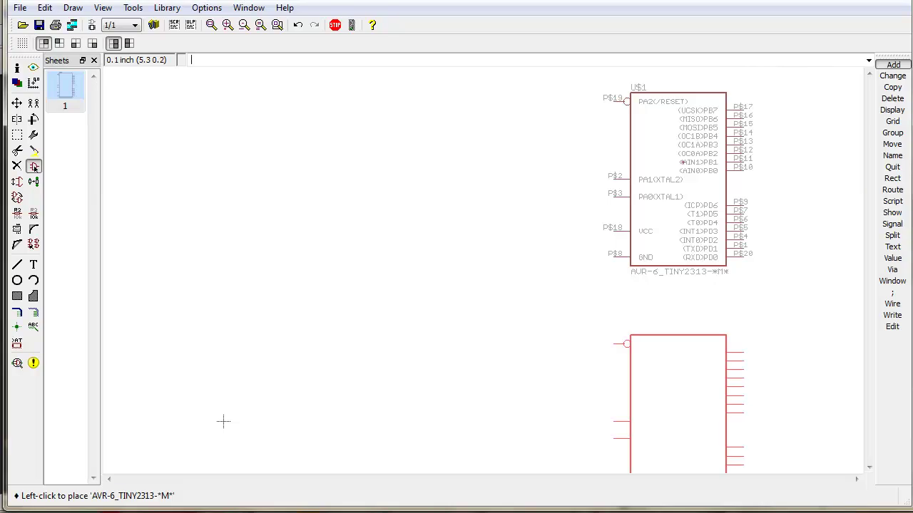
# Switch to the web browser and examine the ATtiny2313 reference schematic and the Larson Scanner board photo.
pyautogui.hotkey('alt', 'Tab')
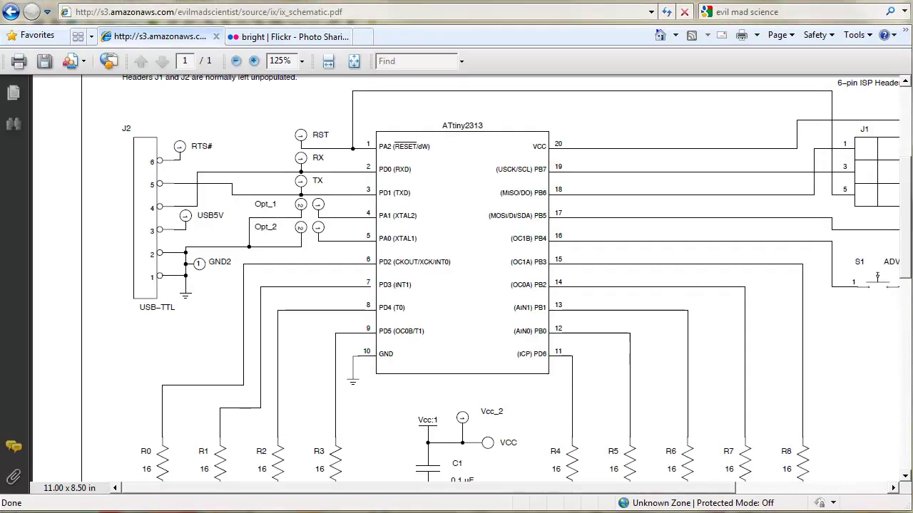
pyautogui.hotkey('ctrl', 'Tab')
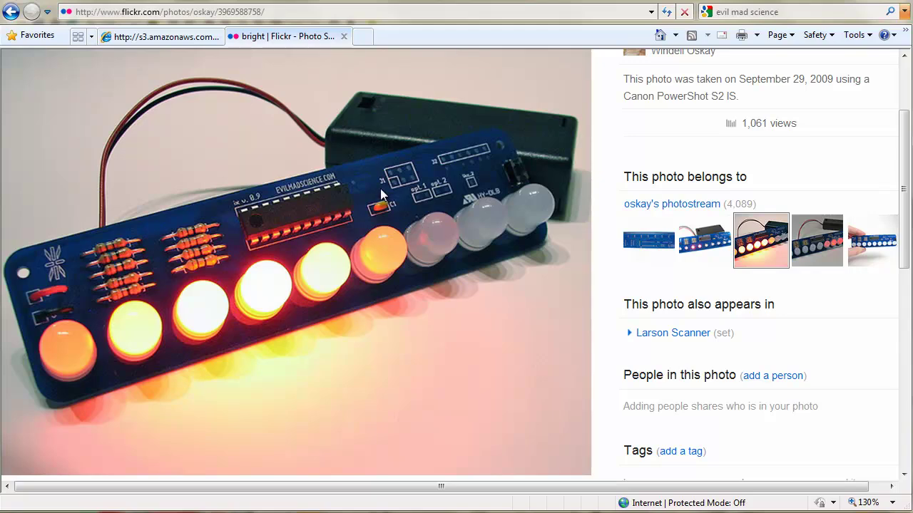
# Return to the Larson Scanner reference schematic and examine the ATtiny2313 connections, the LED and resistor rows, capacitor C1, headers and switch S1.
pyautogui.click(179, 37)
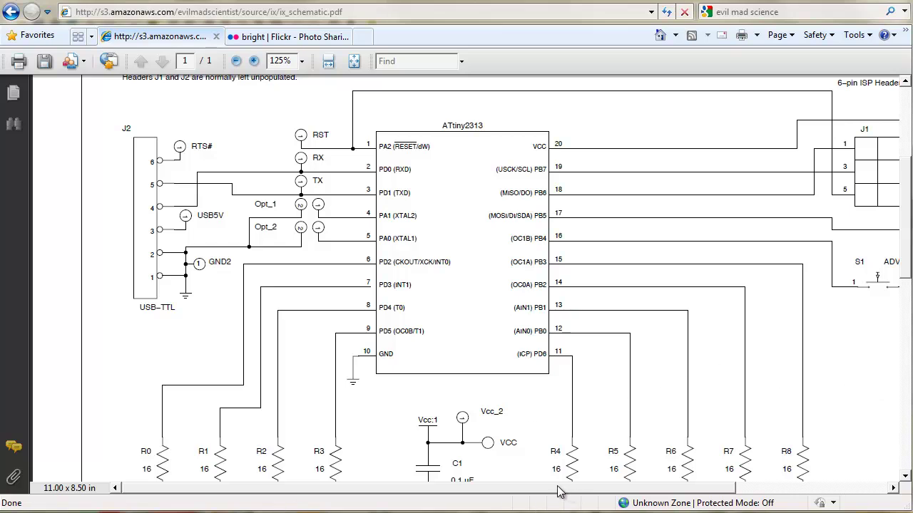
pyautogui.moveTo(435, 217)
pyautogui.mouseDown()
pyautogui.moveTo(425, 261)
pyautogui.moveTo(384, 220)
pyautogui.moveTo(425, 212)
pyautogui.mouseUp()
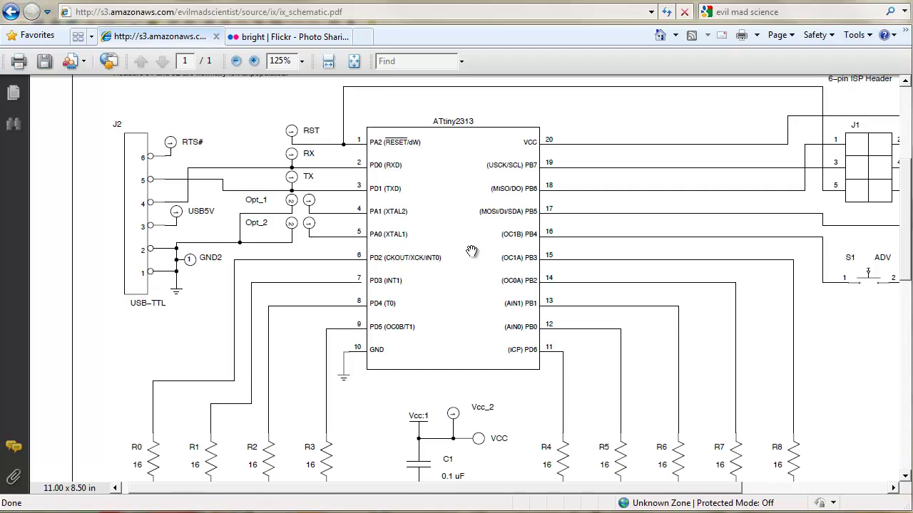
pyautogui.scroll(-5, 455, 258)
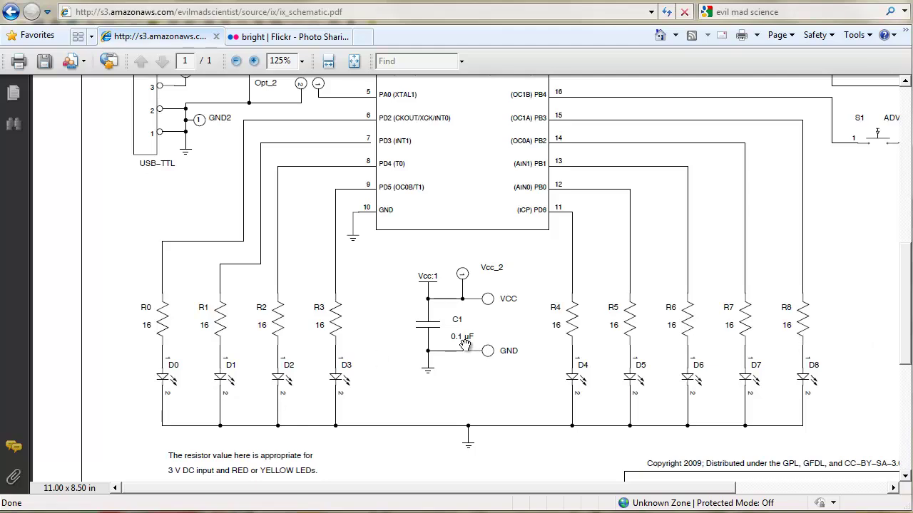
pyautogui.moveTo(565, 326); pyautogui.dragTo(415, 366)
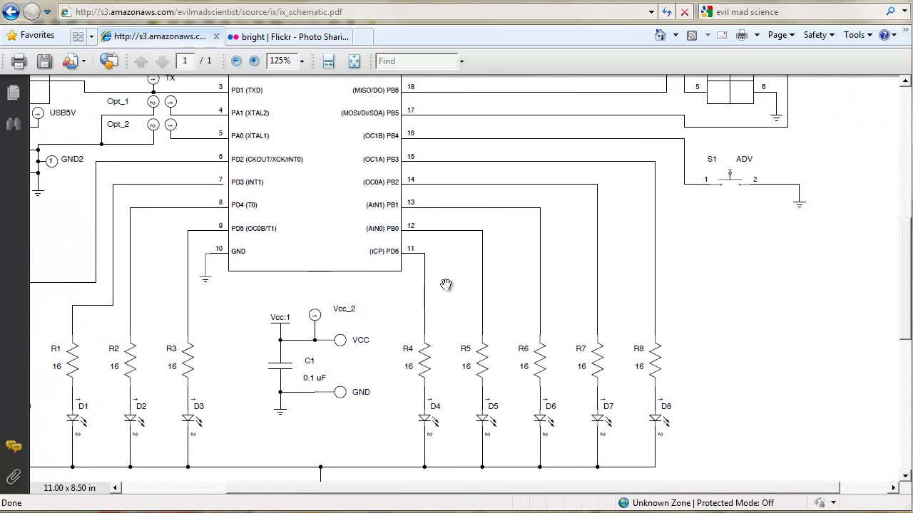
pyautogui.moveTo(487, 277); pyautogui.dragTo(555, 409)
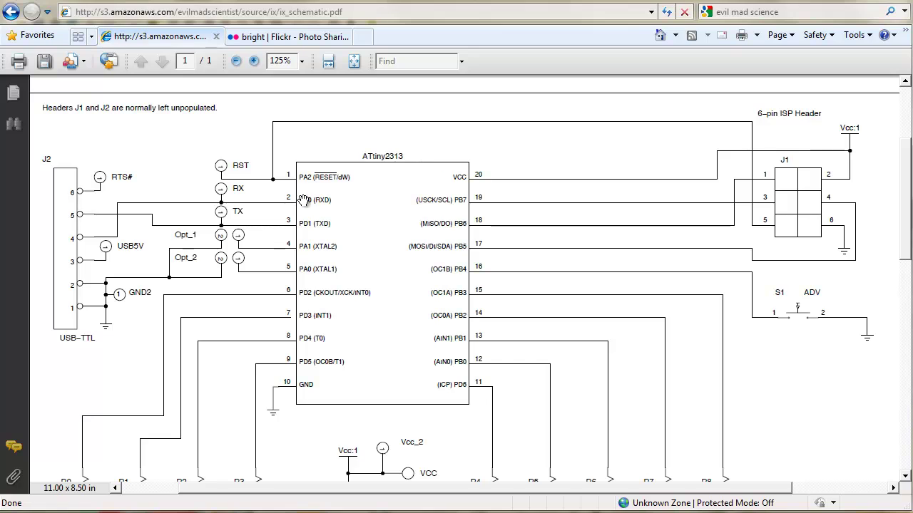
pyautogui.scroll(-1, 621, 344)
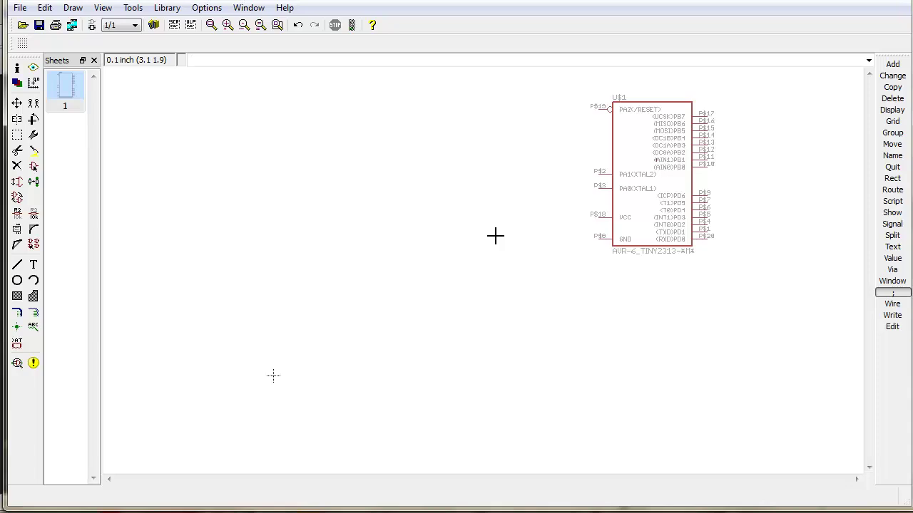
# Switch to EAGLE, add the CON-LSTB_MA06-1 pin header from the NSL library and place it below the microcontroller.
pyautogui.click(900, 65)
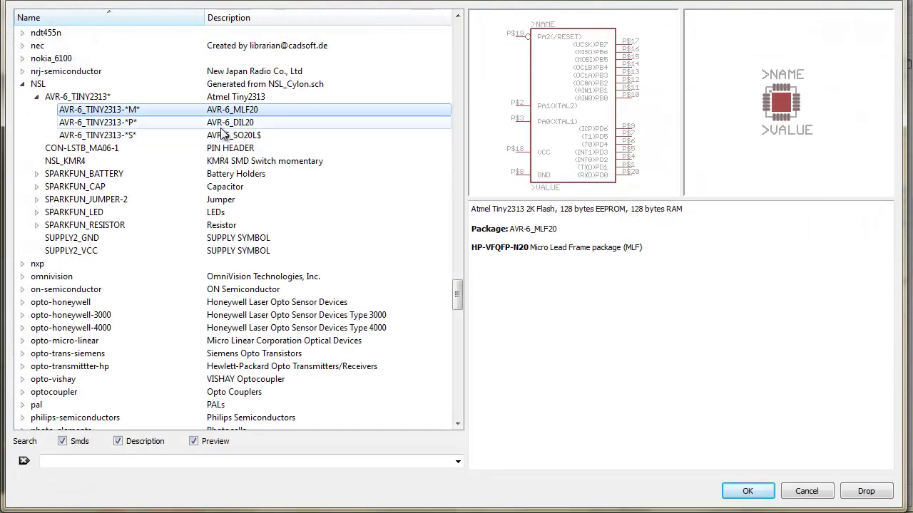
pyautogui.click(36, 97)
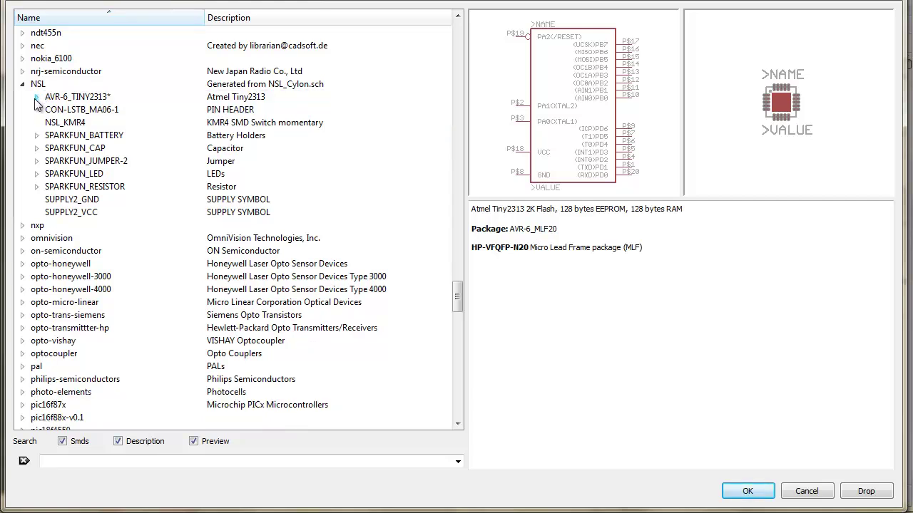
pyautogui.click(52, 111)
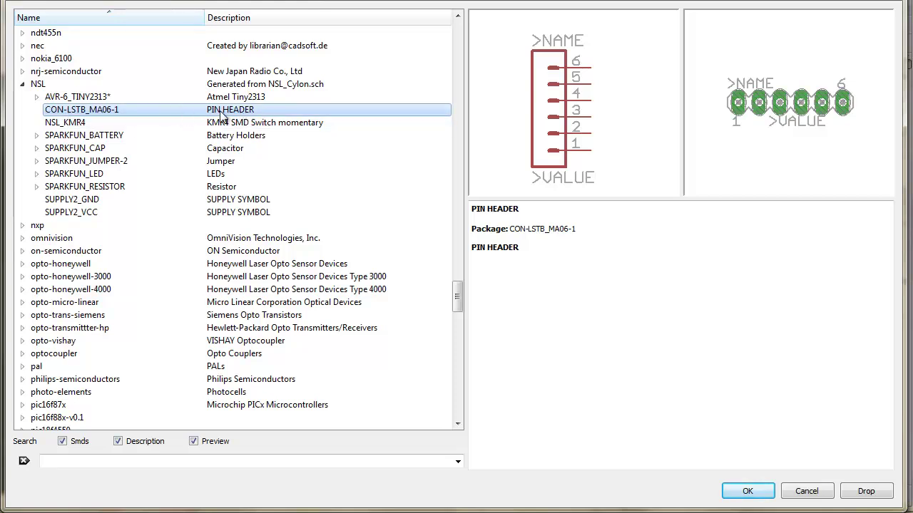
pyautogui.click(749, 491)
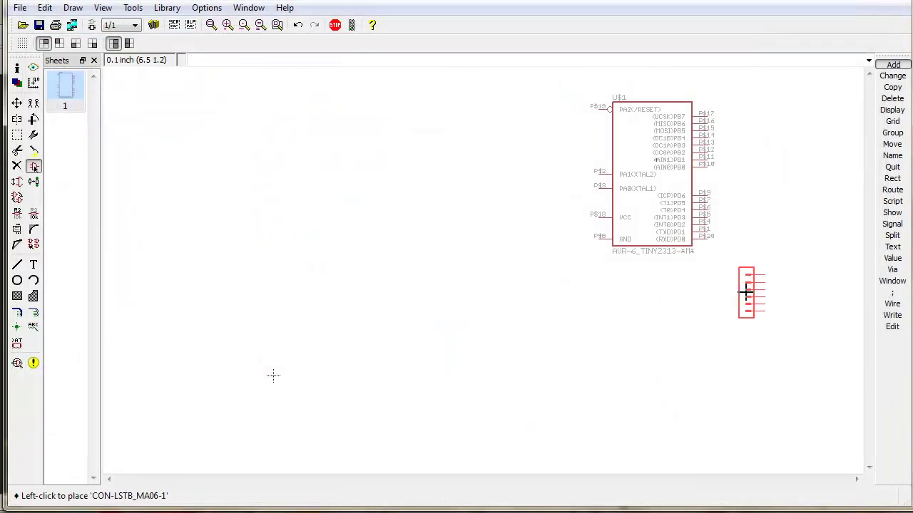
pyautogui.click(679, 333)
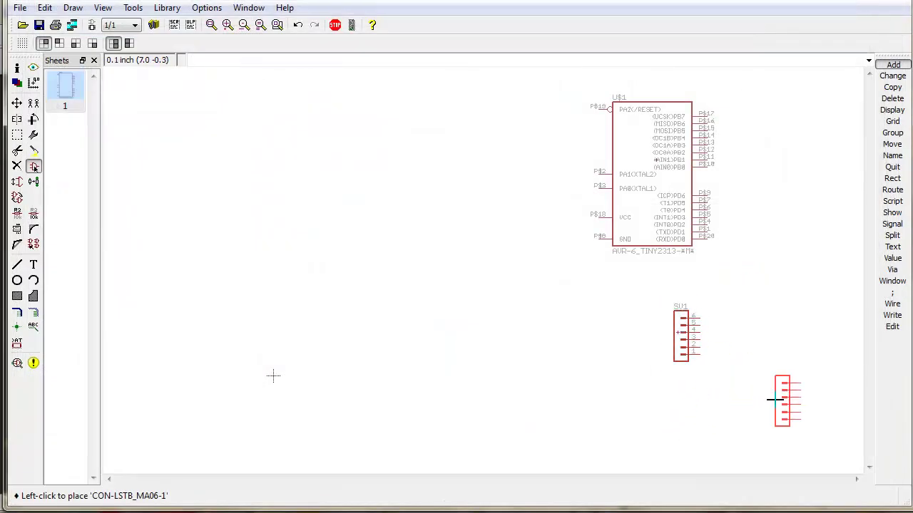
# Add the NSL_KMR4 momentary SMD switch from the NSL library and place it below and left of the pin header.
pyautogui.click(893, 65)
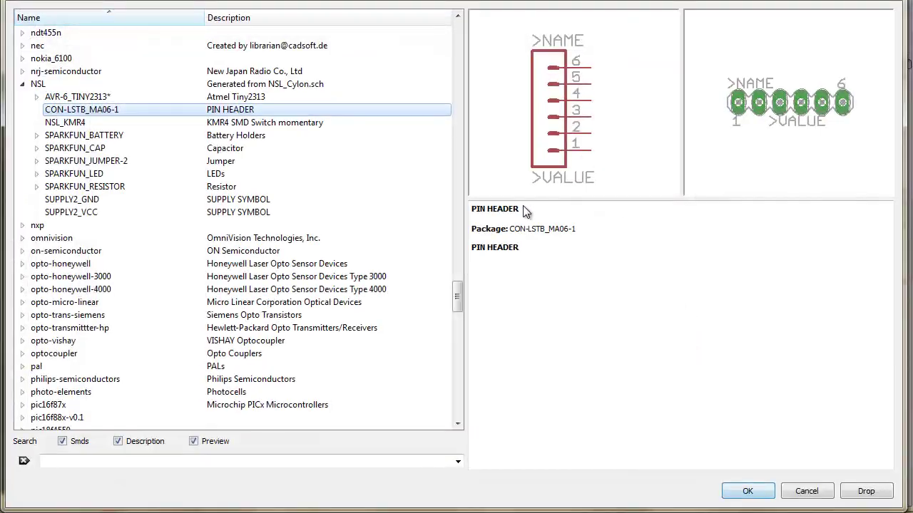
pyautogui.click(136, 122)
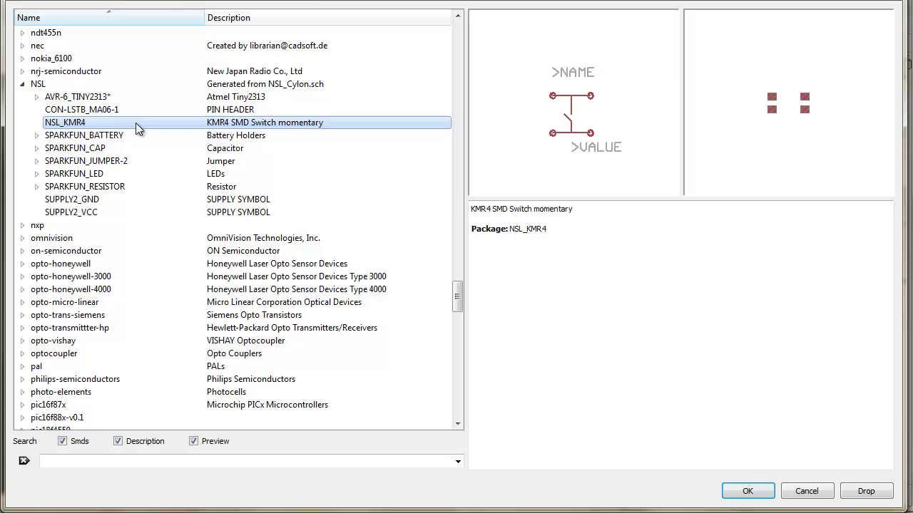
pyautogui.click(748, 491)
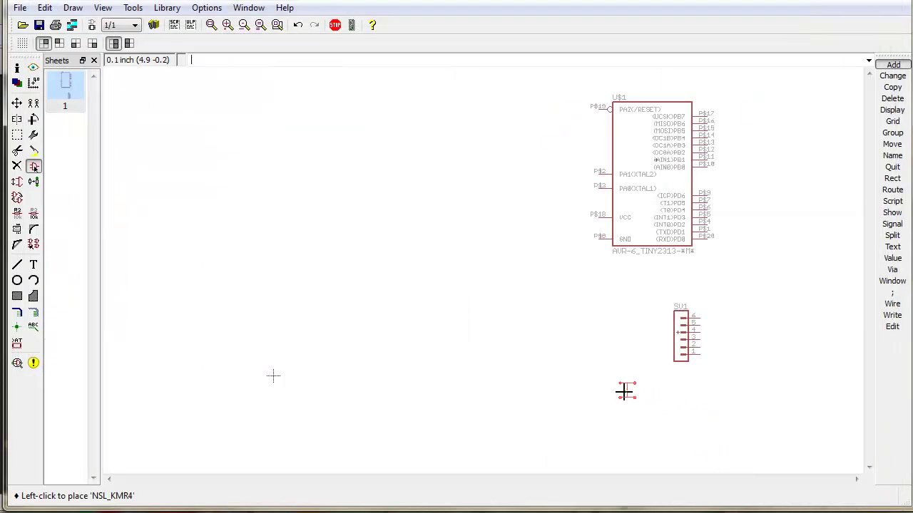
pyautogui.scroll(1, 520, 379)
pyautogui.scroll(1, 519, 379)
pyautogui.scroll(-1, 520, 378)
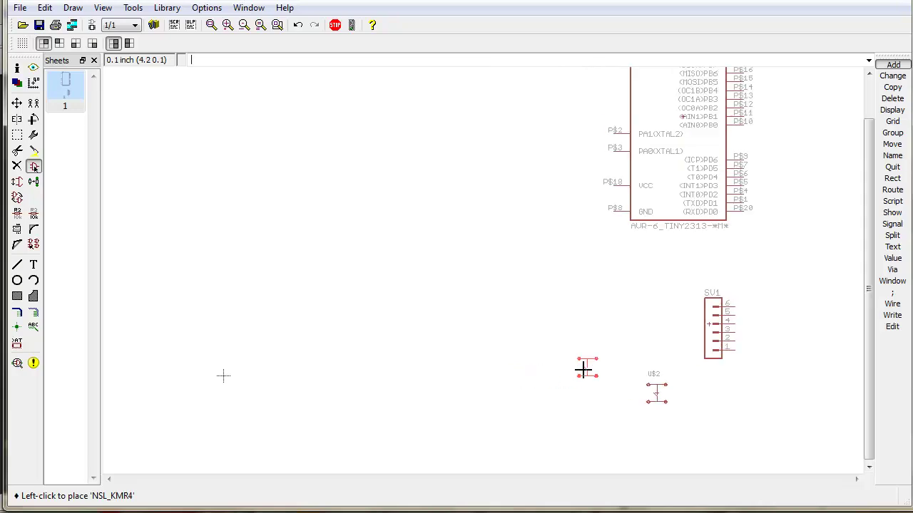
pyautogui.scroll(-2, 620, 315)
pyautogui.scroll(1, 621, 315)
pyautogui.scroll(1, 620, 315)
pyautogui.scroll(-2, 592, 293)
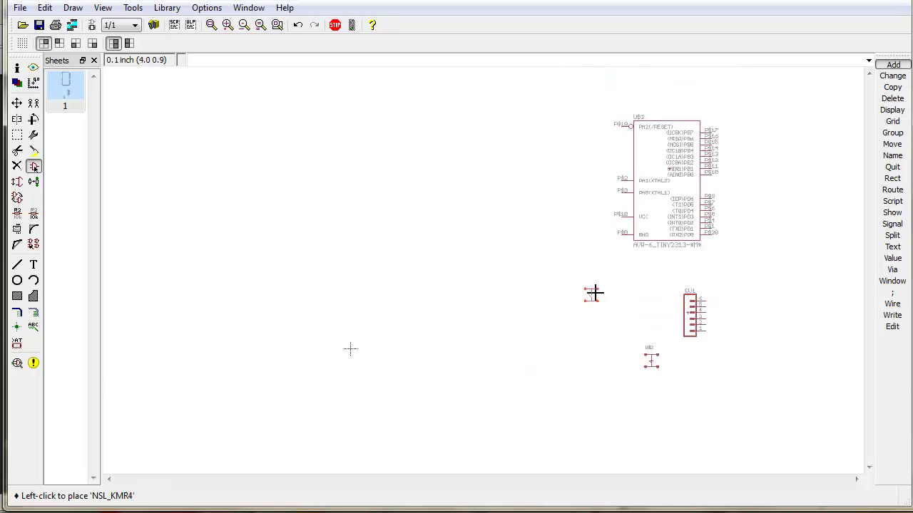
pyautogui.scroll(1, 604, 274)
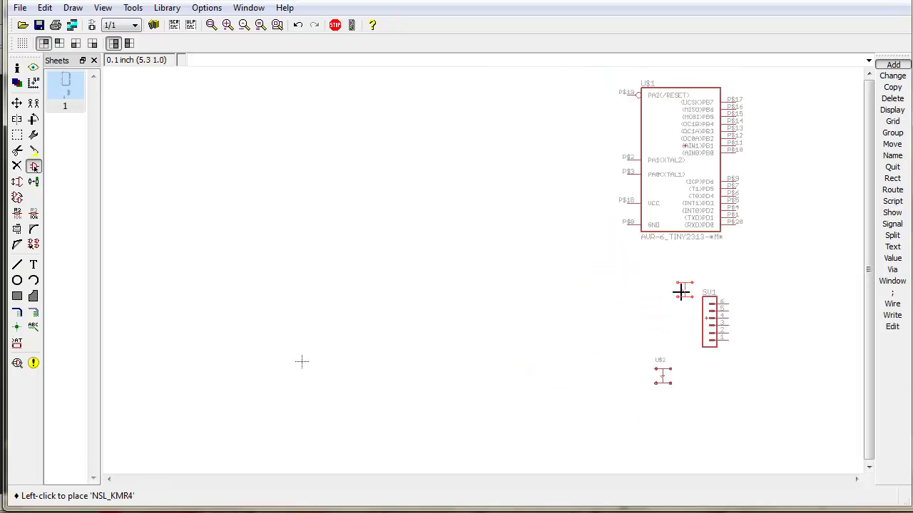
# Add the SPARKFUN_BATTERY20PTH 20 mm coin cell holder and place it in the open area well left of the microcontroller.
pyautogui.click(892, 66)
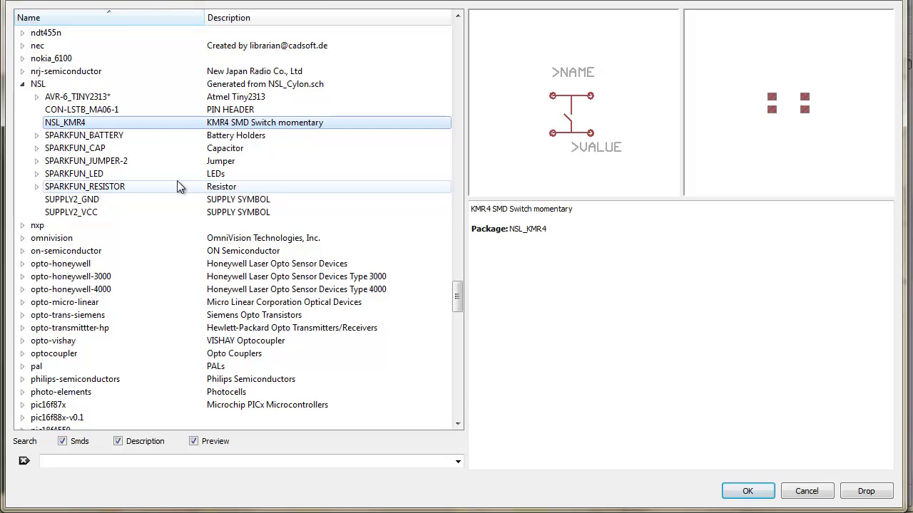
pyautogui.click(174, 139)
pyautogui.click(36, 137)
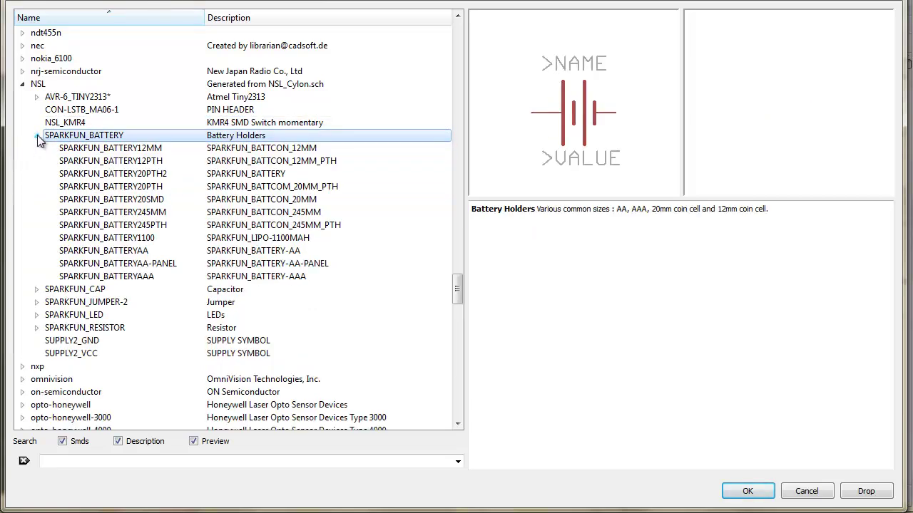
pyautogui.click(333, 187)
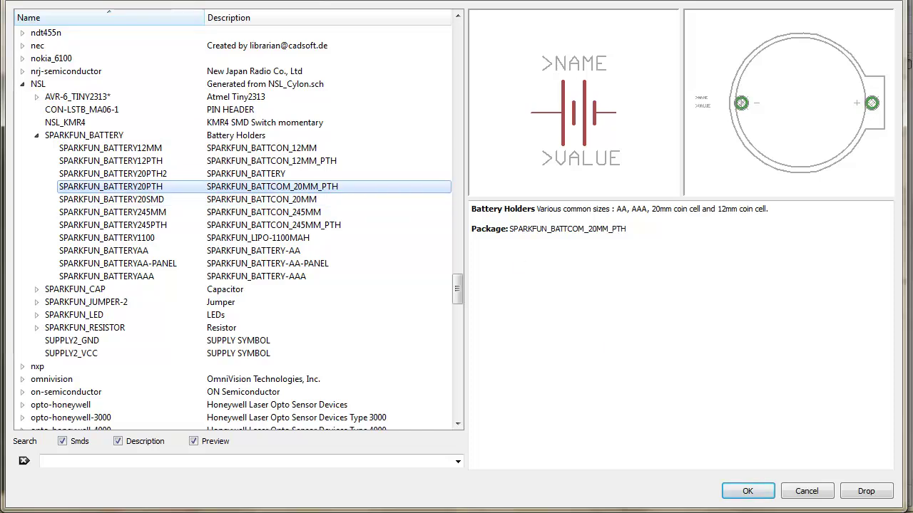
pyautogui.click(748, 491)
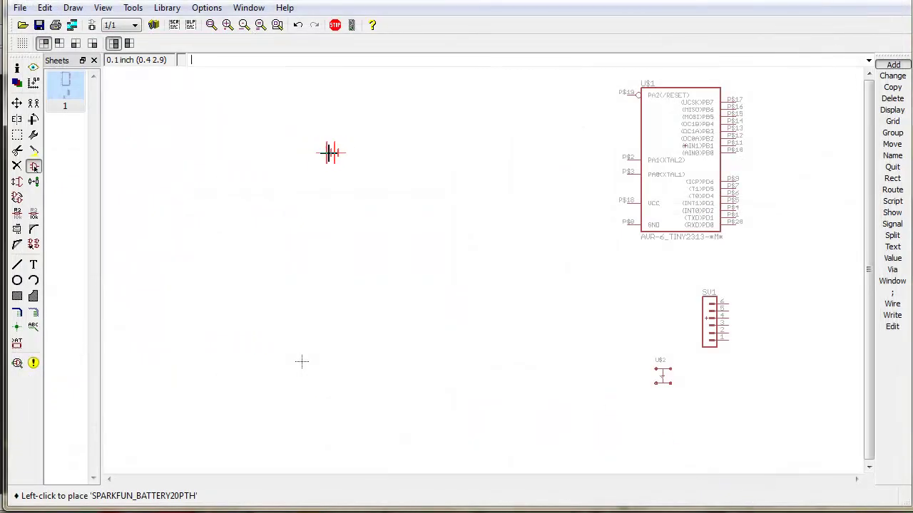
pyautogui.scroll(2, 329, 153)
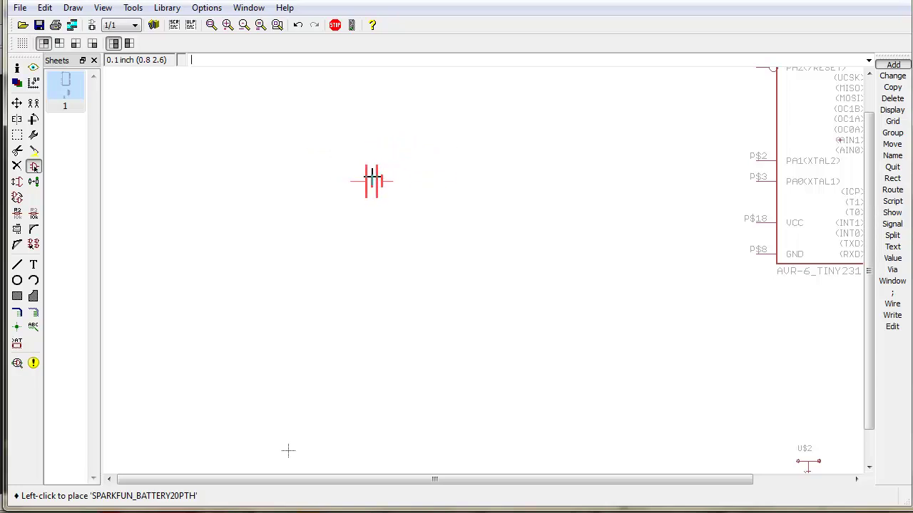
pyautogui.click(361, 223)
pyautogui.scroll(-1, 400, 296)
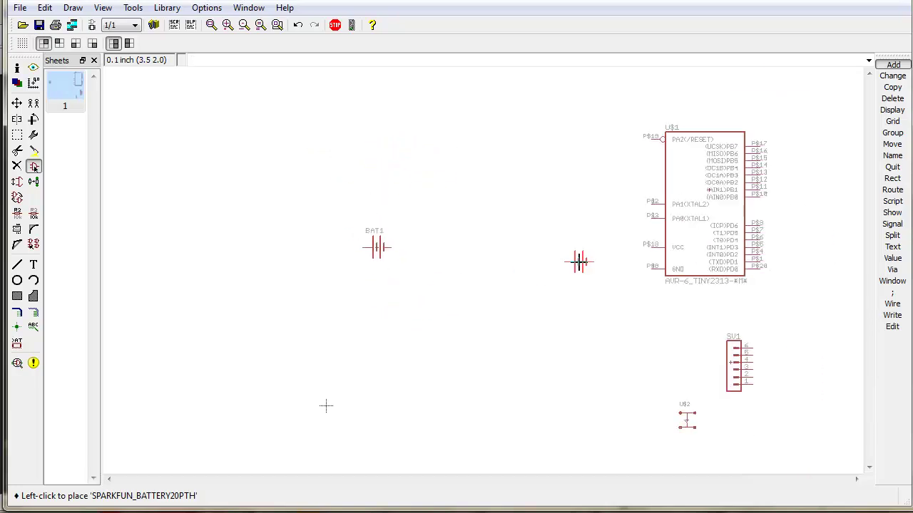
# Compare the small capacitor packages in SPARKFUN_CAP, then add SPARKFUN_CAP0603-CAP and place it just right of the battery.
pyautogui.click(894, 66)
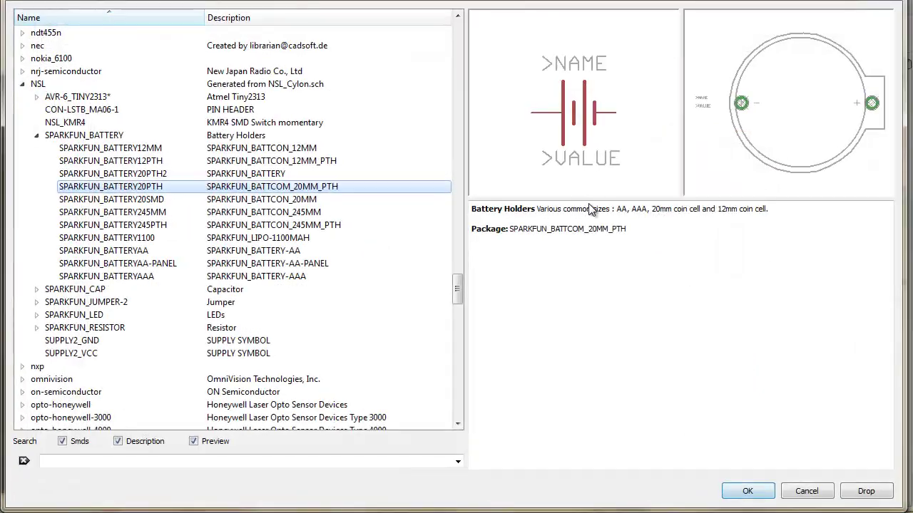
pyautogui.click(37, 136)
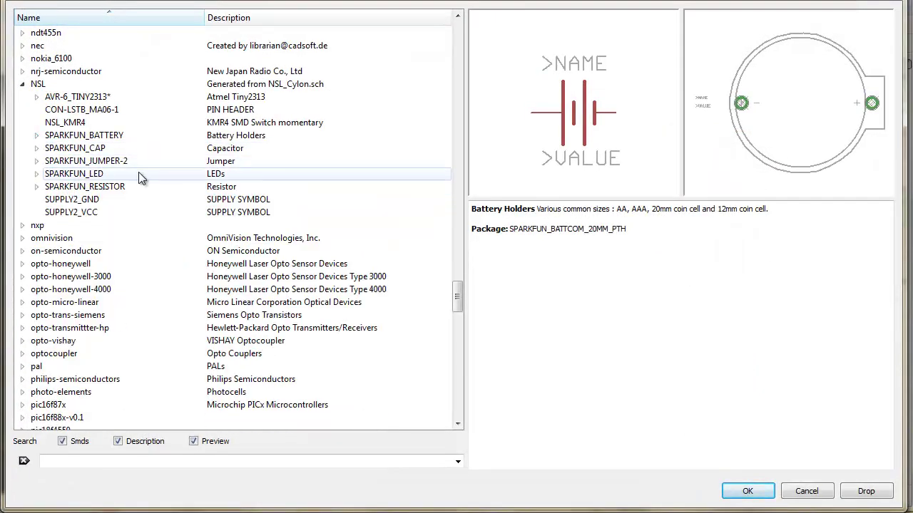
pyautogui.click(123, 149)
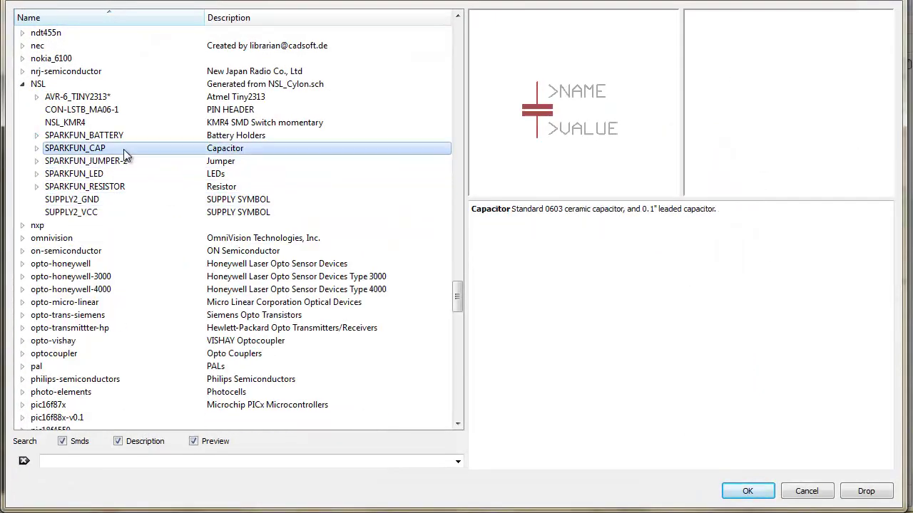
pyautogui.click(37, 148)
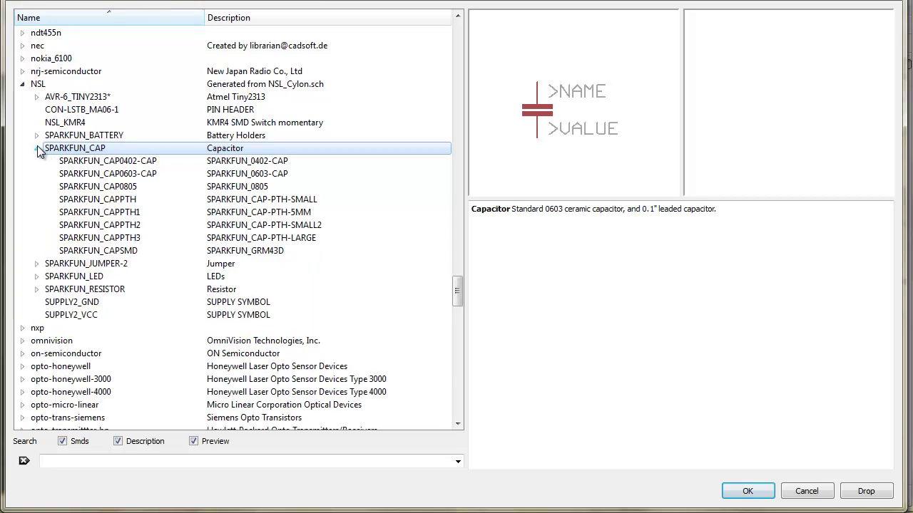
pyautogui.click(275, 163)
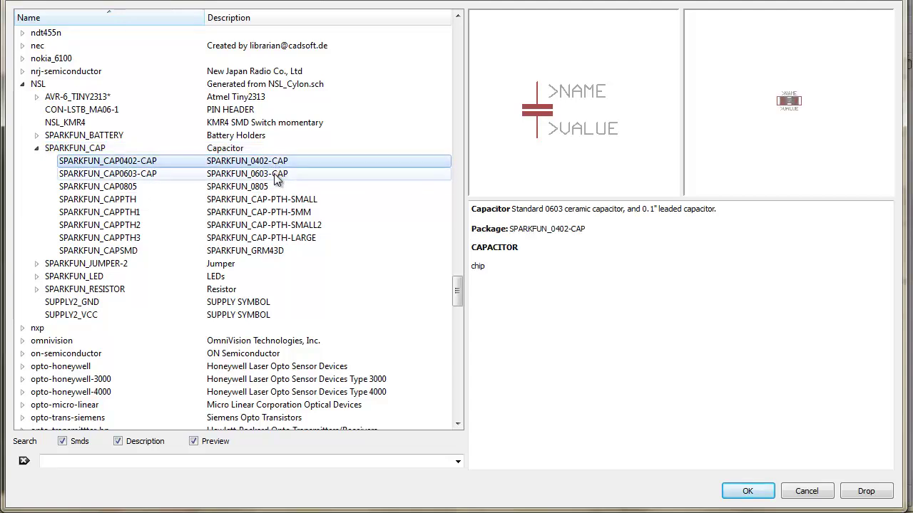
pyautogui.click(278, 177)
pyautogui.click(276, 187)
pyautogui.click(278, 164)
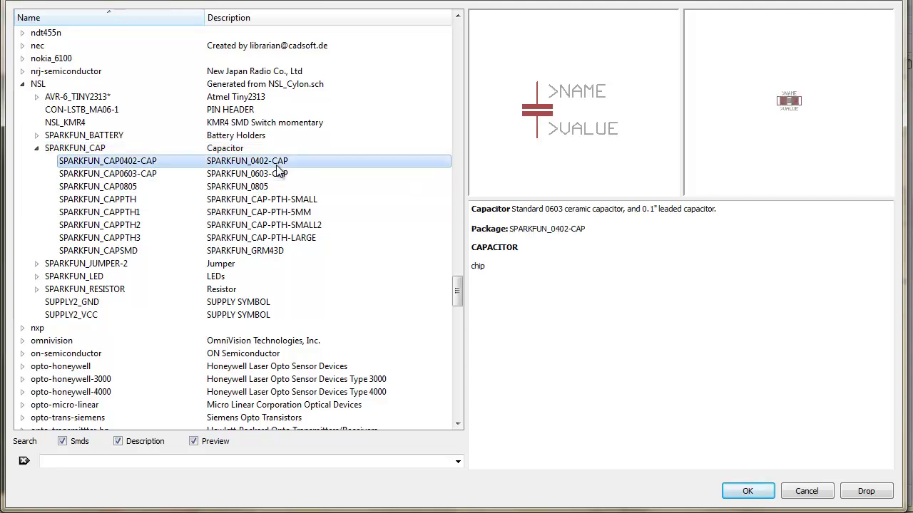
pyautogui.click(277, 177)
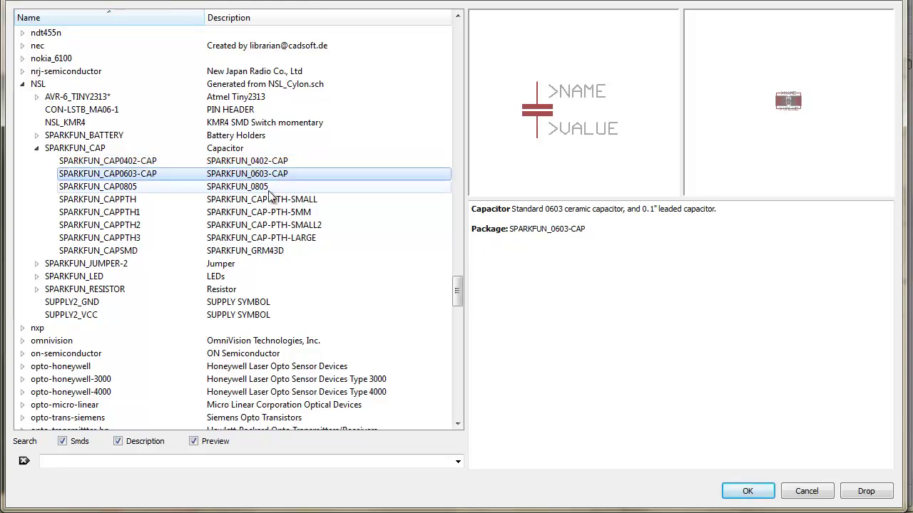
pyautogui.click(747, 491)
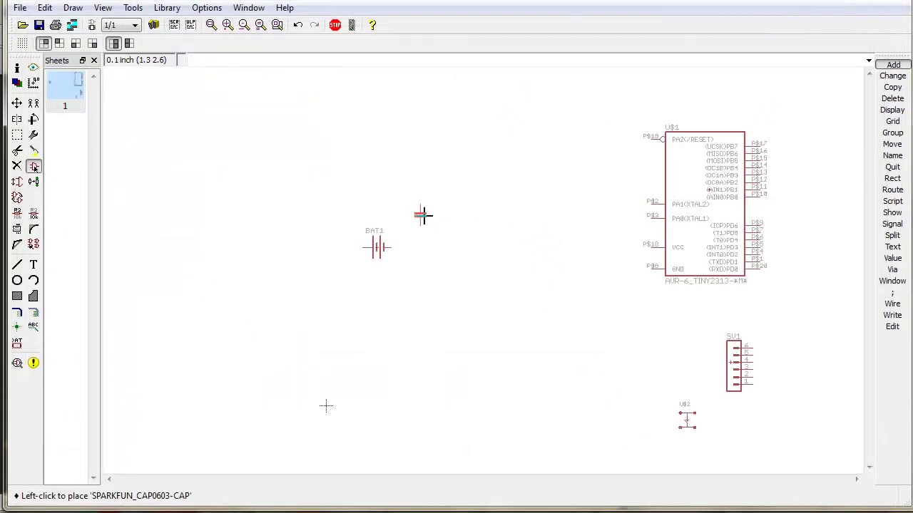
pyautogui.click(433, 227)
# Compare the SPARKFUN_1X02 and SPARKFUN_1X02_LOCK packages of the SPARKFUN_JUMPER-2 part in the NSL library.
pyautogui.click(888, 66)
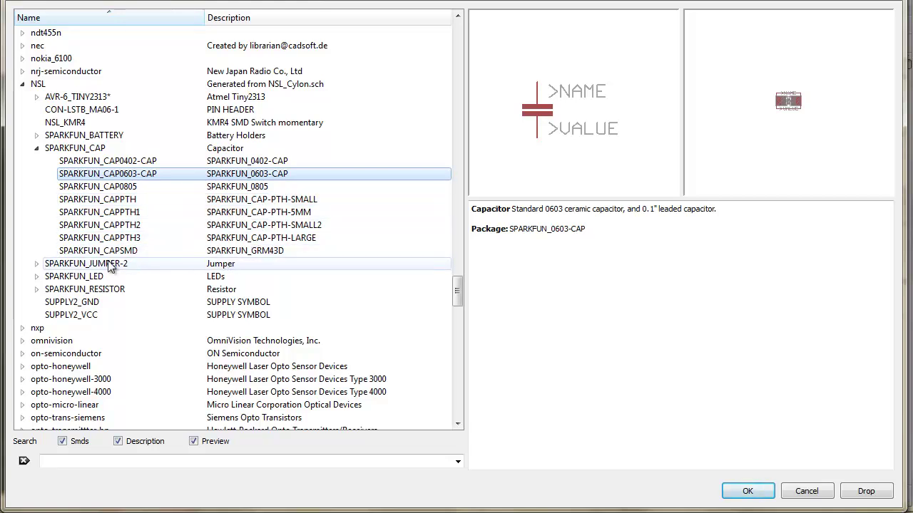
pyautogui.click(39, 263)
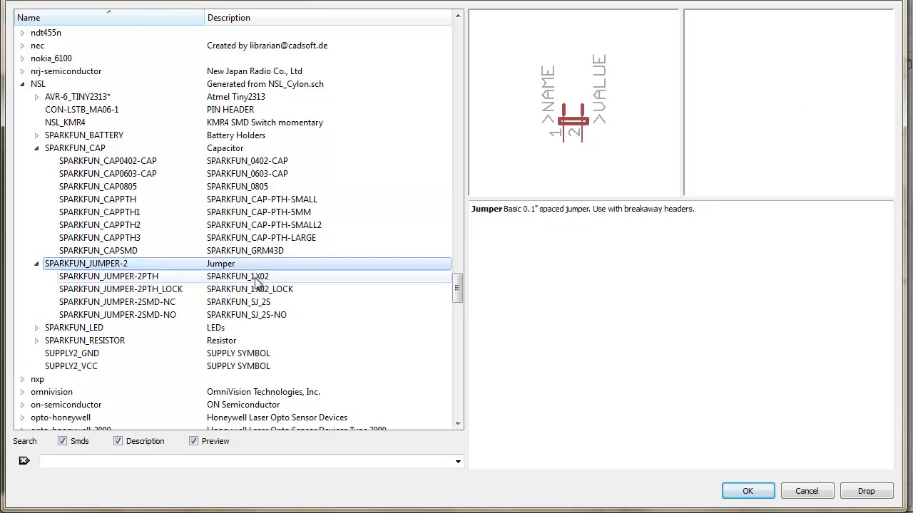
pyautogui.click(282, 279)
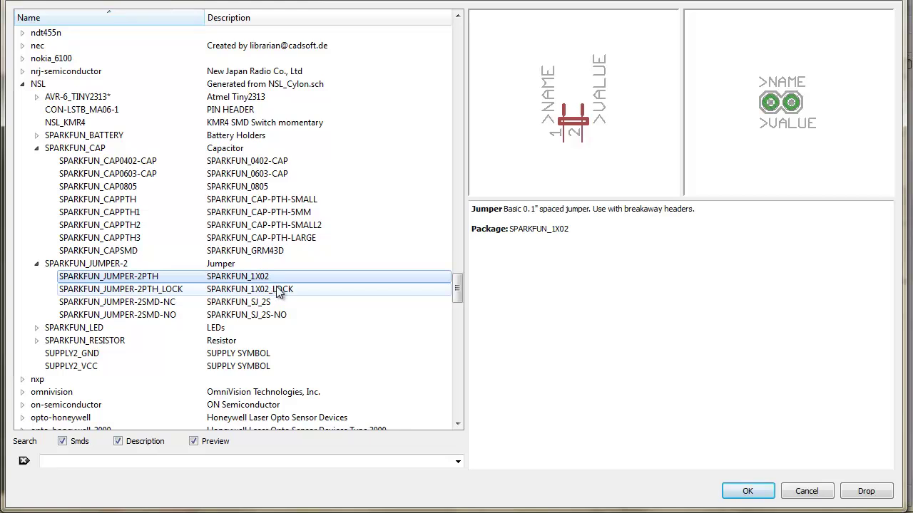
pyautogui.click(282, 292)
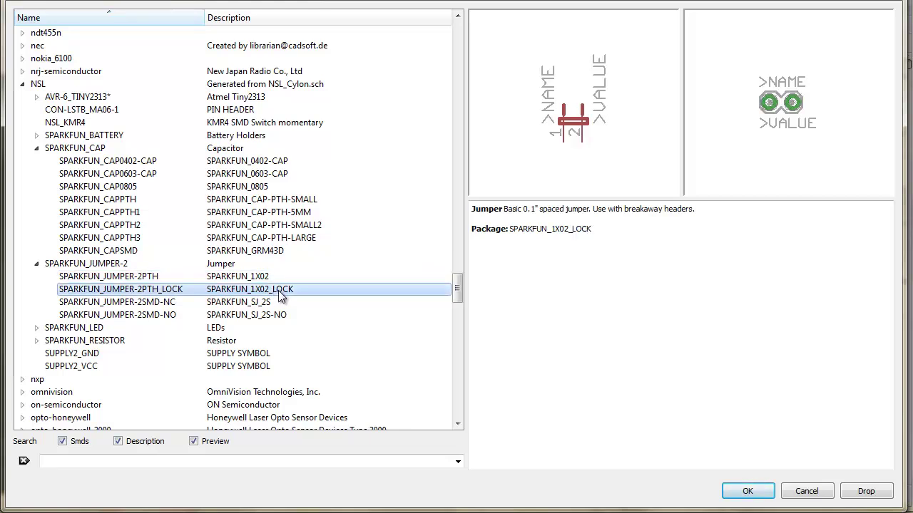
pyautogui.click(268, 279)
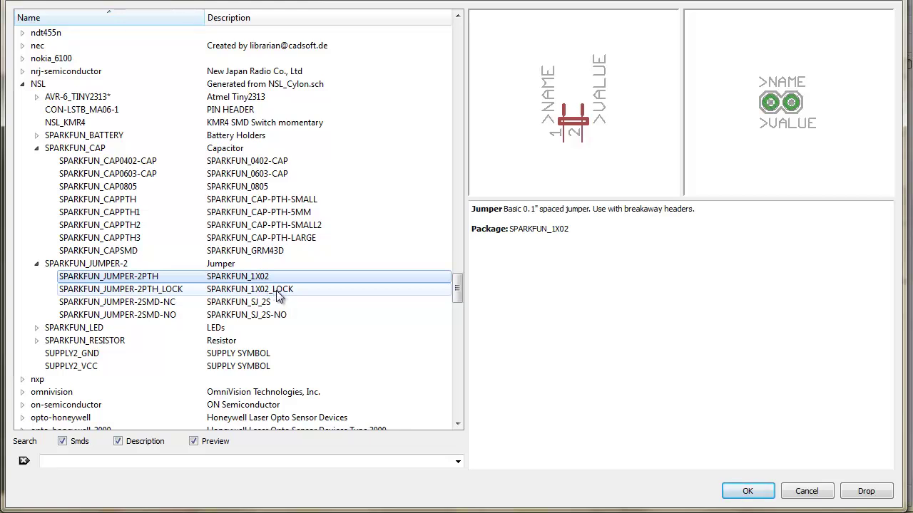
pyautogui.click(281, 292)
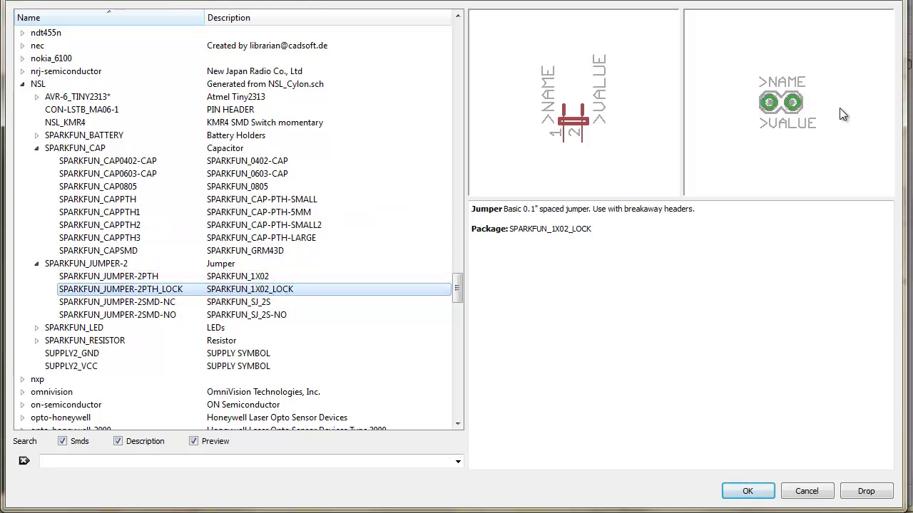
pyautogui.press('Up')
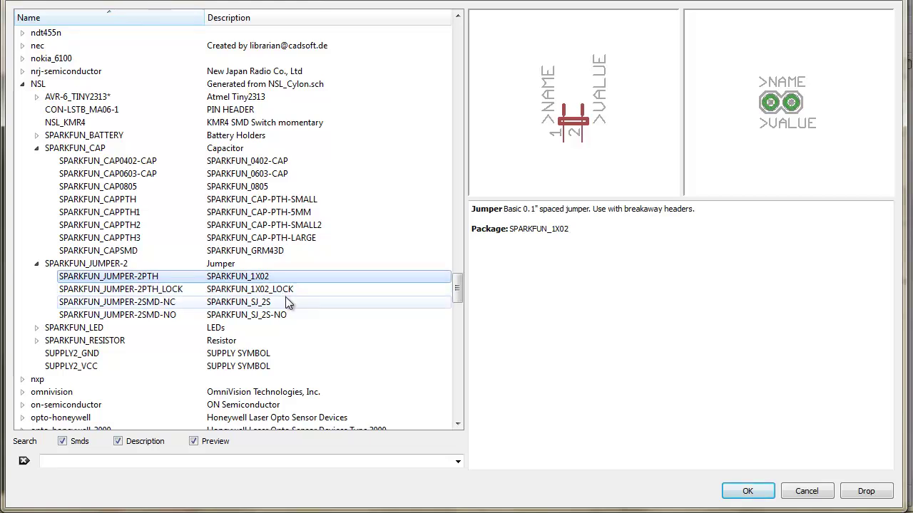
pyautogui.click(285, 296)
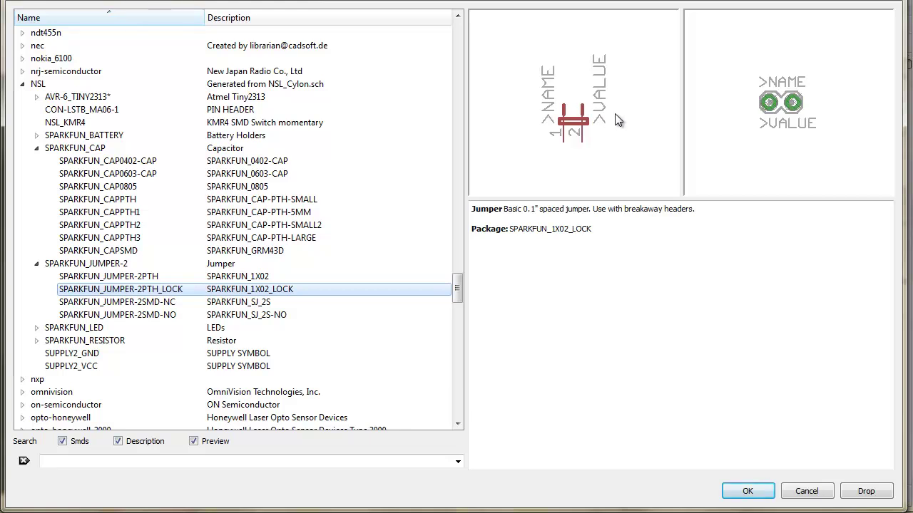
# Add SPARKFUN_JUMPER-2PTH and place two of these jumpers side by side, just right of the capacitor.
pyautogui.click(287, 279)
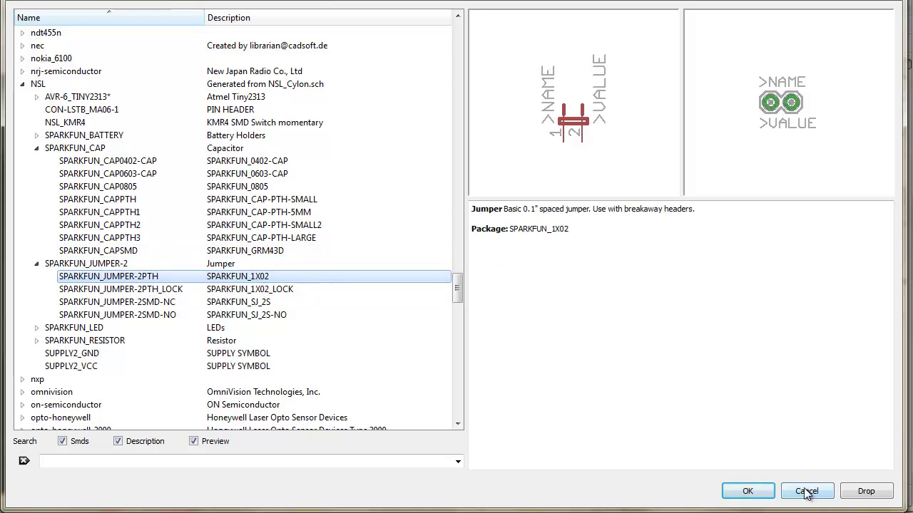
pyautogui.click(760, 497)
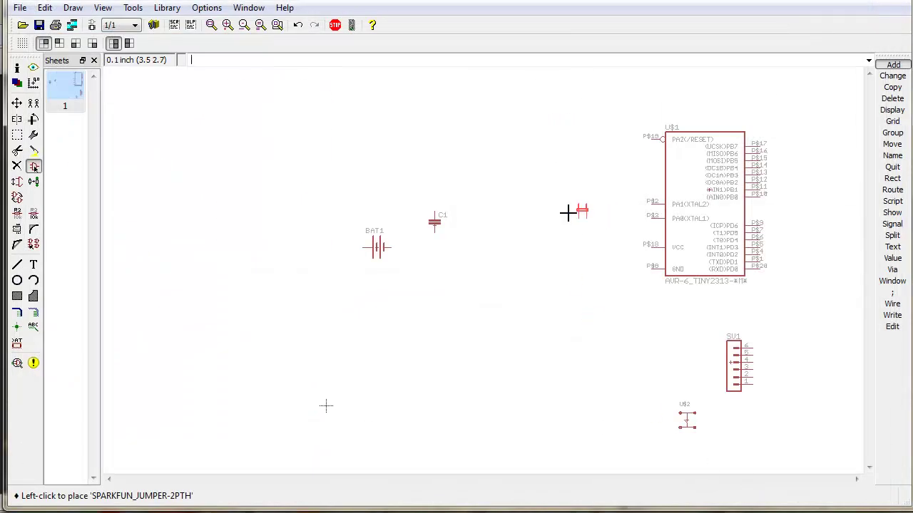
pyautogui.click(479, 211)
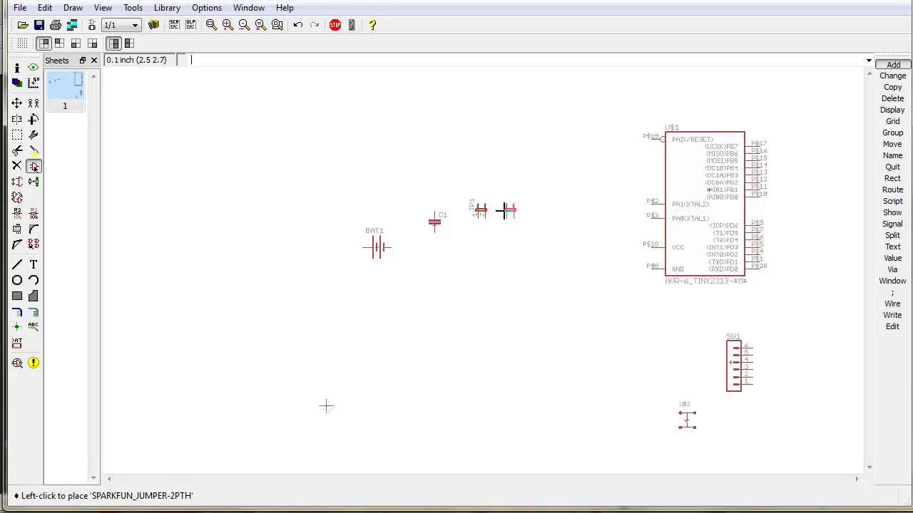
pyautogui.click(506, 210)
# Compare the 0805, 0402 and 0603 packages of SPARKFUN_RESISTOR in the NSL library and choose SPARKFUN_RESISTOR0603-RES for placement.
pyautogui.click(893, 65)
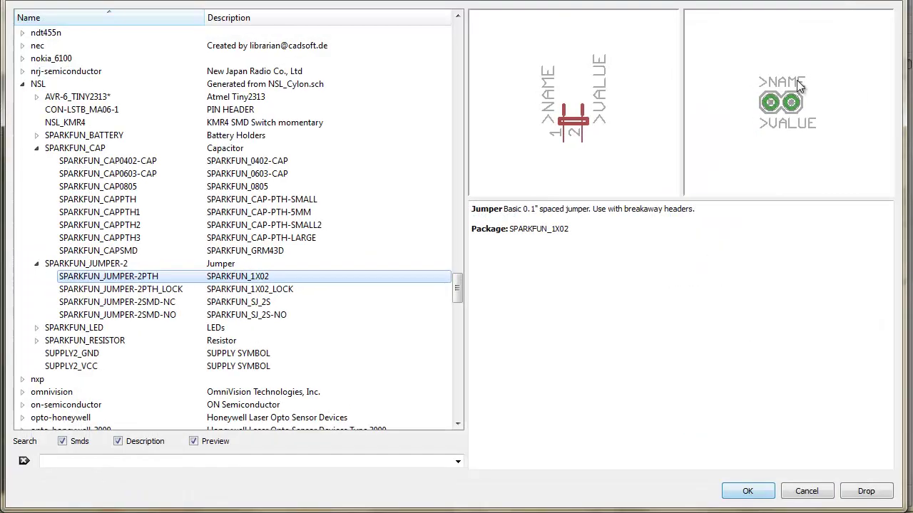
pyautogui.click(36, 340)
pyautogui.scroll(-2, 239, 359)
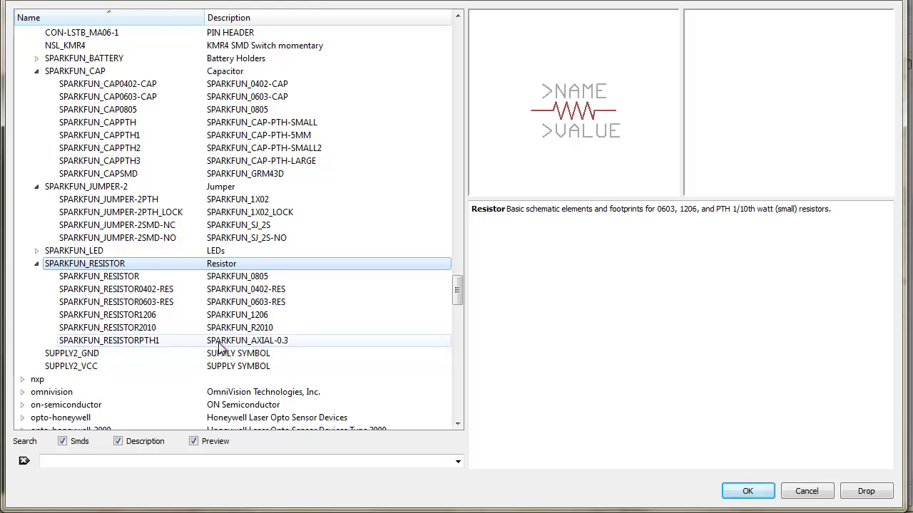
pyautogui.click(283, 280)
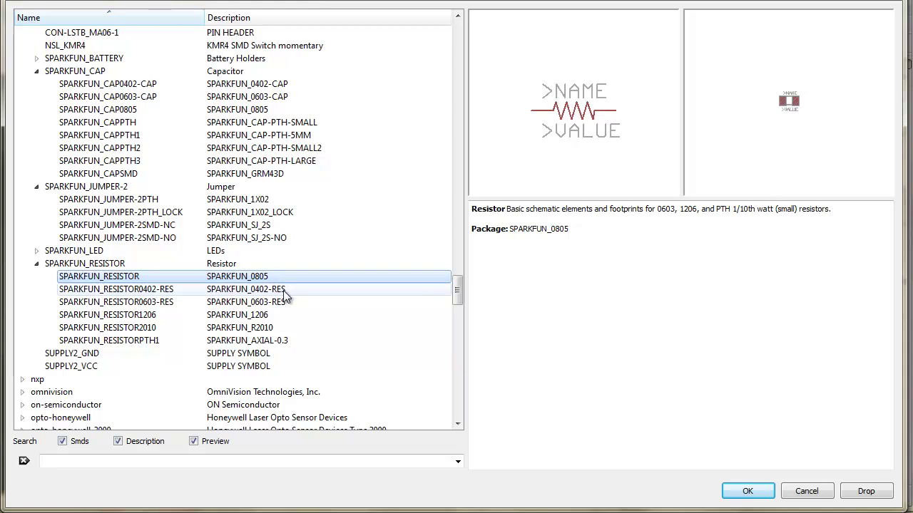
pyautogui.click(285, 293)
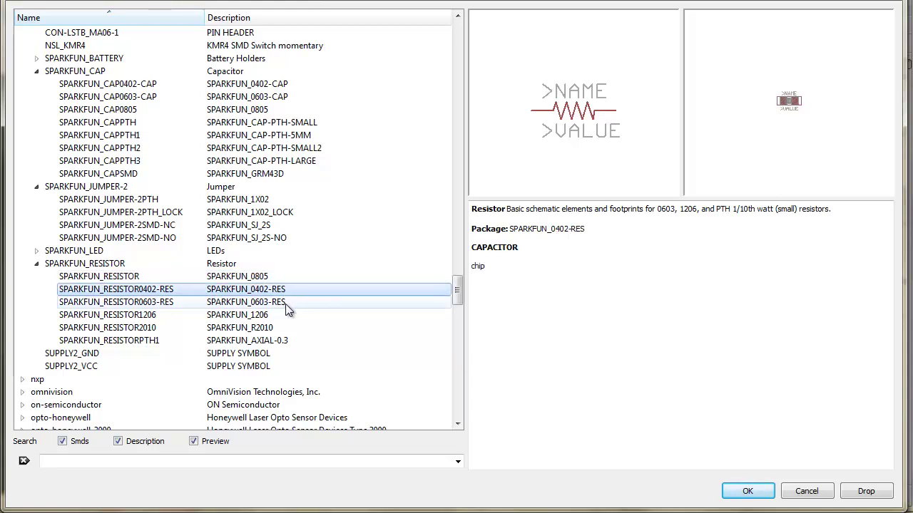
pyautogui.click(286, 303)
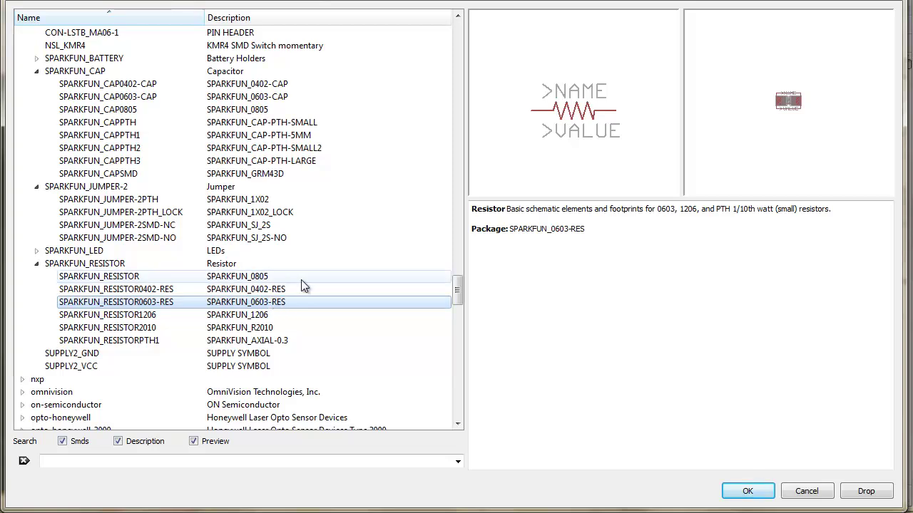
pyautogui.click(749, 489)
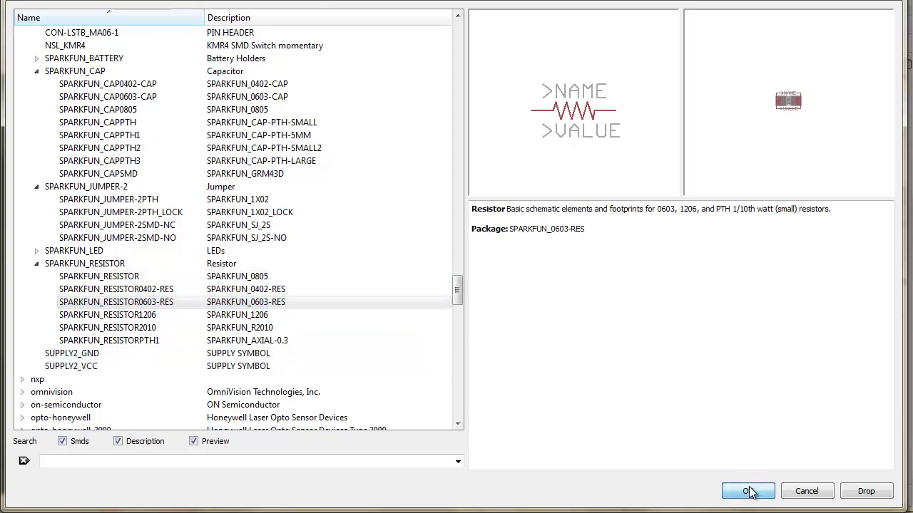
# Rotate the unplaced 0603 resistor until it stands vertically in the open area below the battery.
pyautogui.rightClick(356, 332)
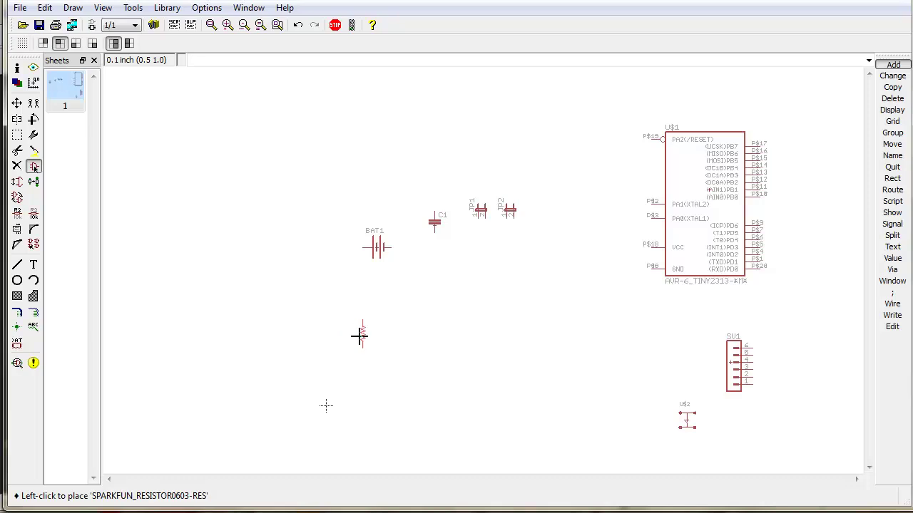
pyautogui.rightClick(360, 335)
pyautogui.rightClick(361, 338)
pyautogui.rightClick(355, 321)
pyautogui.rightClick(356, 321)
pyautogui.rightClick(356, 321)
pyautogui.scroll(3, 358, 338)
pyautogui.rightClick(365, 322)
pyautogui.rightClick(370, 319)
pyautogui.rightClick(373, 318)
pyautogui.rightClick(372, 318)
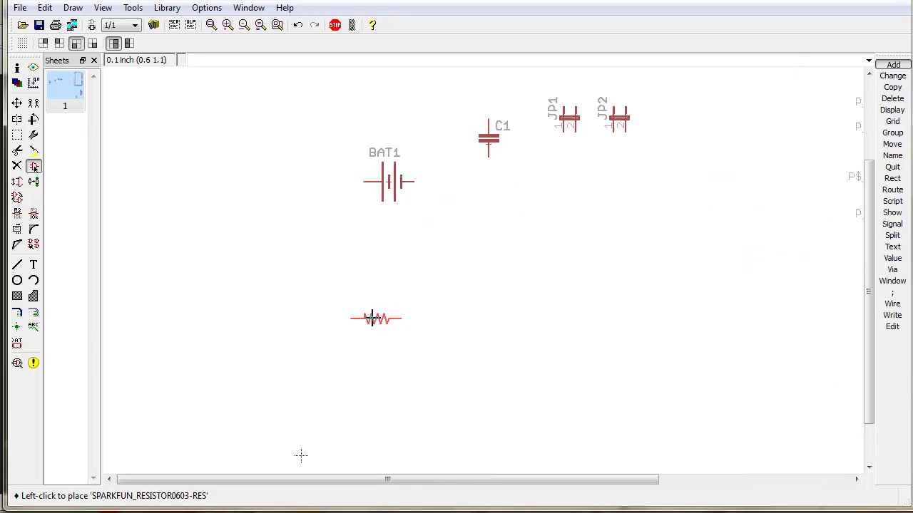
pyautogui.rightClick(372, 319)
pyautogui.rightClick(371, 319)
pyautogui.rightClick(371, 319)
pyautogui.scroll(1, 370, 319)
pyautogui.rightClick(370, 319)
pyautogui.rightClick(371, 319)
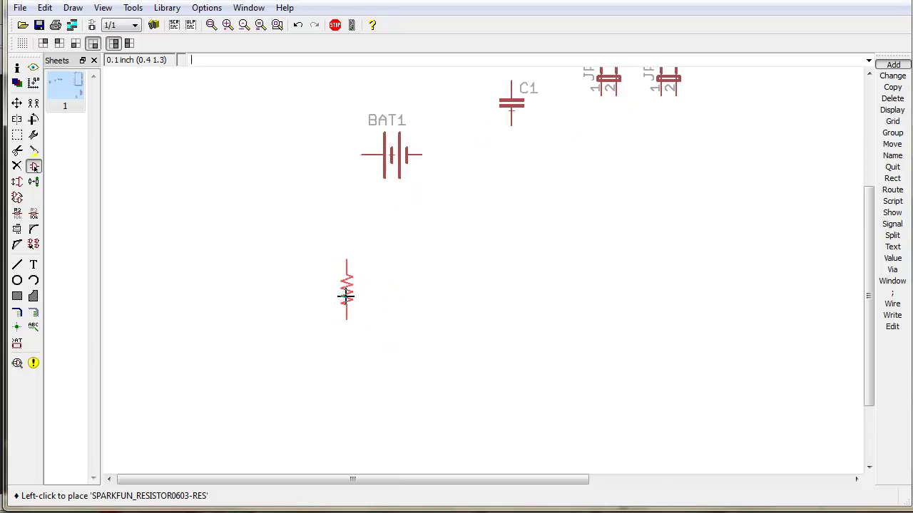
# Place nine vertical 0603 resistors in an evenly spaced row below the battery, adding the ninth at the left end of the row.
pyautogui.click(346, 289)
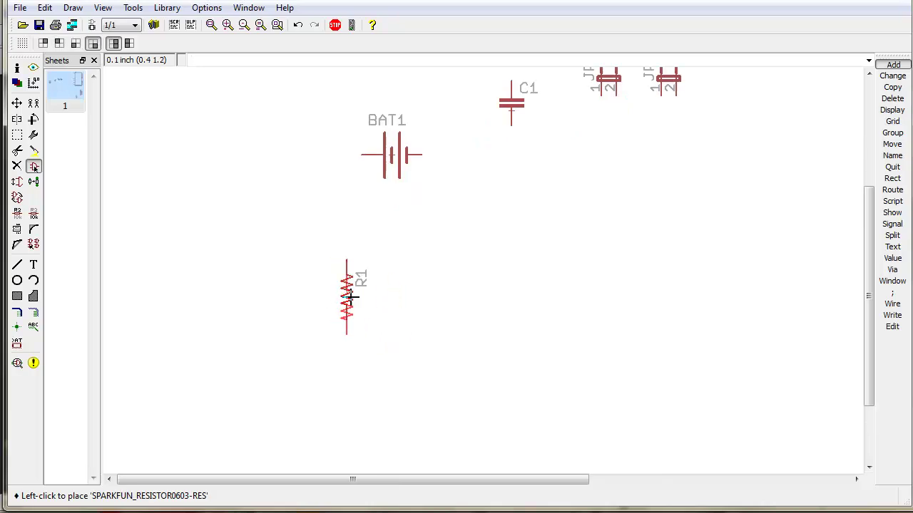
pyautogui.click(391, 289)
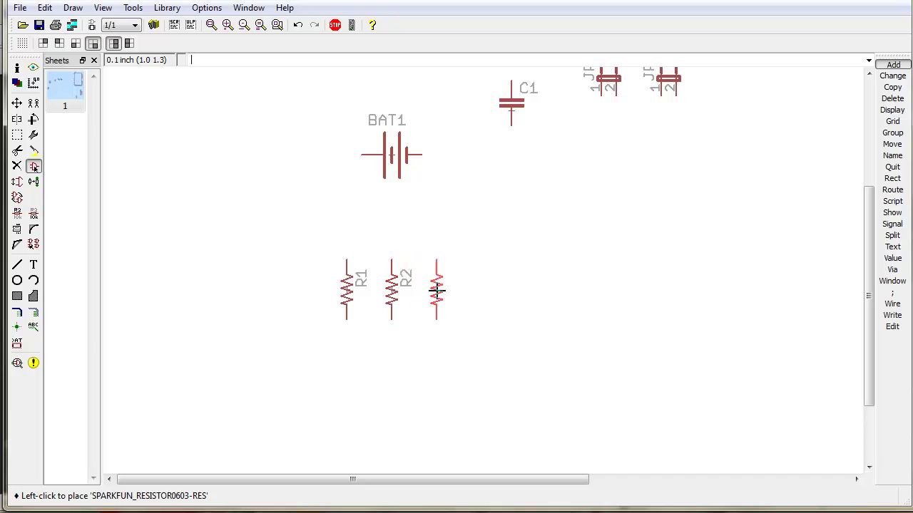
pyautogui.click(436, 290)
pyautogui.click(480, 290)
pyautogui.scroll(-1, 482, 289)
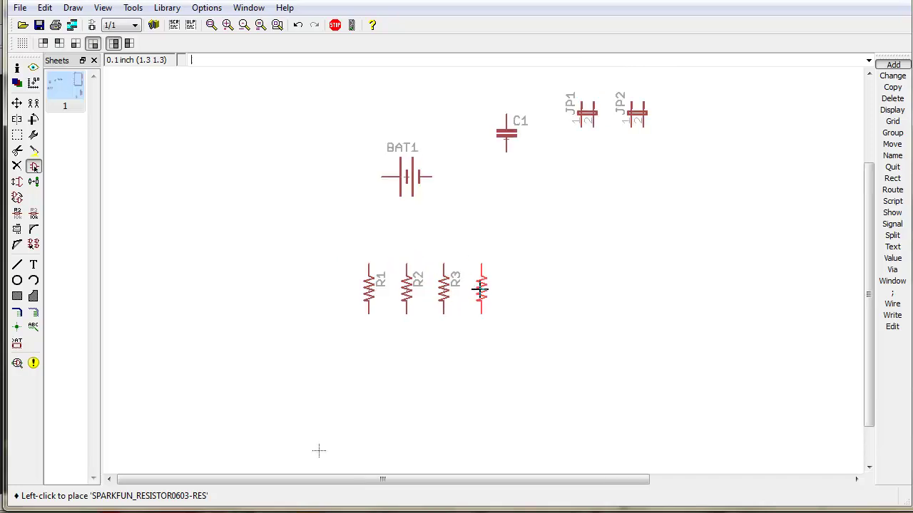
pyautogui.click(522, 290)
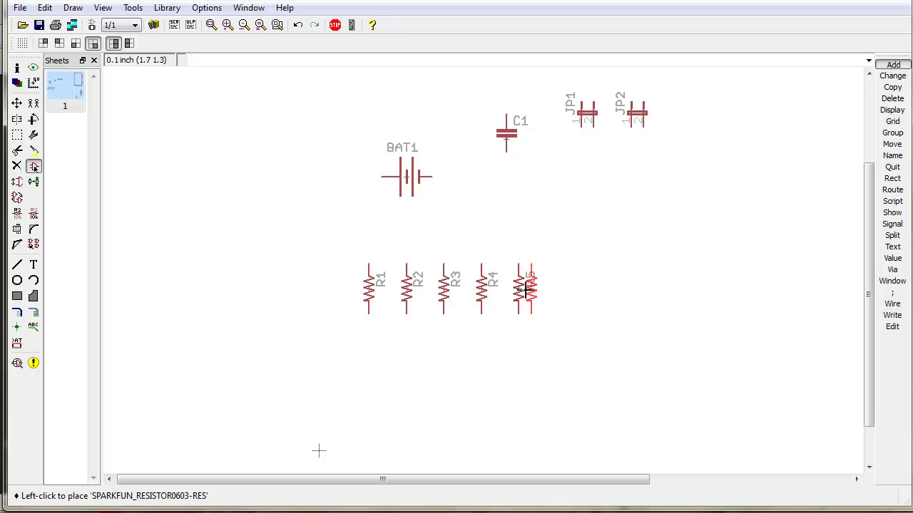
pyautogui.click(556, 289)
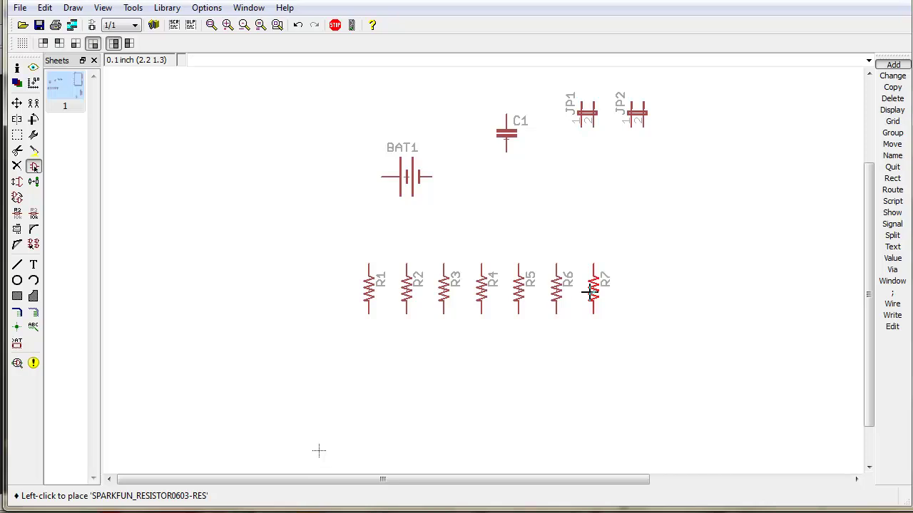
pyautogui.click(592, 291)
pyautogui.click(631, 290)
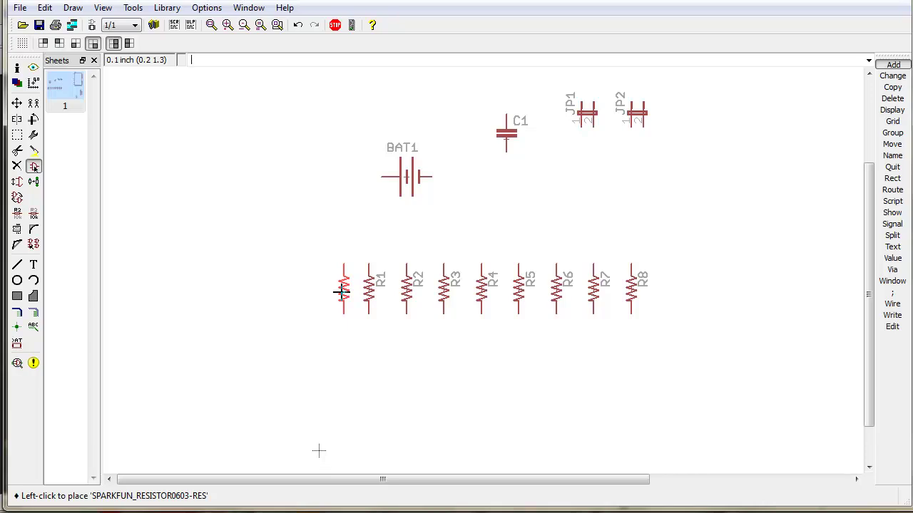
pyautogui.click(332, 291)
# Expand the SPARKFUN_LED parts in the NSL library and choose SPARKFUN_LED1206 for placement.
pyautogui.click(893, 65)
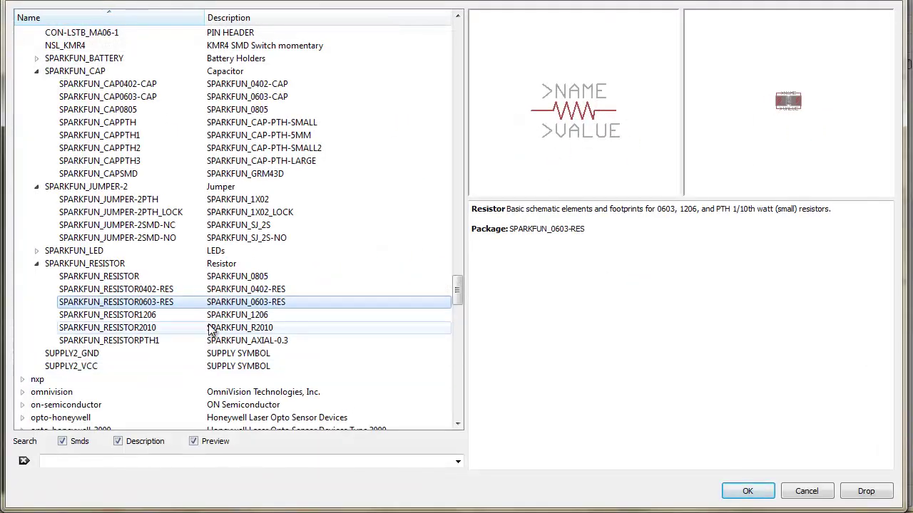
pyautogui.click(147, 250)
pyautogui.click(37, 252)
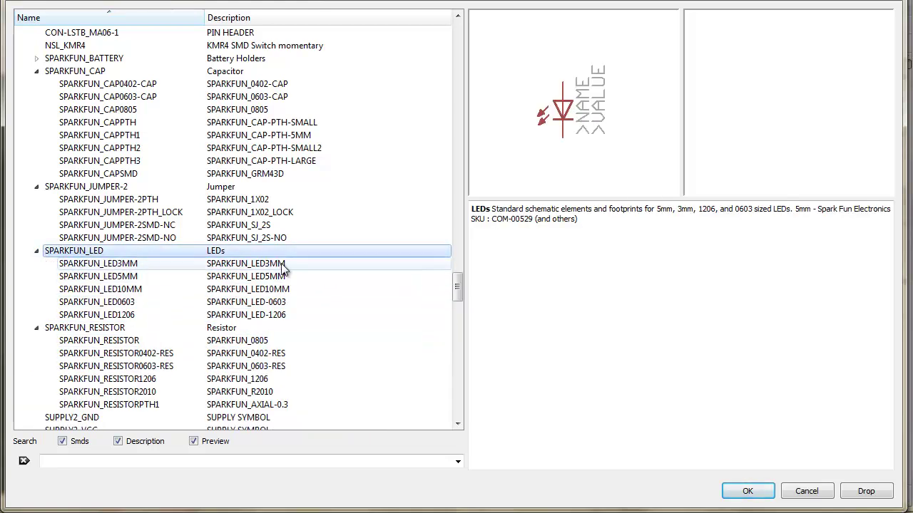
pyautogui.click(289, 314)
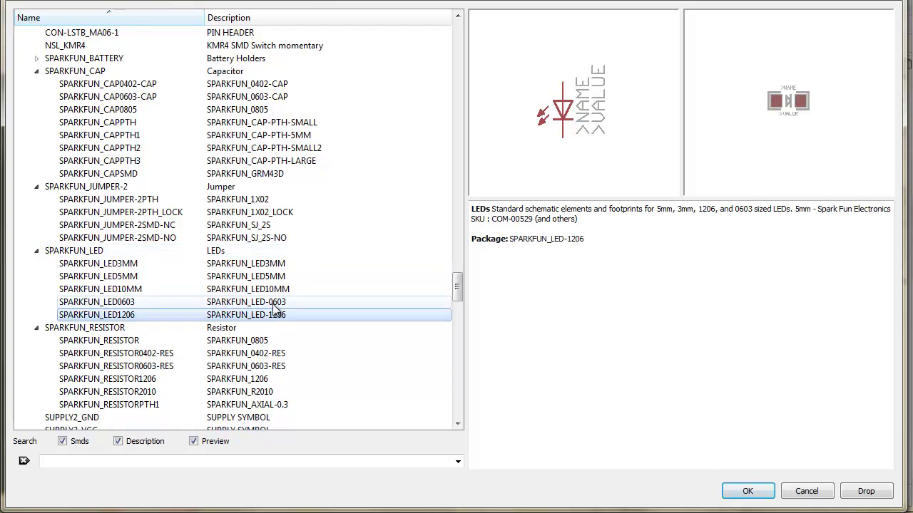
pyautogui.click(745, 492)
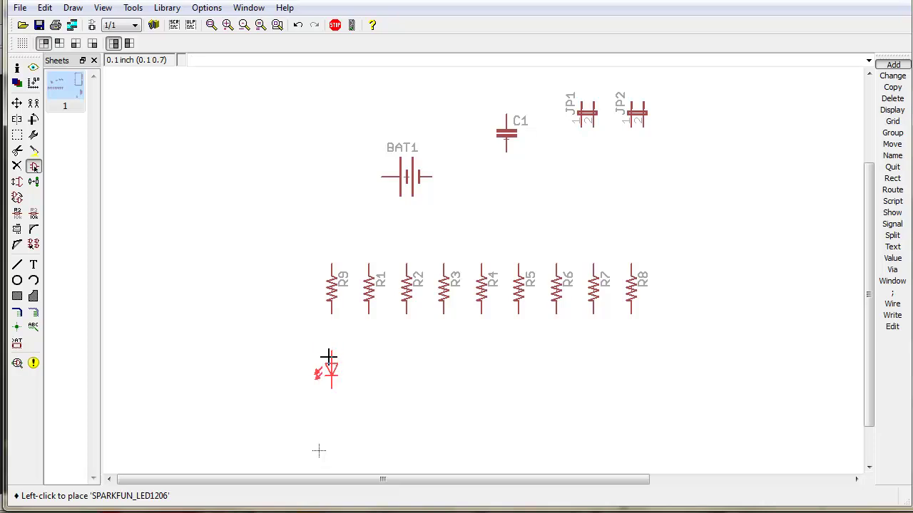
# Place nine SPARKFUN_LED1206 symbols in an evenly spaced row below the resistors, one under each resistor.
pyautogui.click(332, 362)
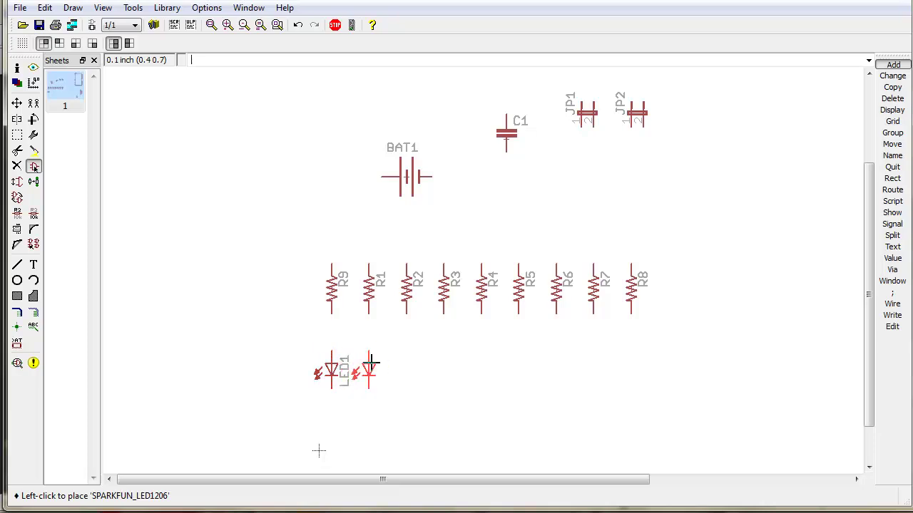
pyautogui.hotkey('ctrl', 'z')
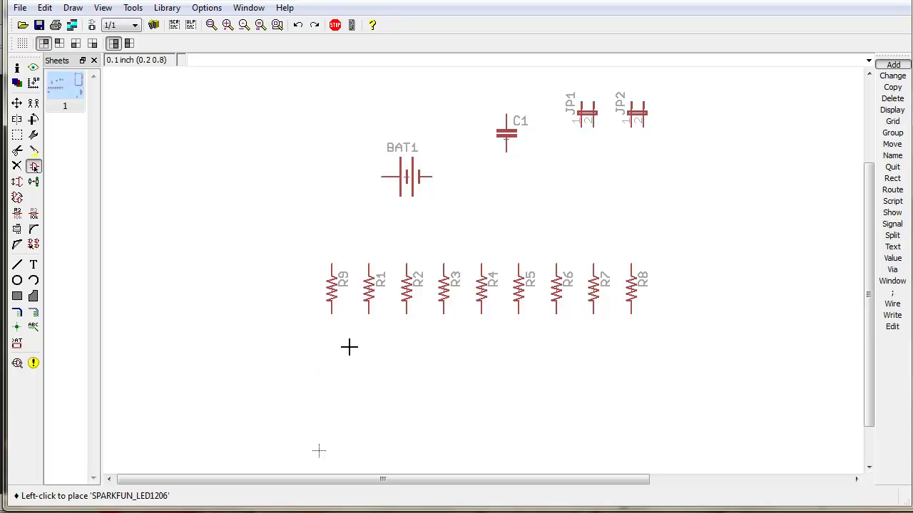
pyautogui.click(888, 66)
pyautogui.doubleClick(355, 311)
pyautogui.click(364, 353)
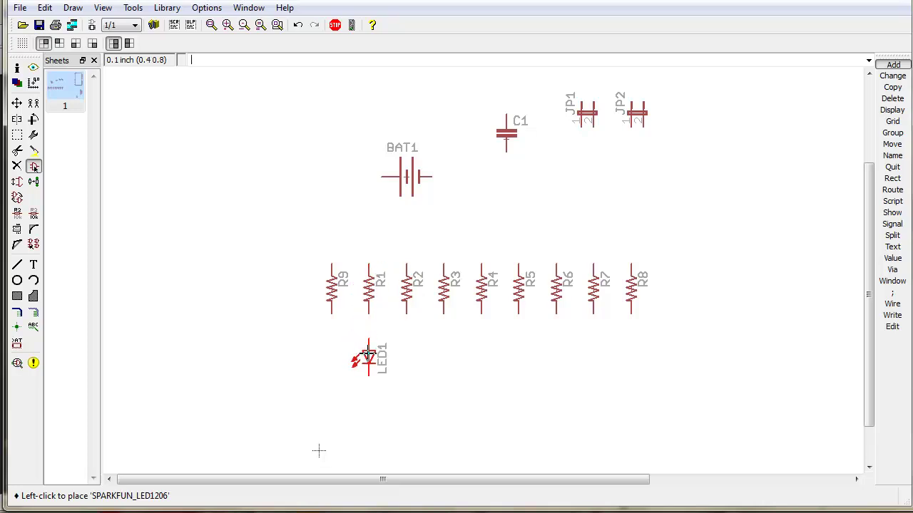
pyautogui.click(406, 353)
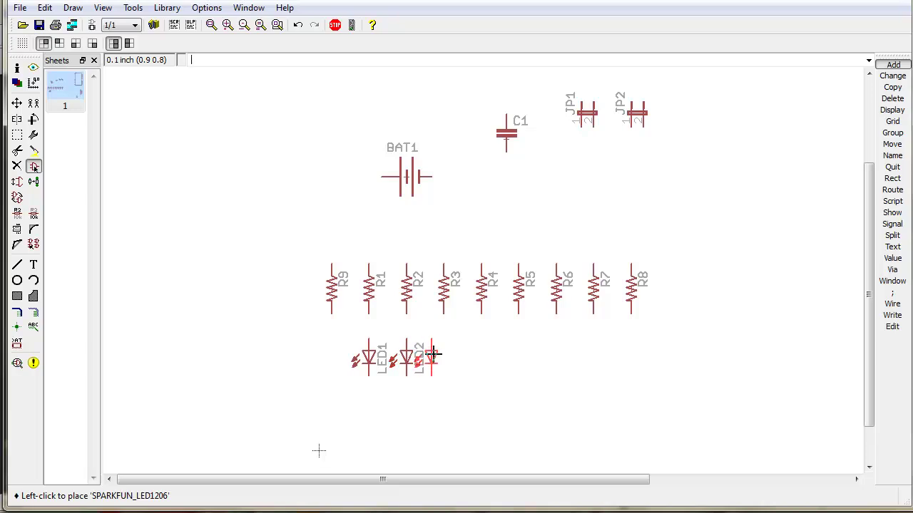
pyautogui.click(443, 353)
pyautogui.click(480, 353)
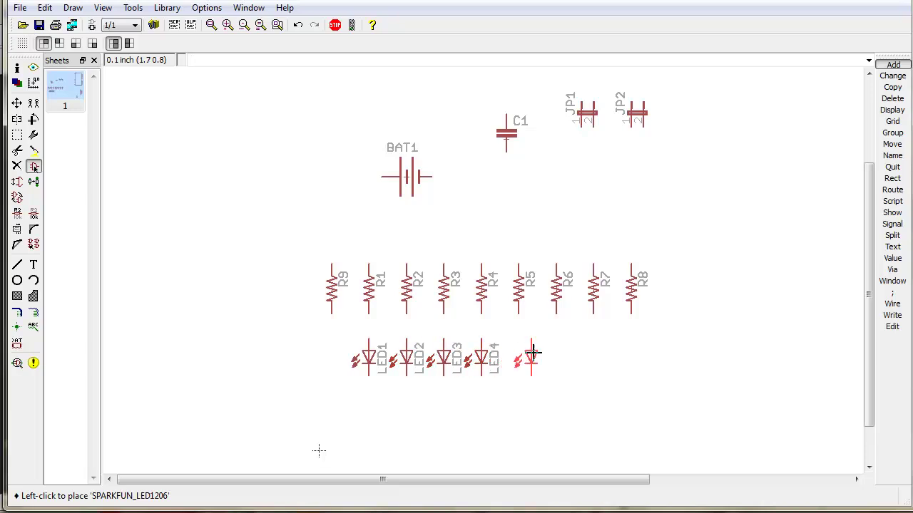
pyautogui.click(518, 353)
pyautogui.click(556, 353)
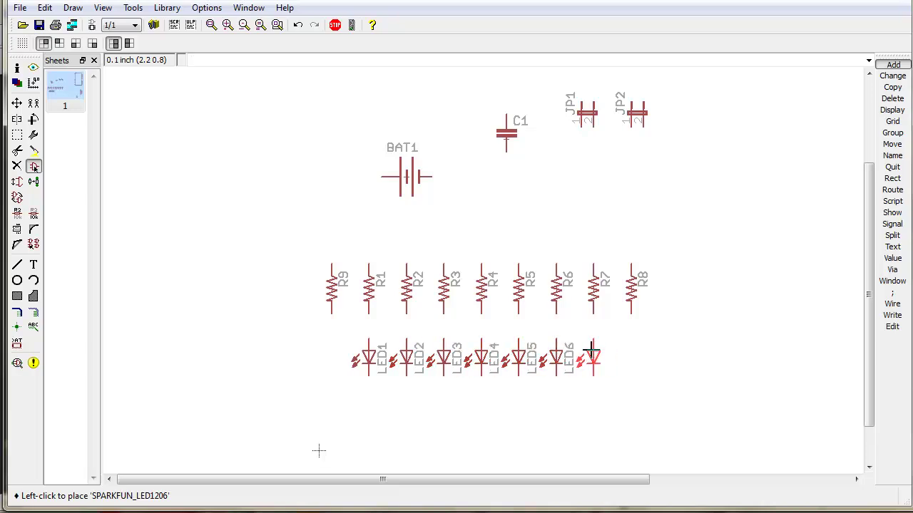
pyautogui.click(593, 353)
pyautogui.click(628, 350)
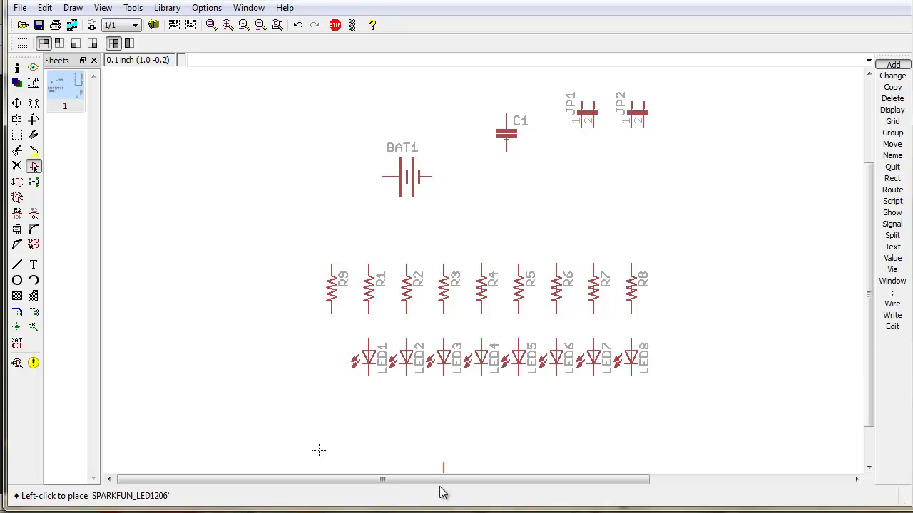
pyautogui.click(330, 348)
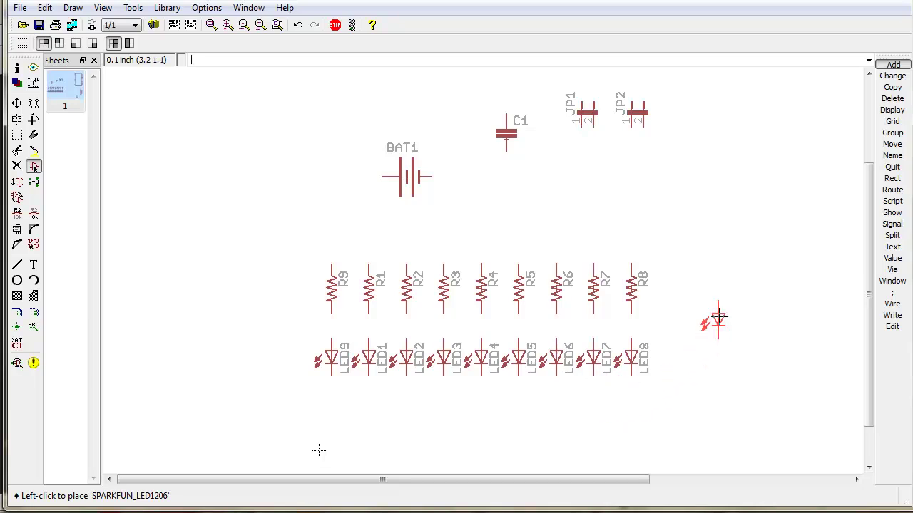
# Move battery BAT1 and capacitor C1 higher above the resistor row, leaving space below both for supply symbols.
pyautogui.scroll(-2, 719, 318)
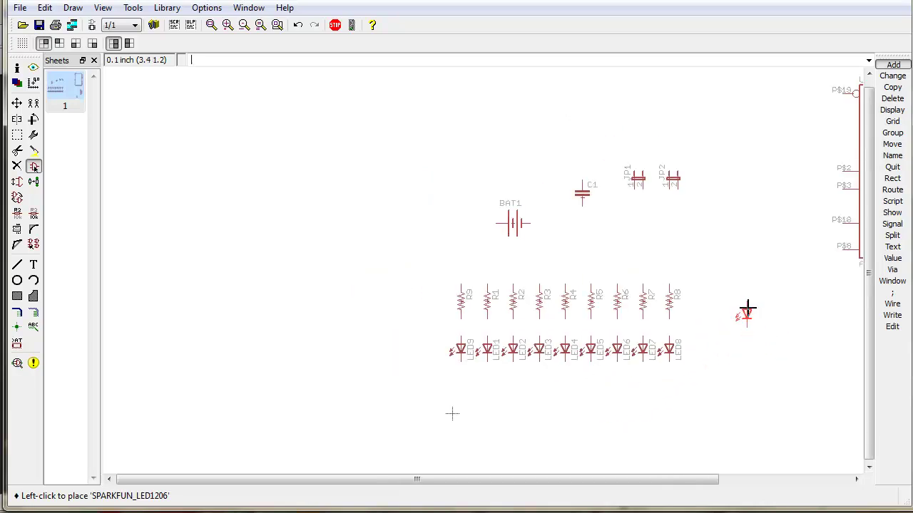
pyautogui.hotkey('alt', 'F2')
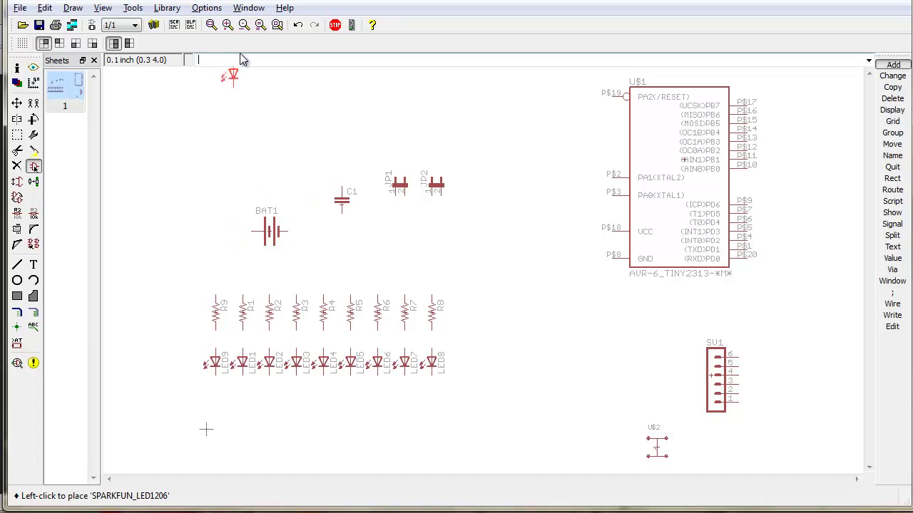
pyautogui.click(895, 145)
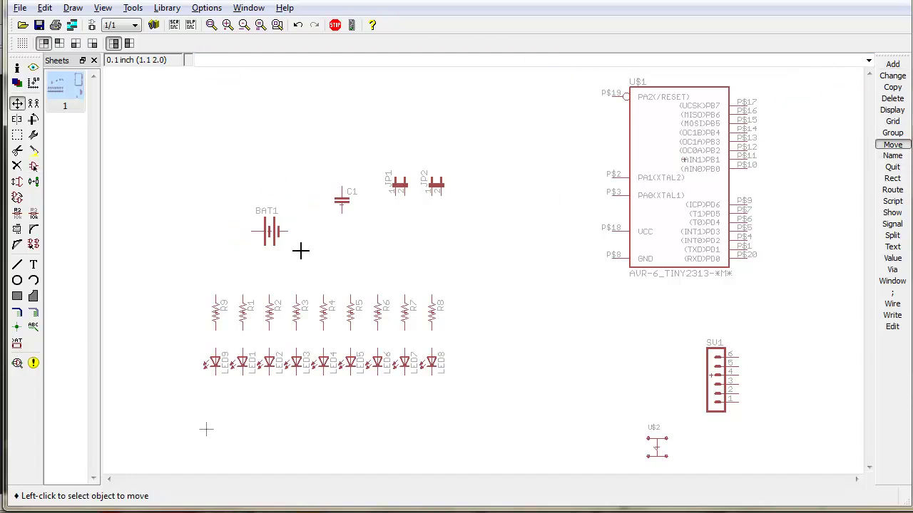
pyautogui.click(270, 230)
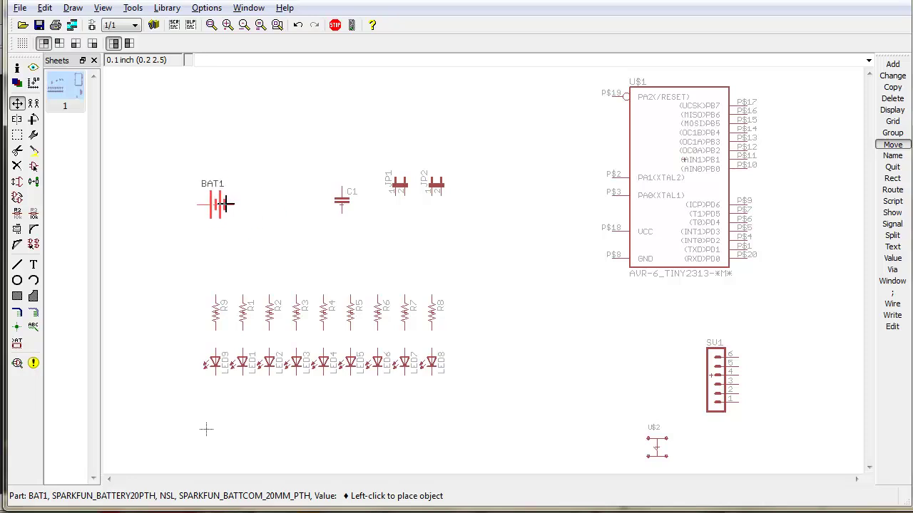
pyautogui.click(249, 203)
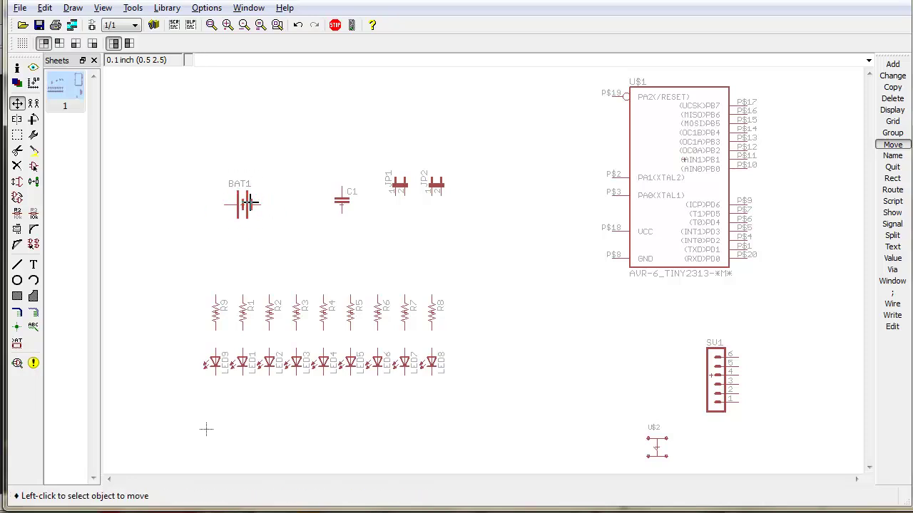
pyautogui.click(351, 199)
pyautogui.click(323, 173)
pyautogui.click(243, 204)
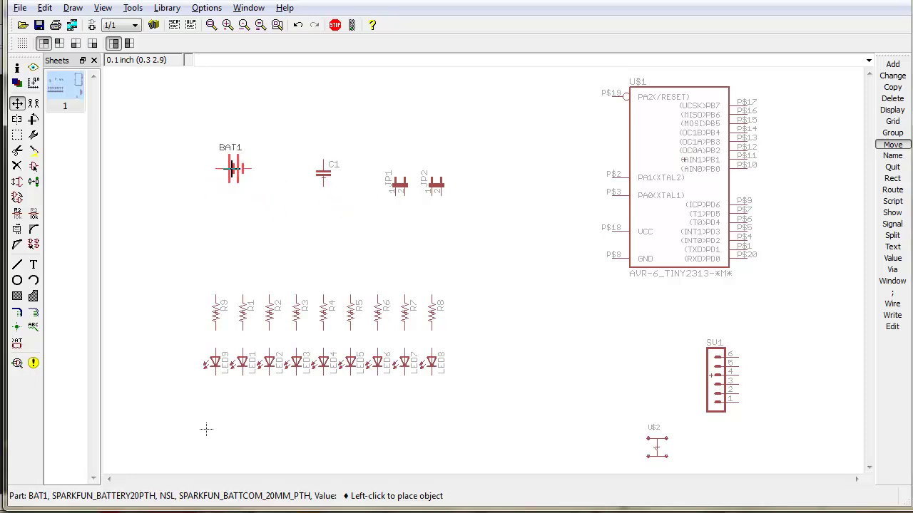
pyautogui.click(234, 169)
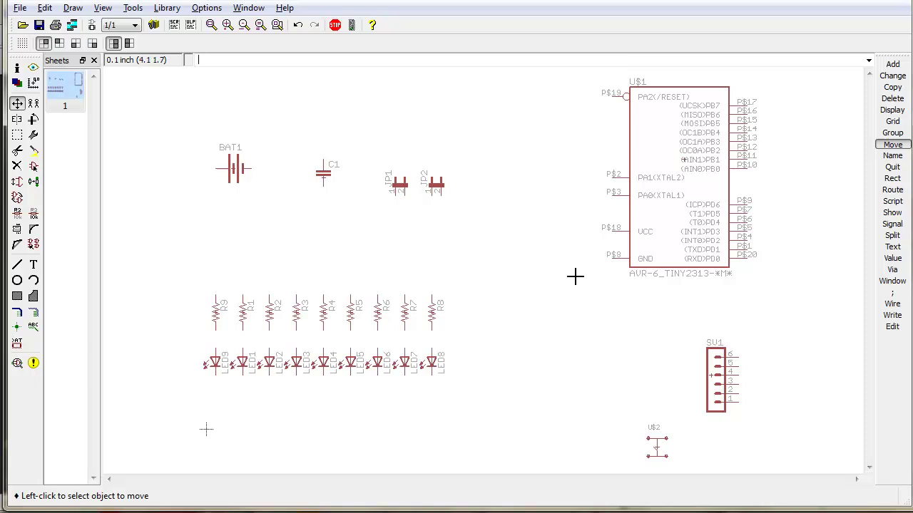
pyautogui.click(339, 181)
pyautogui.click(333, 173)
# Place two SUPPLY2_VCC symbols from the NSL library, one up and to the left of the battery and one above capacitor C1.
pyautogui.click(896, 67)
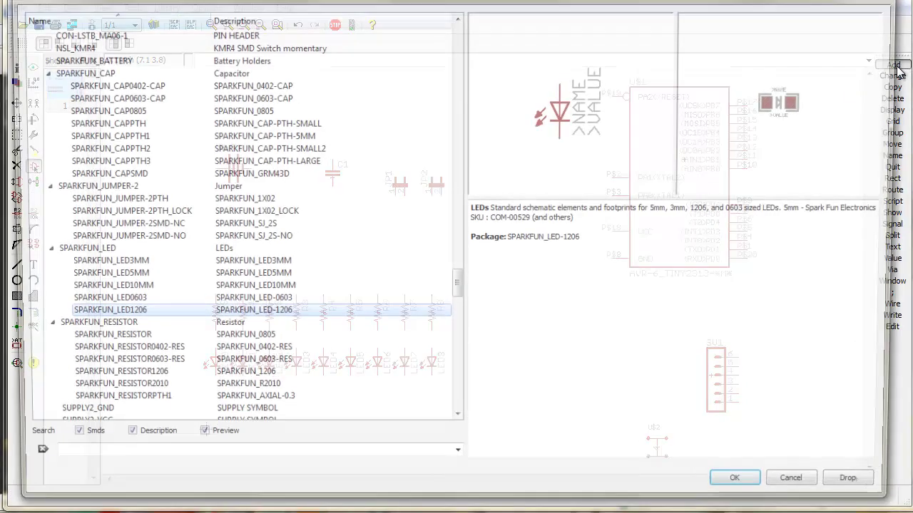
pyautogui.scroll(-3, 84, 335)
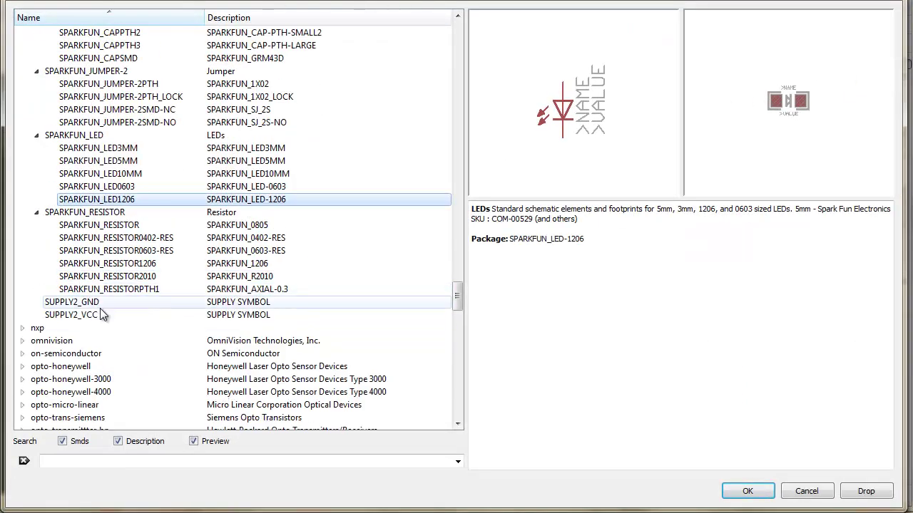
pyautogui.click(102, 313)
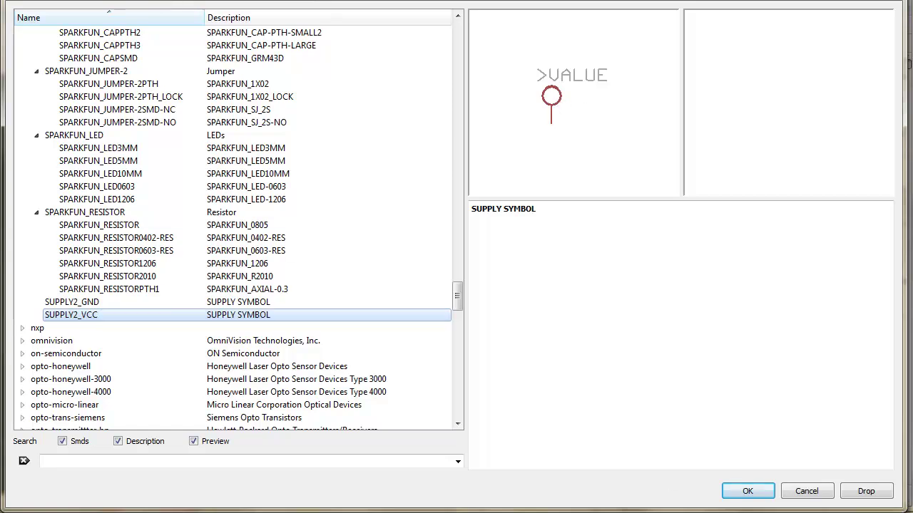
pyautogui.click(747, 491)
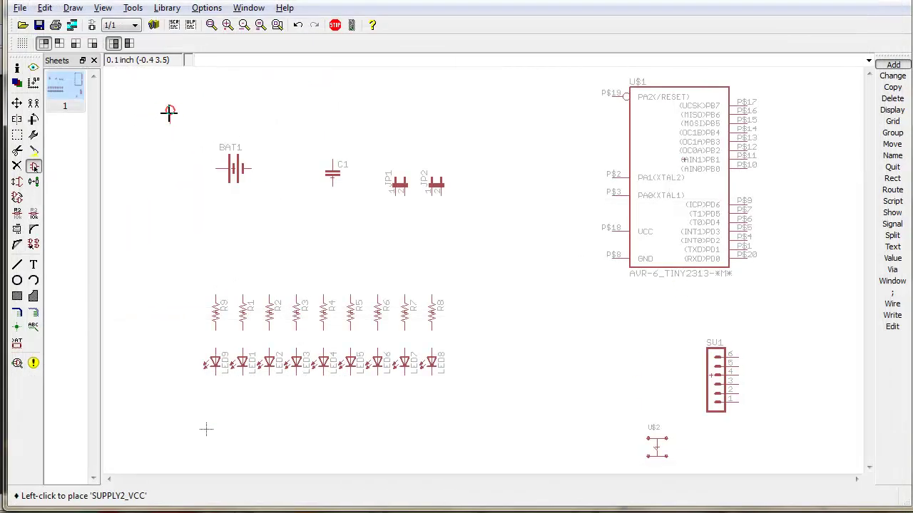
pyautogui.click(169, 113)
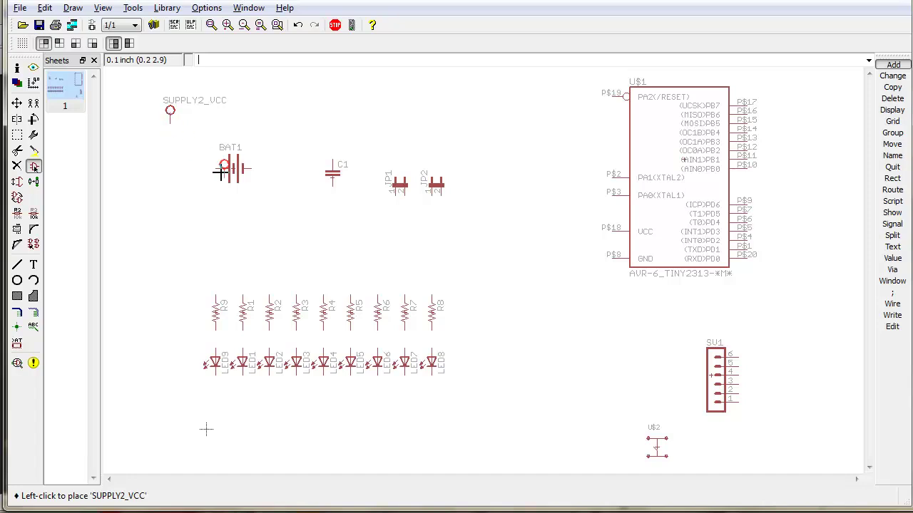
pyautogui.click(341, 111)
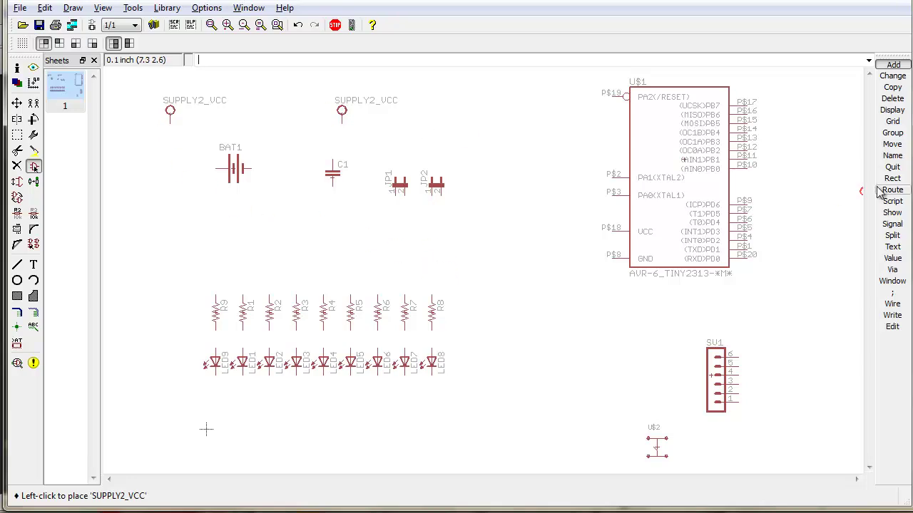
# Place SUPPLY2_GND symbols from the NSL library below the middle of the LED row and just left of switch U$2.
pyautogui.click(892, 65)
pyautogui.click(150, 305)
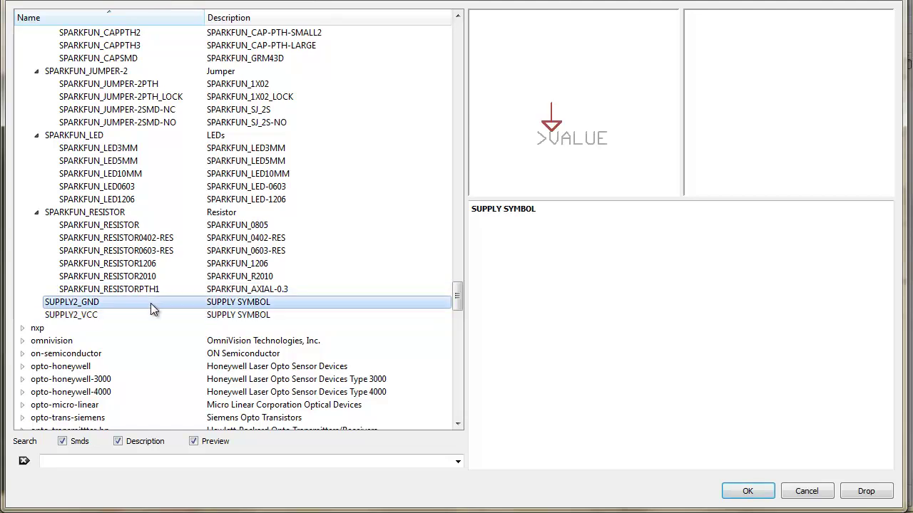
pyautogui.click(748, 490)
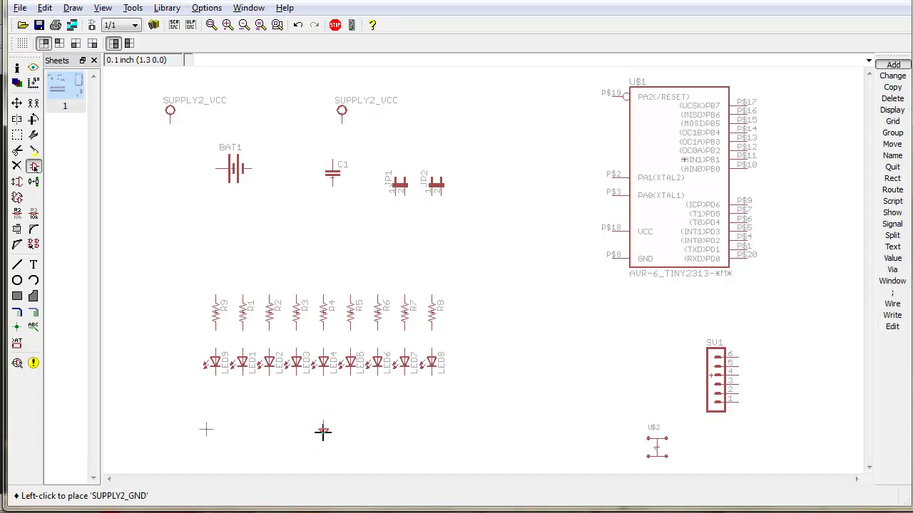
pyautogui.click(323, 456)
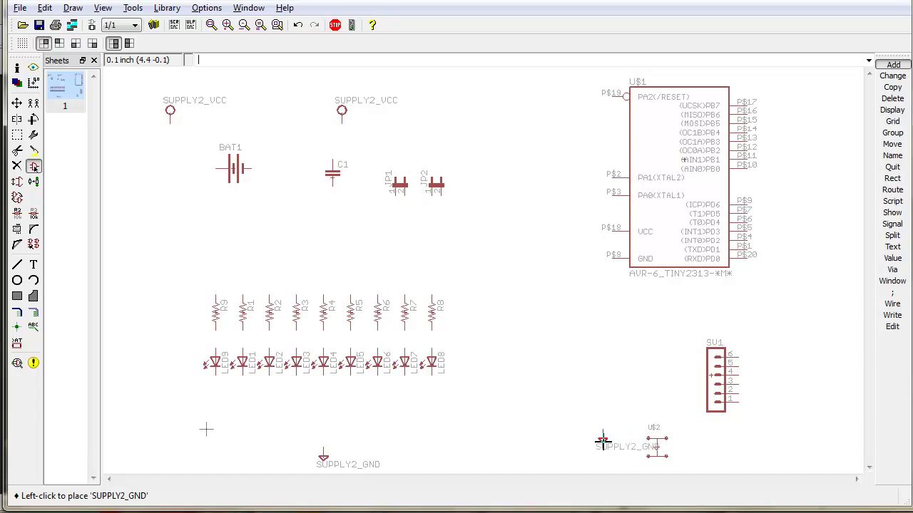
pyautogui.click(603, 440)
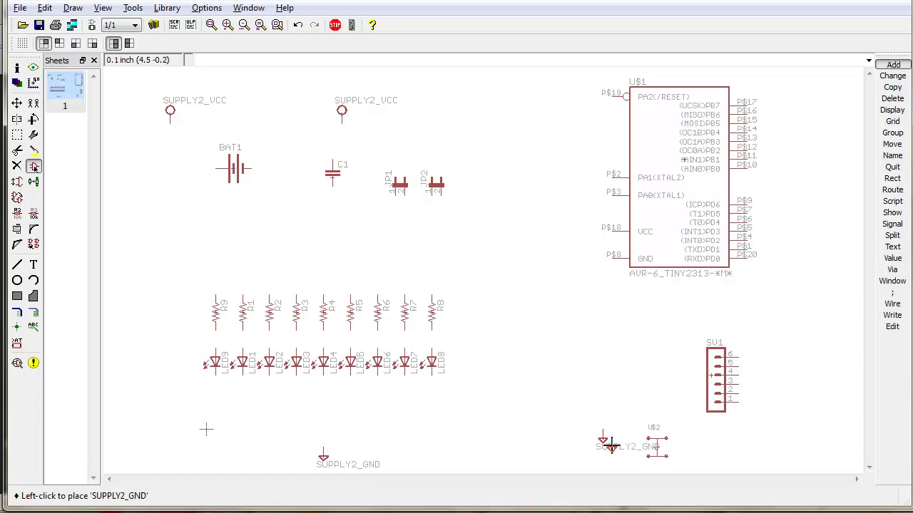
# Place four more SUPPLY2_GND symbols below the battery, capacitor C1, and jumpers JP1 and JP2, and finish placing.
pyautogui.click(278, 222)
pyautogui.click(332, 230)
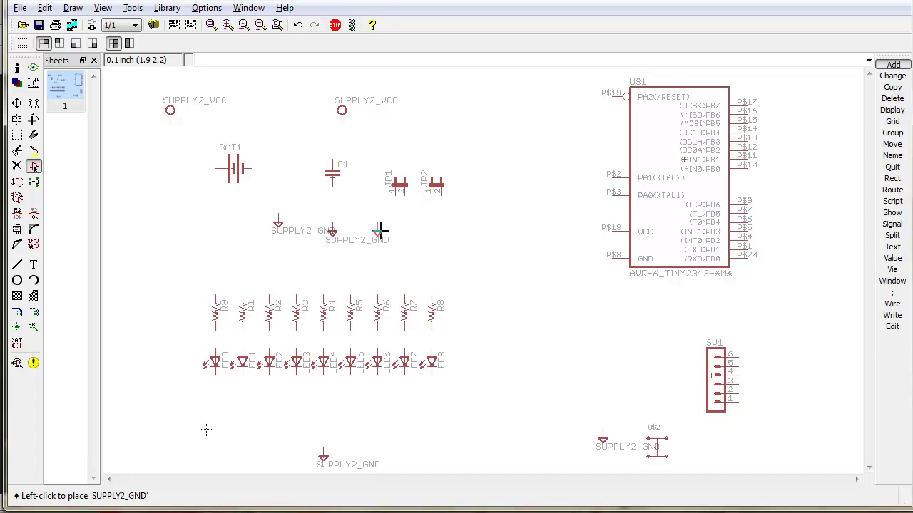
pyautogui.click(396, 232)
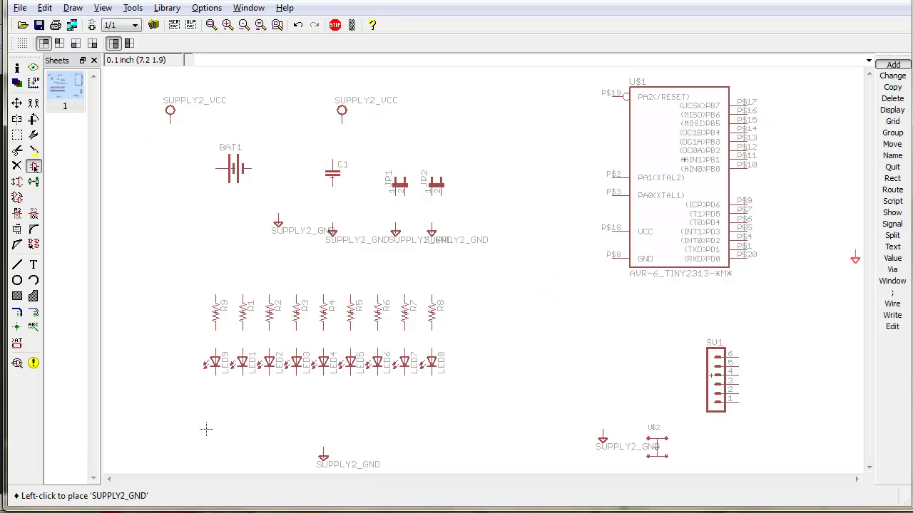
pyautogui.press('Escape')
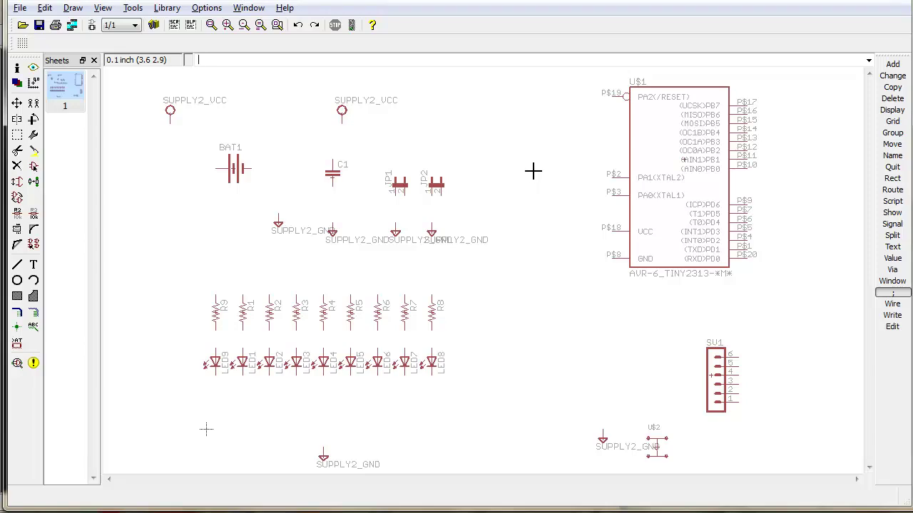
# Add another SUPPLY2_GND symbol from the NSL library in the open area between the LED row and header SV1.
pyautogui.click(893, 64)
pyautogui.click(107, 315)
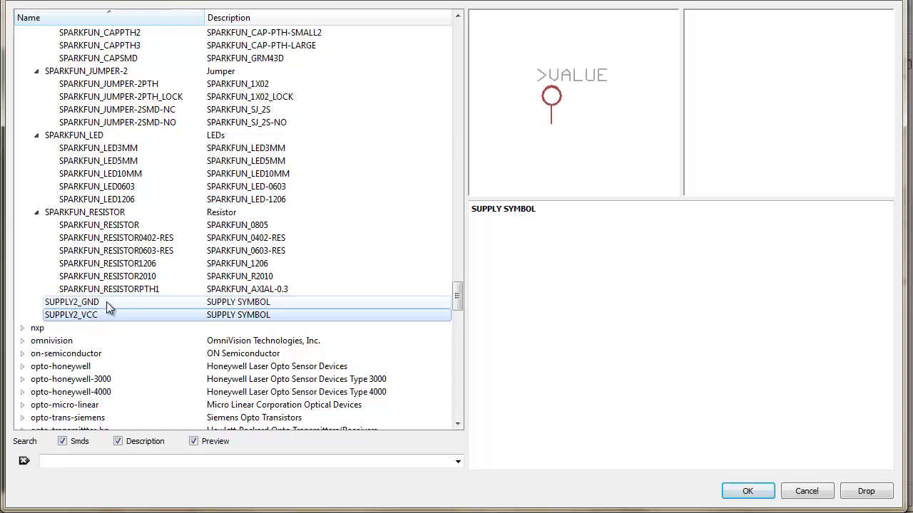
pyautogui.click(107, 302)
pyautogui.click(748, 491)
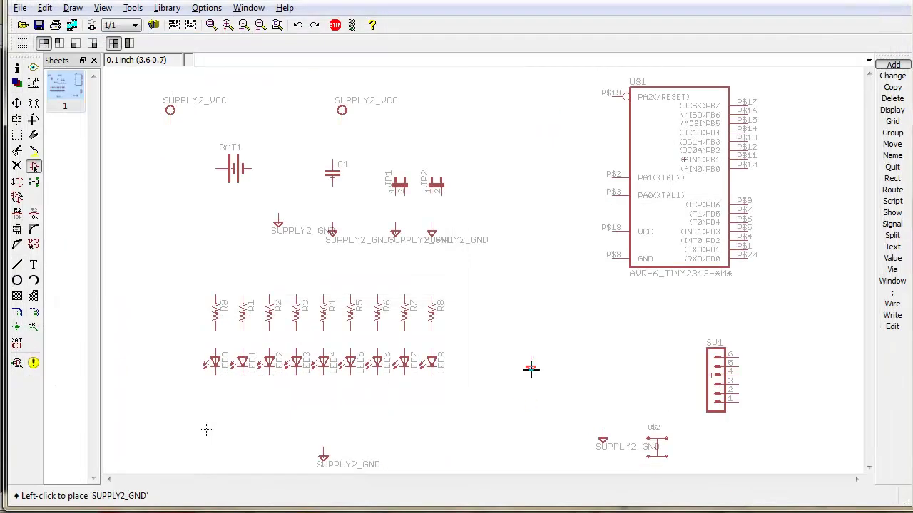
pyautogui.click(511, 357)
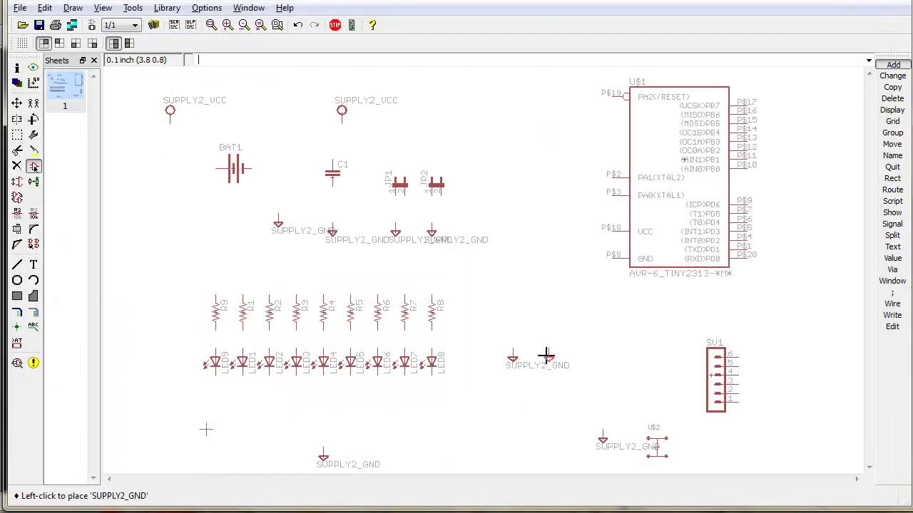
pyautogui.click(512, 385)
pyautogui.click(511, 413)
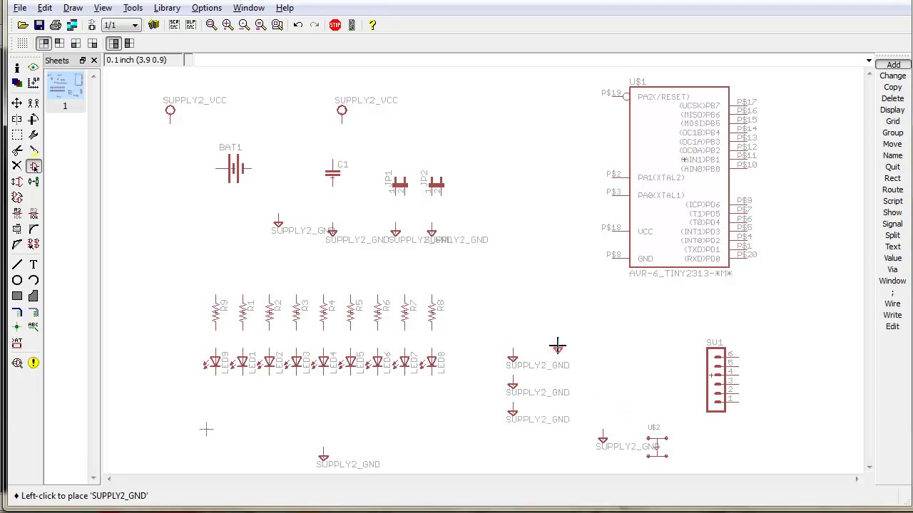
pyautogui.hotkey('ctrl', 'z')
pyautogui.hotkey('ctrl', 'z')
pyautogui.rightClick(512, 357)
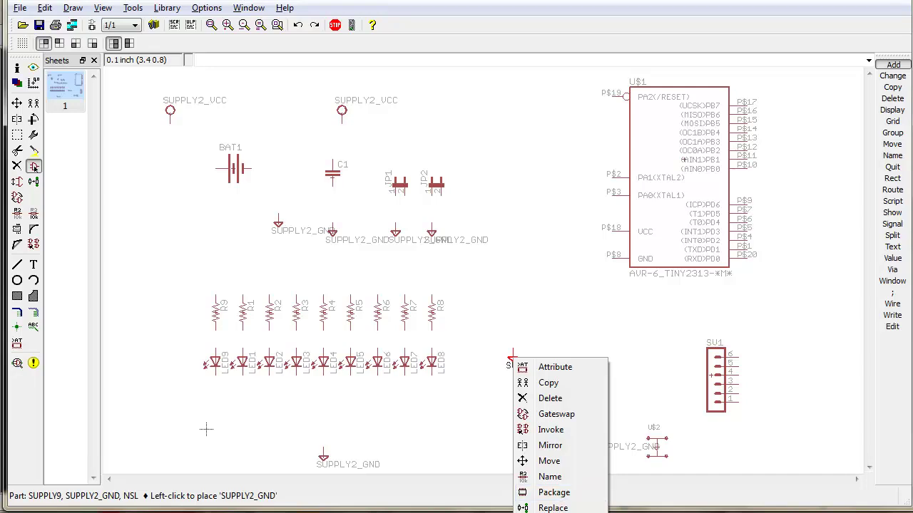
pyautogui.press('Escape')
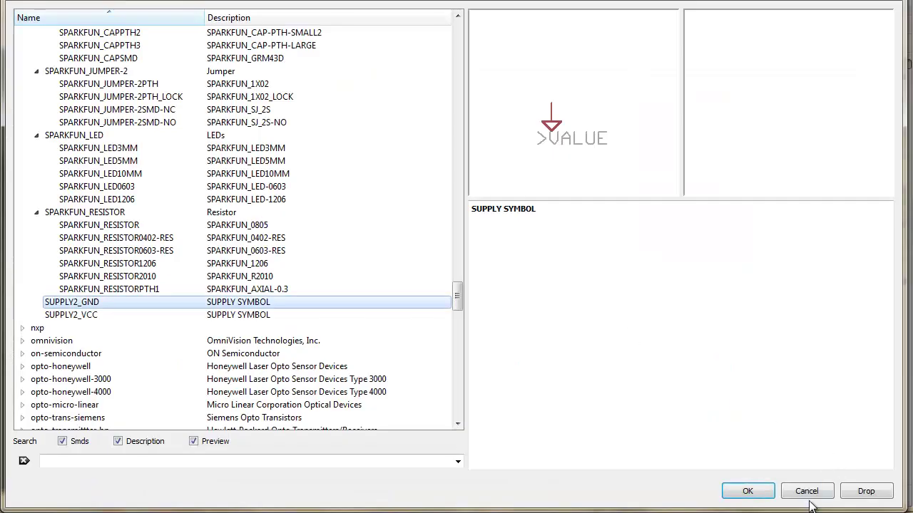
pyautogui.click(808, 494)
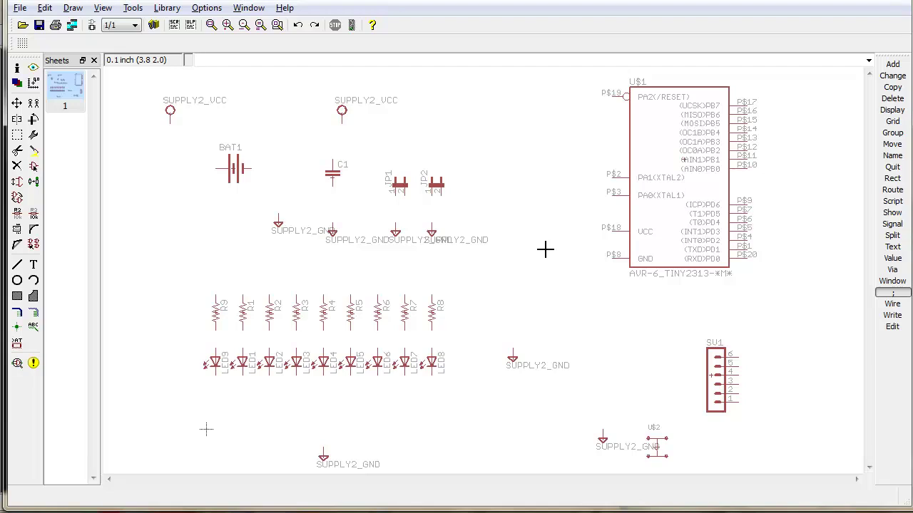
# Move the extra GND supply symbol into the open area above and to the right of jumper JP2.
pyautogui.press('Return')
pyautogui.click(512, 360)
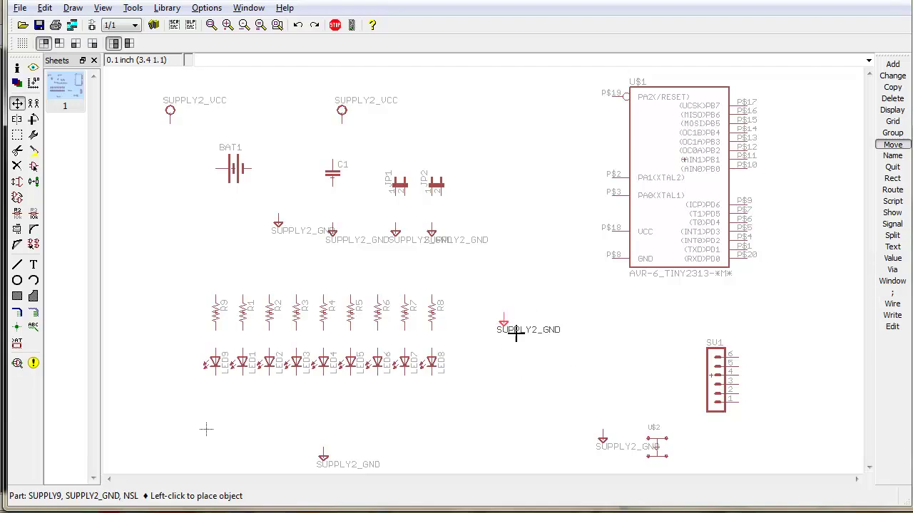
pyautogui.click(479, 119)
# Set the value of the relocated extra supply symbol to GND.
pyautogui.rightClick(480, 120)
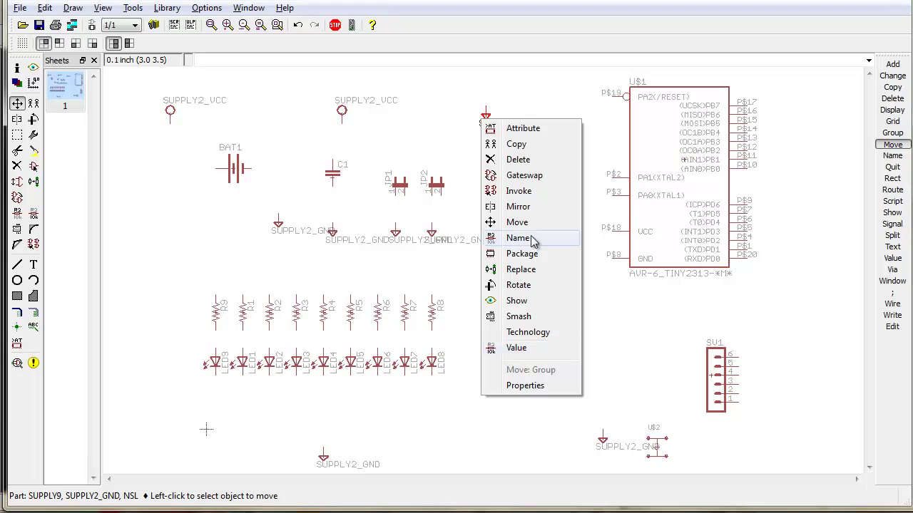
pyautogui.click(524, 349)
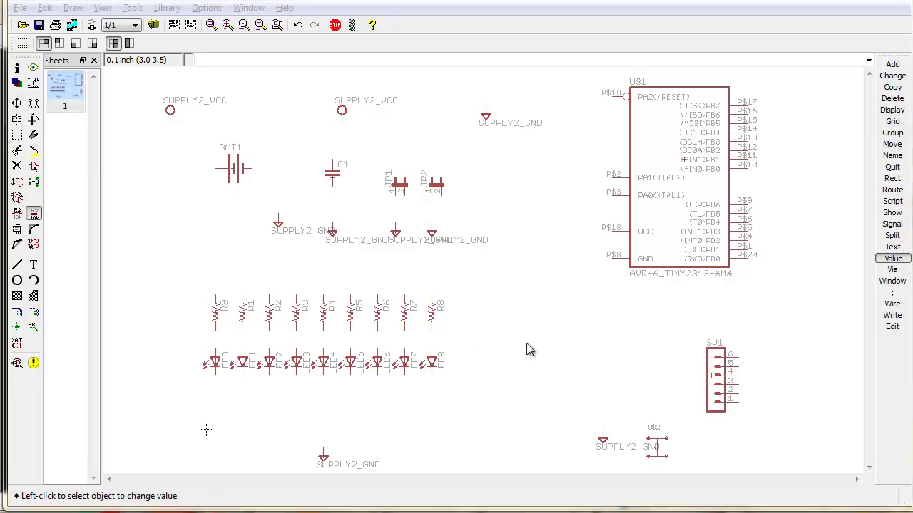
pyautogui.click(536, 385)
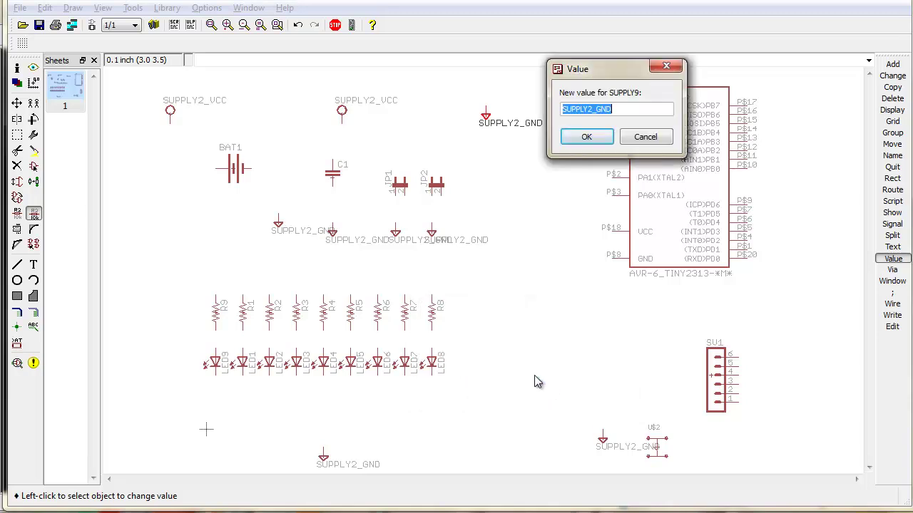
pyautogui.moveTo(619, 76); pyautogui.dragTo(562, 140)
pyautogui.moveTo(545, 170); pyautogui.dragTo(507, 182)
pyautogui.press('BackSpace')
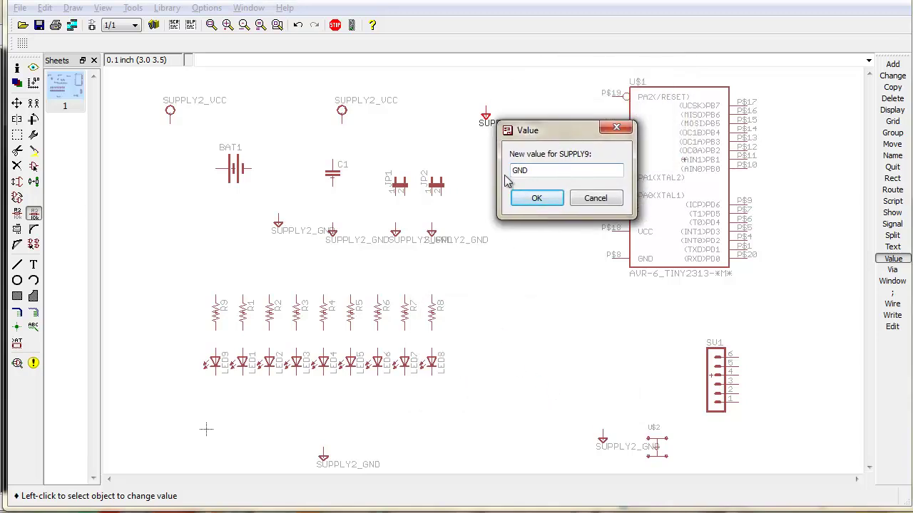
pyautogui.click(546, 200)
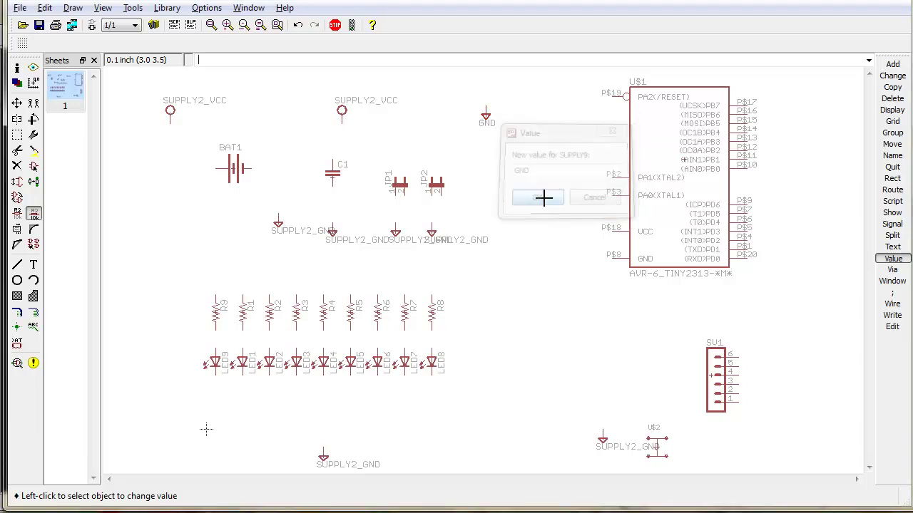
# Copy the GND symbol five times in a vertical column between jumper JP2 and microcontroller U$1.
pyautogui.rightClick(486, 115)
pyautogui.click(499, 143)
pyautogui.click(509, 157)
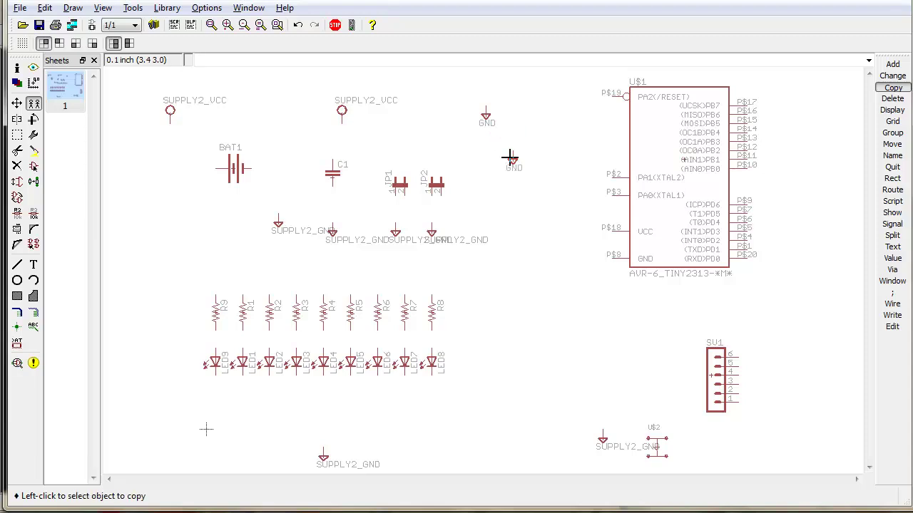
pyautogui.click(514, 162)
pyautogui.click(512, 189)
pyautogui.click(513, 190)
pyautogui.click(514, 227)
pyautogui.click(514, 228)
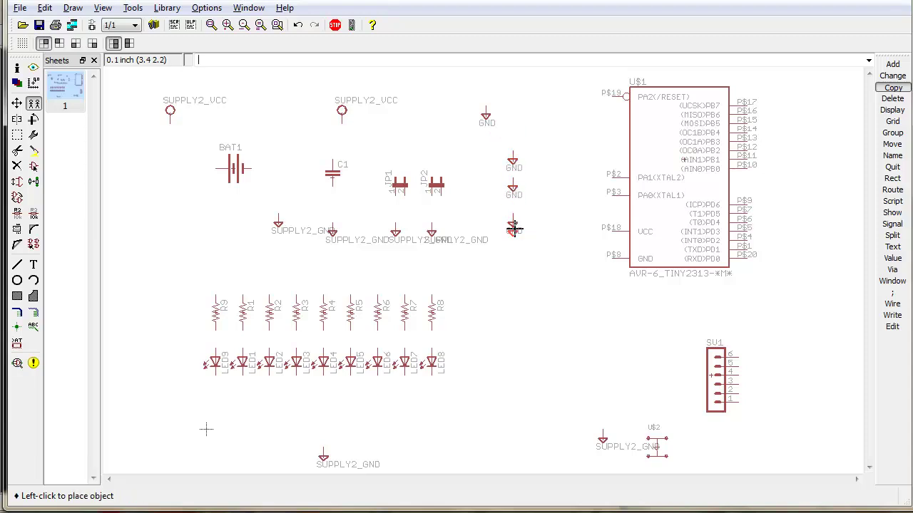
pyautogui.click(514, 261)
pyautogui.click(518, 271)
pyautogui.click(513, 289)
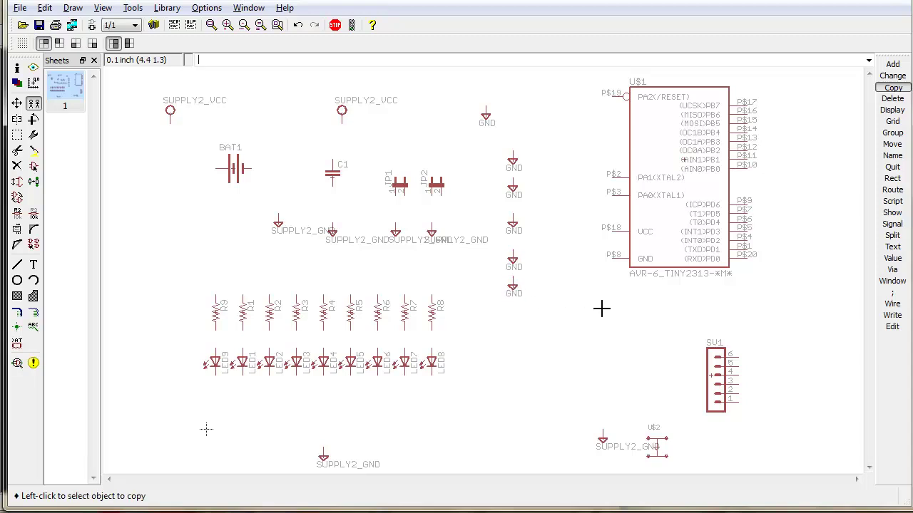
# Undo the GND copies, the extra symbol's value change and move, and its original placement.
pyautogui.hotkey('ctrl', 'z')
pyautogui.hotkey('ctrl', 'z')
pyautogui.hotkey('ctrl', 'z')
pyautogui.hotkey('ctrl', 'z')
pyautogui.hotkey('ctrl', 'z')
pyautogui.hotkey('ctrl', 'z')
pyautogui.hotkey('ctrl', 'z')
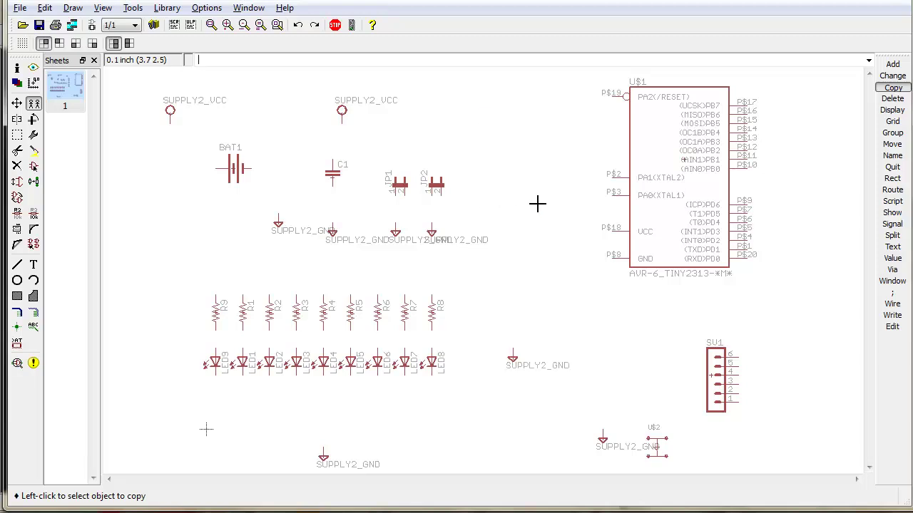
pyautogui.hotkey('ctrl', 'z')
# Set the values of the supply symbols below the battery and capacitor C1 to GND.
pyautogui.click(892, 259)
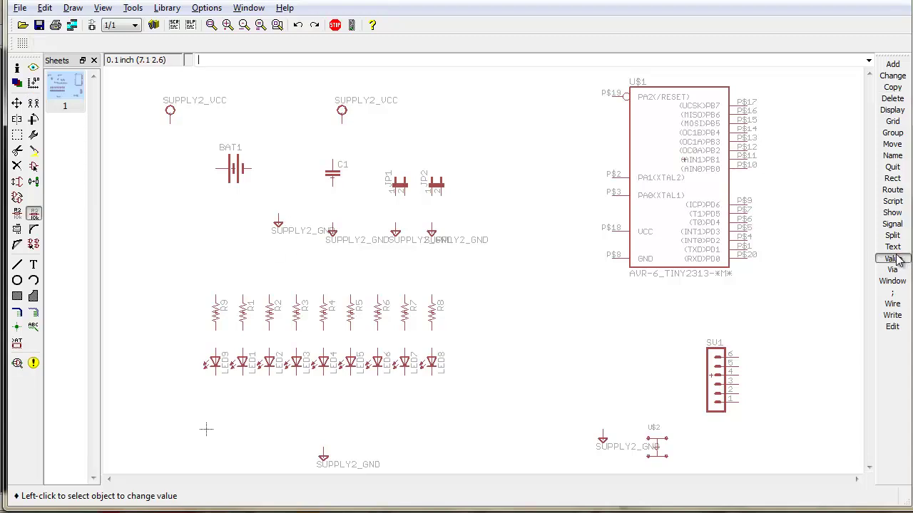
pyautogui.click(278, 225)
pyautogui.click(289, 264)
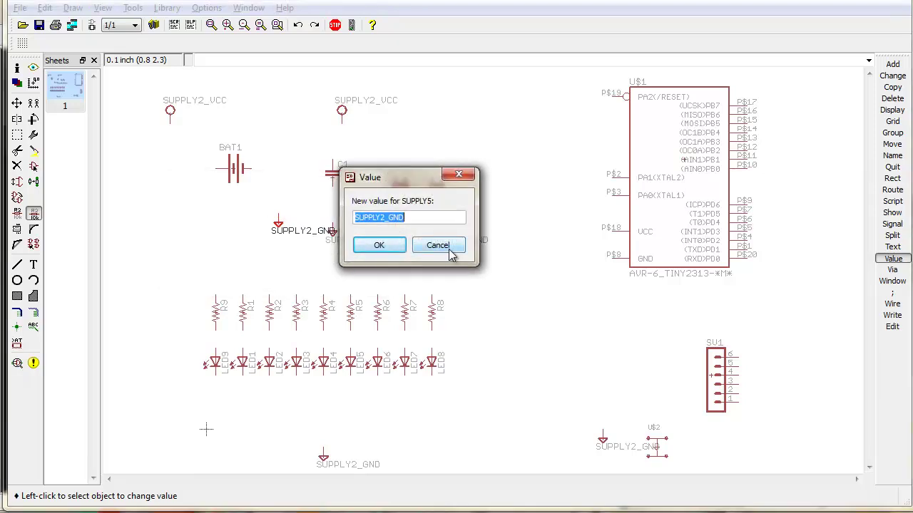
pyautogui.write('GND')
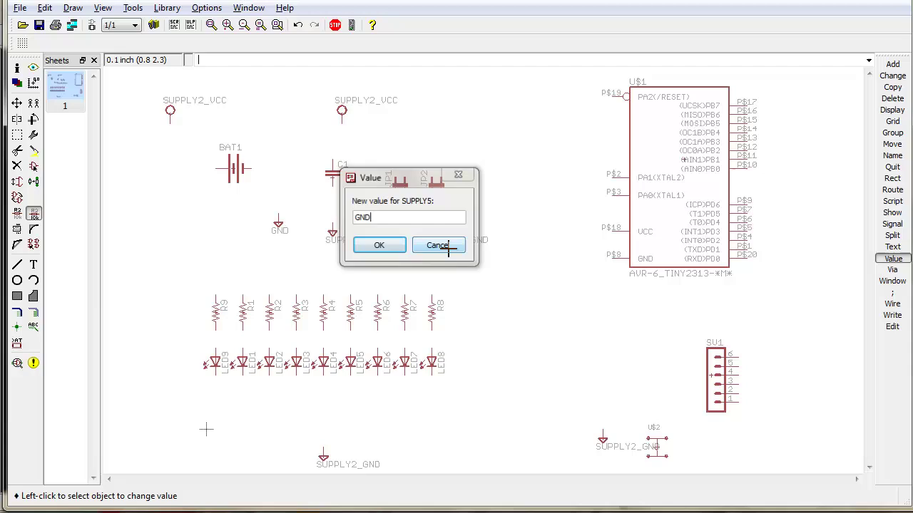
pyautogui.press('Return')
pyautogui.click(334, 234)
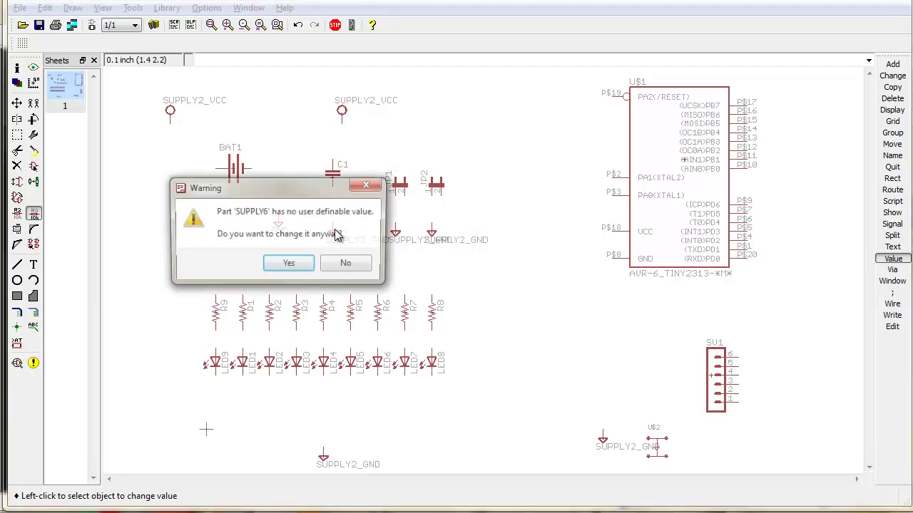
pyautogui.press('Return')
pyautogui.write('GND')
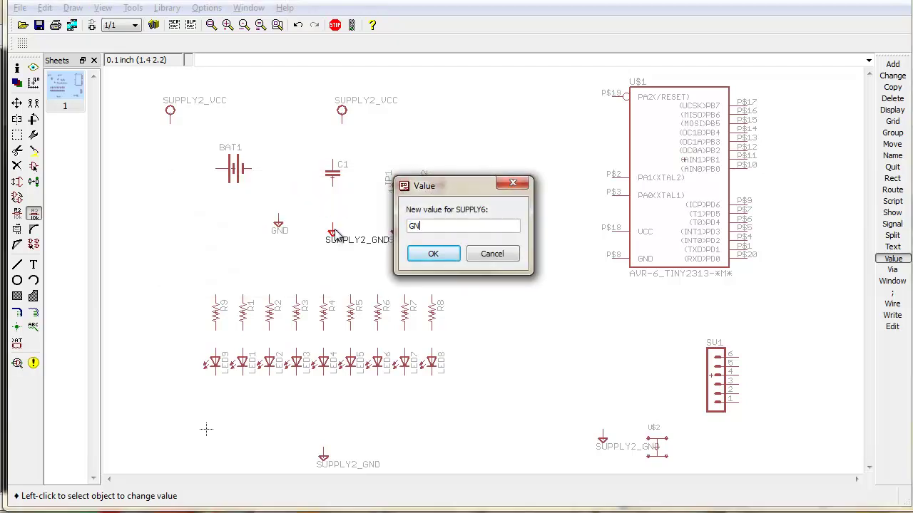
pyautogui.press('Return')
# Set the values of the supply symbols below jumpers JP1 and JP2 to GND.
pyautogui.click(403, 230)
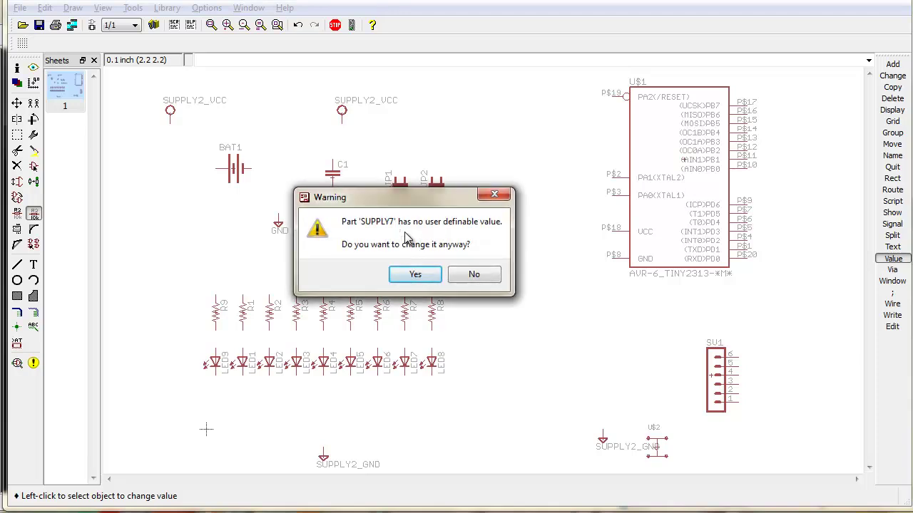
pyautogui.press('Return')
pyautogui.write('GND')
pyautogui.press('Return')
pyautogui.rightClick(403, 231)
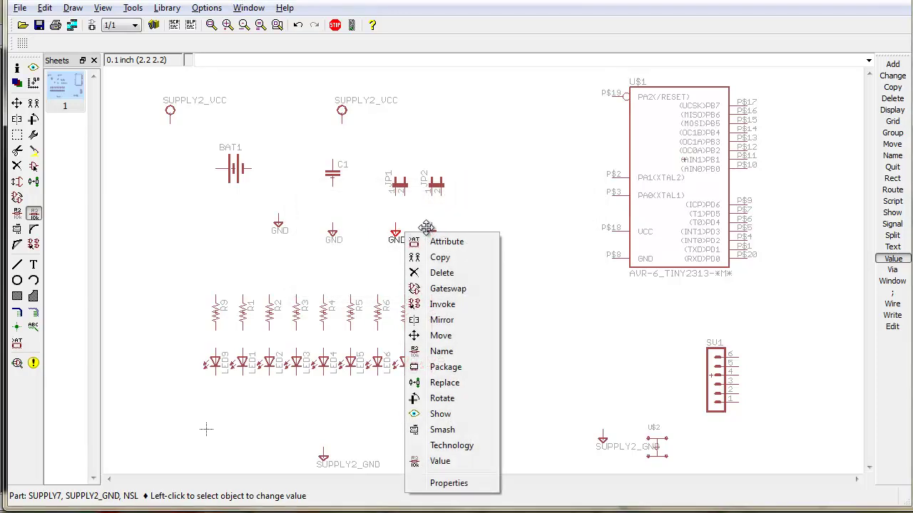
pyautogui.click(429, 226)
pyautogui.click(435, 229)
pyautogui.press('Return')
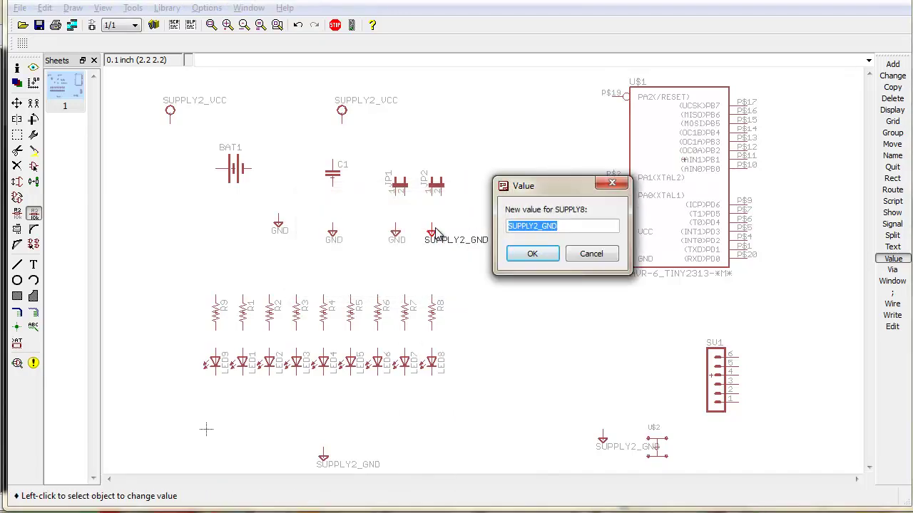
pyautogui.write('GND')
pyautogui.press('Return')
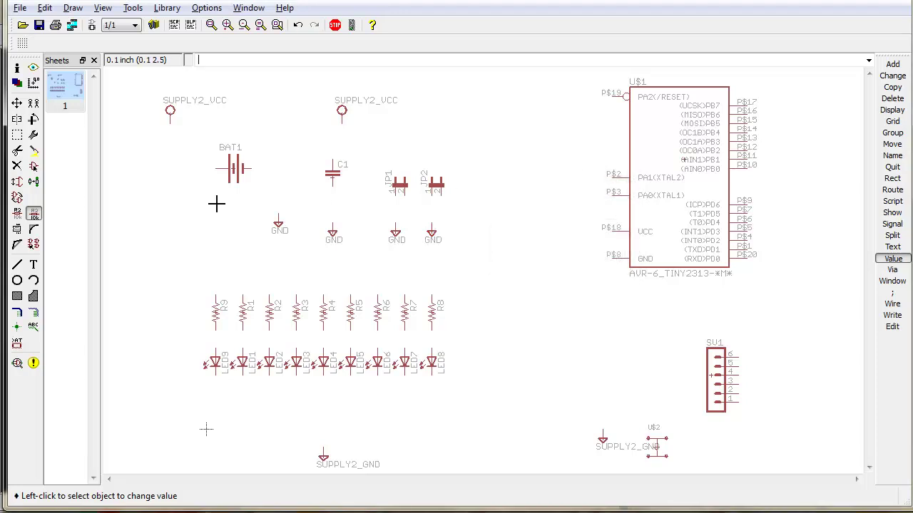
# Set the values of the two supply symbols above the battery and capacitor C1 to VCC.
pyautogui.click(170, 111)
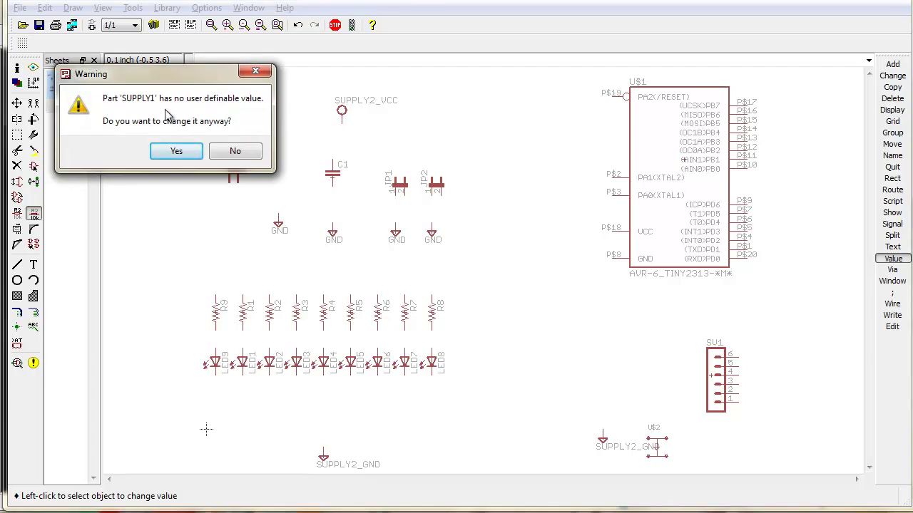
pyautogui.press('Return')
pyautogui.write('VCC')
pyautogui.press('Return')
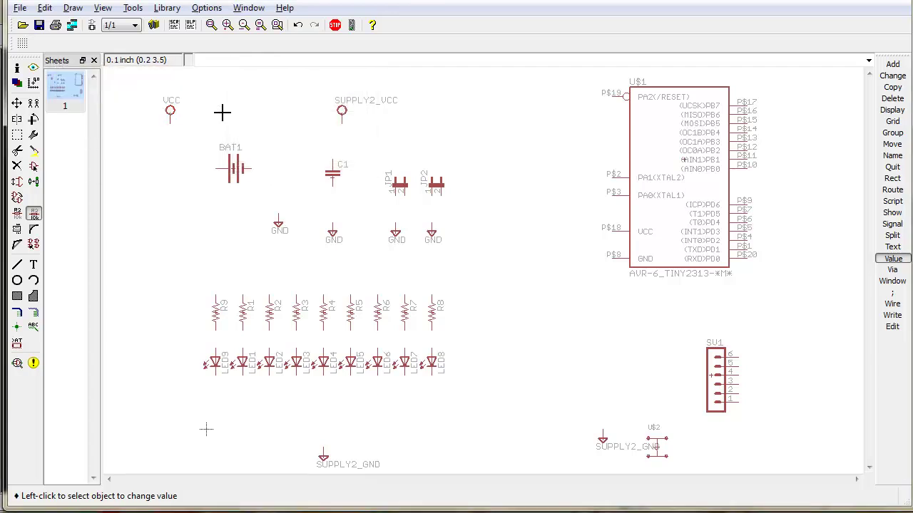
pyautogui.click(342, 105)
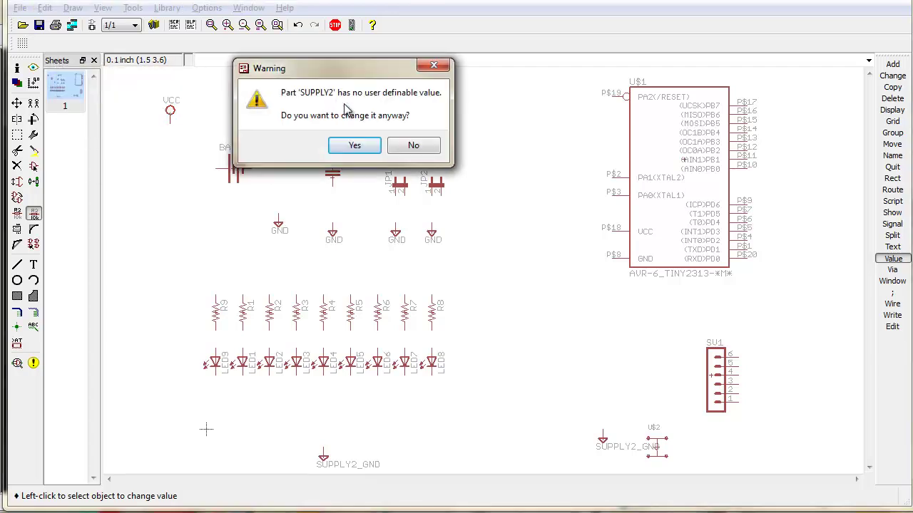
pyautogui.click(367, 147)
pyautogui.write('VCC')
pyautogui.press('Return')
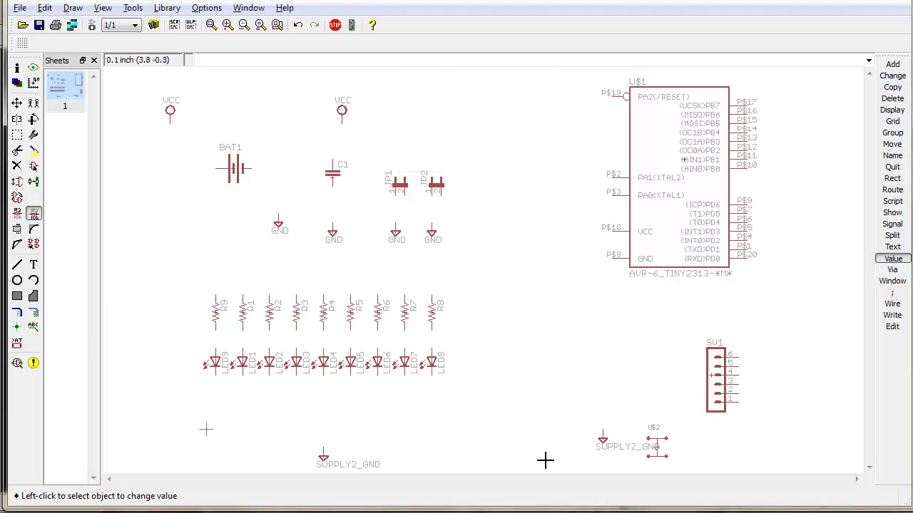
# Set the value of the supply symbol beside switch U$2 to GND.
pyautogui.click(603, 439)
pyautogui.press('Return')
pyautogui.write('GD')
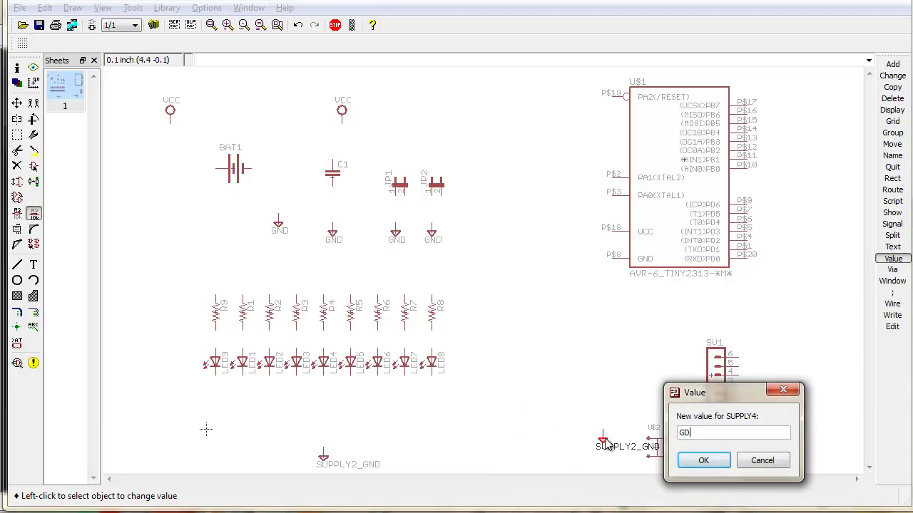
pyautogui.press('Return')
pyautogui.click(604, 440)
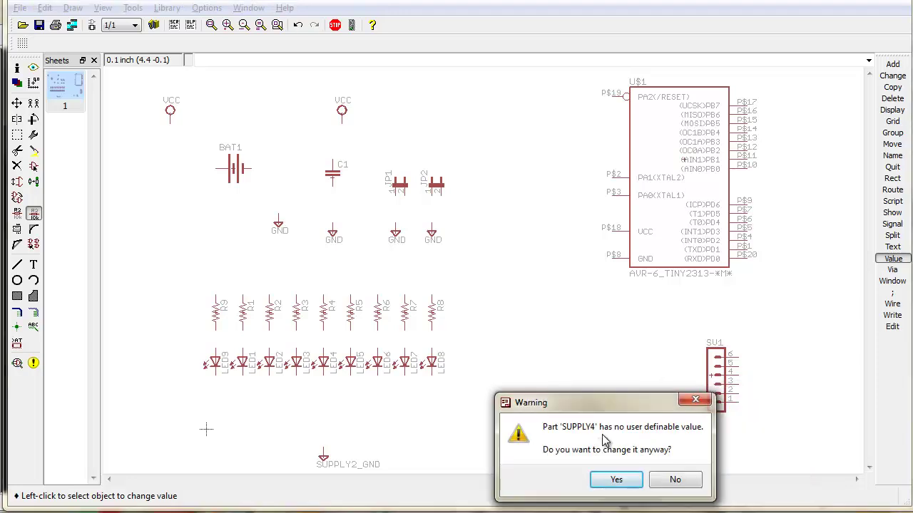
pyautogui.press('Return')
pyautogui.write('GN')
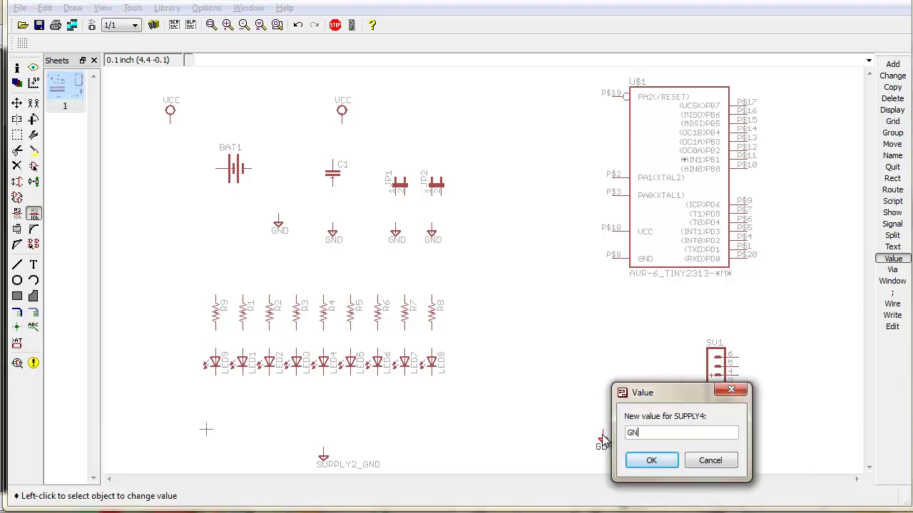
pyautogui.write('D')
pyautogui.press('Return')
# Set the value of the supply symbol below the middle of the LED row to GND.
pyautogui.click(330, 460)
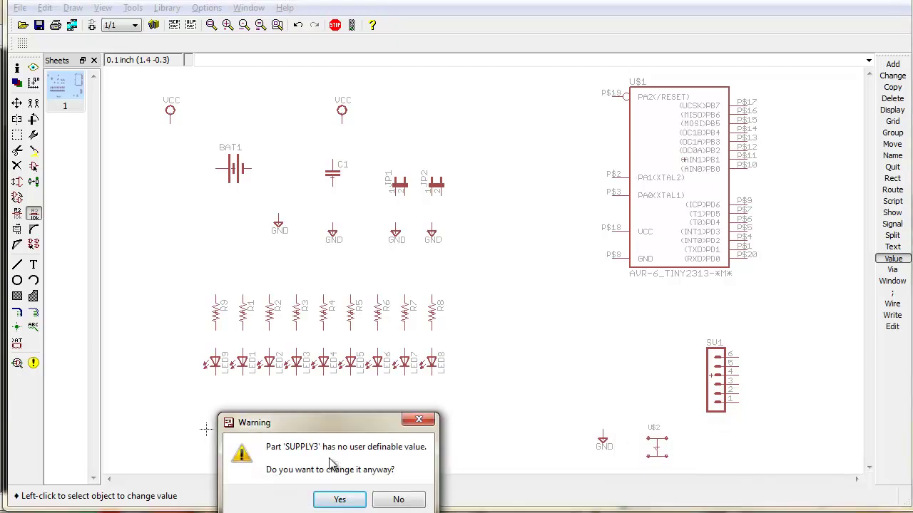
pyautogui.press('Return')
pyautogui.write('GND')
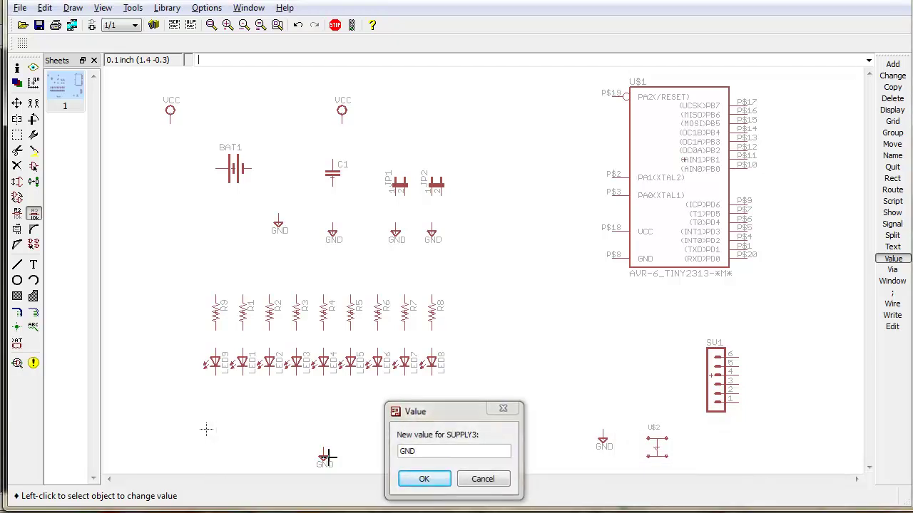
pyautogui.press('Return')
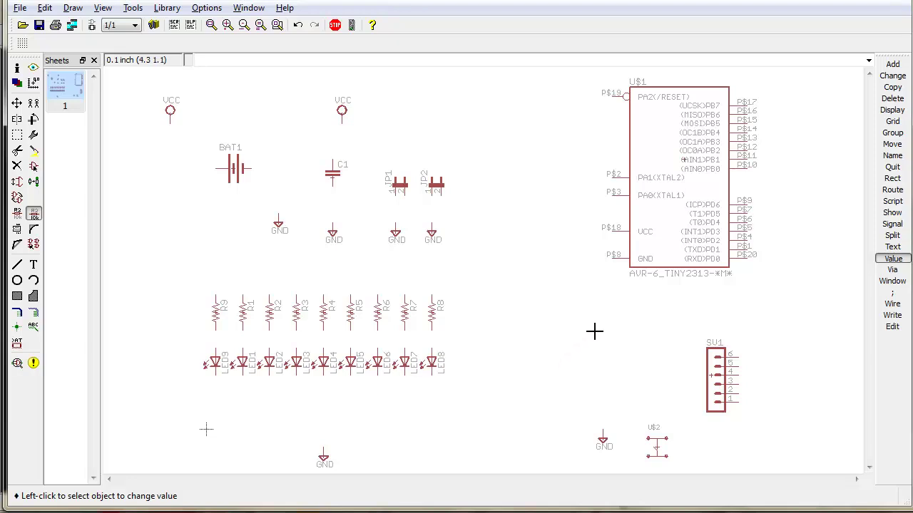
pyautogui.rightClick(434, 232)
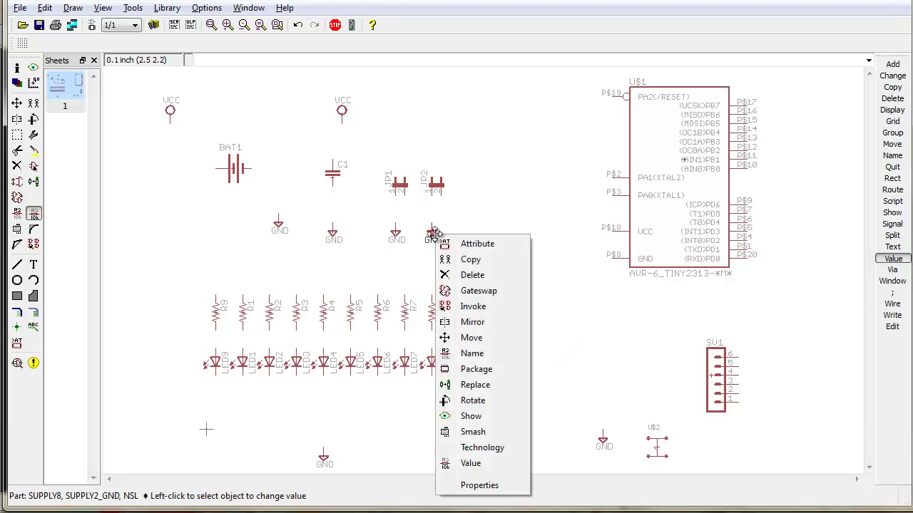
# Rename resistor R9 as R0.
pyautogui.rightClick(220, 314)
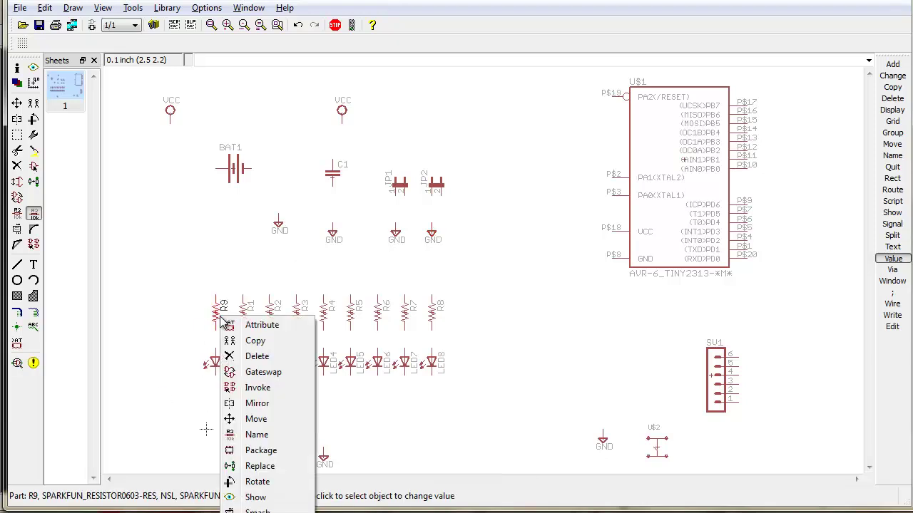
pyautogui.click(261, 434)
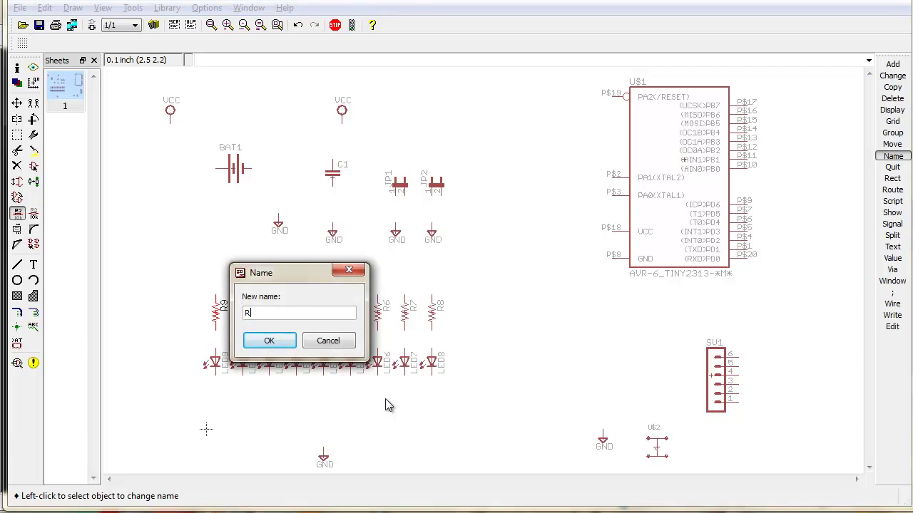
pyautogui.press('Return')
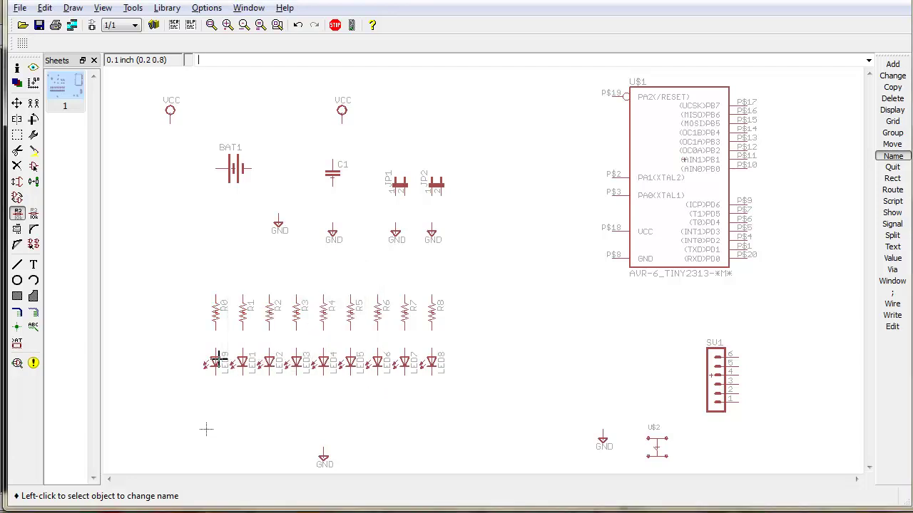
# Rename the first three LEDs of the row, below resistors R0 to R2, as D0, D1 and D2.
pyautogui.click(216, 362)
pyautogui.write('D0')
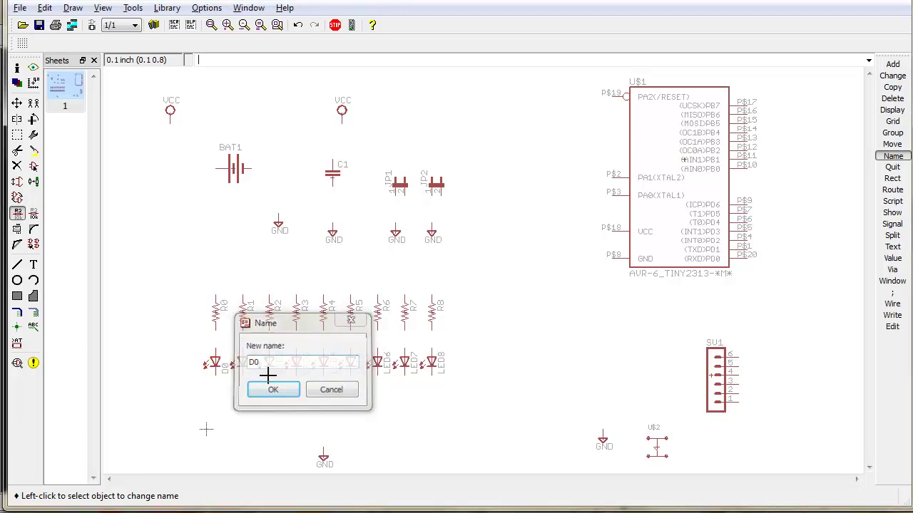
pyautogui.press('Return')
pyautogui.click(254, 369)
pyautogui.write('D1')
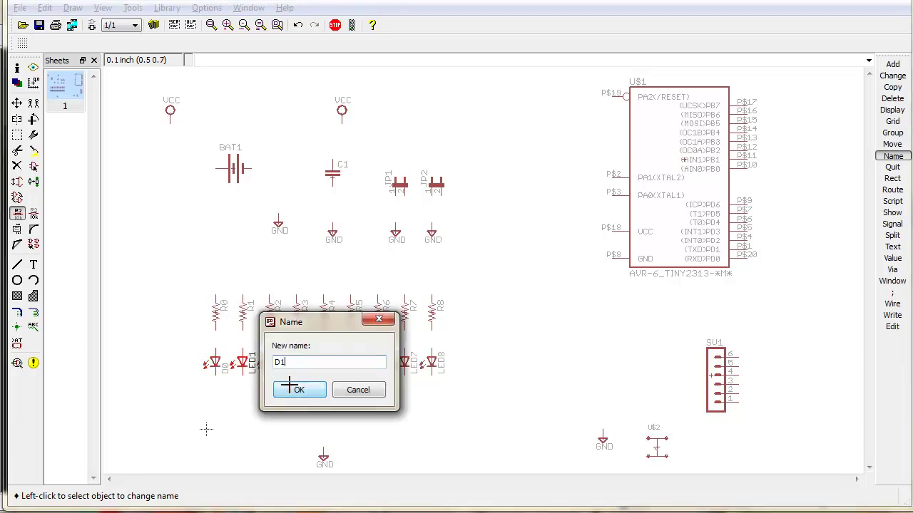
pyautogui.click(294, 389)
pyautogui.click(273, 375)
pyautogui.write('D2')
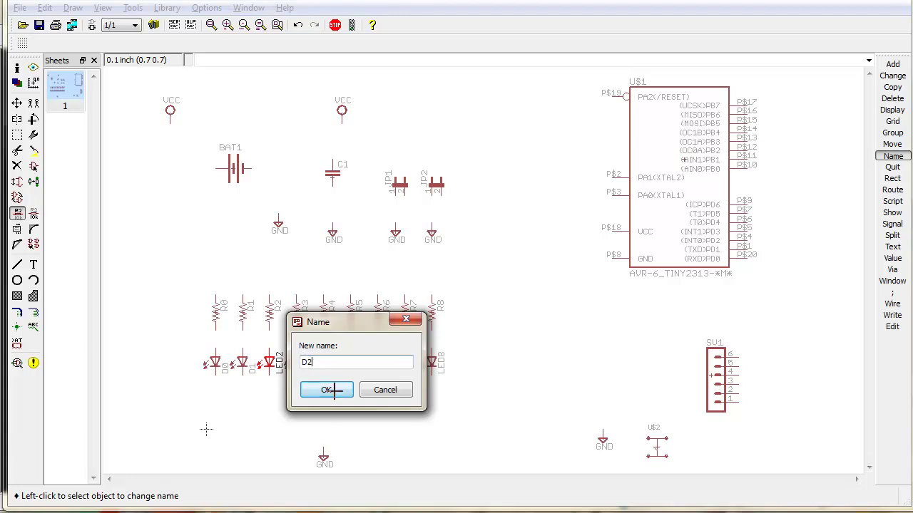
pyautogui.click(325, 389)
# Rename LED3, LED4 and LED5 as D3, D4 and D5.
pyautogui.click(304, 372)
pyautogui.write('D3')
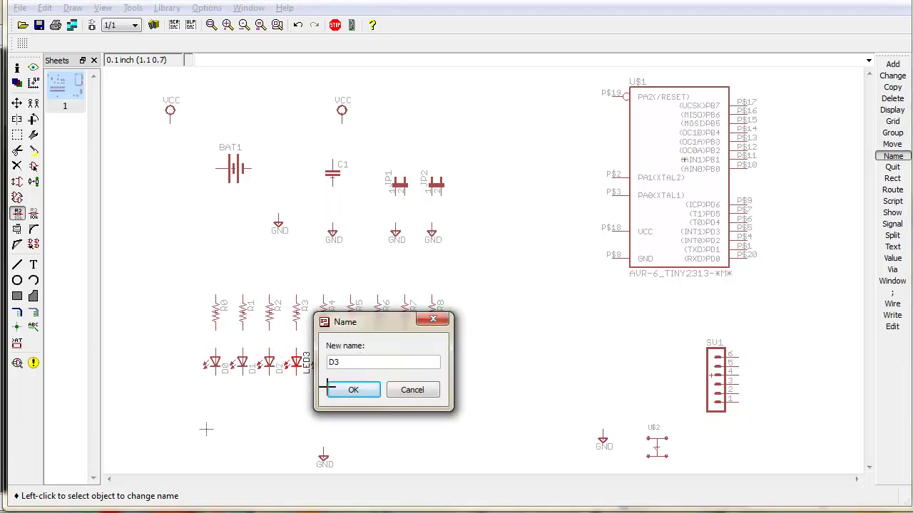
pyautogui.press('Return')
pyautogui.click(319, 376)
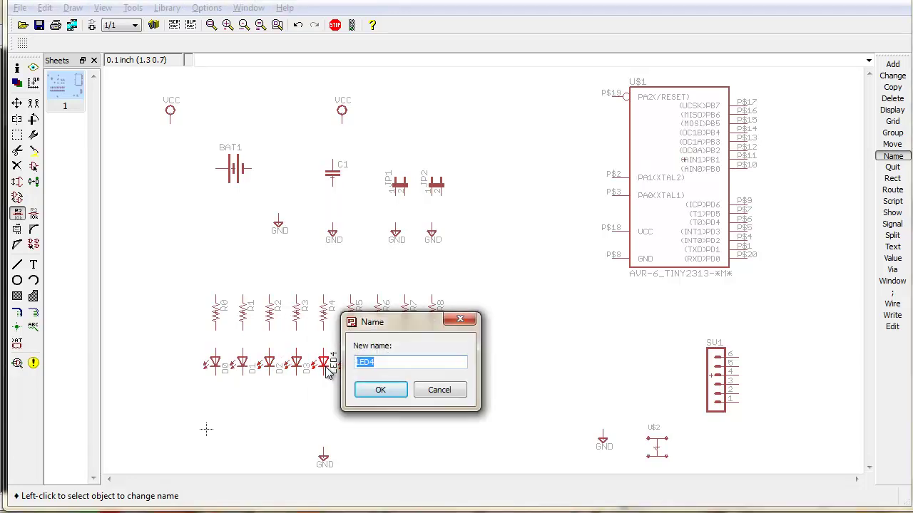
pyautogui.write('D4')
pyautogui.click(373, 390)
pyautogui.click(355, 366)
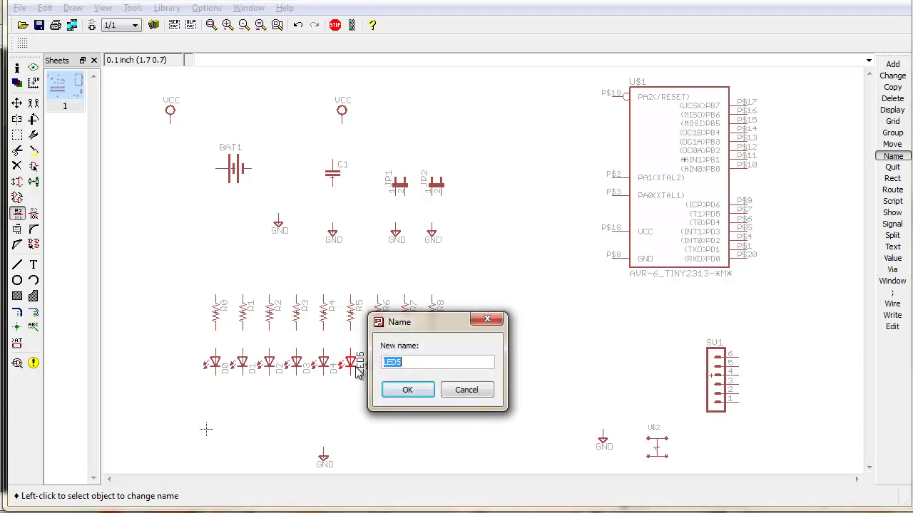
pyautogui.write('D5')
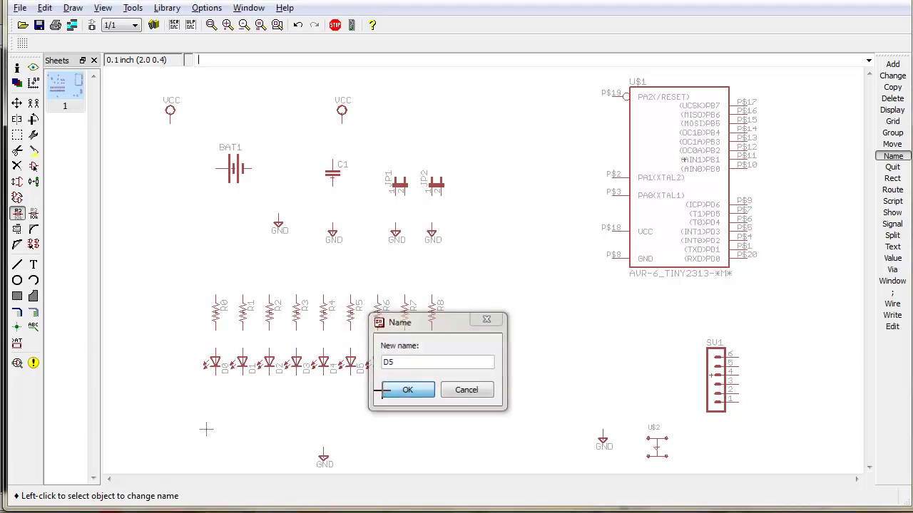
pyautogui.click(392, 389)
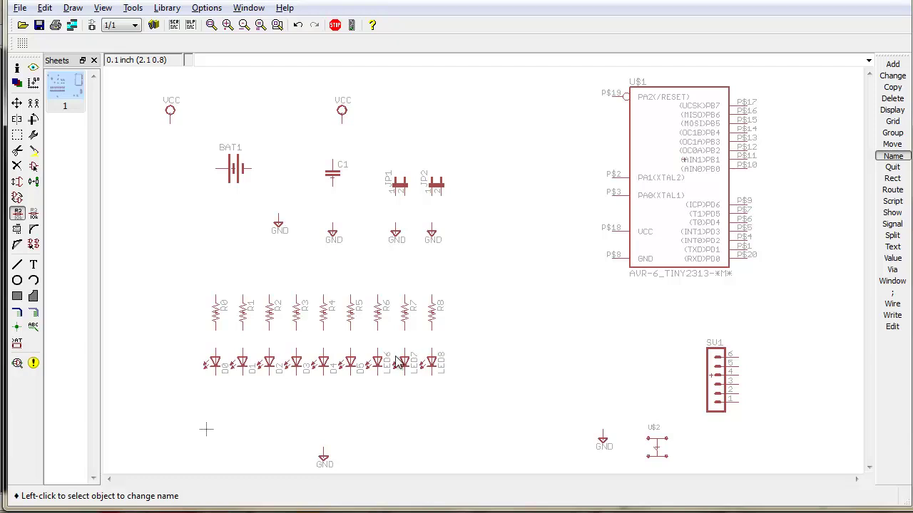
# Rename the last three LEDs of the row, LED6 to LED8, as D6, D7 and D8.
pyautogui.click(388, 363)
pyautogui.write('D')
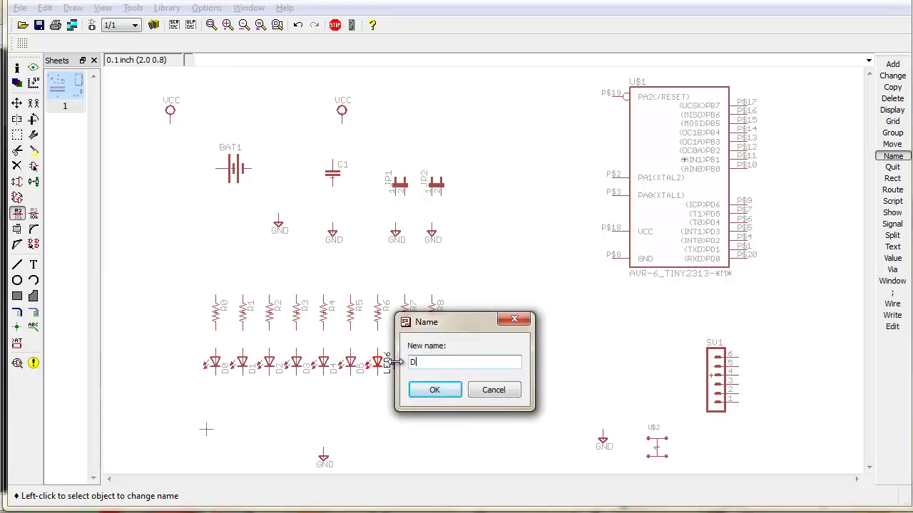
pyautogui.write('6')
pyautogui.click(436, 391)
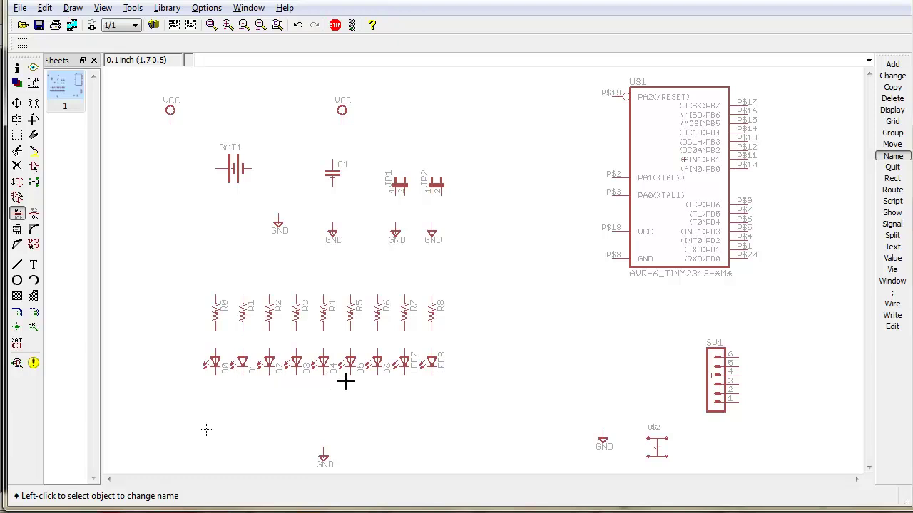
pyautogui.click(405, 365)
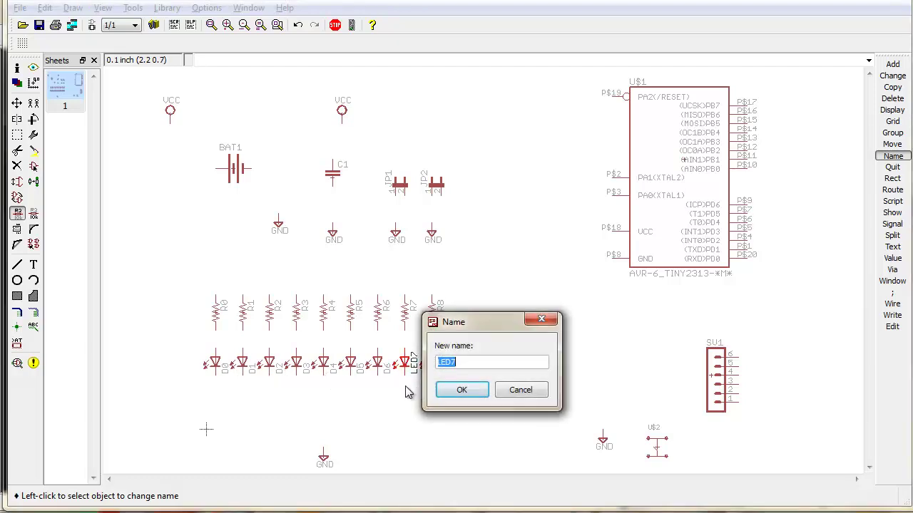
pyautogui.write('D7')
pyautogui.click(462, 389)
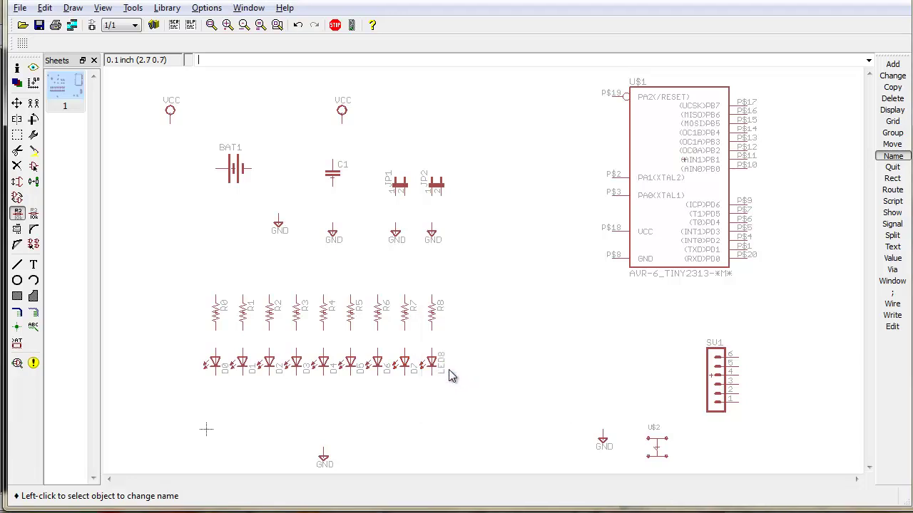
pyautogui.click(438, 366)
pyautogui.write('D8')
pyautogui.click(474, 386)
# Set the value of capacitor C1 to 0.1uF.
pyautogui.click(338, 180)
pyautogui.click(450, 200)
pyautogui.rightClick(339, 179)
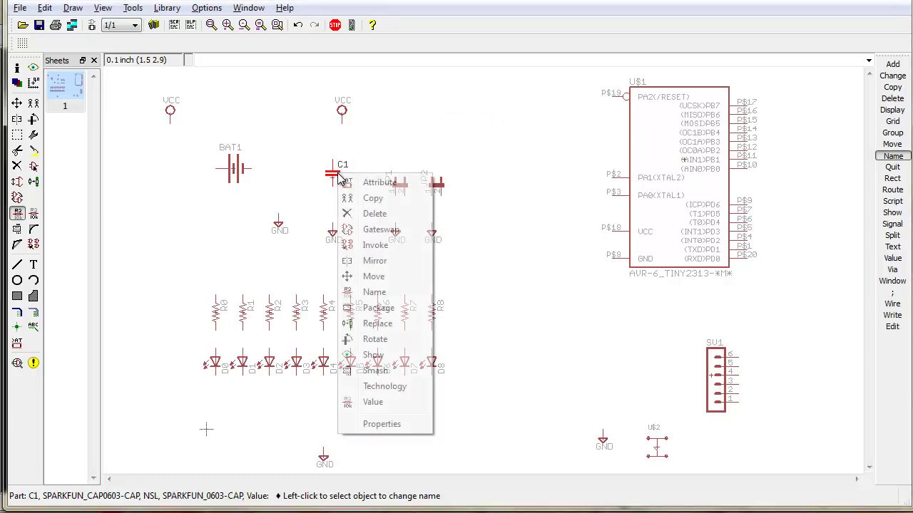
pyautogui.click(371, 403)
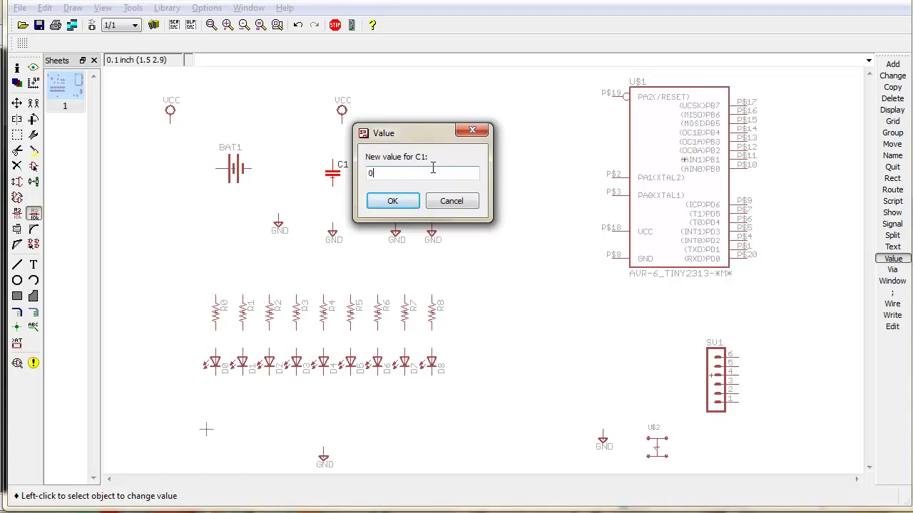
pyautogui.write('0.1uF')
pyautogui.press('Return')
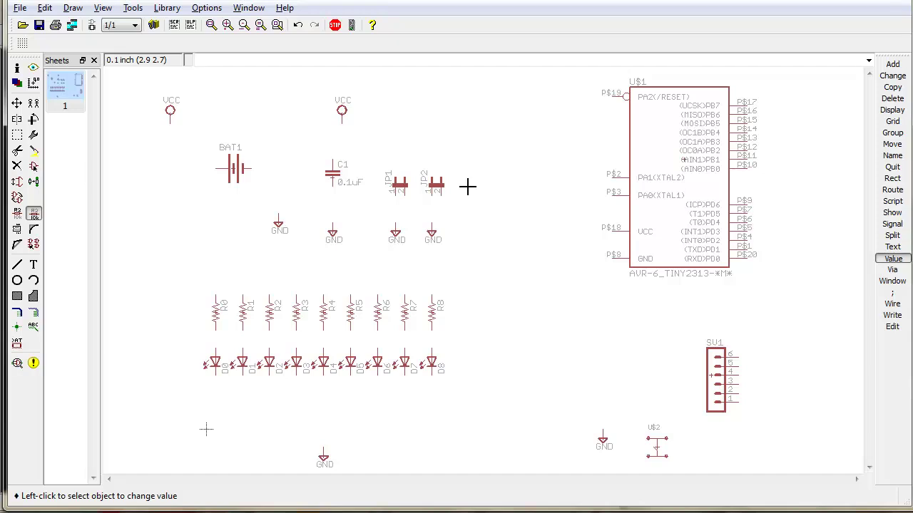
# Set the value of the six-pin connector SV1 to JP1.
pyautogui.click(717, 388)
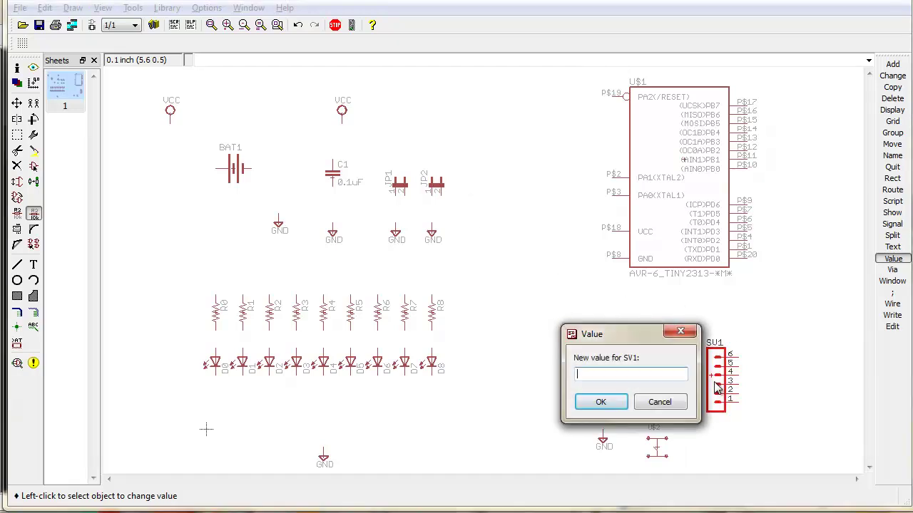
pyautogui.write('jp')
pyautogui.press('BackSpace')
pyautogui.write('P1')
pyautogui.press('Return')
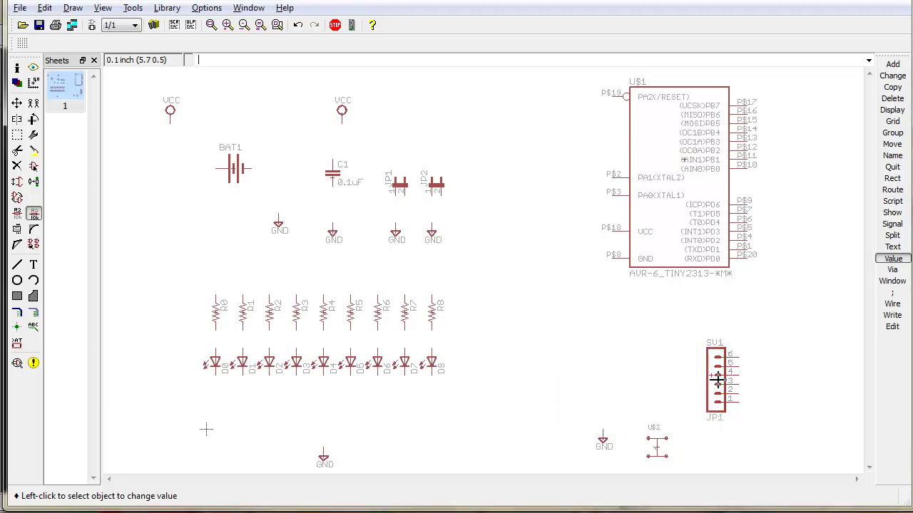
pyautogui.rightClick(717, 382)
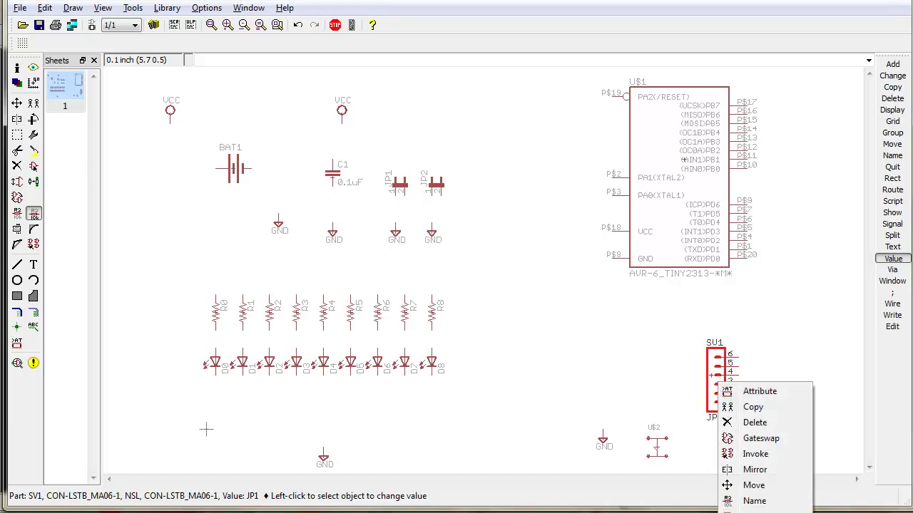
pyautogui.click(752, 512)
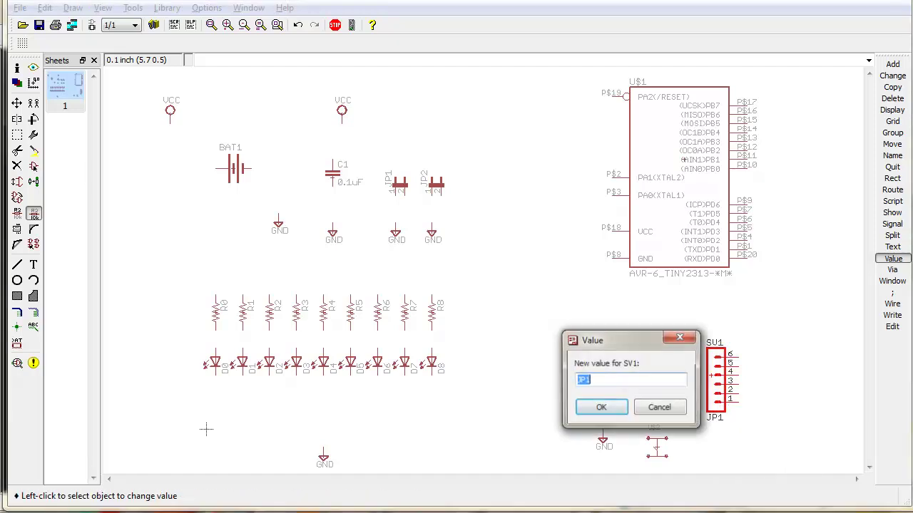
pyautogui.click(605, 408)
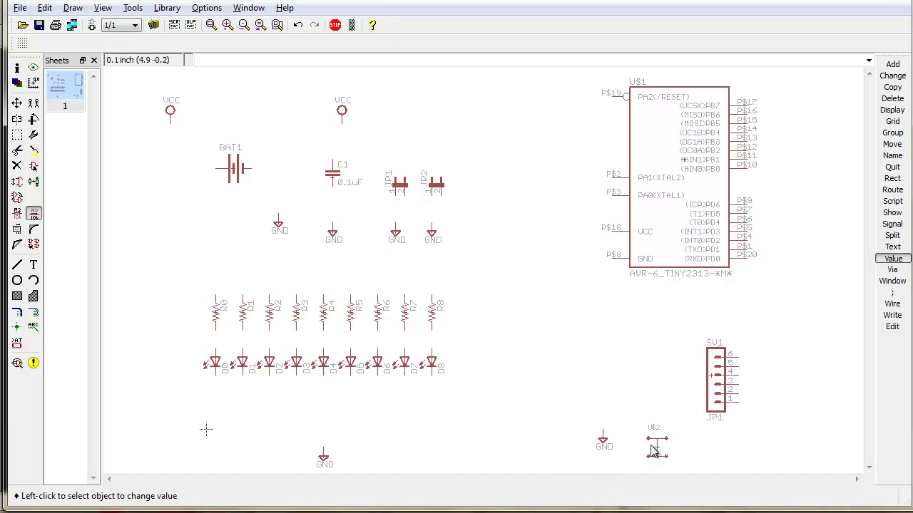
# Set the value of switch U$2 to s1 and rename the switch as S1.
pyautogui.click(654, 448)
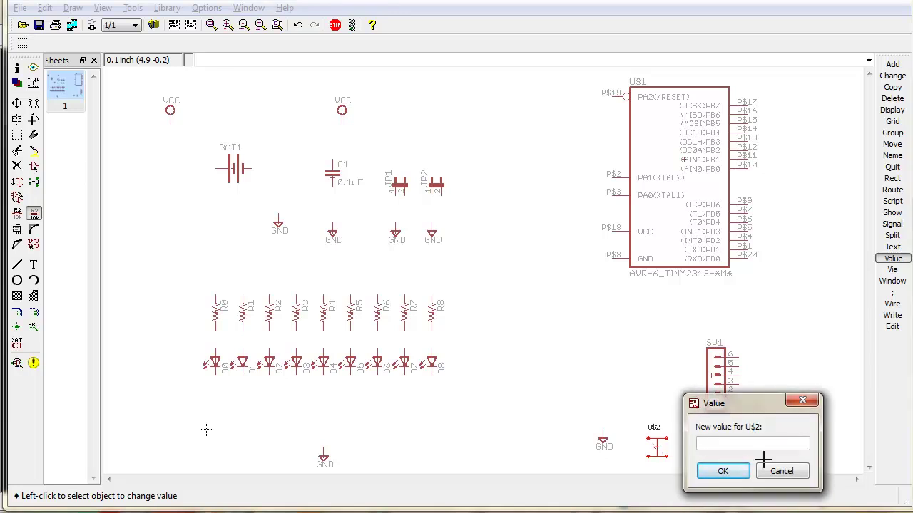
pyautogui.write('s1')
pyautogui.press('Return')
pyautogui.rightClick(660, 451)
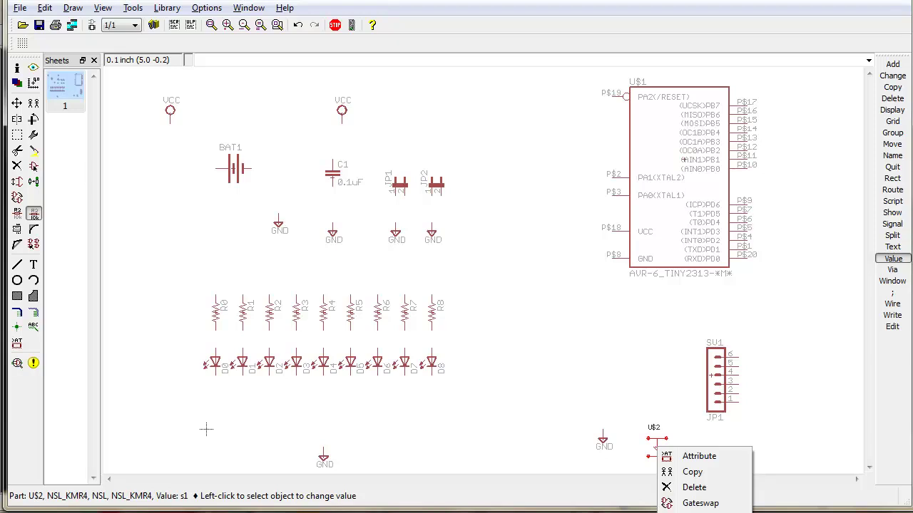
pyautogui.click(701, 512)
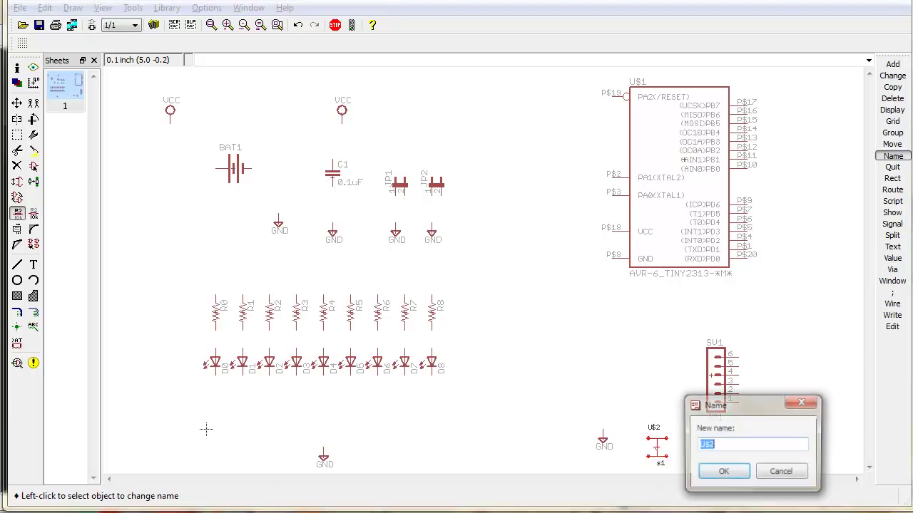
pyautogui.click(706, 472)
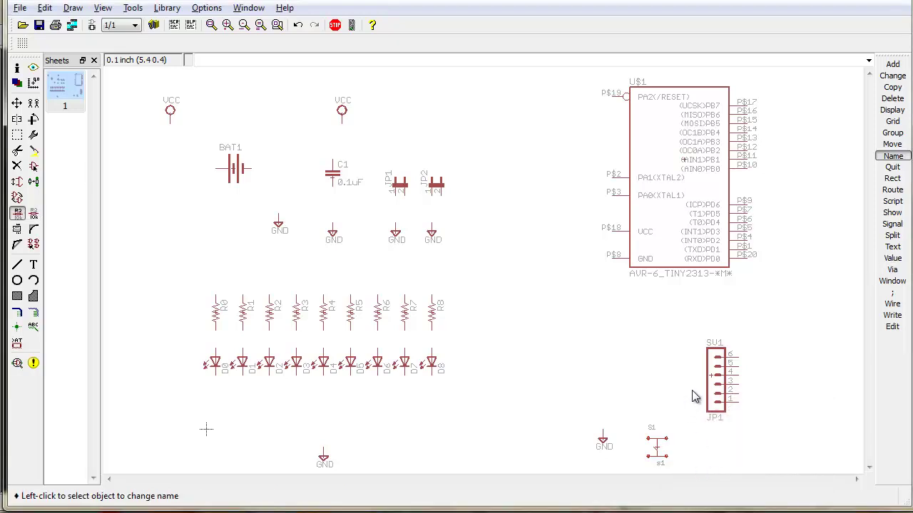
# Try to rename the six-pin connector SV1 as JP1.
pyautogui.click(724, 381)
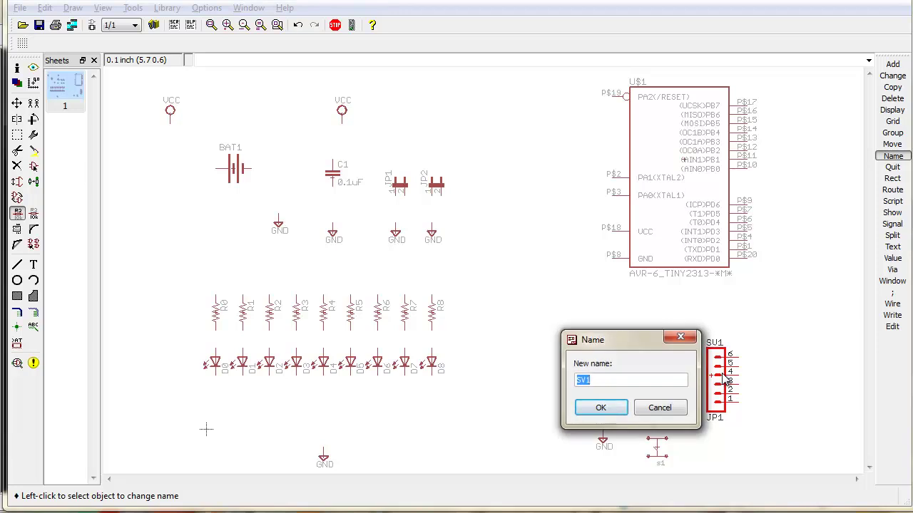
pyautogui.write('JP1')
pyautogui.press('Return')
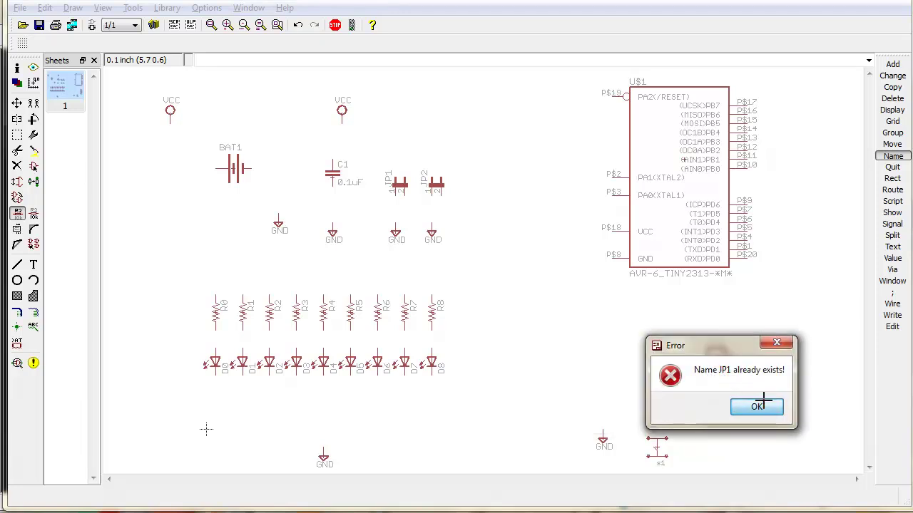
pyautogui.click(758, 405)
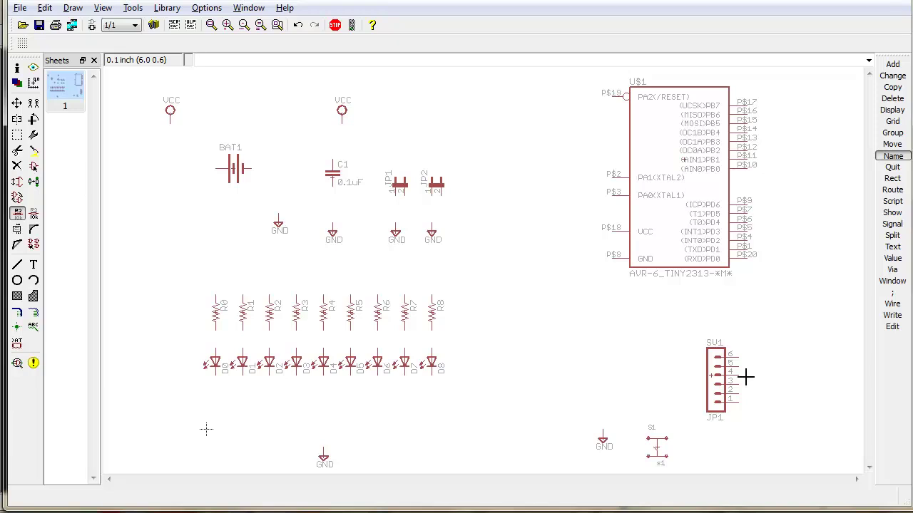
# Rename the two-pin jumpers JP1 and JP2 as OPT1 and OPT2.
pyautogui.click(398, 184)
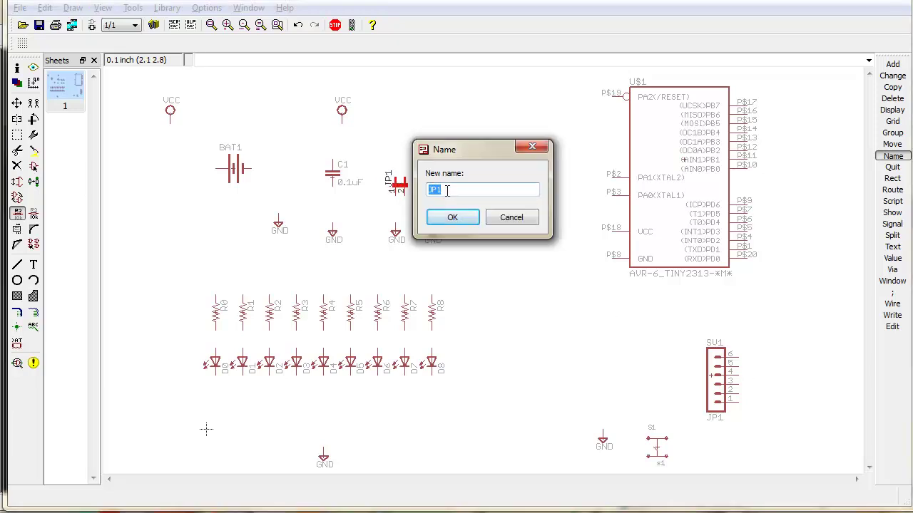
pyautogui.write('OPT1')
pyautogui.press('Return')
pyautogui.click(442, 191)
pyautogui.write('O')
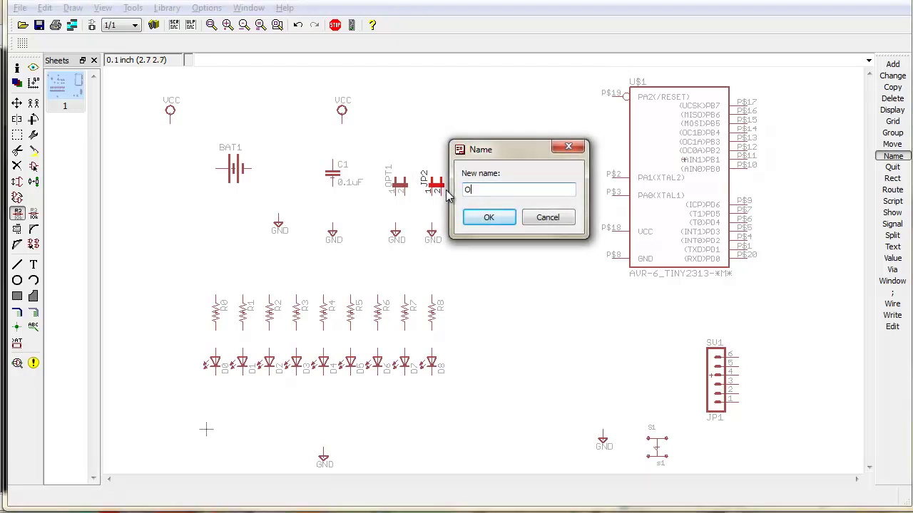
pyautogui.write('PT2')
pyautogui.press('Return')
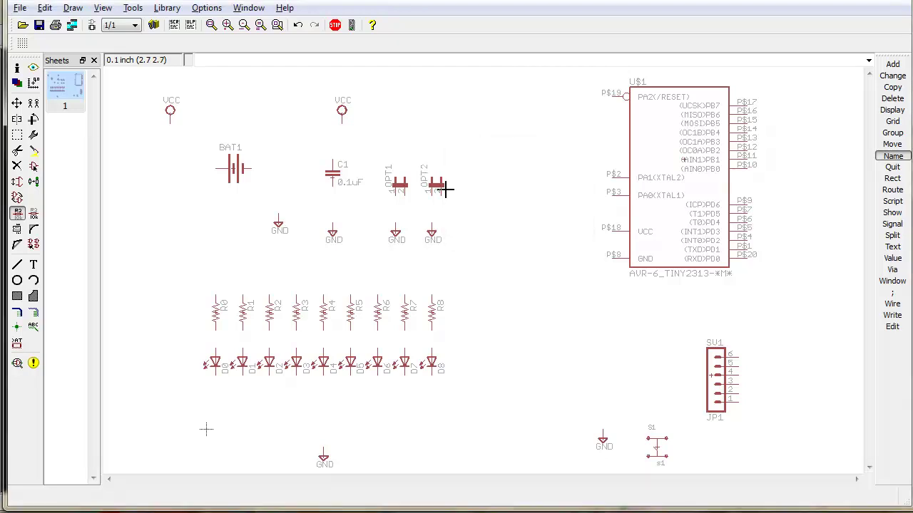
# Rename the six-pin connector SV1 as JP1, the name freed from the first jumper.
pyautogui.click(721, 378)
pyautogui.write('JP1')
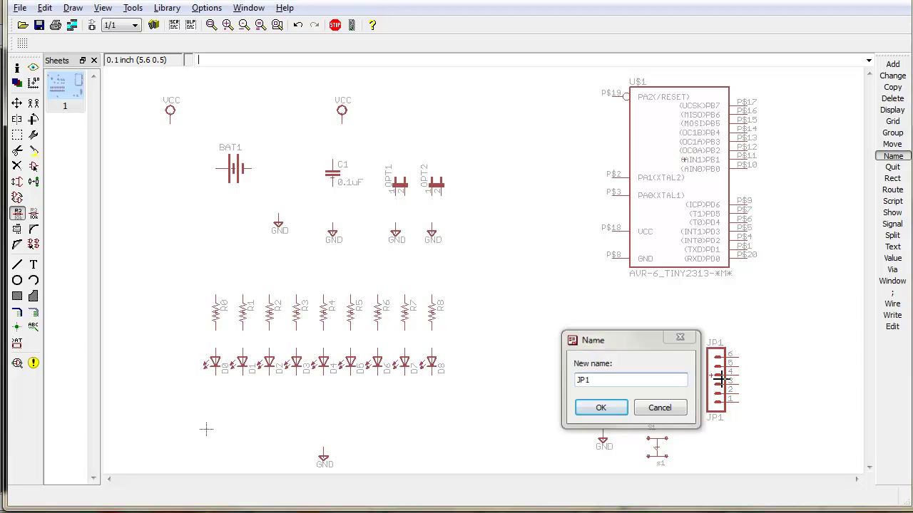
pyautogui.press('Return')
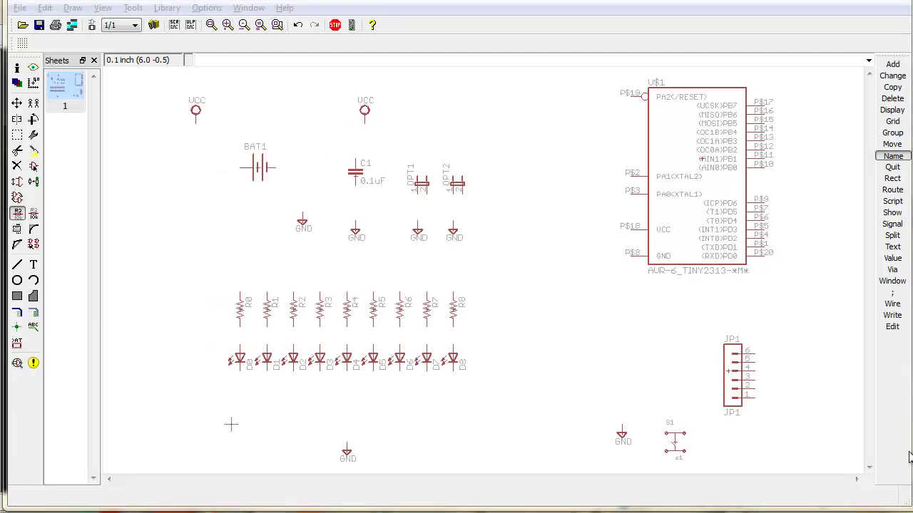
# Start a new attribute named DIGIKEY for the ATtiny2313 microcontroller U$1.
pyautogui.click(598, 3)
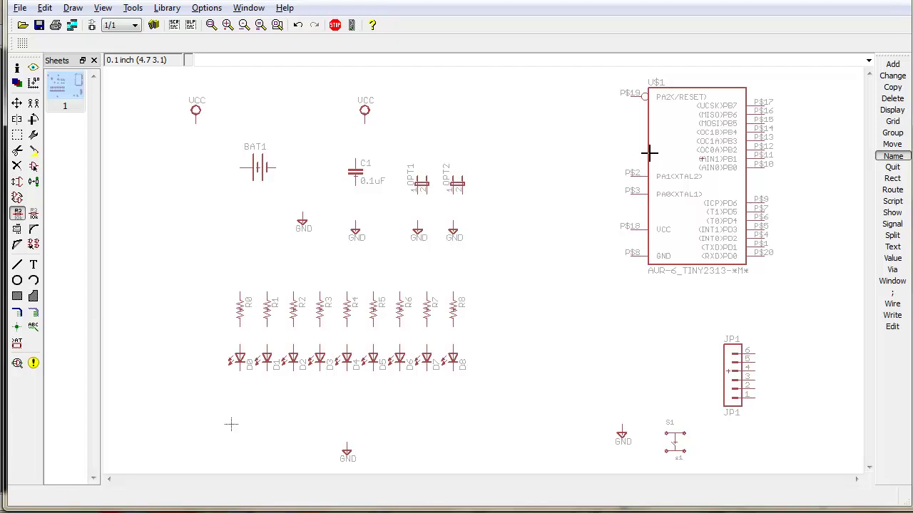
pyautogui.rightClick(701, 161)
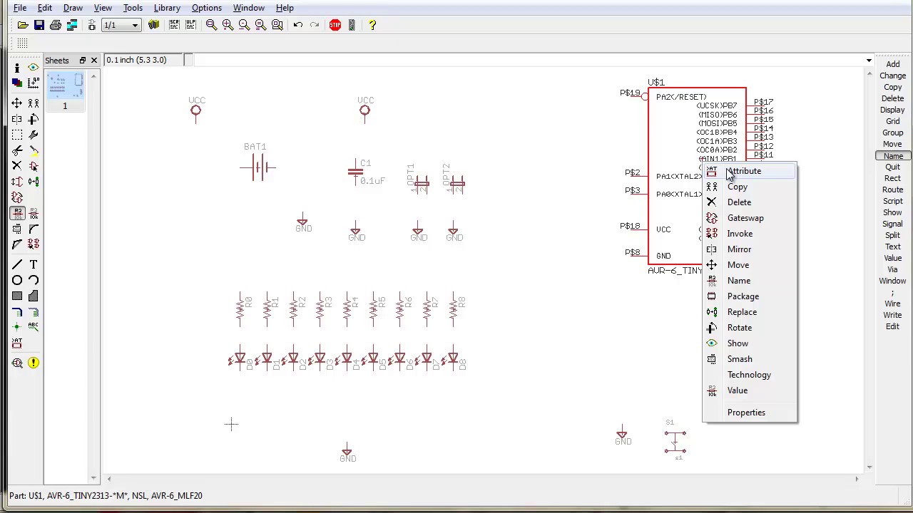
pyautogui.click(729, 174)
pyautogui.moveTo(684, 78); pyautogui.dragTo(501, 109)
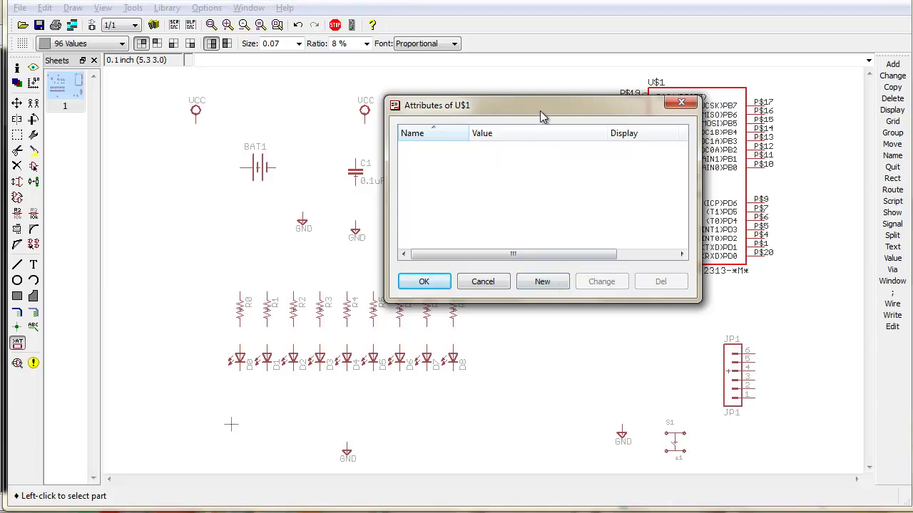
pyautogui.click(544, 281)
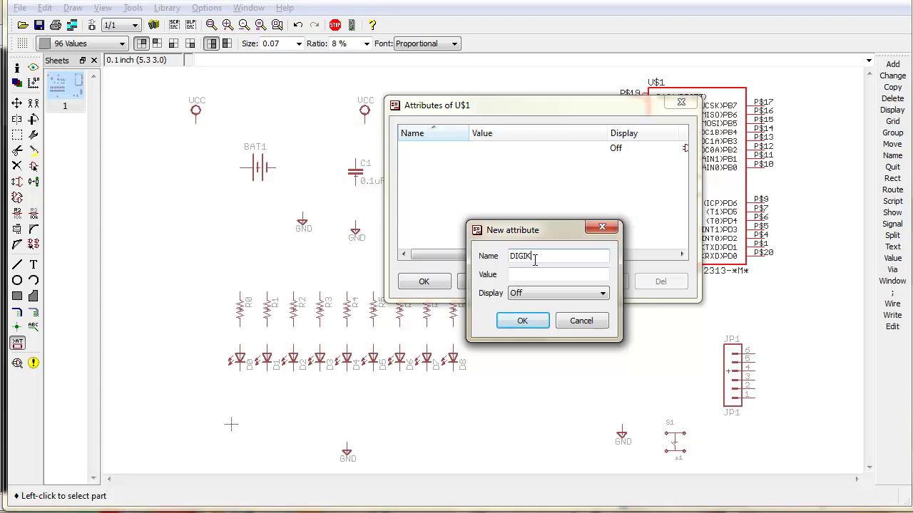
pyautogui.click(519, 277)
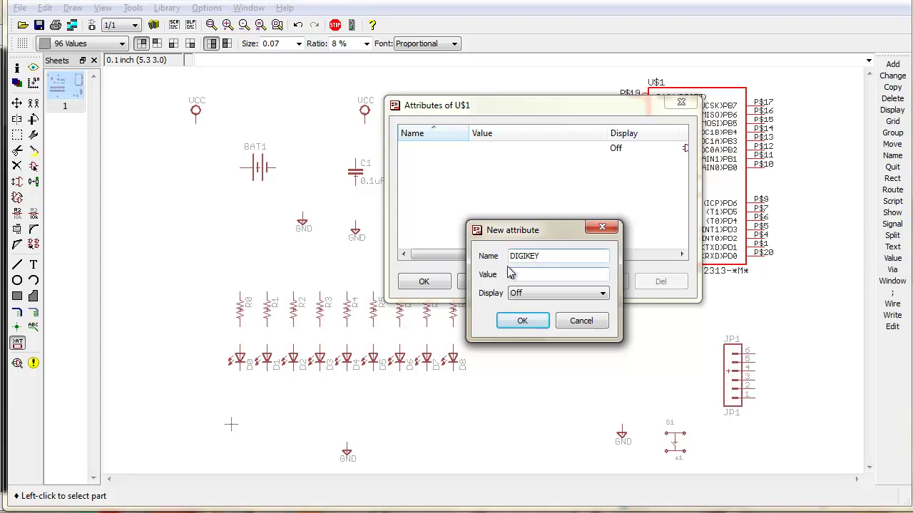
# Switch to the browser and copy the Digi-Key part number ATTINY2313A-MU-ND from the ATtiny2313A product page.
pyautogui.hotkey('alt', 'Tab')
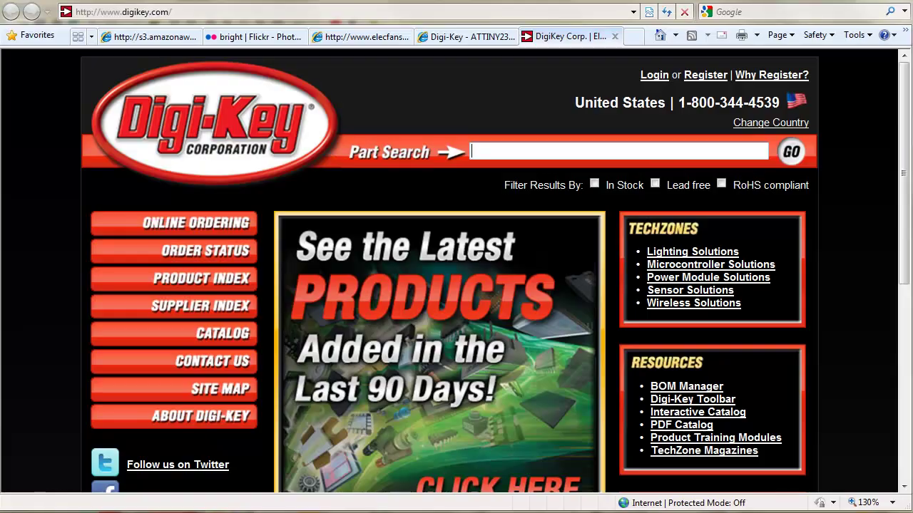
pyautogui.click(461, 36)
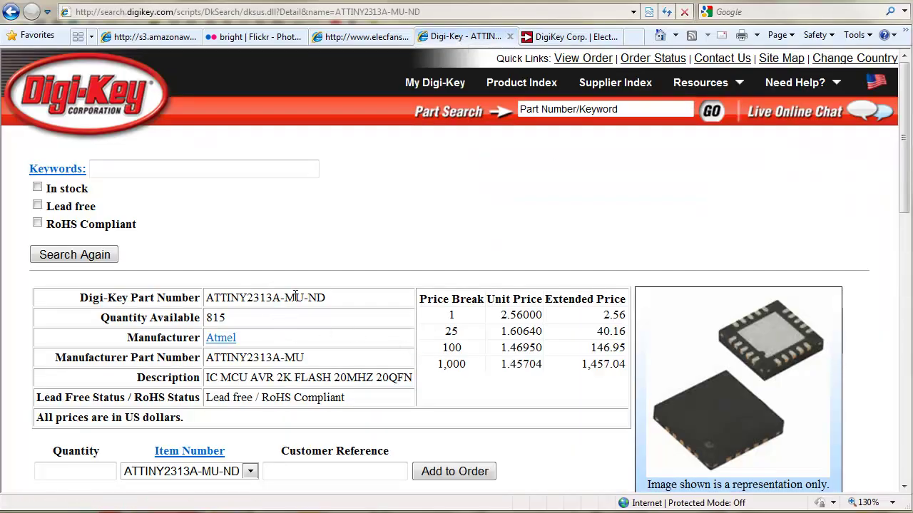
pyautogui.moveTo(338, 299); pyautogui.dragTo(214, 299)
pyautogui.rightClick(250, 302)
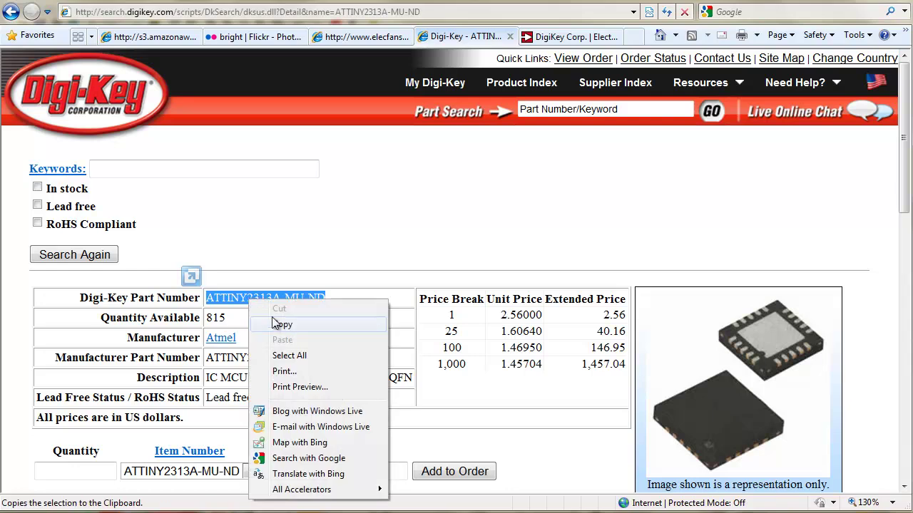
pyautogui.click(280, 324)
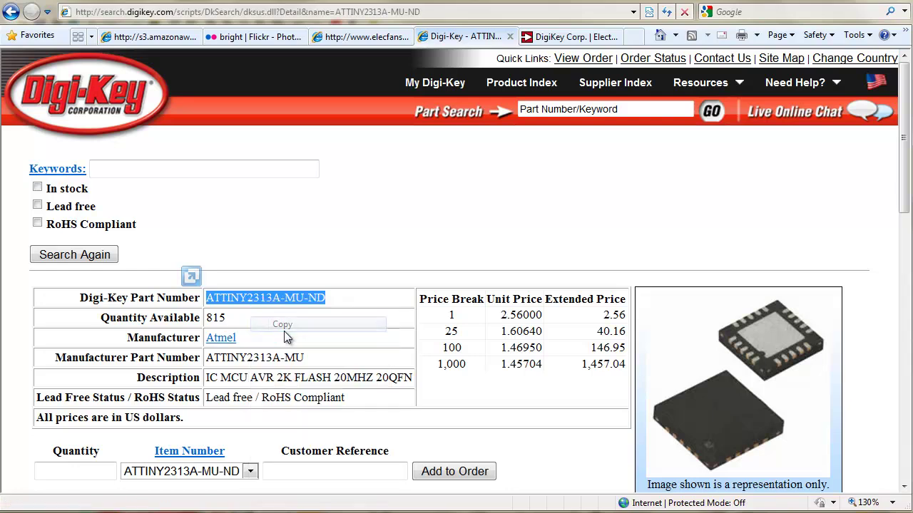
# Back in EAGLE, paste ATTINY2313A-MU-ND as the DIGIKEY attribute's value and accept the attributes of U$1.
pyautogui.click(810, 3)
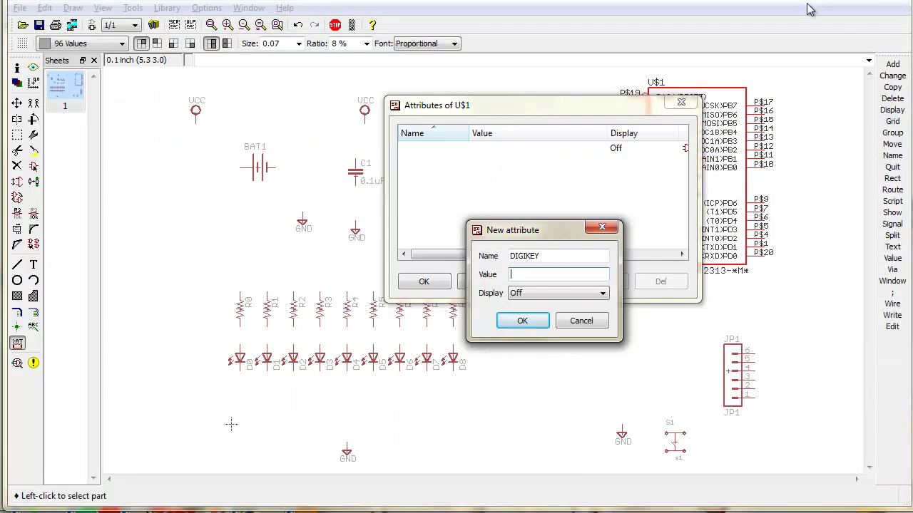
pyautogui.rightClick(528, 273)
pyautogui.click(560, 350)
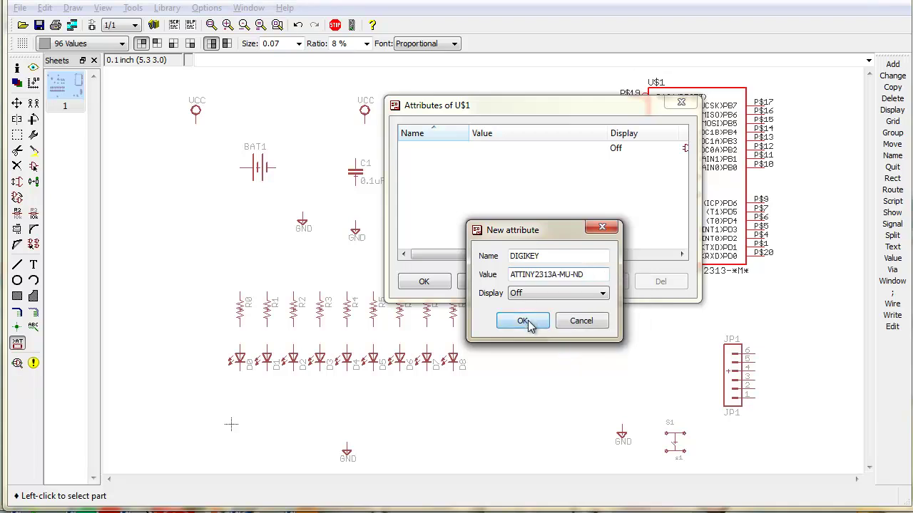
pyautogui.click(527, 321)
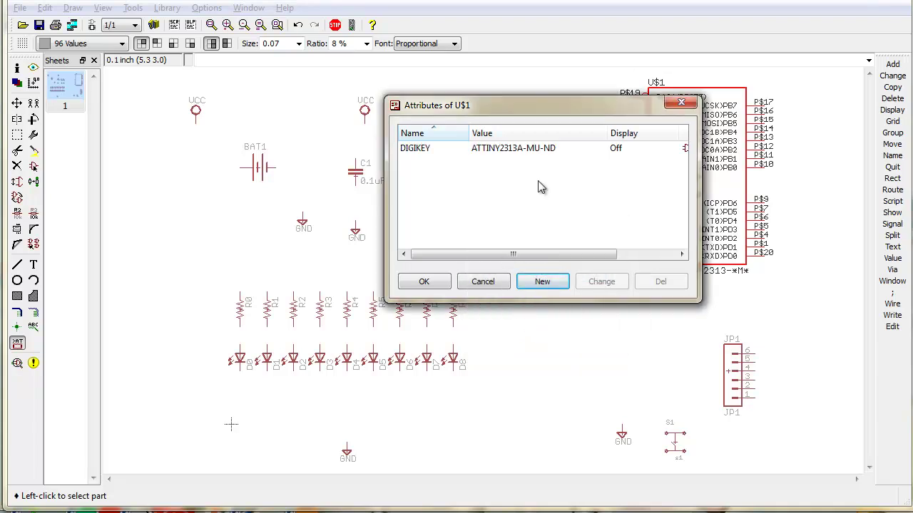
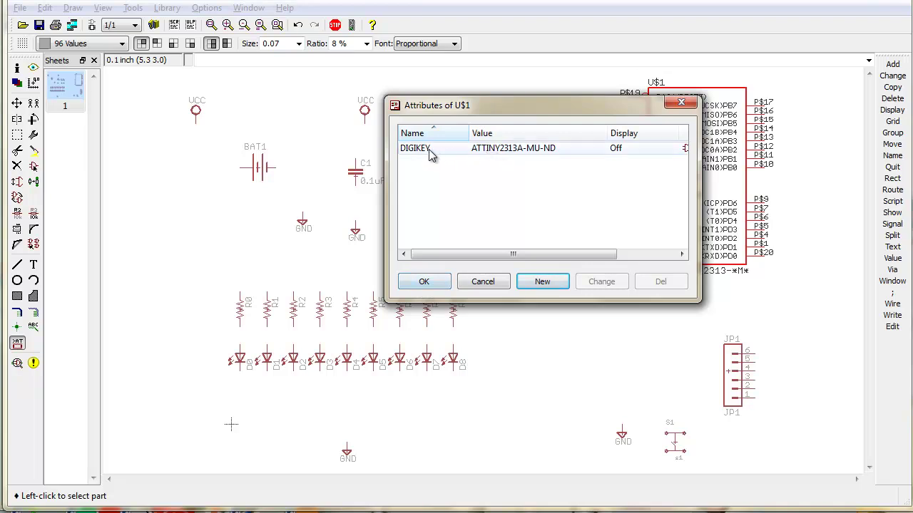
pyautogui.click(425, 282)
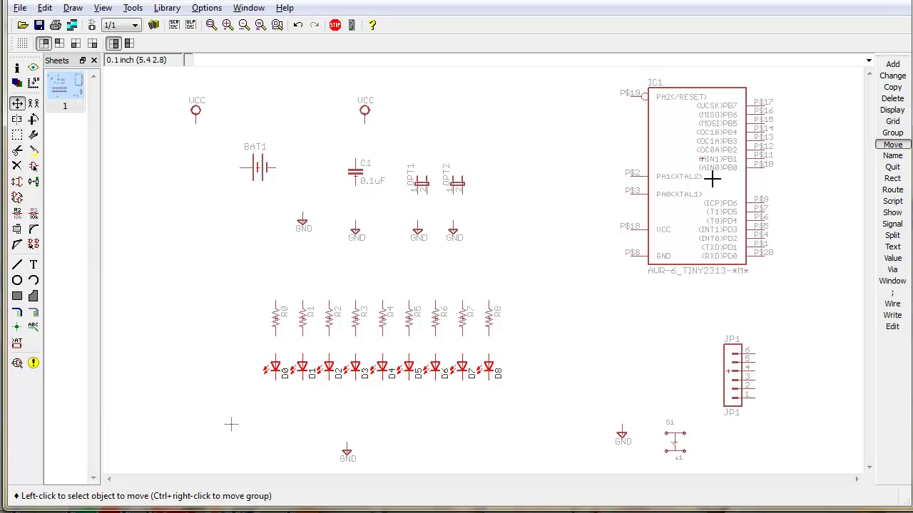
pyautogui.click(900, 64)
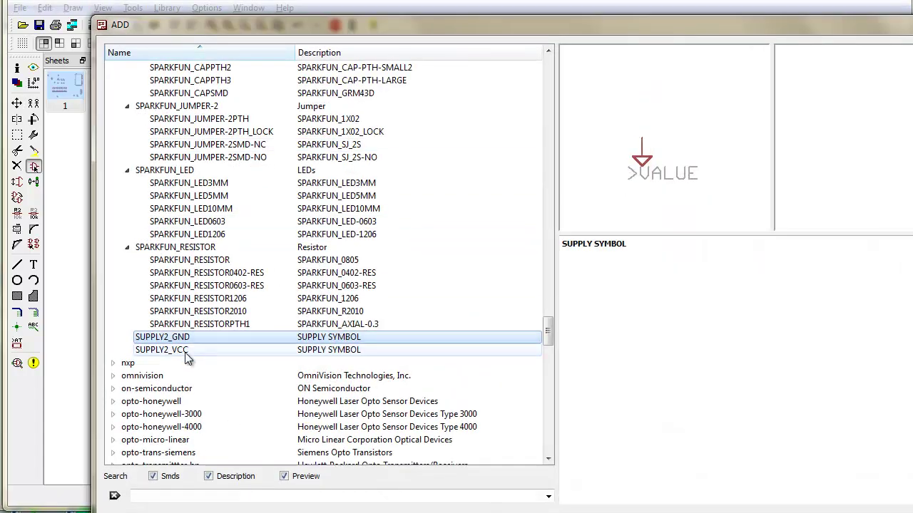
pyautogui.scroll(5, 238, 351)
pyautogui.click(292, 196)
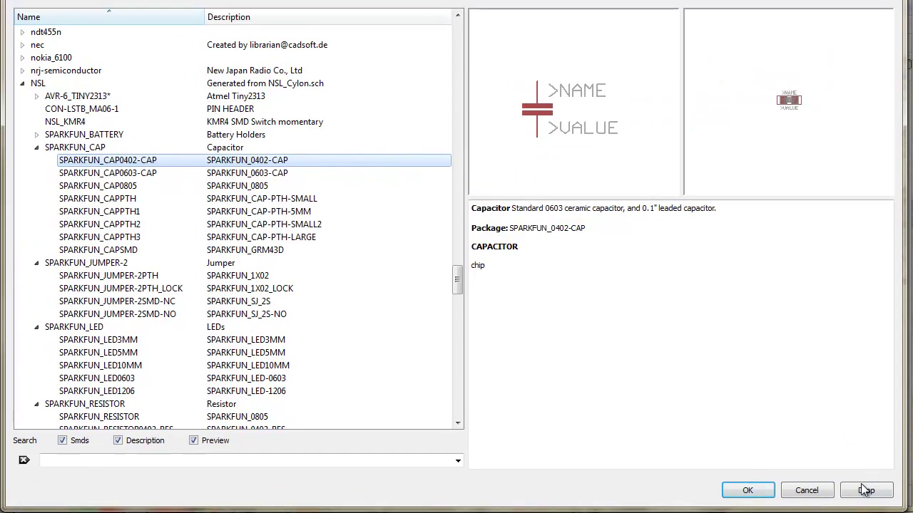
pyautogui.click(814, 493)
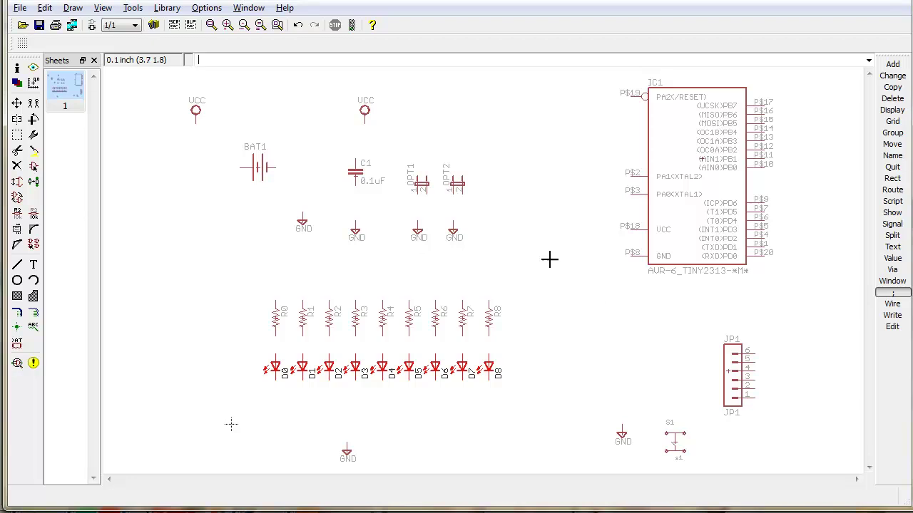
# Move the microcontroller IC1 about 0.2 inch to the right, keeping its height on the sheet.
pyautogui.rightClick(705, 154)
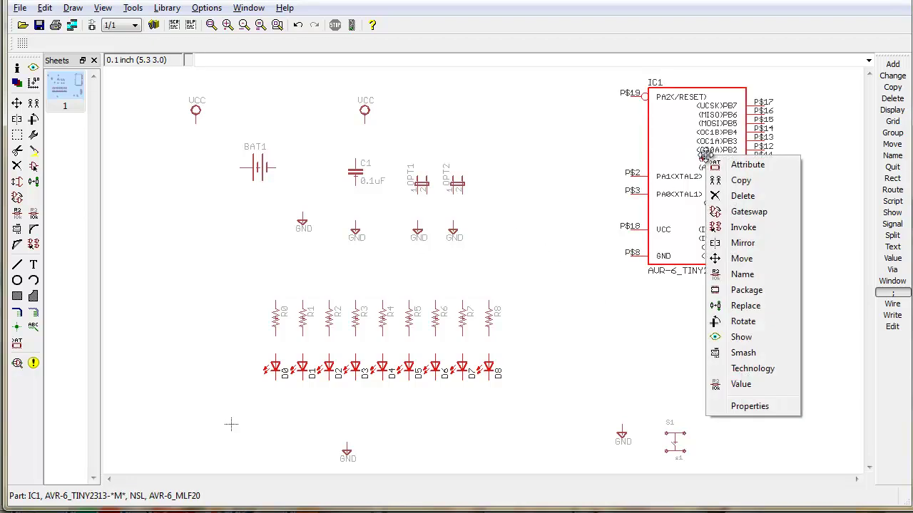
pyautogui.click(751, 259)
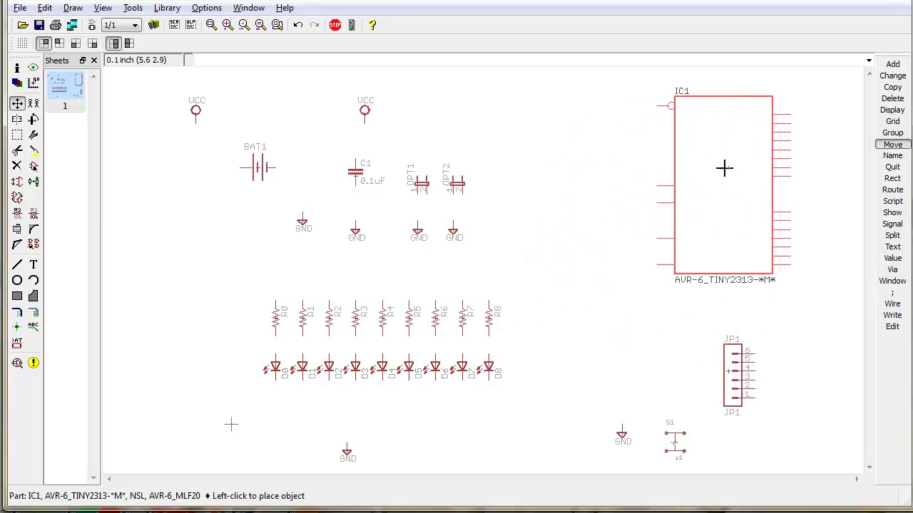
pyautogui.click(715, 161)
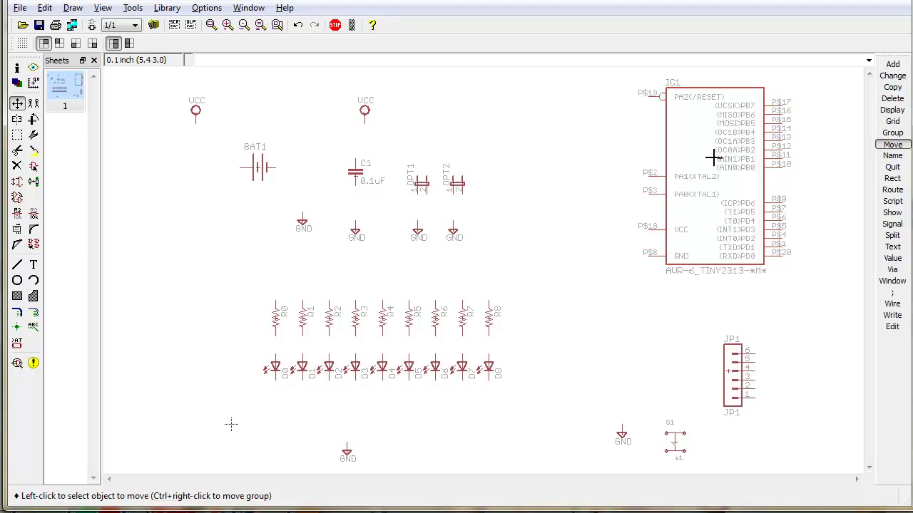
# Rename the microcontroller IC1 as ICWEINER.
pyautogui.rightClick(715, 166)
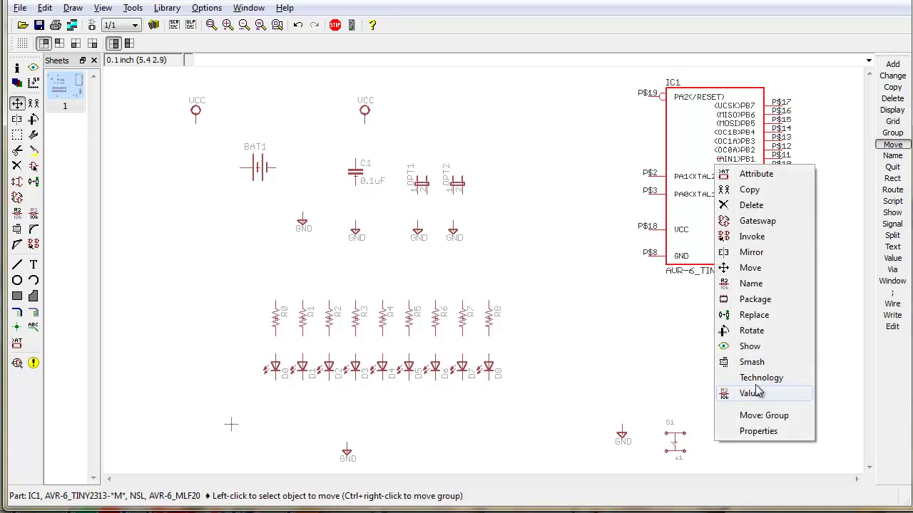
pyautogui.click(754, 283)
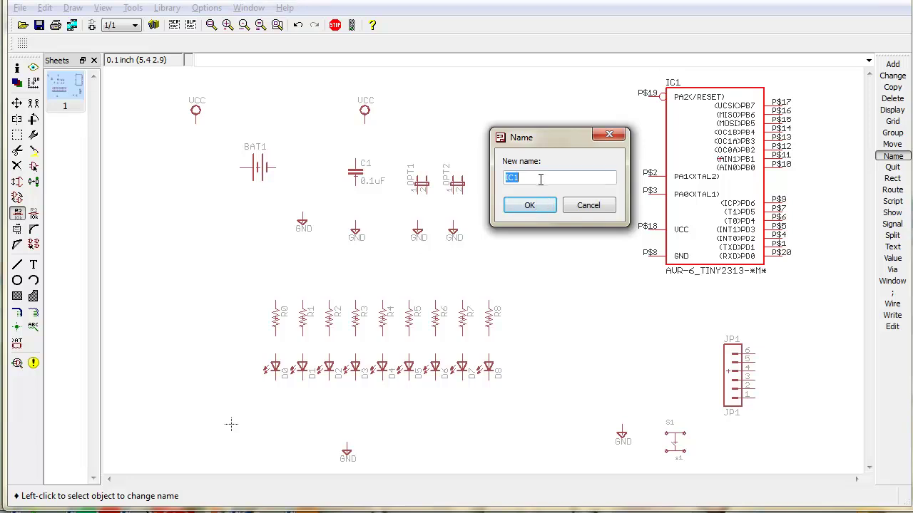
pyautogui.click(538, 178)
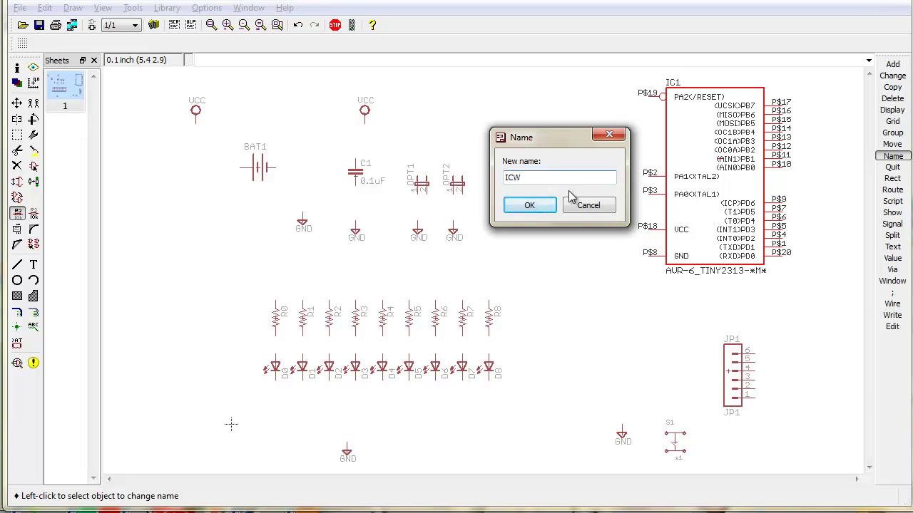
pyautogui.write('WEINER')
pyautogui.press('Return')
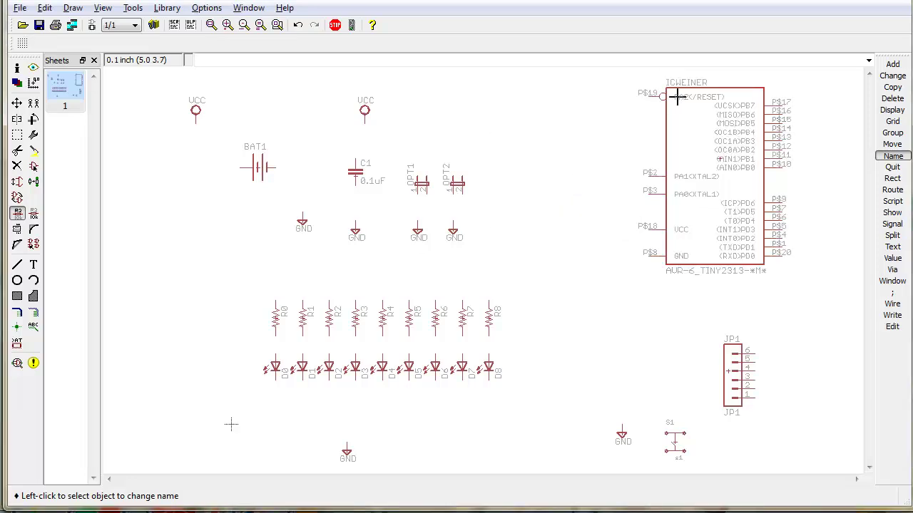
# Check the value settings of the microcontroller ICWEINER and of capacitor C1 without changing them.
pyautogui.rightClick(751, 165)
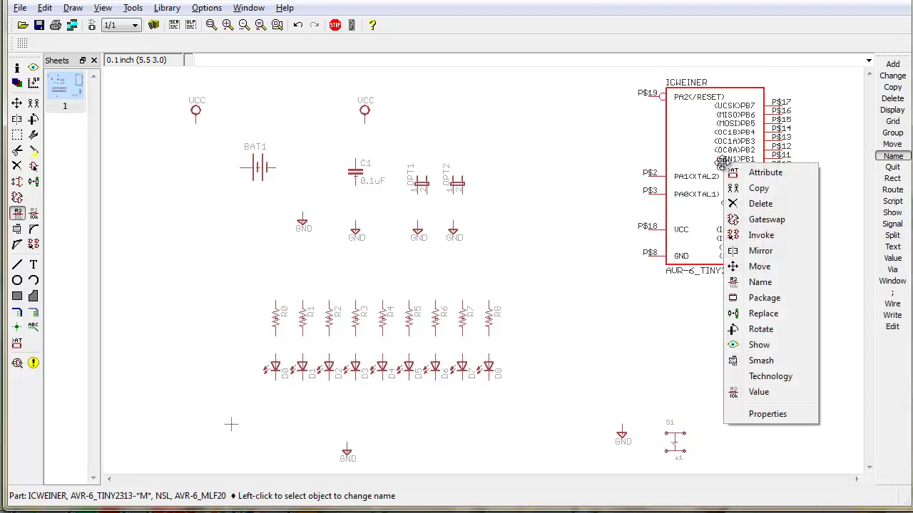
pyautogui.click(766, 393)
pyautogui.click(838, 431)
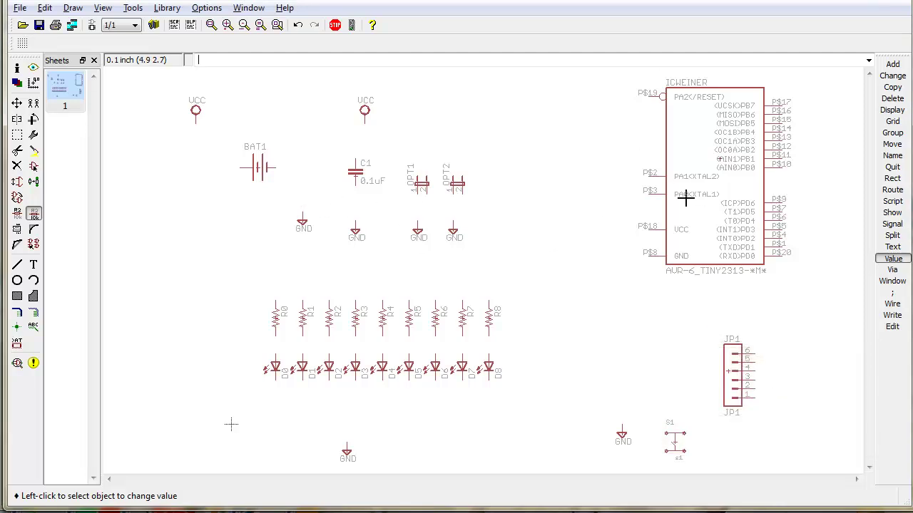
pyautogui.rightClick(354, 171)
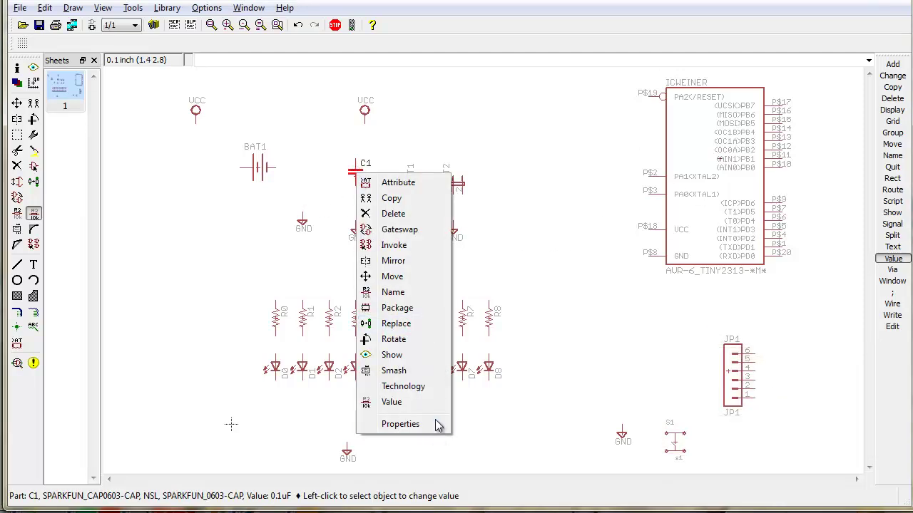
pyautogui.click(417, 405)
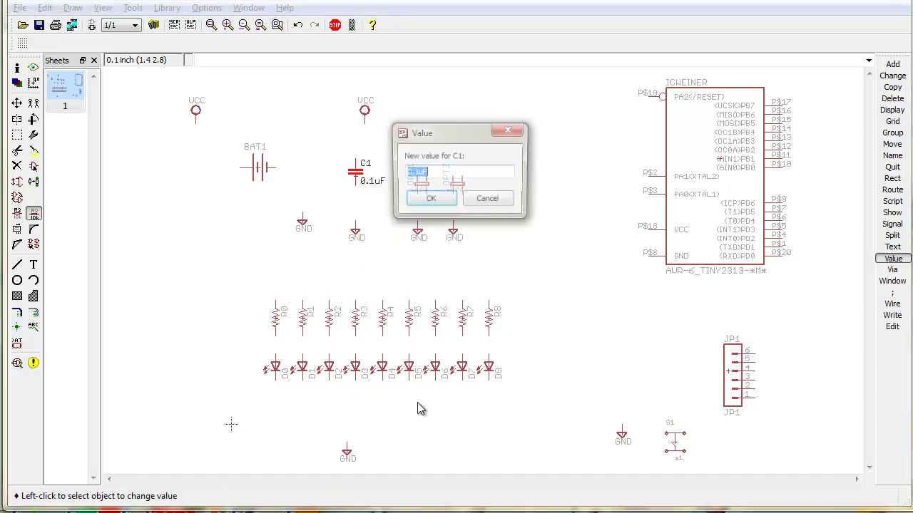
pyautogui.click(431, 198)
# Enable the Smashed option in the properties of the microcontroller ICWEINER.
pyautogui.rightClick(726, 167)
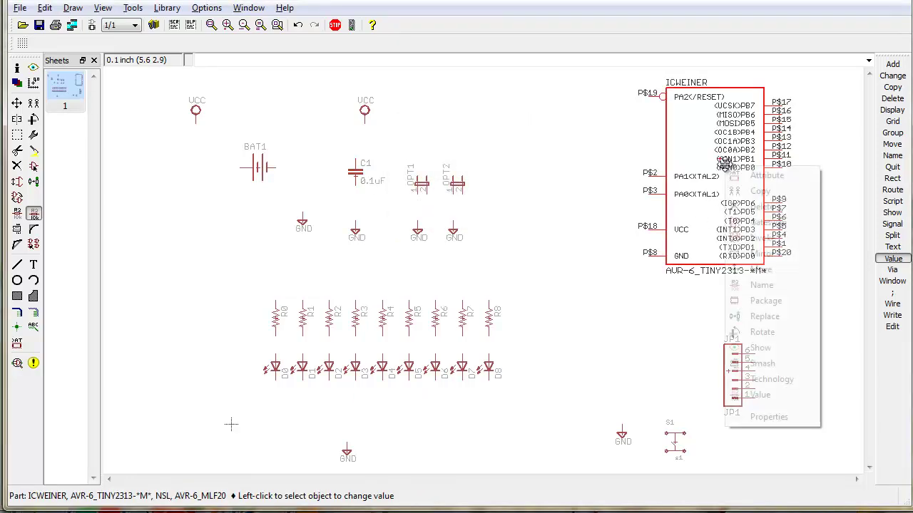
pyautogui.click(768, 417)
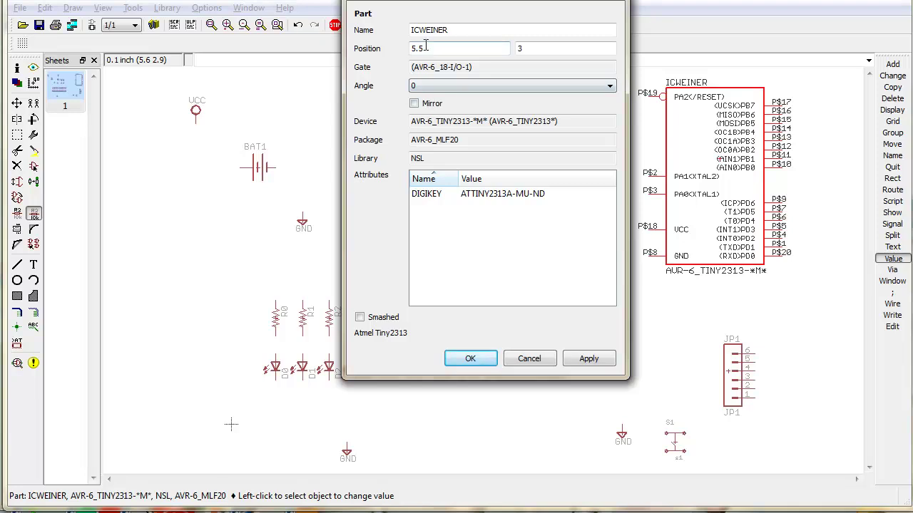
pyautogui.moveTo(412, 1); pyautogui.dragTo(399, 59)
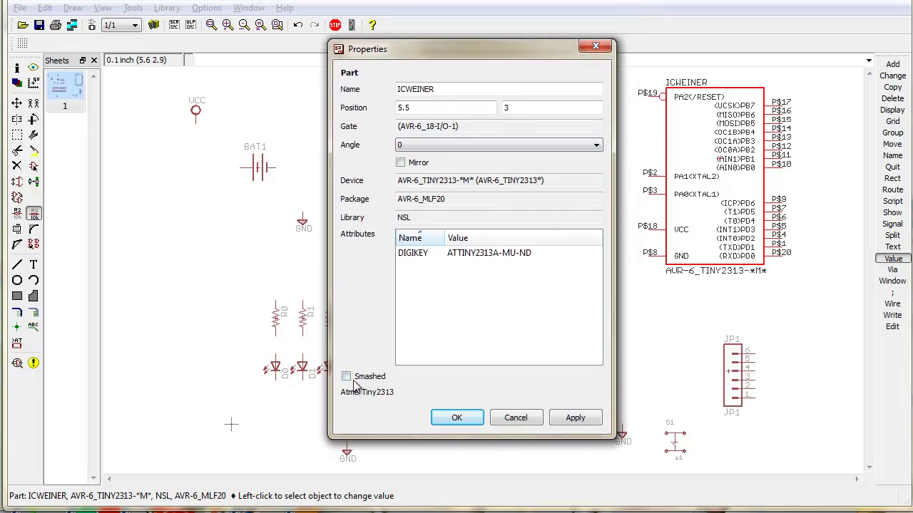
pyautogui.click(346, 376)
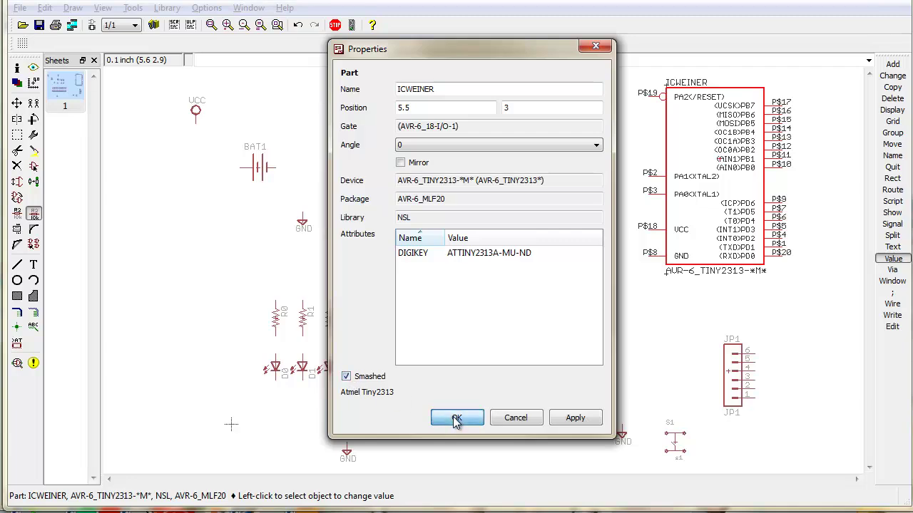
pyautogui.click(457, 417)
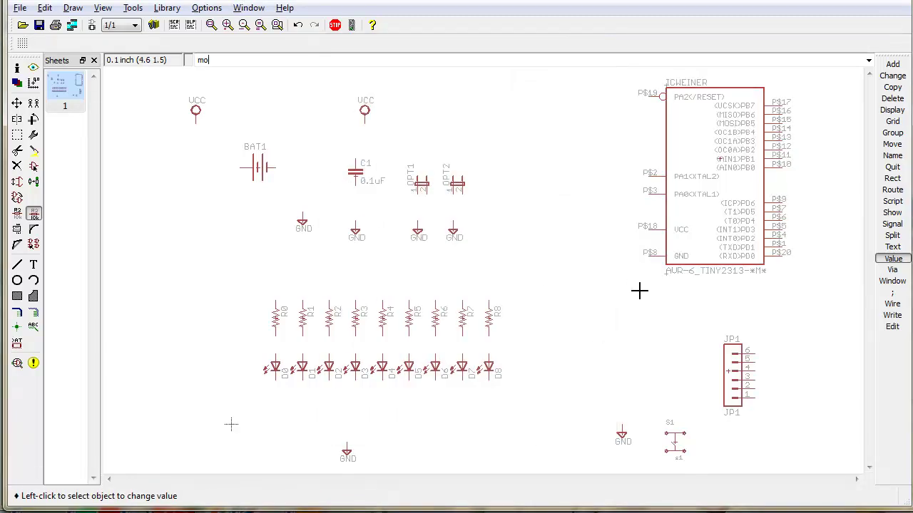
# Move the microcontroller's value label, rotated vertically, beside the chip's output pins, and move its name label just below the chip.
pyautogui.write('mo')
pyautogui.press('Return')
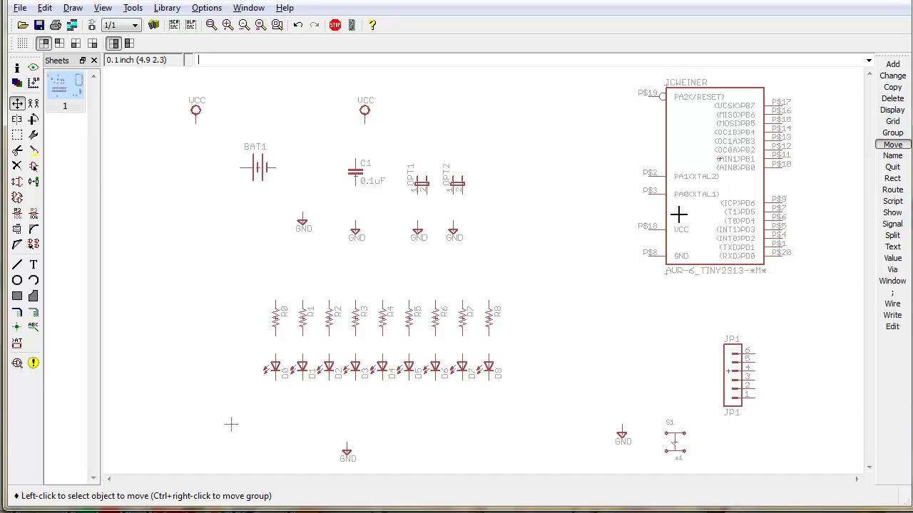
pyautogui.click(671, 283)
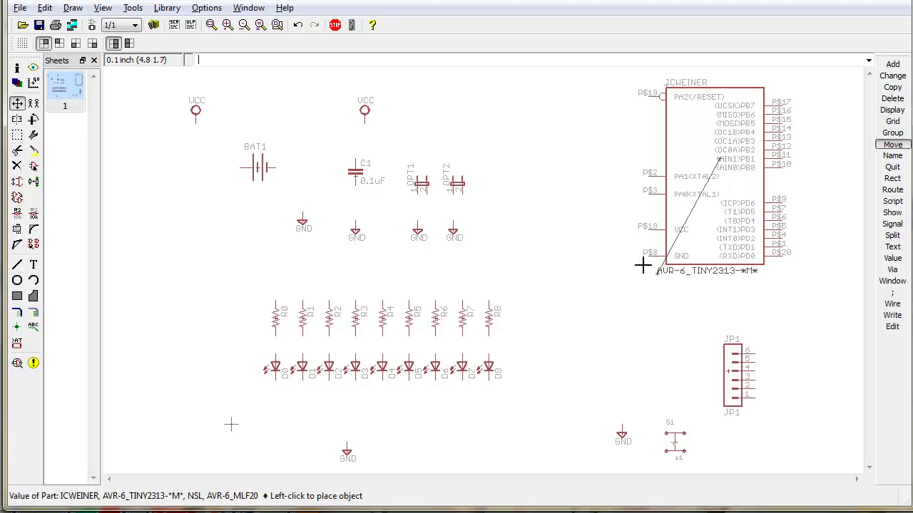
pyautogui.rightClick(660, 278)
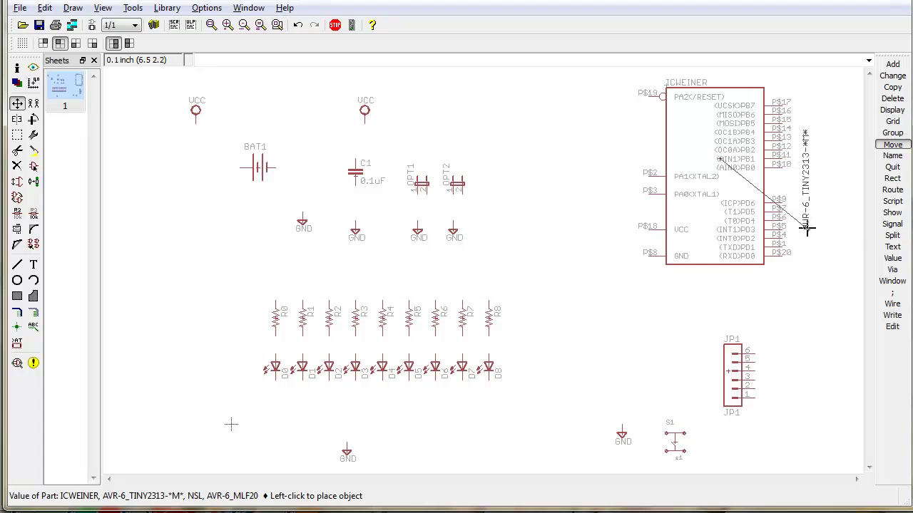
pyautogui.click(808, 227)
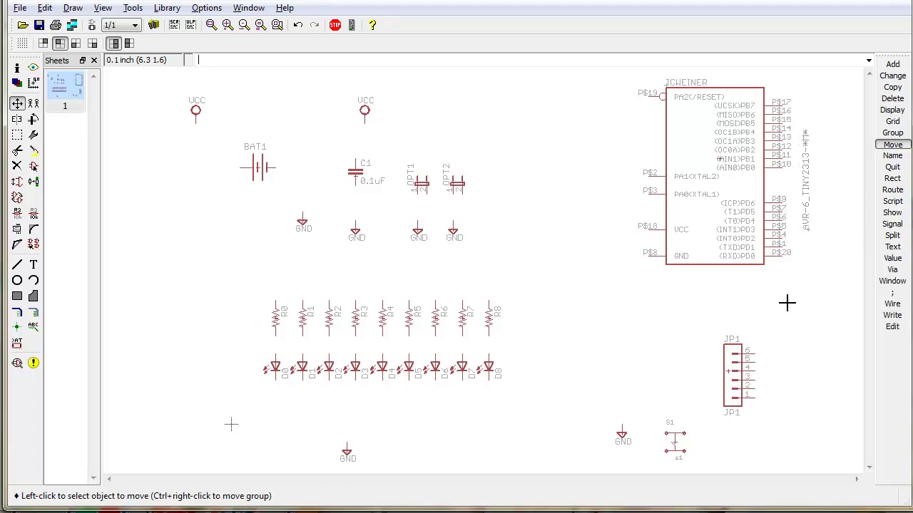
pyautogui.click(663, 81)
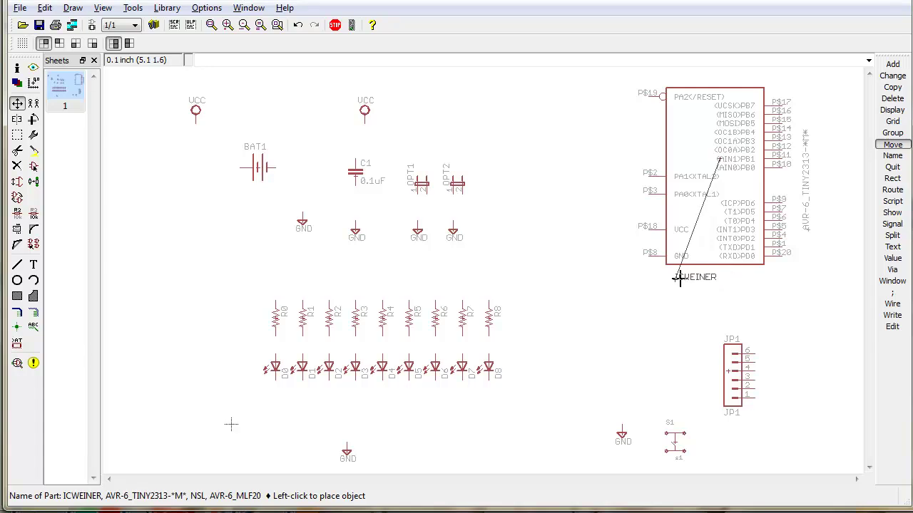
pyautogui.click(672, 283)
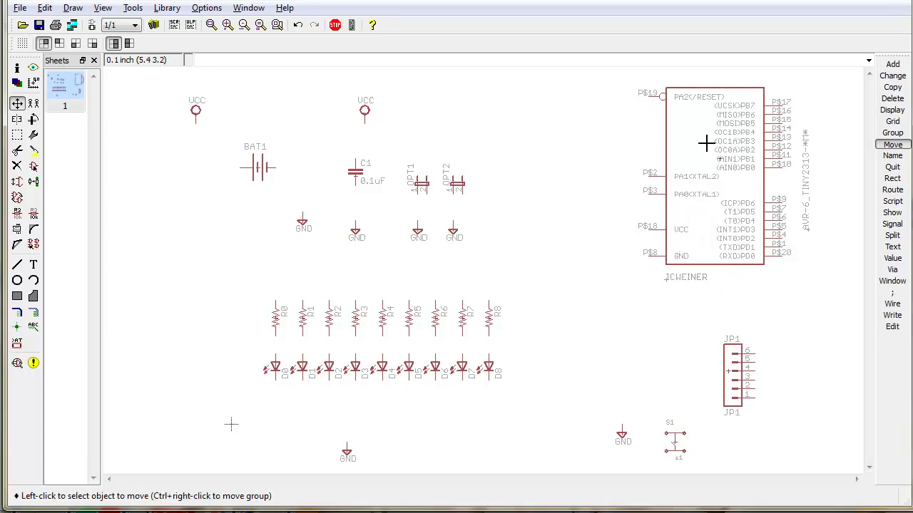
# Rename the microcontroller part as IC1.
pyautogui.rightClick(723, 165)
pyautogui.click(781, 429)
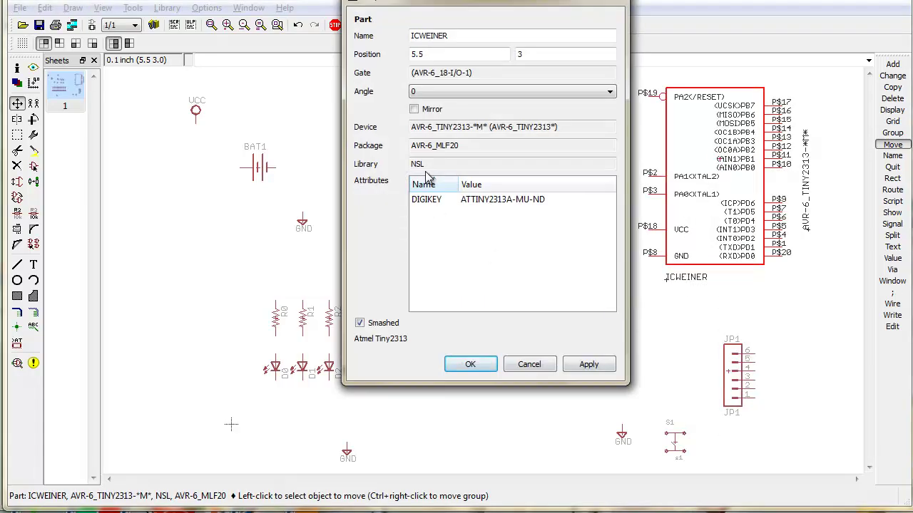
pyautogui.write('IC1')
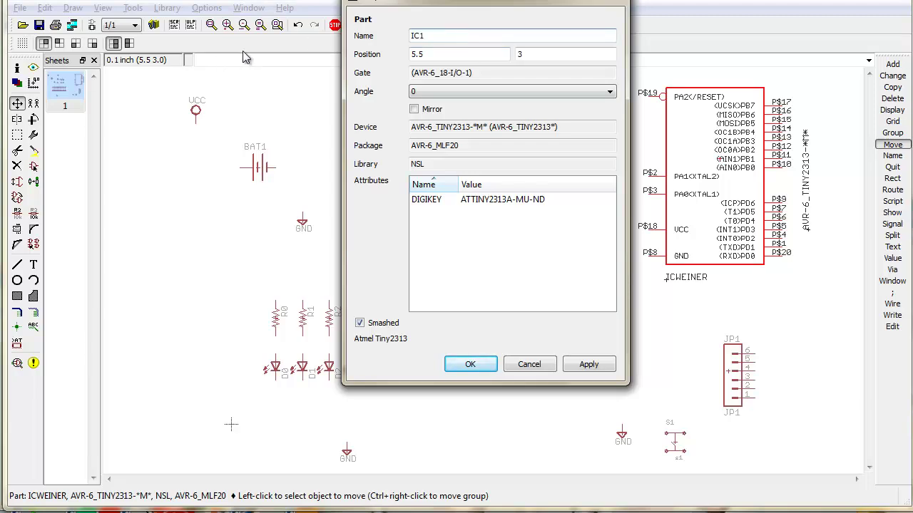
pyautogui.press('Return')
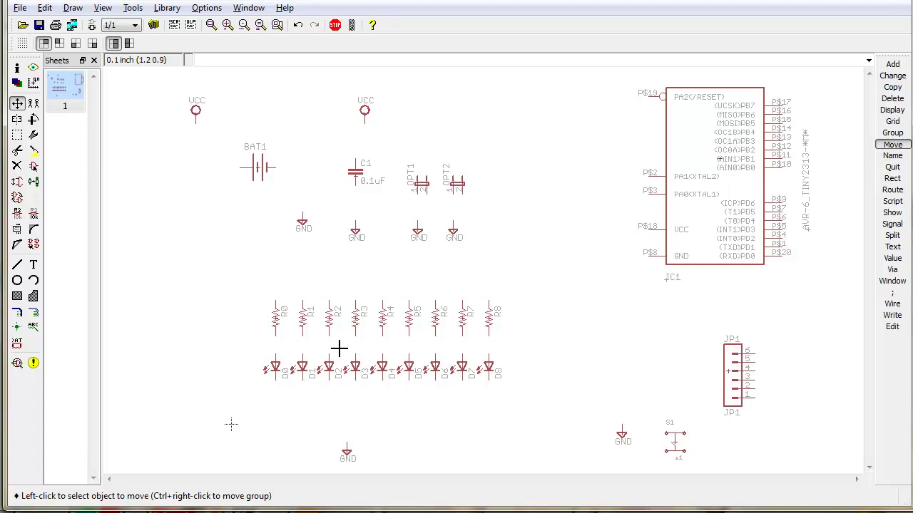
# Group the battery, C1, OPT1, OPT2 and their VCC and GND symbols, and move the group closer to the microcontroller, above the resistor row.
pyautogui.click(893, 133)
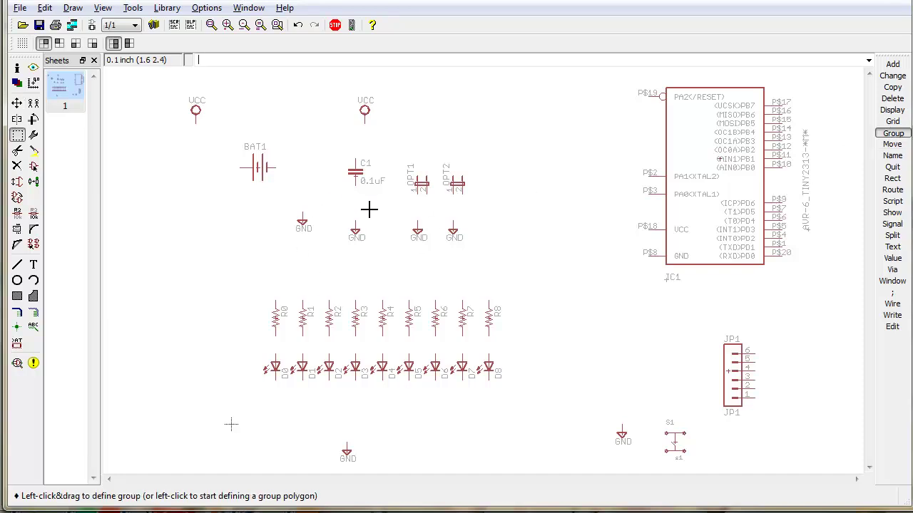
pyautogui.moveTo(479, 258); pyautogui.dragTo(157, 74)
pyautogui.press('F7')
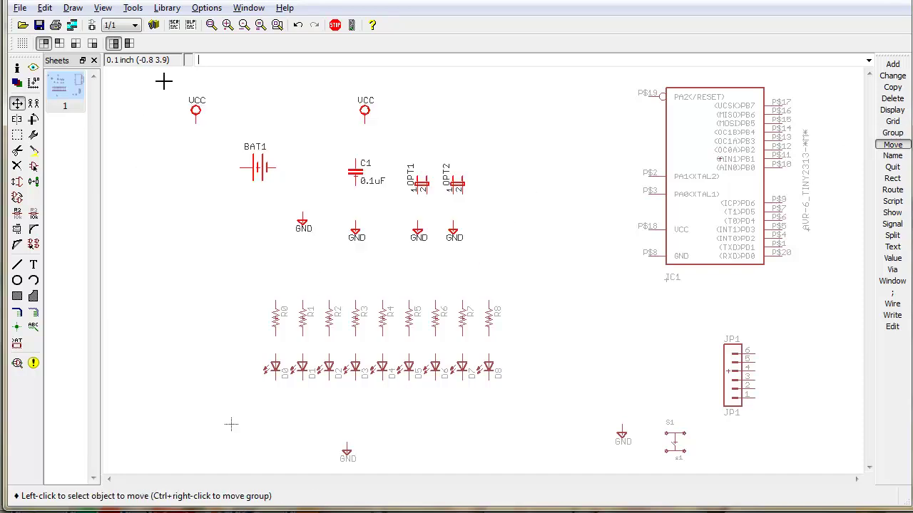
pyautogui.rightClick(317, 137)
pyautogui.click(376, 149)
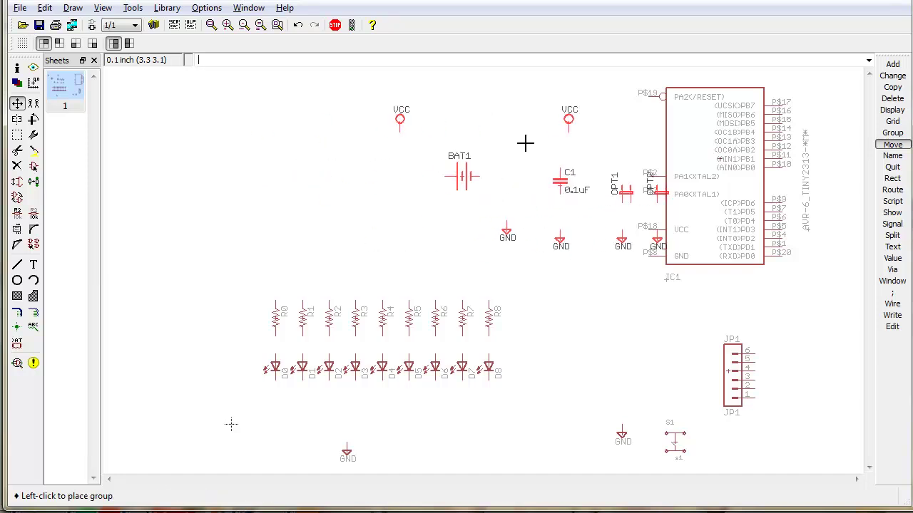
pyautogui.click(391, 118)
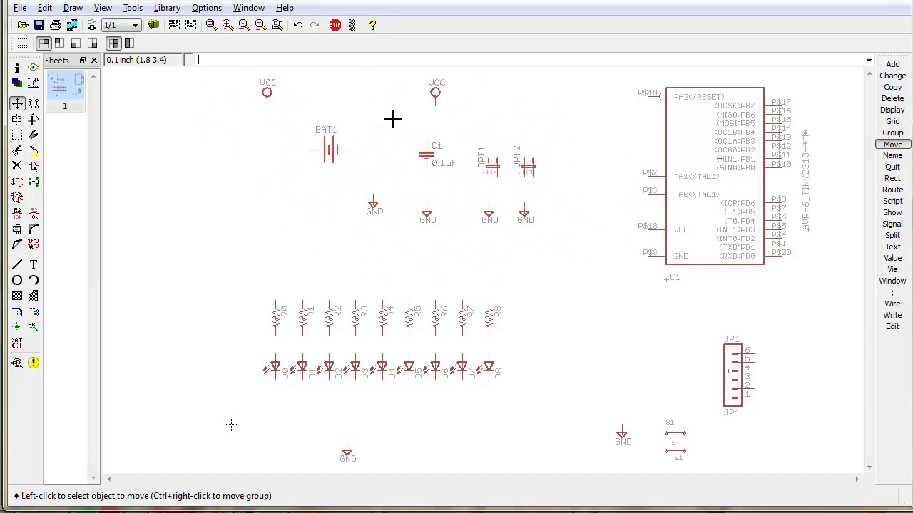
pyautogui.rightClick(421, 149)
pyautogui.click(475, 400)
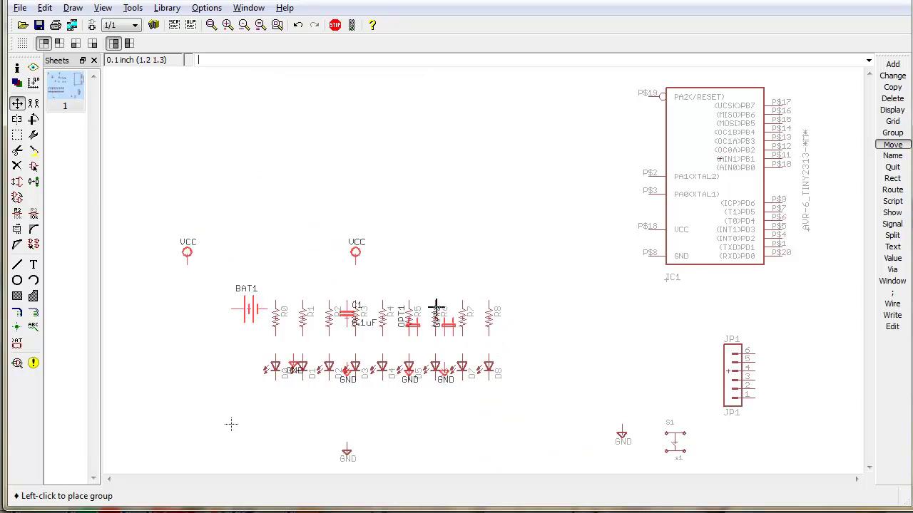
pyautogui.click(450, 170)
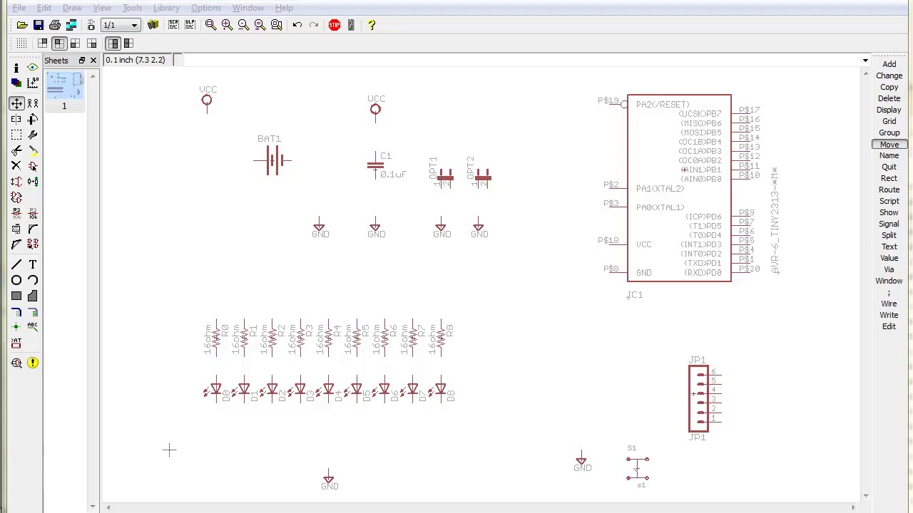
# Wire battery BAT1 and capacitor C1 each between their own VCC and GND symbols on the Nets layer.
pyautogui.click(889, 304)
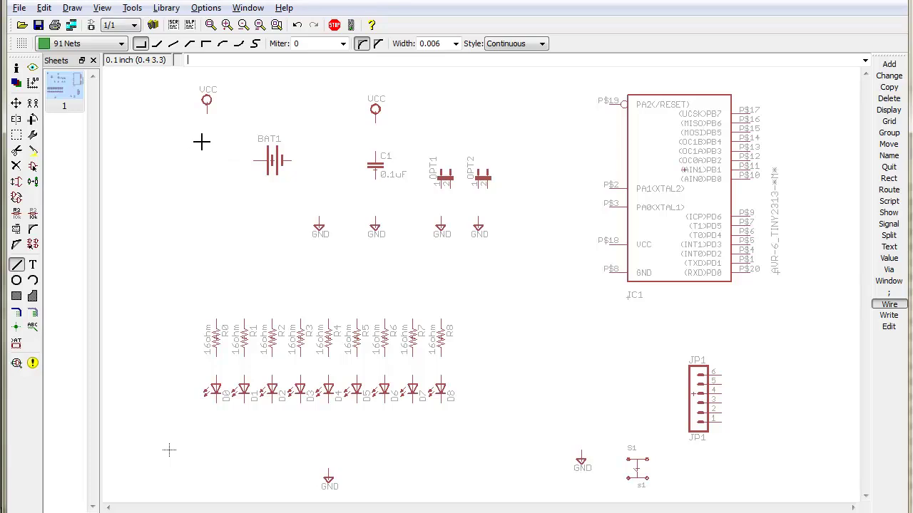
pyautogui.click(206, 104)
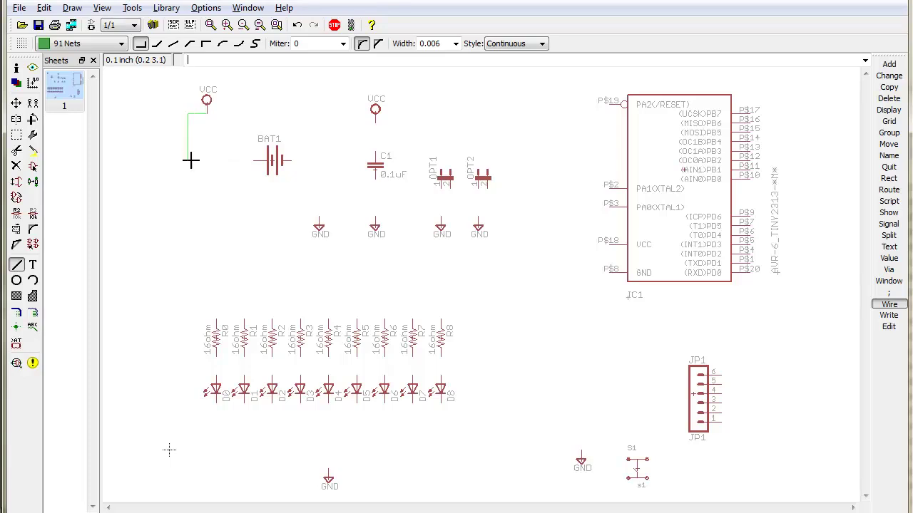
pyautogui.rightClick(246, 160)
pyautogui.rightClick(247, 160)
pyautogui.rightClick(247, 161)
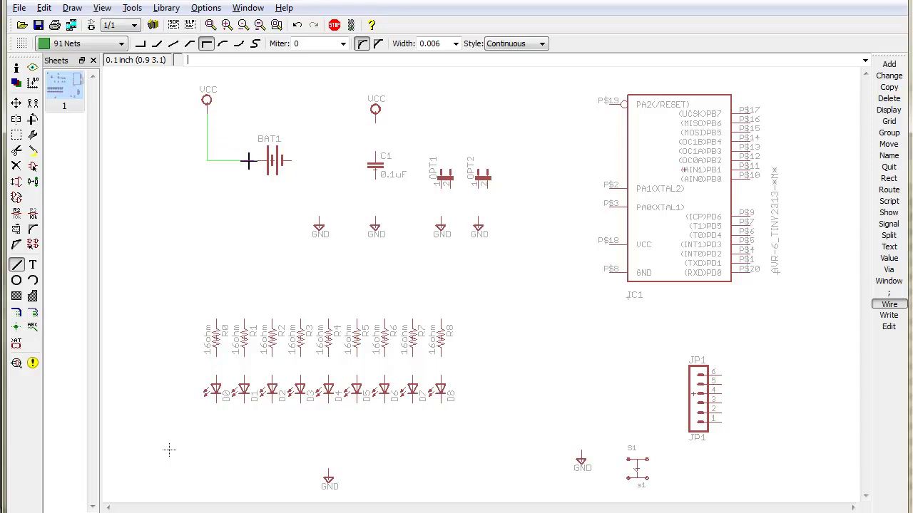
pyautogui.click(265, 160)
pyautogui.click(290, 160)
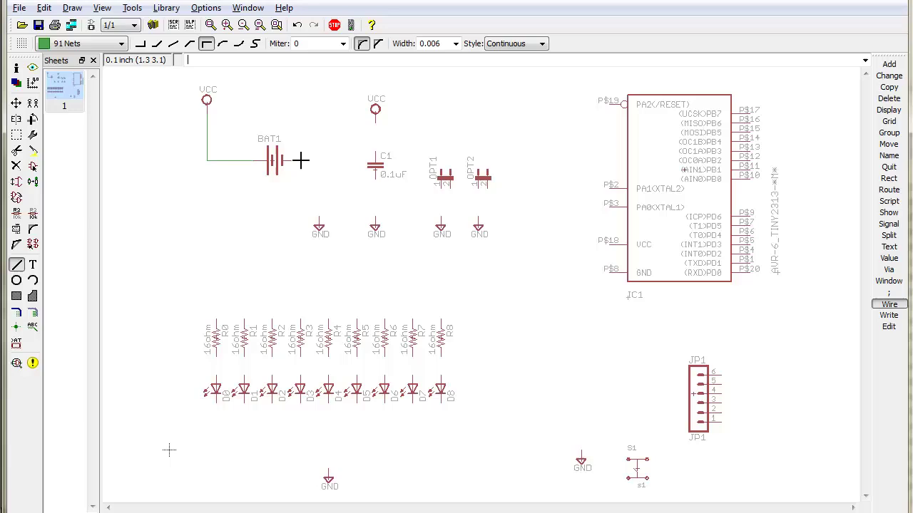
pyautogui.click(318, 216)
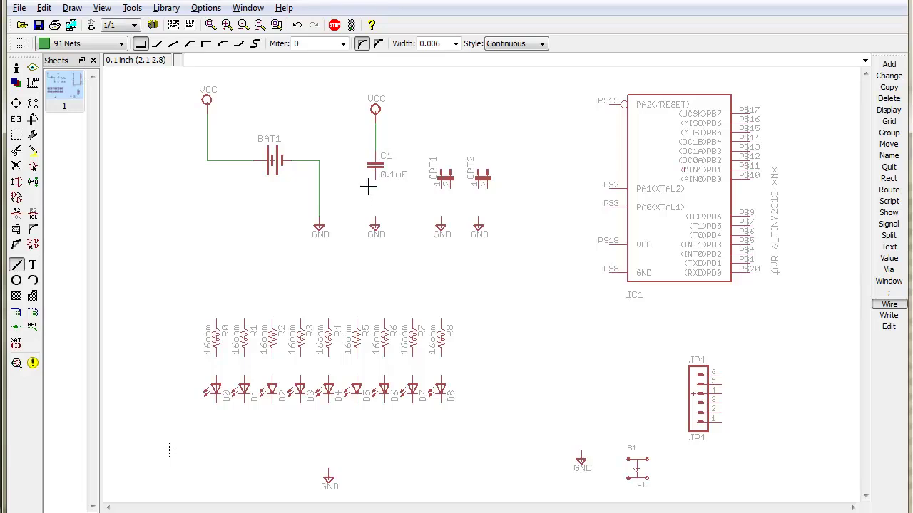
pyautogui.click(376, 225)
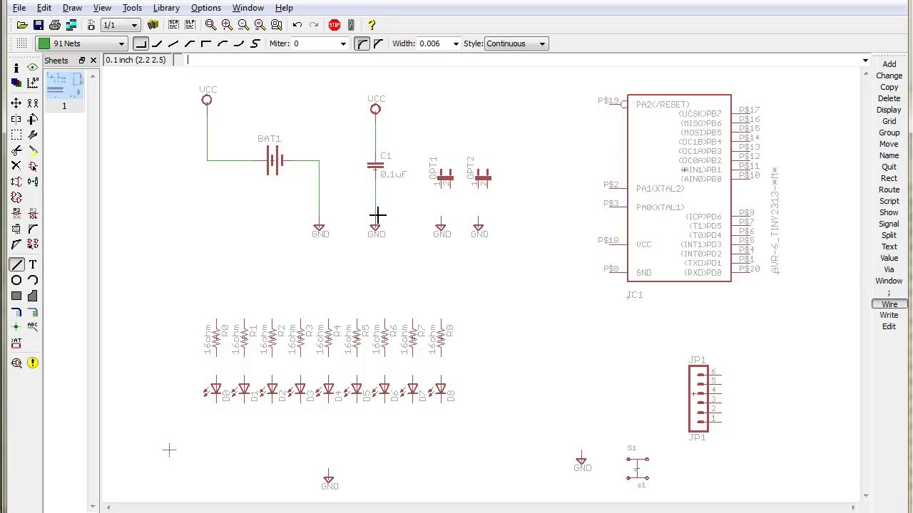
# Wire pin 1 of OPT1 and pin 1 of OPT2 down to the GND symbols beneath them.
pyautogui.click(441, 187)
pyautogui.click(440, 217)
pyautogui.press('Escape')
pyautogui.scroll(4, 480, 202)
pyautogui.middleClick(482, 203)
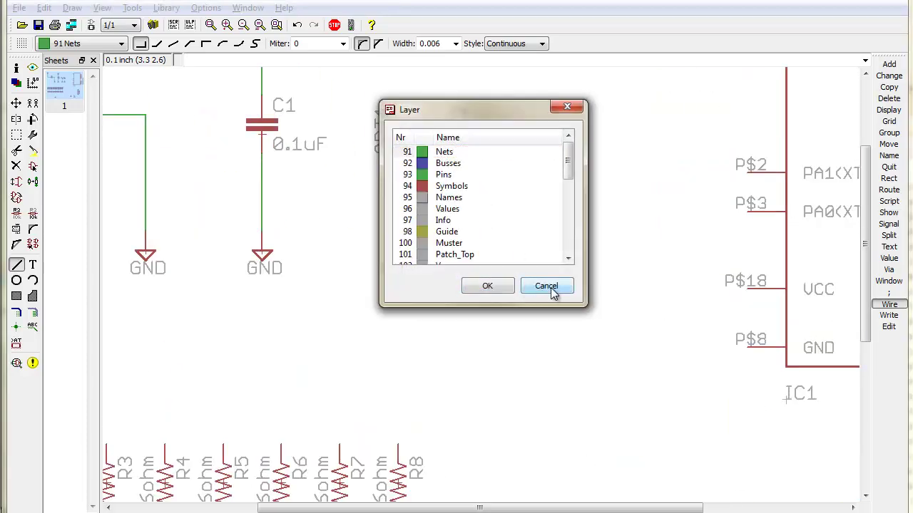
pyautogui.click(549, 289)
pyautogui.click(476, 172)
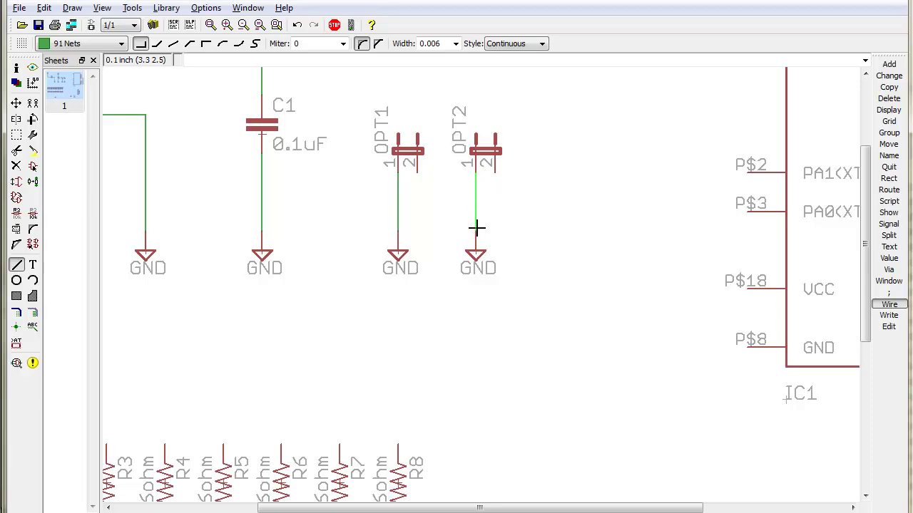
pyautogui.click(476, 229)
# Wire the lower ends of resistors R0 to R3 to the LEDs D0 to D3 directly below them.
pyautogui.scroll(-3, 400, 350)
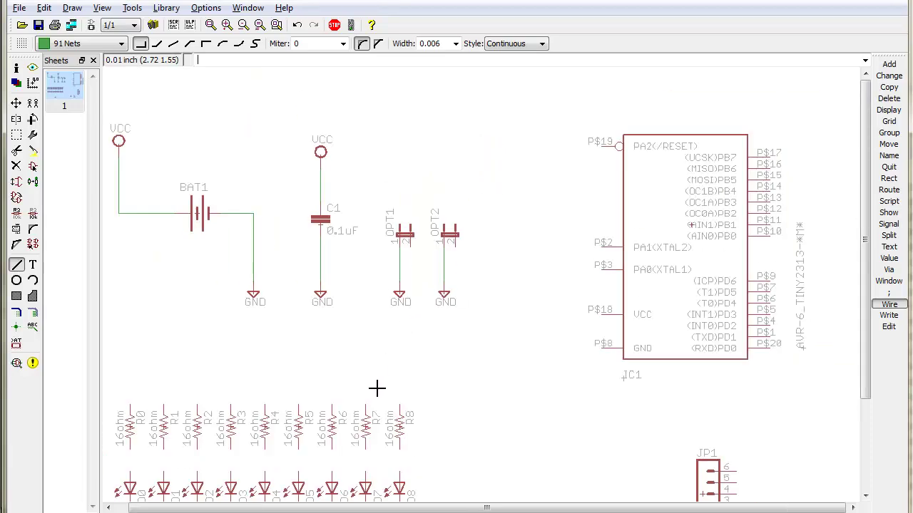
pyautogui.hotkey('alt', 'F2')
pyautogui.scroll(5, 199, 417)
pyautogui.click(151, 336)
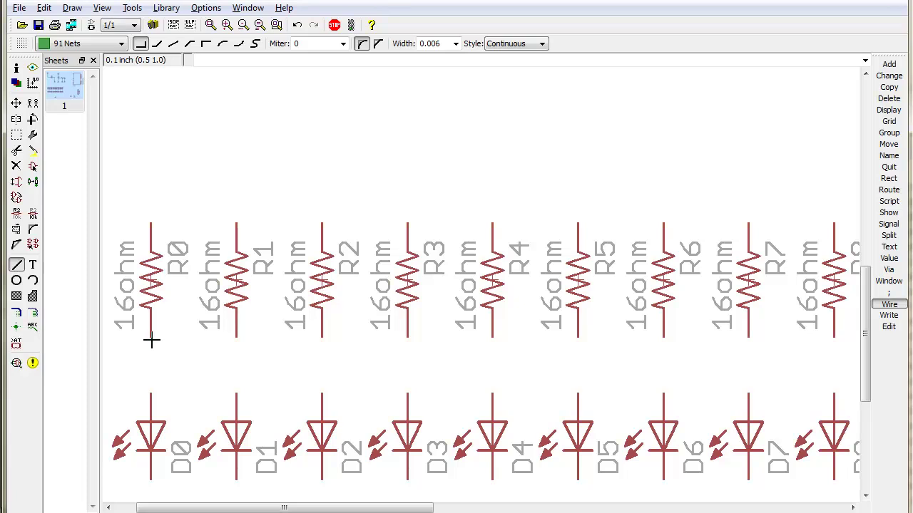
pyautogui.click(151, 394)
pyautogui.click(236, 393)
pyautogui.click(236, 336)
pyautogui.click(322, 336)
pyautogui.click(321, 393)
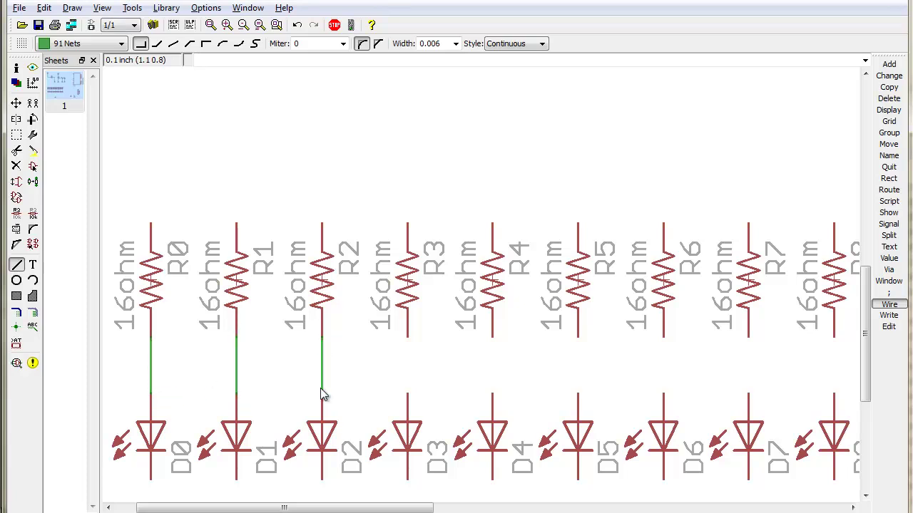
pyautogui.click(407, 394)
pyautogui.click(407, 336)
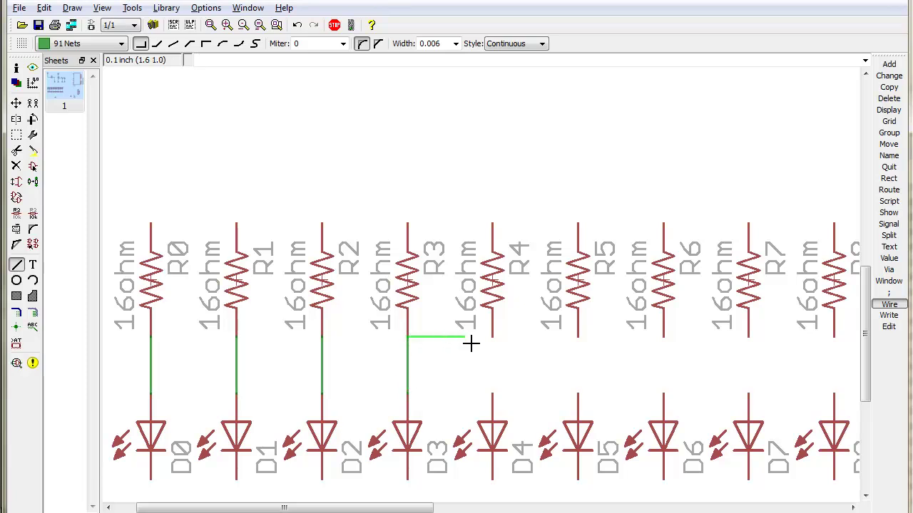
# Wire the lower ends of resistors R4 to R8 to the LEDs D4 to D8 directly below them.
pyautogui.click(493, 335)
pyautogui.click(492, 393)
pyautogui.click(578, 393)
pyautogui.click(578, 336)
pyautogui.click(663, 336)
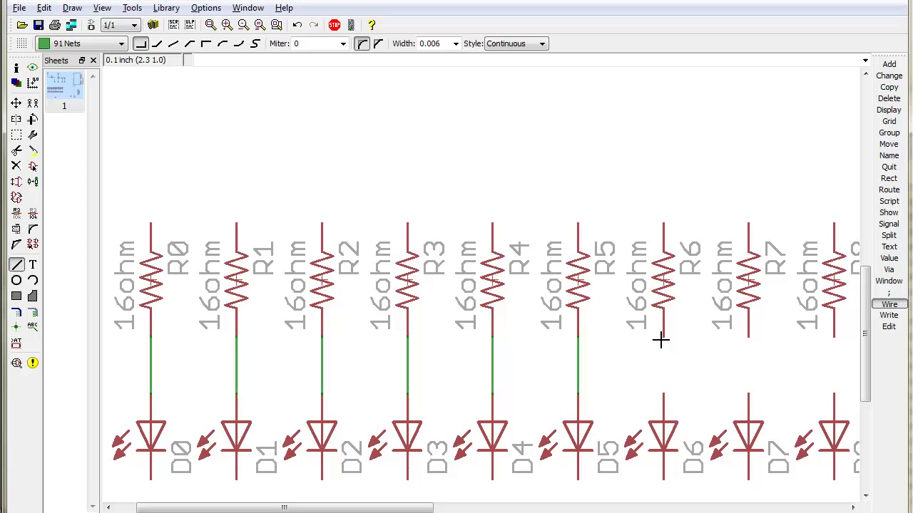
pyautogui.click(663, 394)
pyautogui.click(749, 393)
pyautogui.click(749, 336)
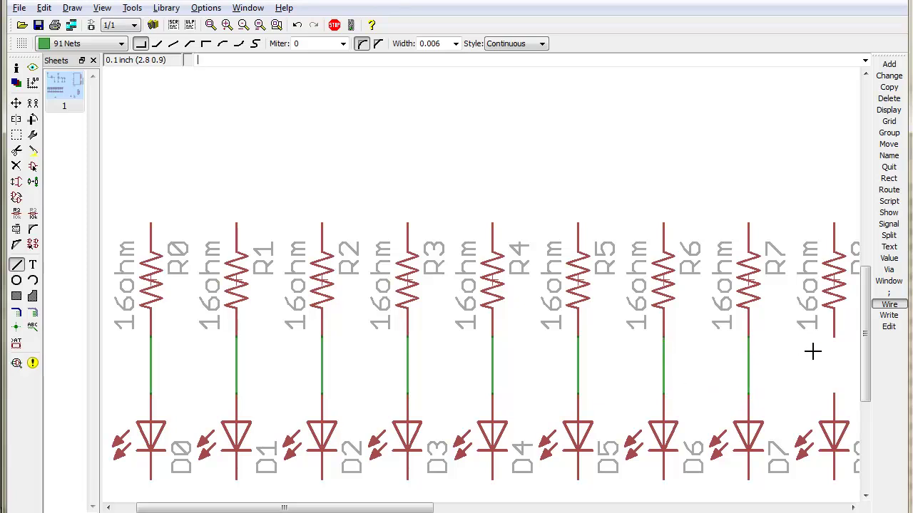
pyautogui.click(834, 336)
pyautogui.hotkey('alt', 'F2')
pyautogui.scroll(1, 426, 383)
pyautogui.scroll(-2, 425, 383)
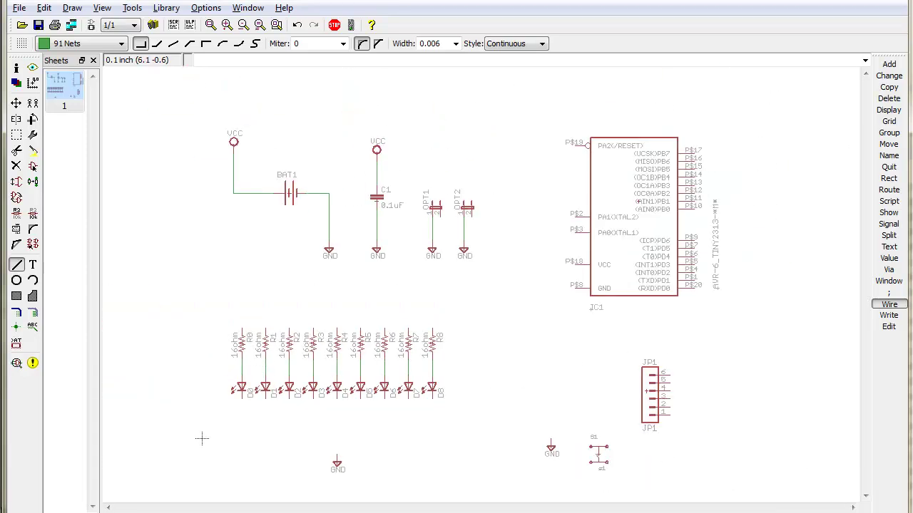
# Open the net classes with the CLASS command and examine the names and widths of the default, power, LED and signal classes.
pyautogui.click(416, 1)
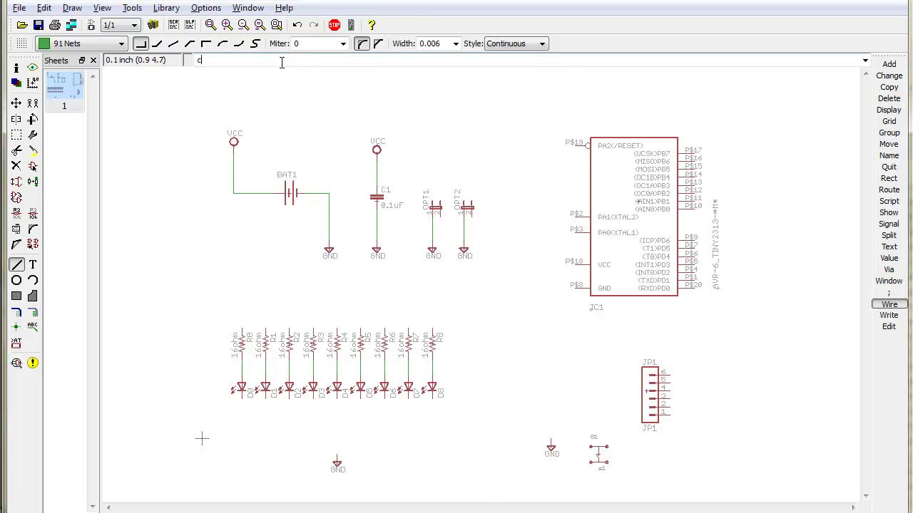
pyautogui.write('lass')
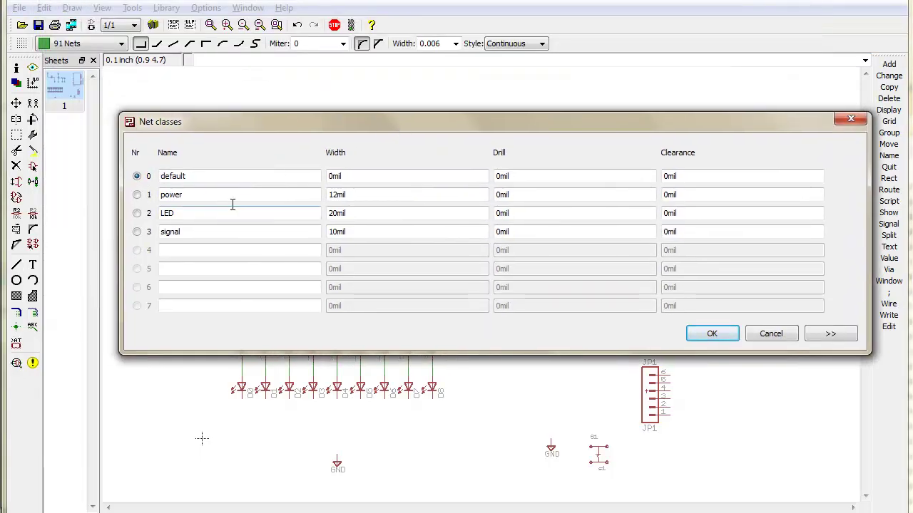
pyautogui.click(189, 201)
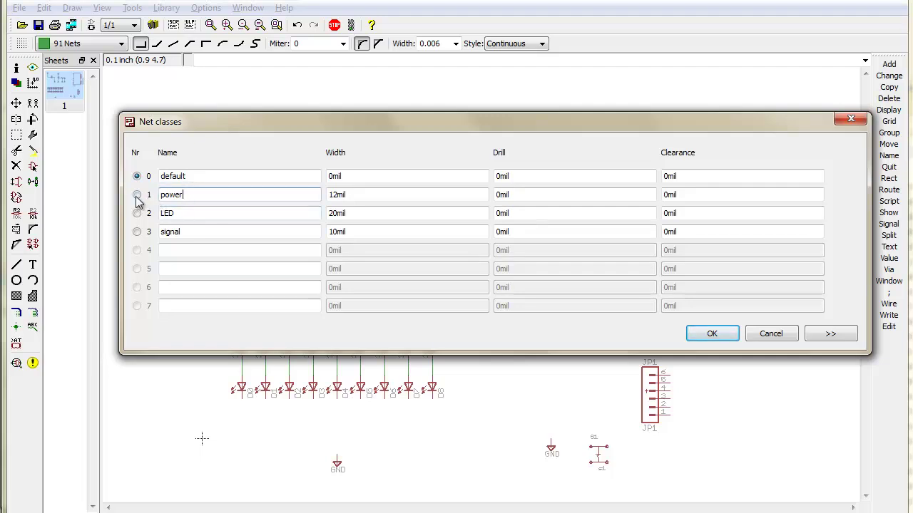
pyautogui.click(387, 194)
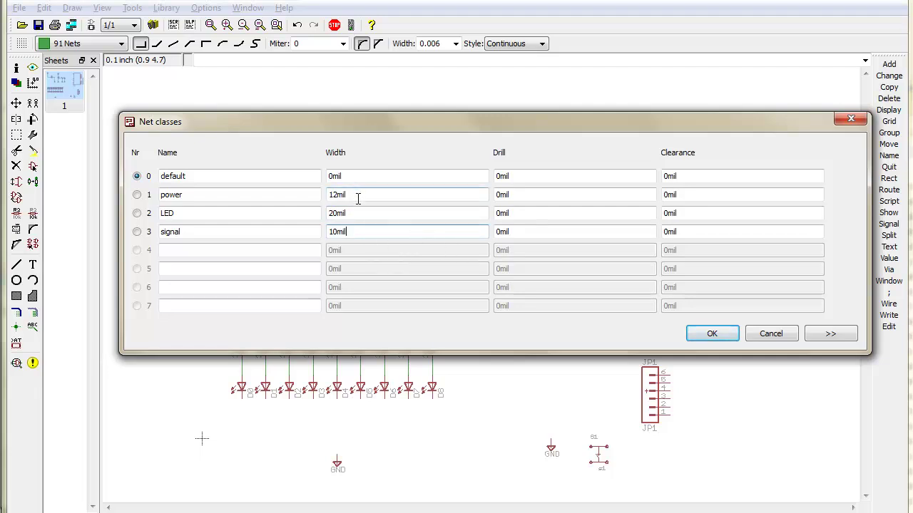
pyautogui.click(360, 176)
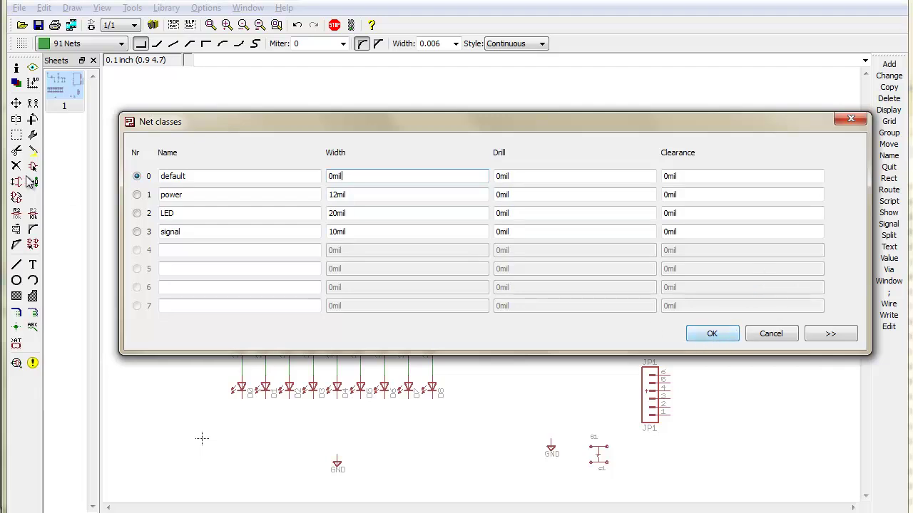
# Accept the net class definitions and assign net class 2 LED to the wire between R0 and D0.
pyautogui.click(188, 213)
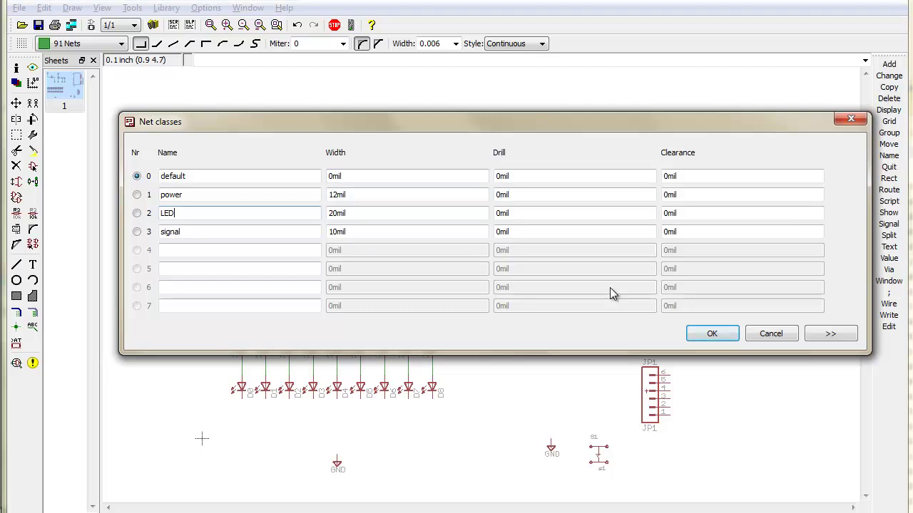
pyautogui.click(711, 335)
pyautogui.scroll(5, 233, 383)
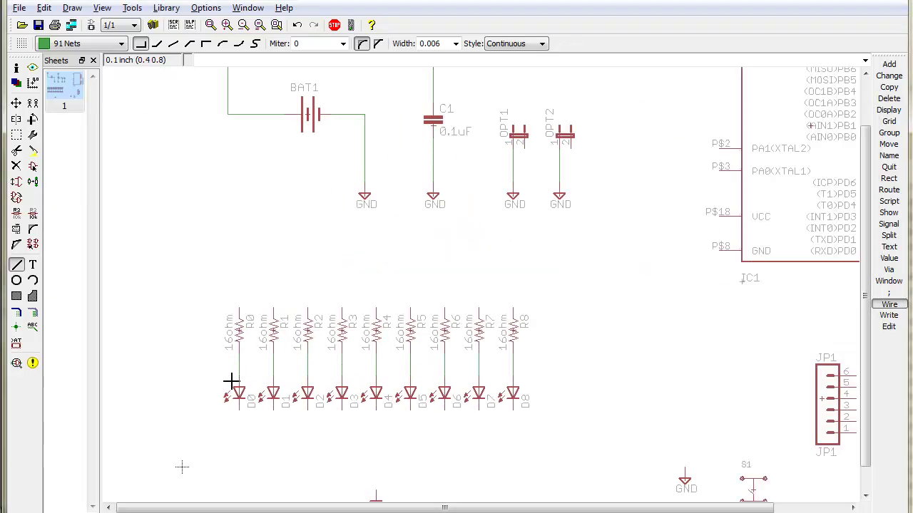
pyautogui.rightClick(253, 339)
pyautogui.click(295, 492)
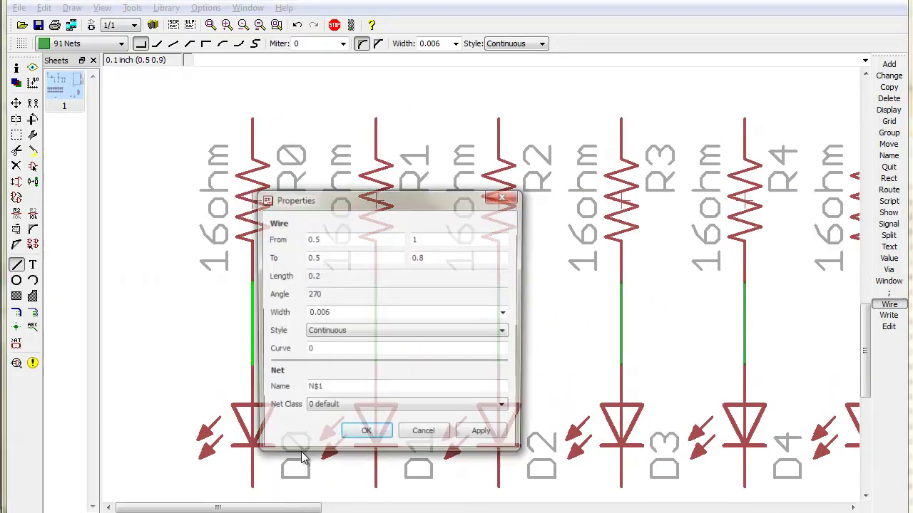
pyautogui.click(336, 408)
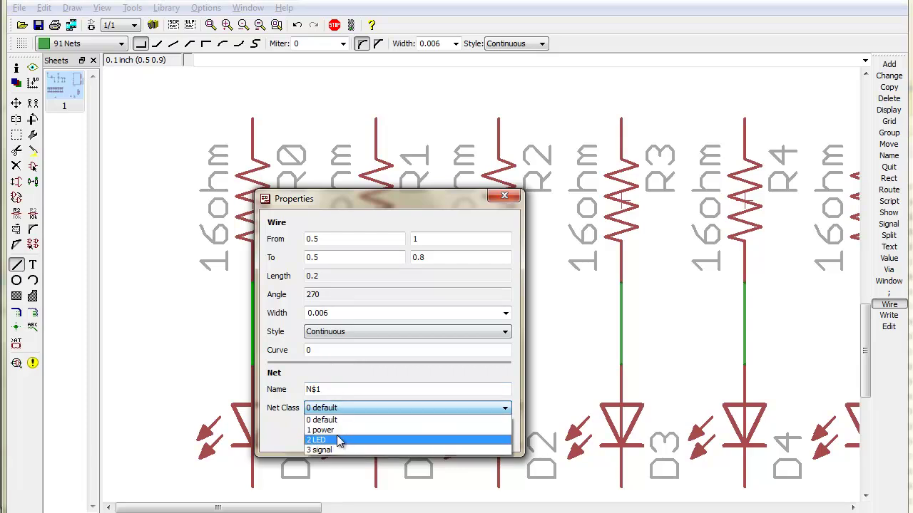
pyautogui.click(340, 440)
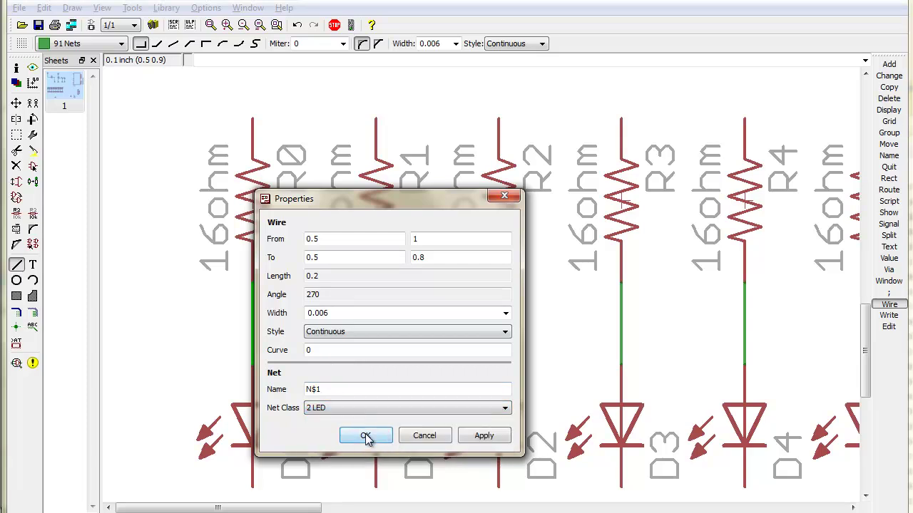
pyautogui.click(363, 435)
pyautogui.rightClick(255, 306)
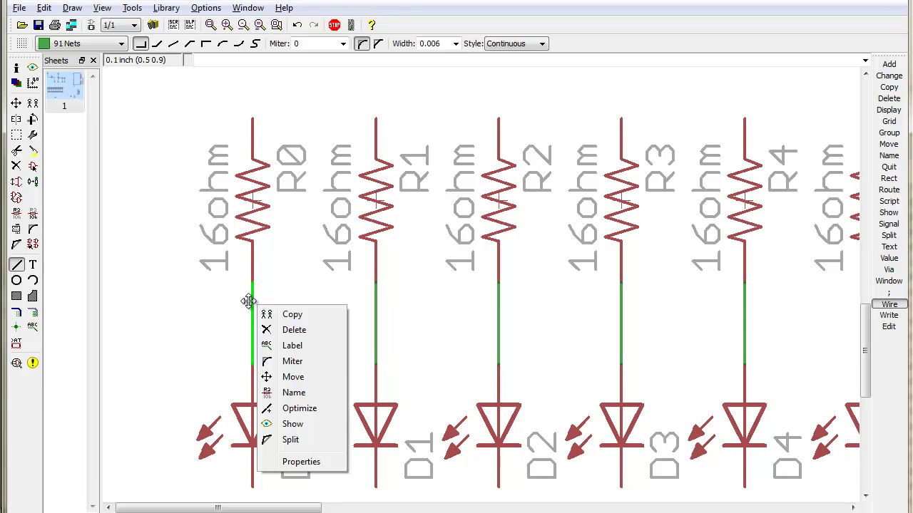
pyautogui.press('Escape')
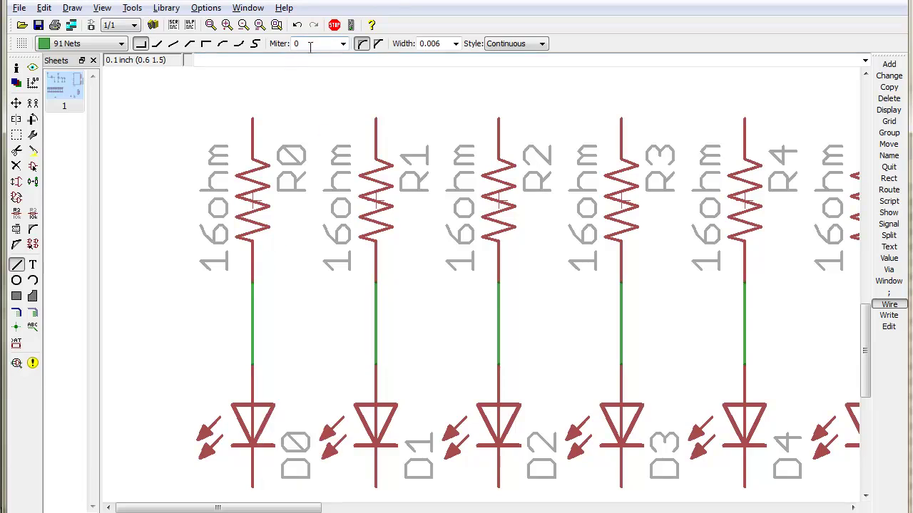
# Run the command "change class 3" and set the wire between R1 and D1 to net class 2 LED in its properties.
pyautogui.write('cha')
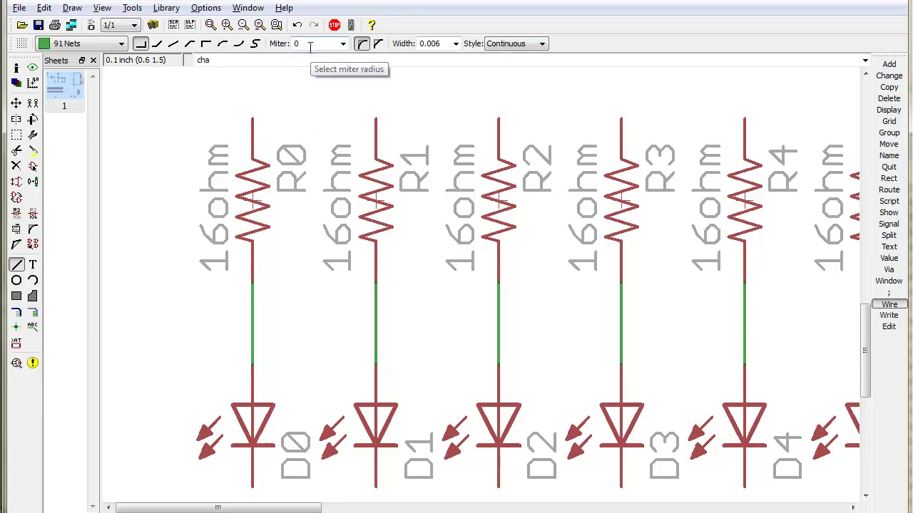
pyautogui.write('snge class 3')
pyautogui.press('Return')
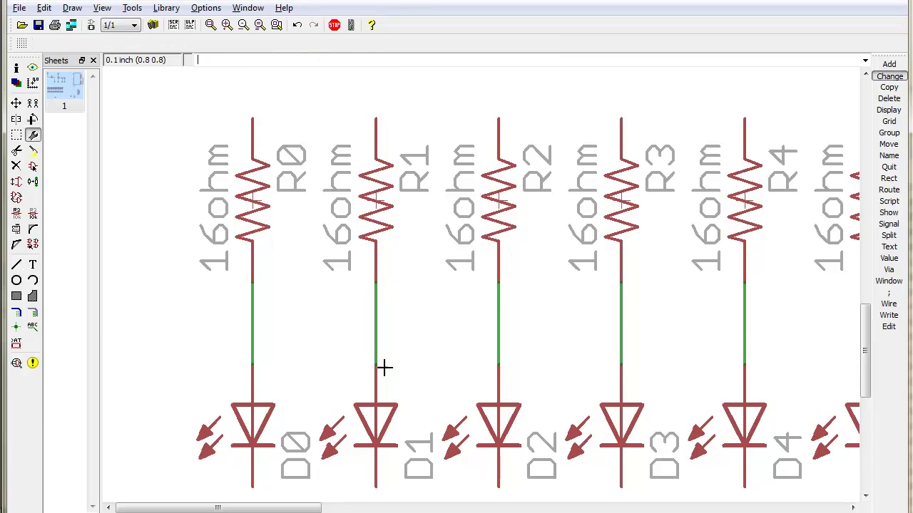
pyautogui.rightClick(376, 336)
pyautogui.click(410, 503)
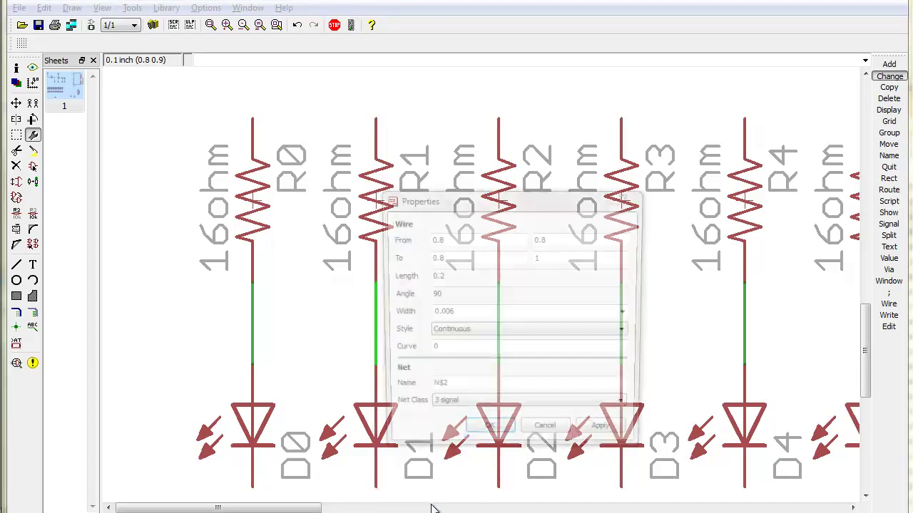
pyautogui.click(482, 408)
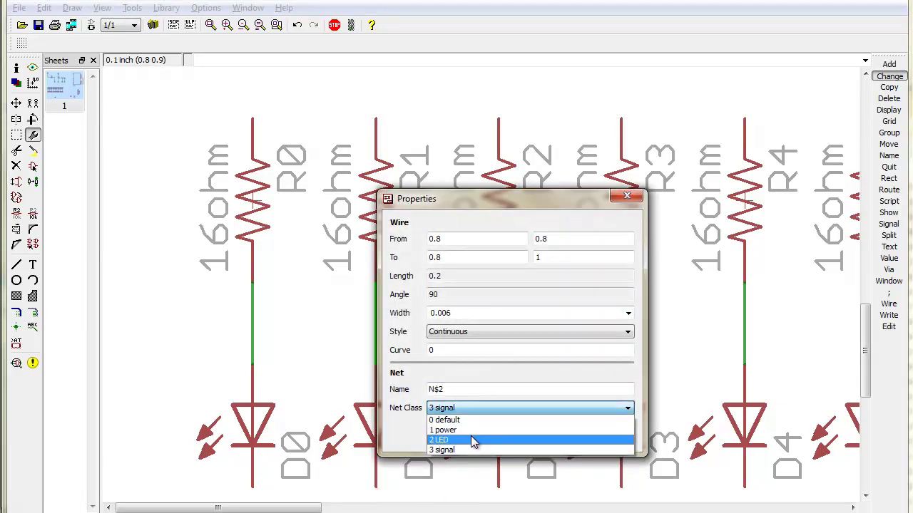
pyautogui.click(472, 437)
pyautogui.click(488, 436)
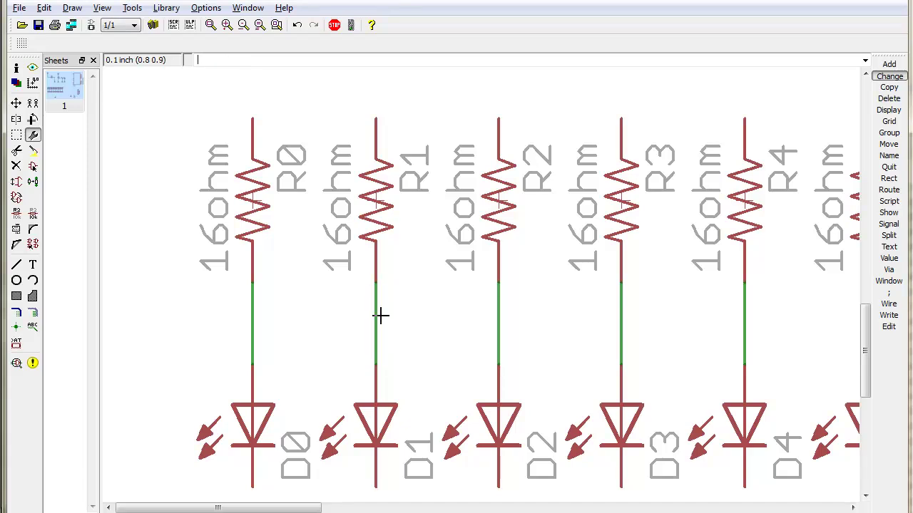
# Apply the active net class change to the remaining resistor-to-LED wires, working along the row from R3 towards R8.
pyautogui.click(621, 320)
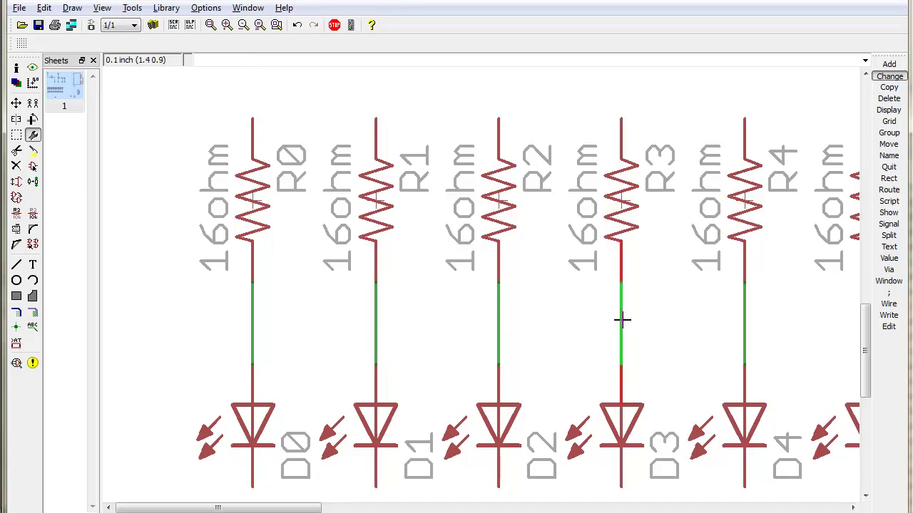
pyautogui.click(745, 322)
pyautogui.click(853, 508)
pyautogui.click(853, 508)
pyautogui.click(853, 508)
pyautogui.click(853, 507)
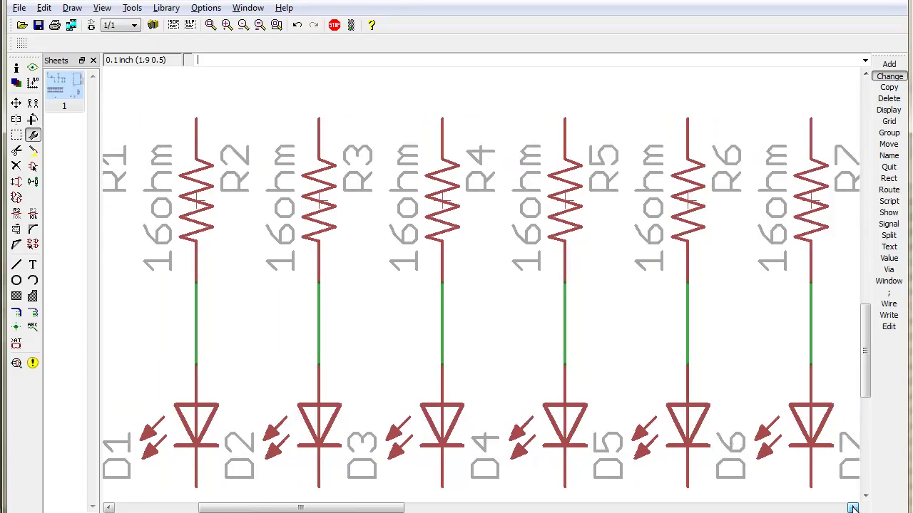
pyautogui.click(852, 507)
pyautogui.click(489, 318)
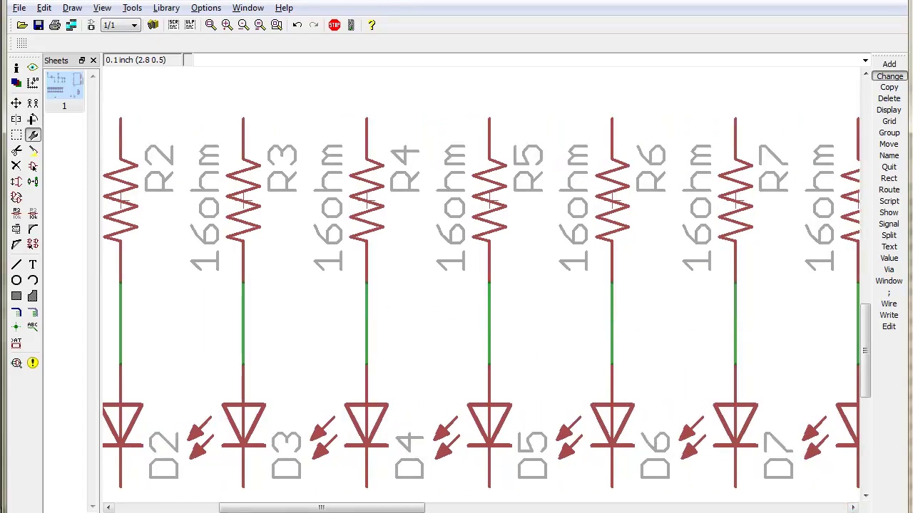
pyautogui.click(852, 508)
pyautogui.click(853, 508)
pyautogui.click(853, 508)
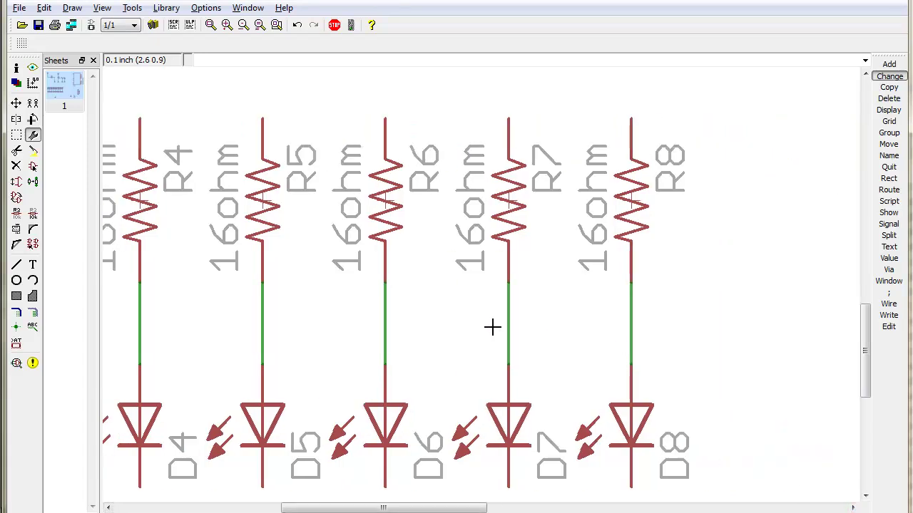
# Set the active net class to 0 default with the CHANGE CLASS command.
pyautogui.click(211, 25)
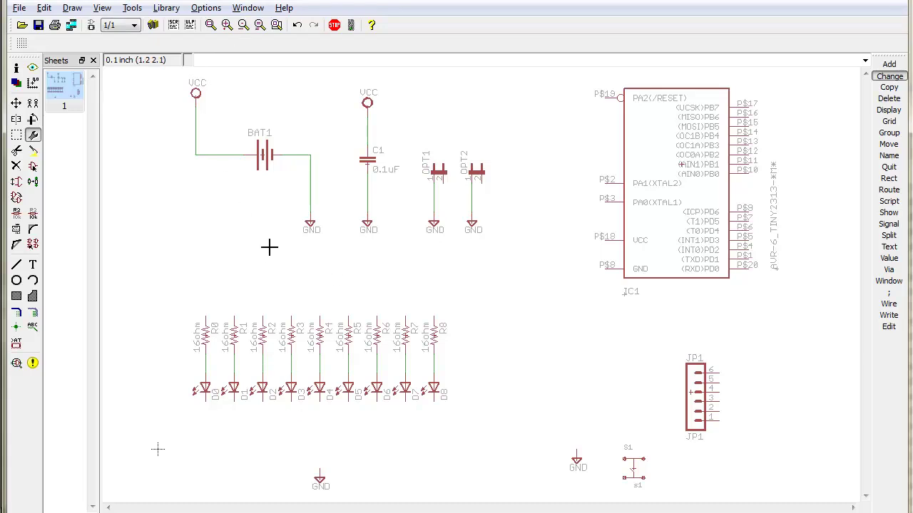
pyautogui.click(238, 58)
pyautogui.write('change class 2')
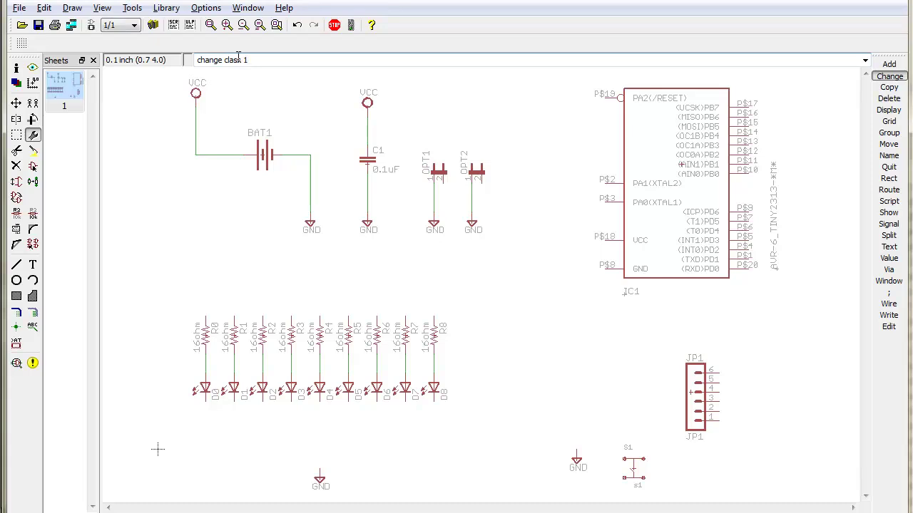
pyautogui.press('Return')
pyautogui.press('Return')
pyautogui.press('Return')
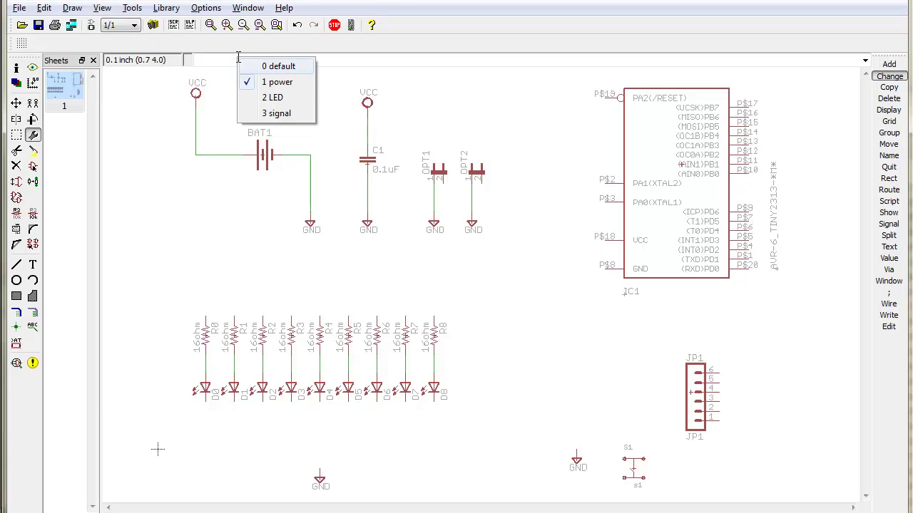
pyautogui.click(285, 66)
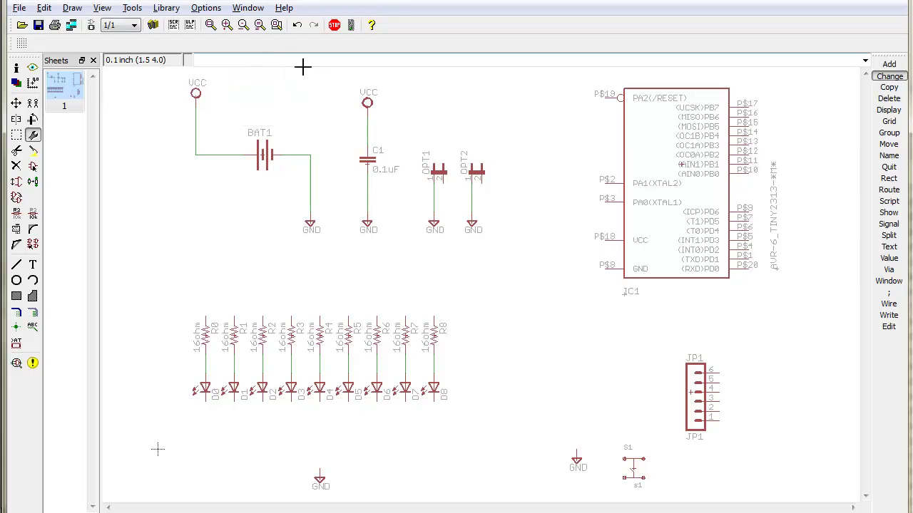
# Draw vertical wire stubs from the upper ends of resistors R0 to R3 up to y = 1.8.
pyautogui.write('wire')
pyautogui.press('Return')
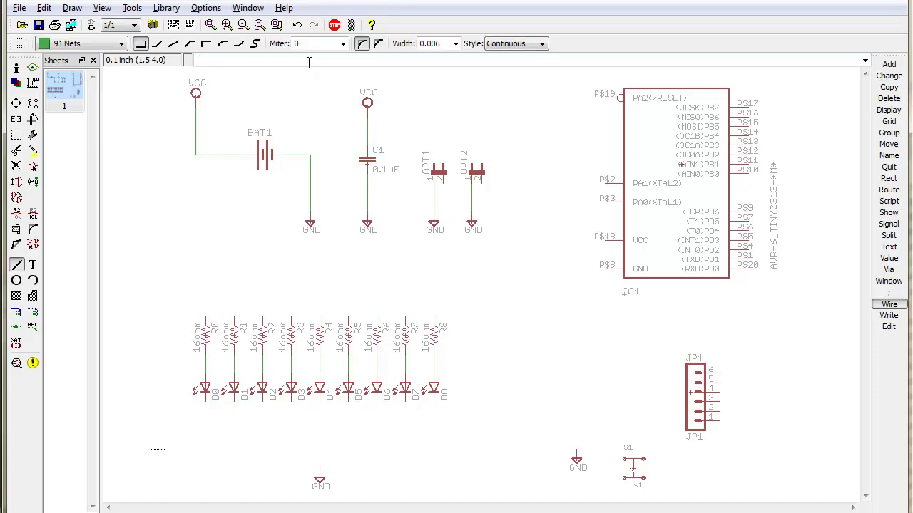
pyautogui.click(206, 310)
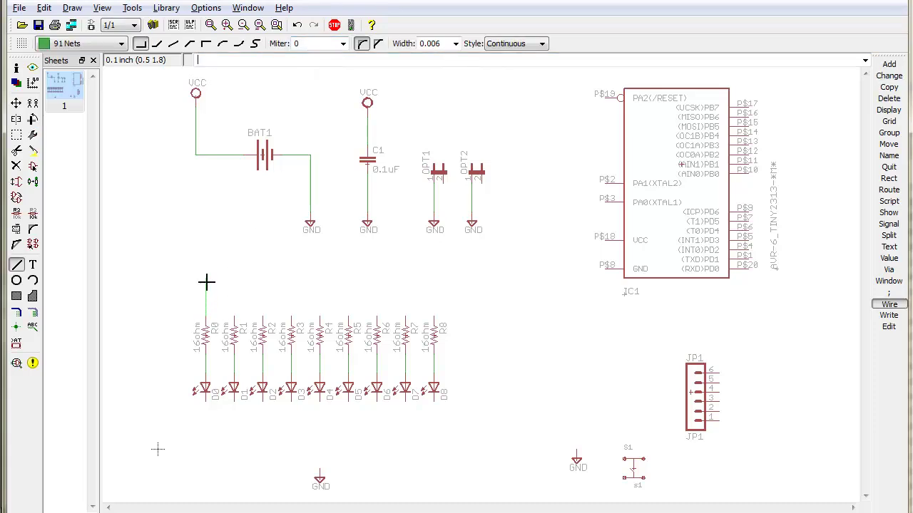
pyautogui.click(234, 315)
pyautogui.doubleClick(234, 278)
pyautogui.click(263, 315)
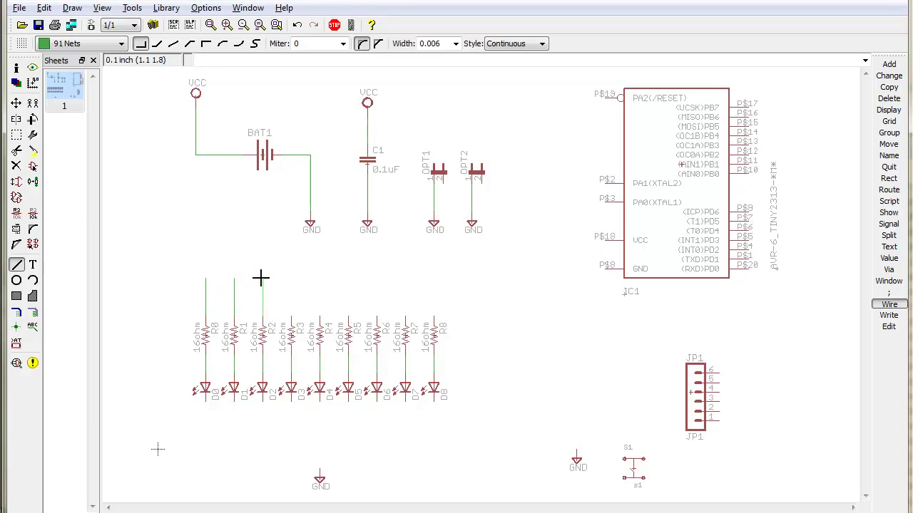
pyautogui.doubleClick(261, 278)
pyautogui.click(291, 315)
pyautogui.doubleClick(290, 278)
# Draw matching vertical wire stubs from the upper ends of resistors R4 to R8 up to y = 1.8.
pyautogui.click(319, 315)
pyautogui.doubleClick(318, 278)
pyautogui.click(348, 315)
pyautogui.doubleClick(344, 282)
pyautogui.click(376, 316)
pyautogui.click(405, 315)
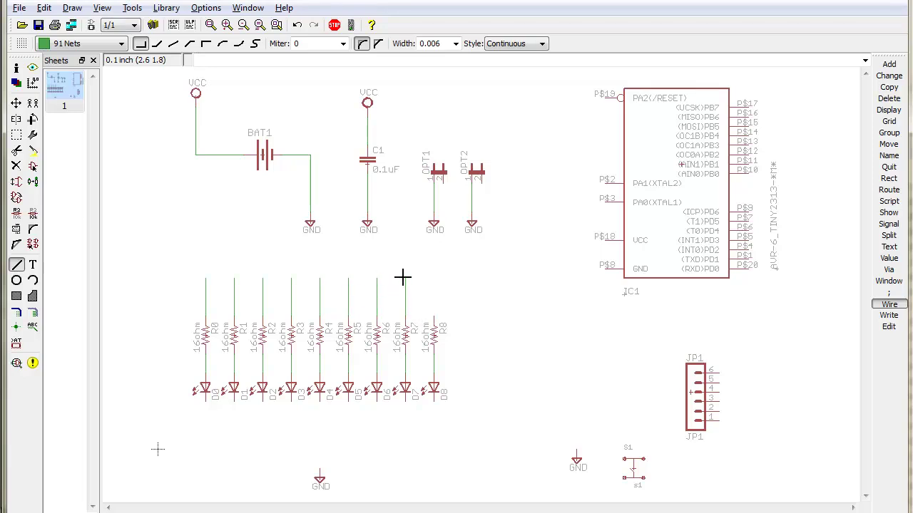
pyautogui.doubleClick(405, 278)
pyautogui.click(431, 311)
# Wire the lower end of D0 down and across to the GND symbol beneath the LED row, using right-angle bends.
pyautogui.click(205, 401)
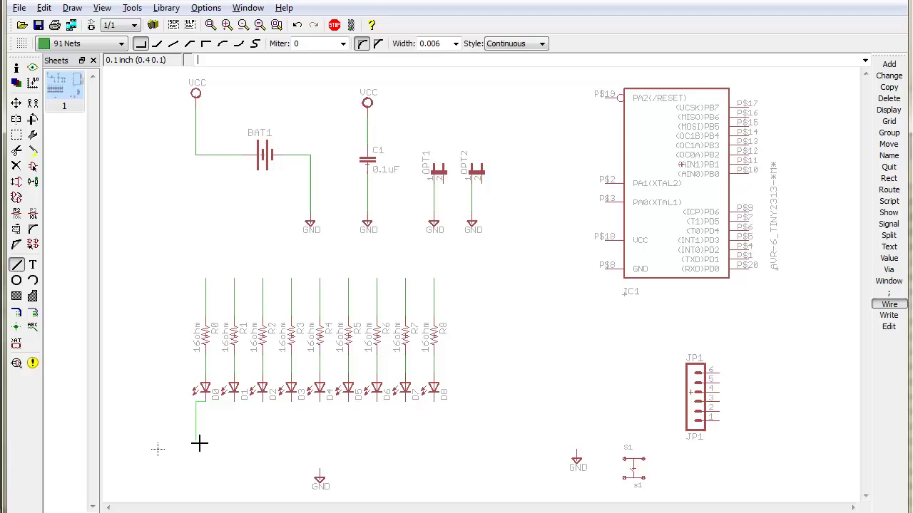
pyautogui.rightClick(317, 469)
pyautogui.rightClick(317, 470)
pyautogui.rightClick(318, 469)
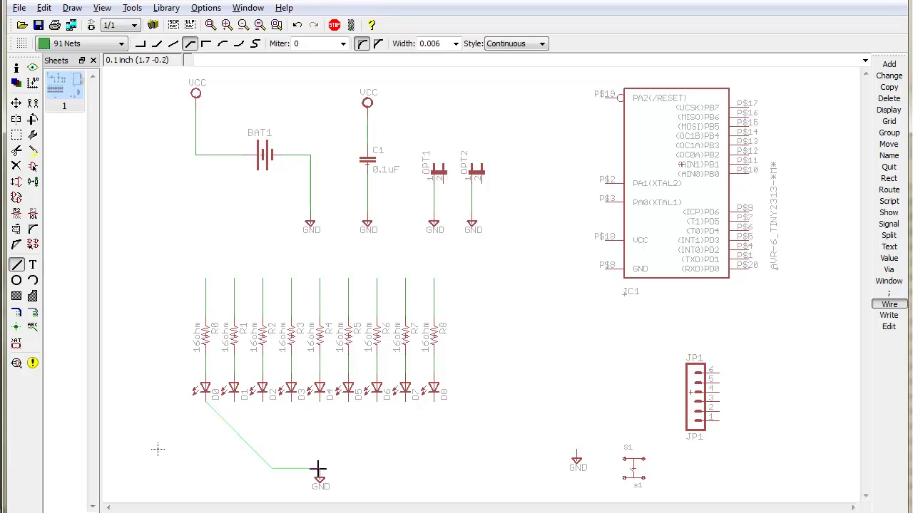
pyautogui.rightClick(318, 470)
pyautogui.rightClick(318, 470)
pyautogui.rightClick(317, 470)
pyautogui.rightClick(317, 469)
pyautogui.rightClick(317, 469)
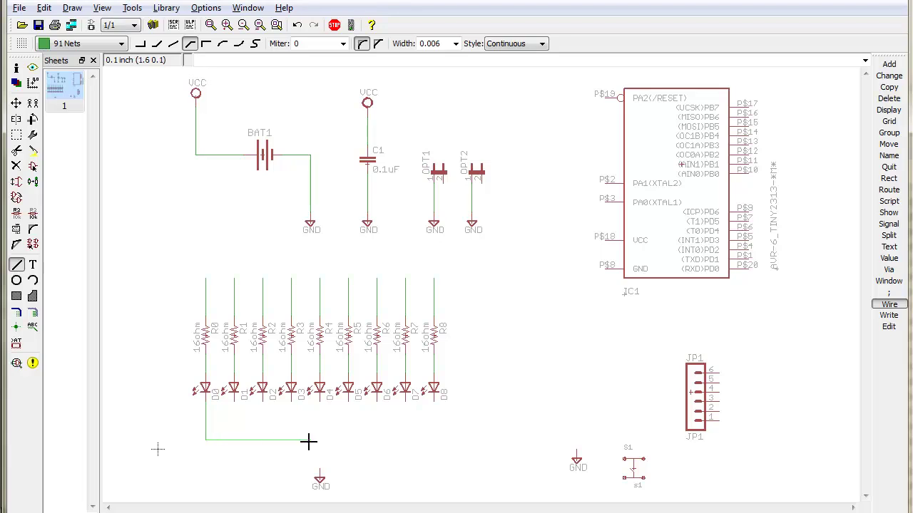
pyautogui.click(321, 443)
# Check the net name and net class in the properties of the D0 ground wire and the BAT1 ground wire.
pyautogui.rightClick(266, 440)
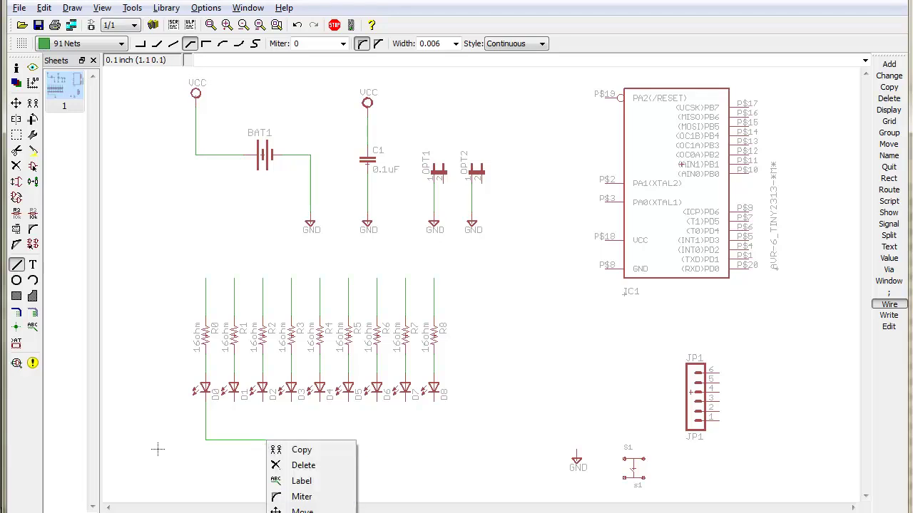
pyautogui.click(308, 512)
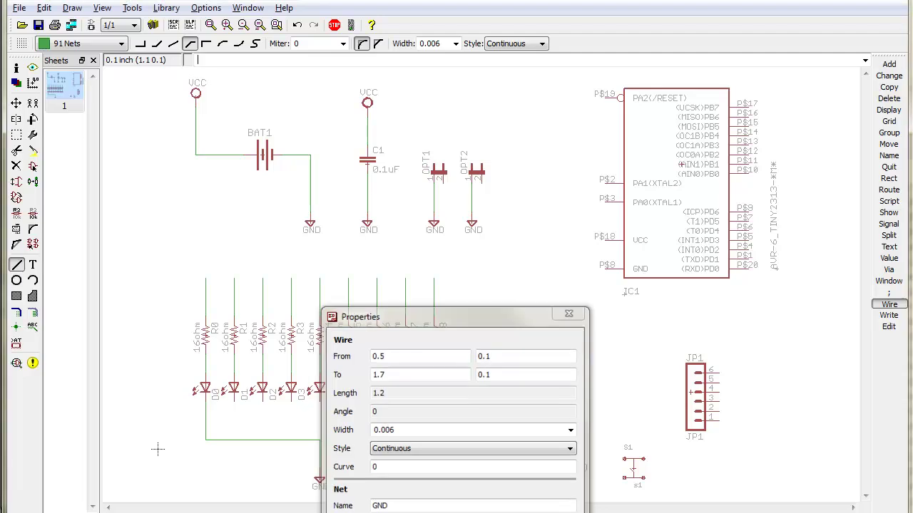
pyautogui.press('Return')
pyautogui.rightClick(311, 164)
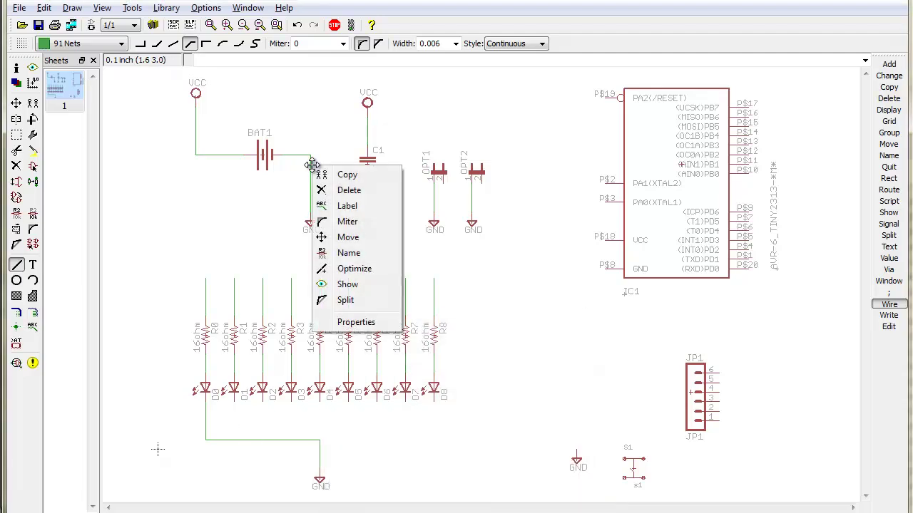
pyautogui.click(353, 325)
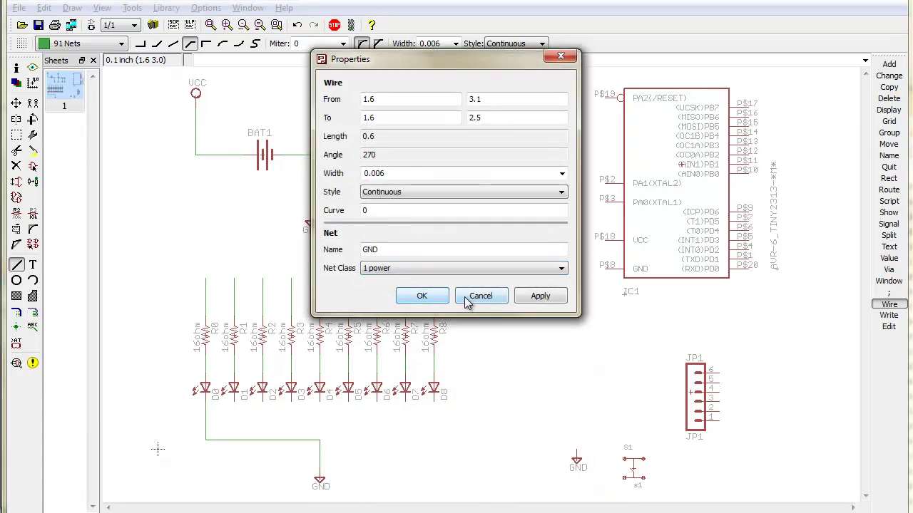
pyautogui.click(441, 299)
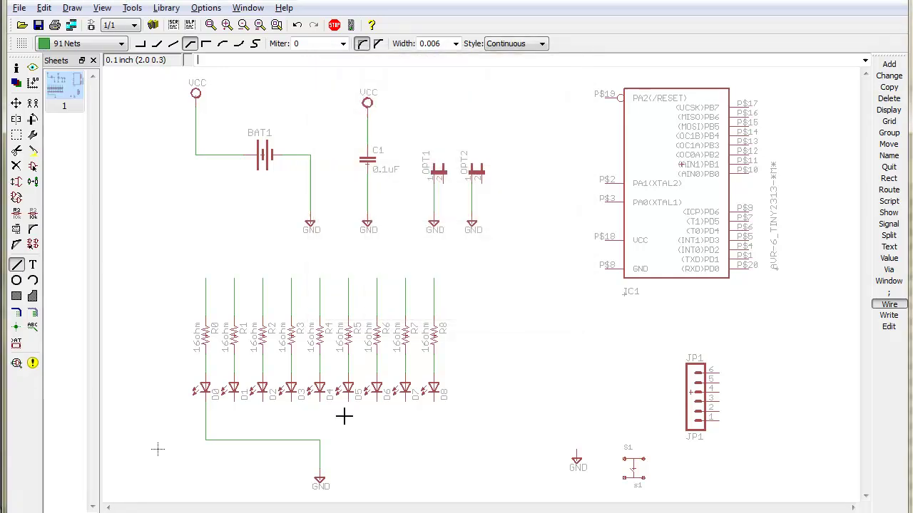
# Wire the lower ends of D8 and D7 to the ground line beneath the LED row with right-angle bends.
pyautogui.click(318, 443)
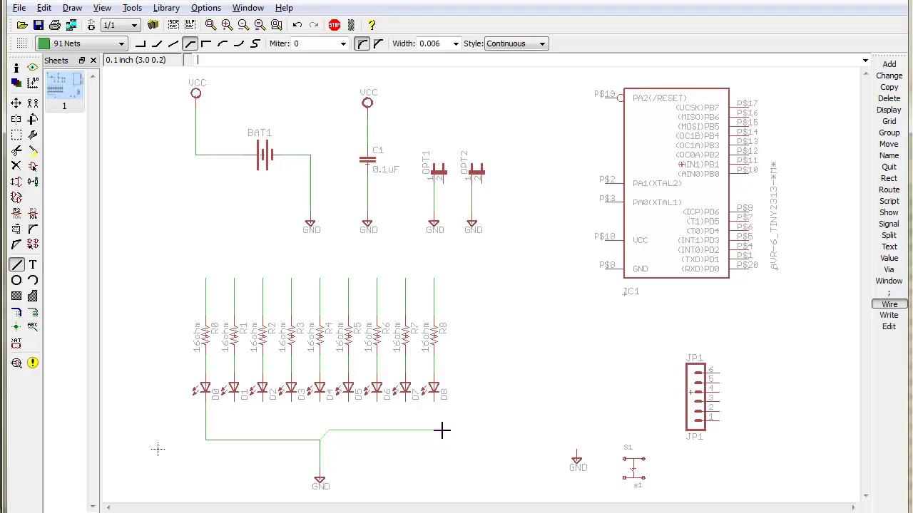
pyautogui.rightClick(433, 404)
pyautogui.rightClick(432, 403)
pyautogui.click(431, 403)
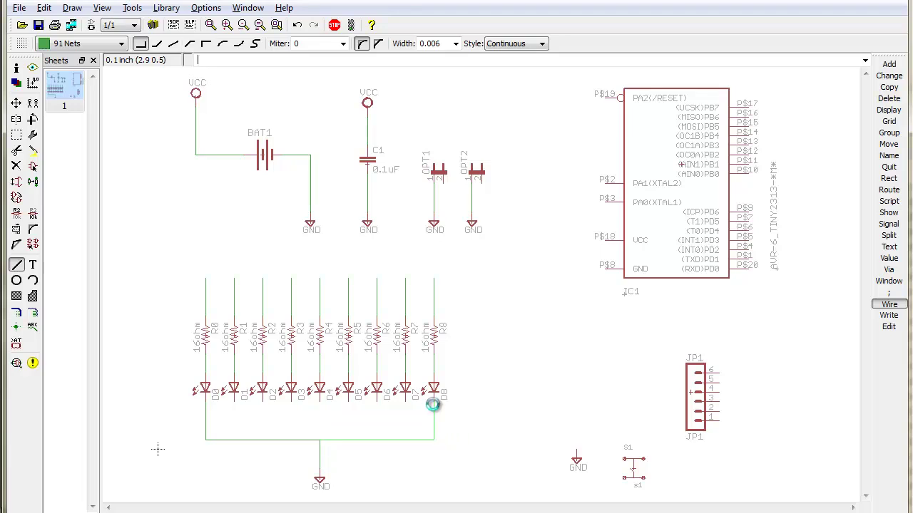
pyautogui.click(404, 403)
pyautogui.click(406, 440)
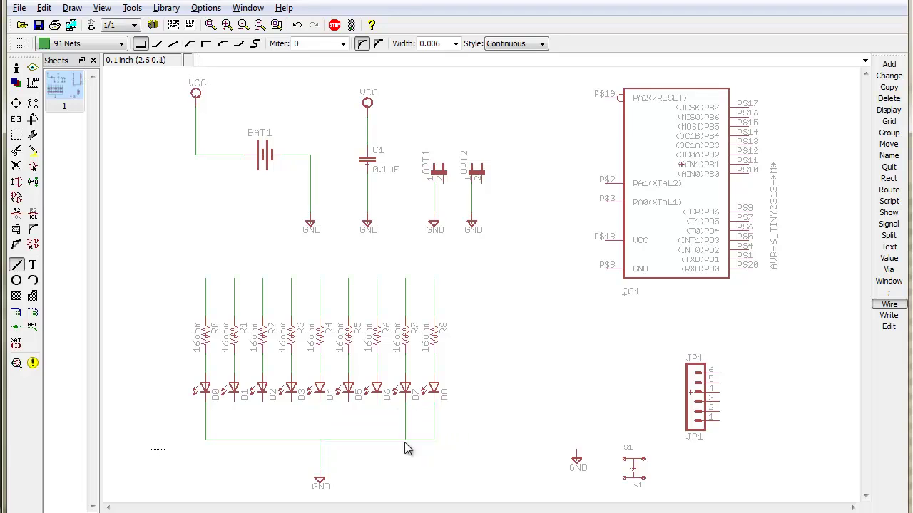
# Wire the lower ends of LEDs D6 to D1 straight down to the ground line beneath the LED row.
pyautogui.click(377, 402)
pyautogui.click(377, 440)
pyautogui.click(348, 401)
pyautogui.click(319, 439)
pyautogui.click(291, 401)
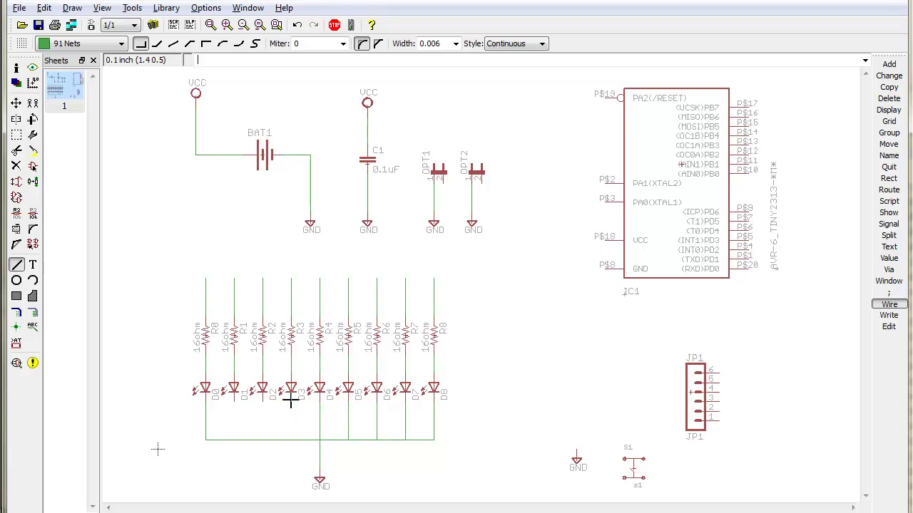
pyautogui.click(291, 440)
pyautogui.click(262, 401)
pyautogui.click(234, 402)
pyautogui.click(234, 440)
# Place junctions on the ground line at each of the nine LED wires from D0 to D8.
pyautogui.scroll(1, 231, 452)
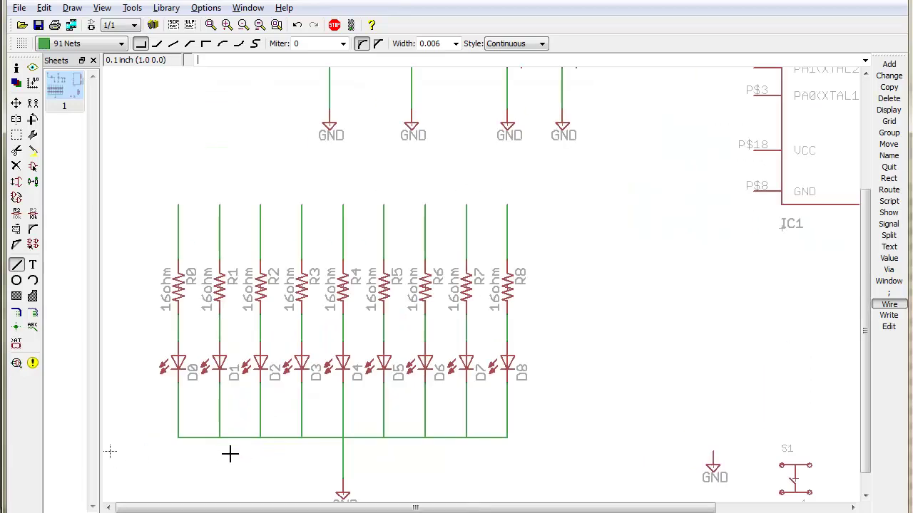
pyautogui.scroll(1, 265, 435)
pyautogui.scroll(-1, 228, 442)
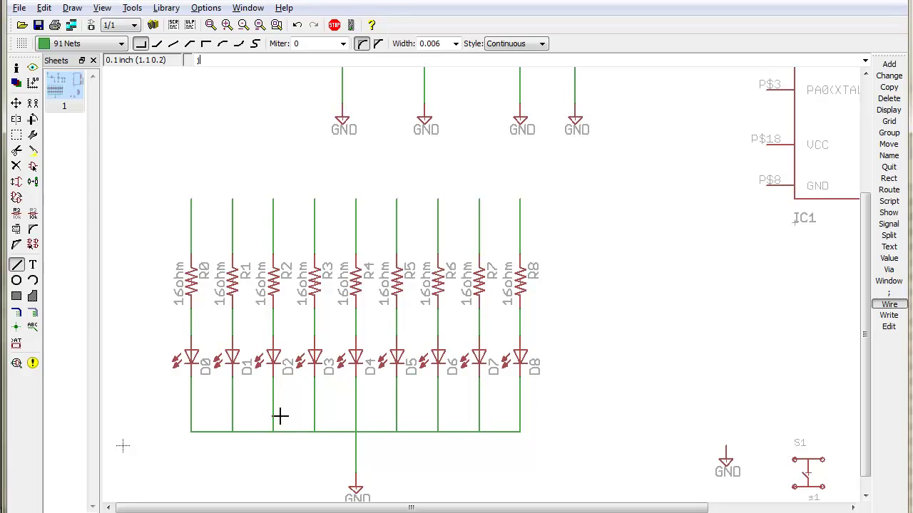
pyautogui.press('Return')
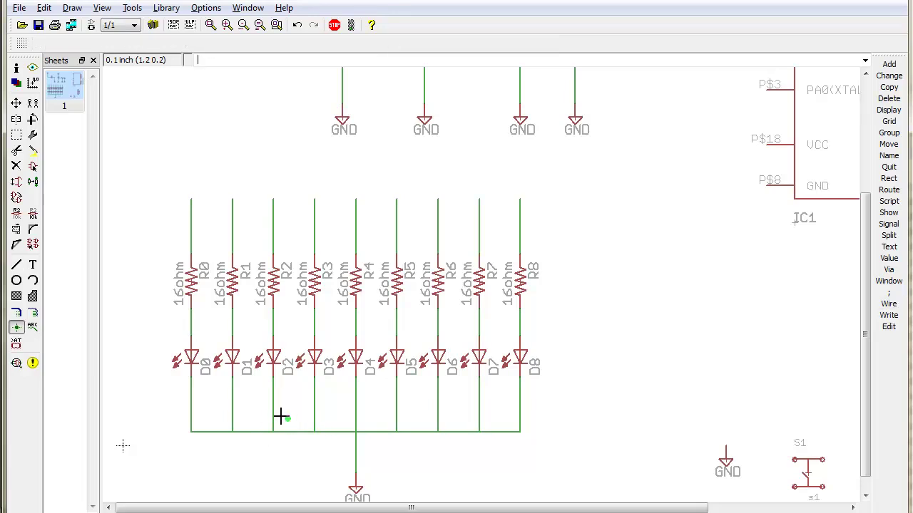
pyautogui.click(191, 433)
pyautogui.click(233, 432)
pyautogui.click(274, 432)
pyautogui.click(315, 432)
pyautogui.click(356, 432)
pyautogui.click(396, 432)
pyautogui.click(438, 432)
pyautogui.click(480, 432)
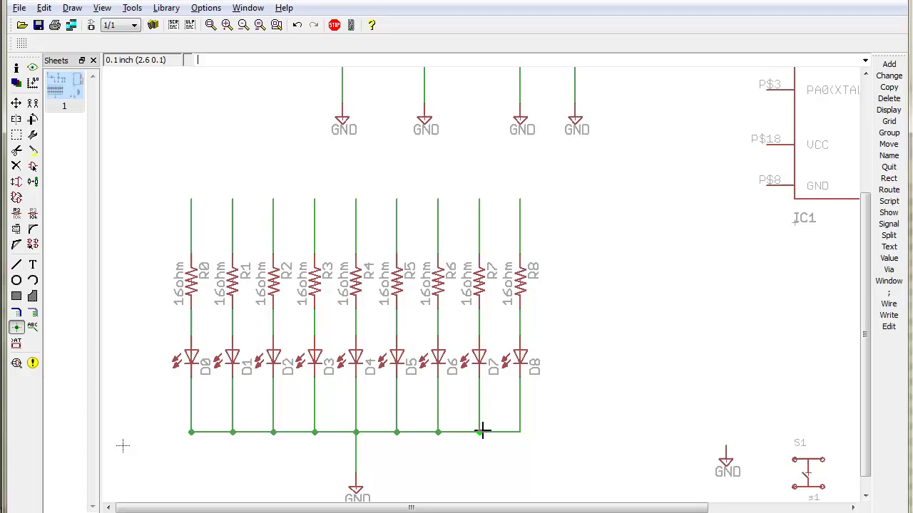
pyautogui.click(520, 432)
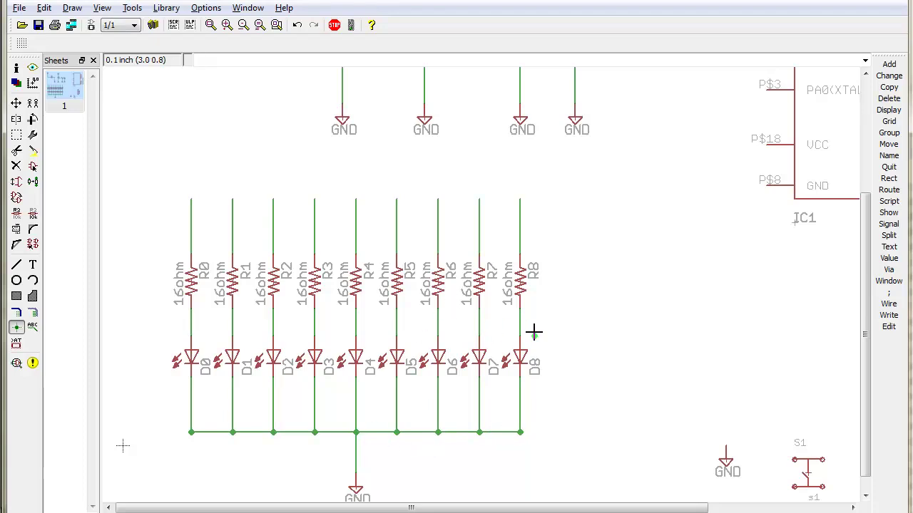
# Draw horizontal wire stubs from all six pins of JP1 out to x = 6.3.
pyautogui.scroll(-2, 514, 339)
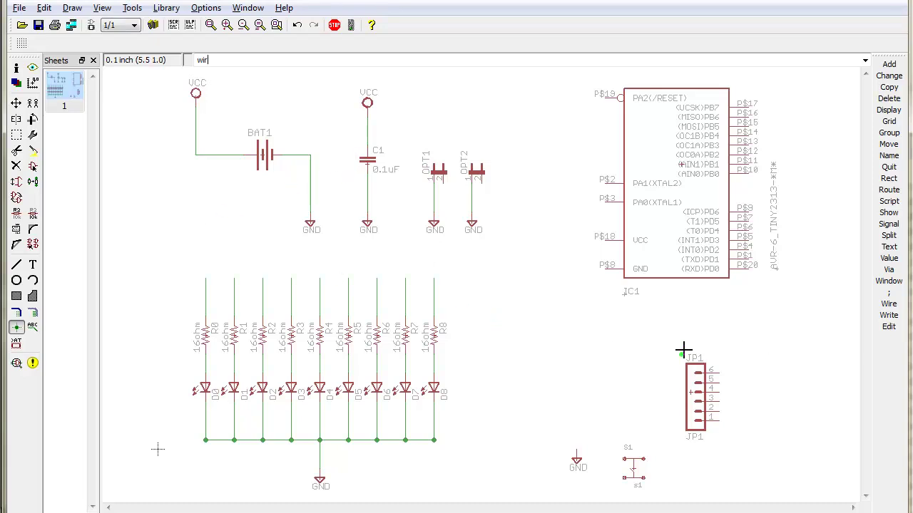
pyautogui.press('Return')
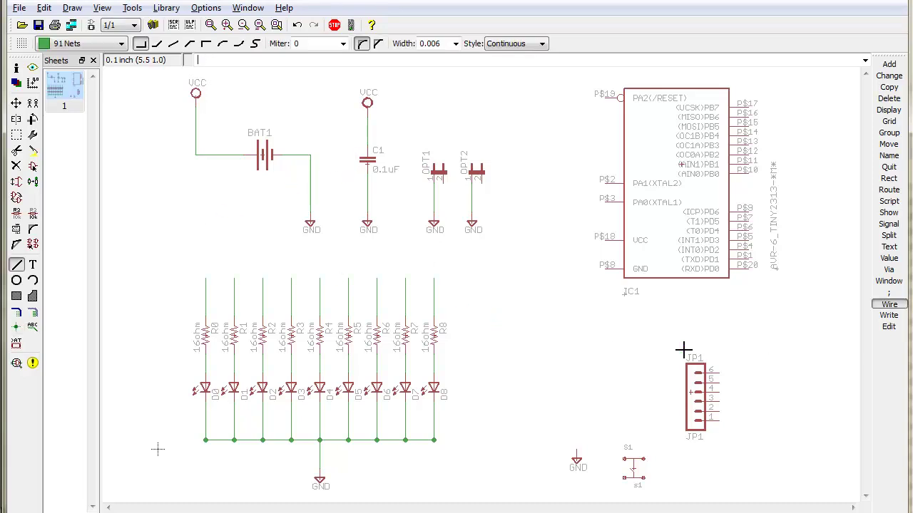
pyautogui.click(726, 372)
pyautogui.doubleClick(759, 373)
pyautogui.rightClick(720, 383)
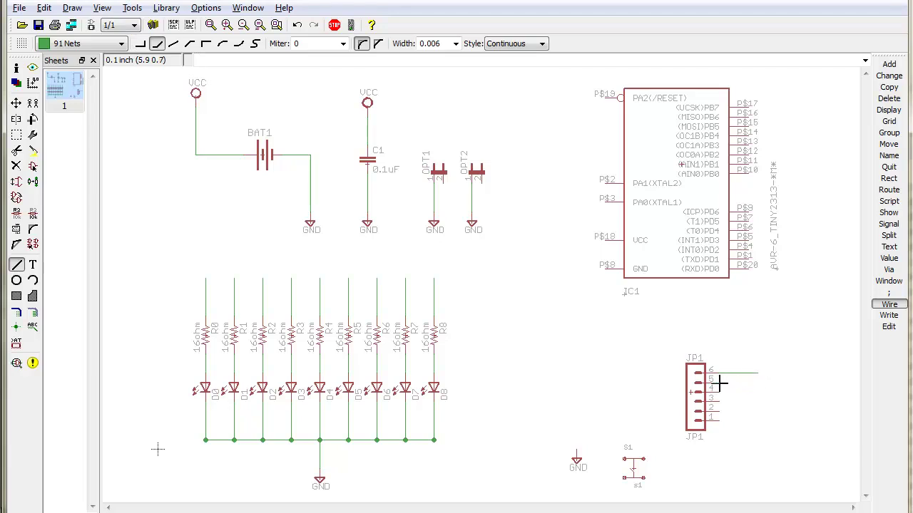
pyautogui.click(720, 383)
pyautogui.click(720, 394)
pyautogui.doubleClick(759, 393)
pyautogui.doubleClick(757, 401)
pyautogui.doubleClick(757, 411)
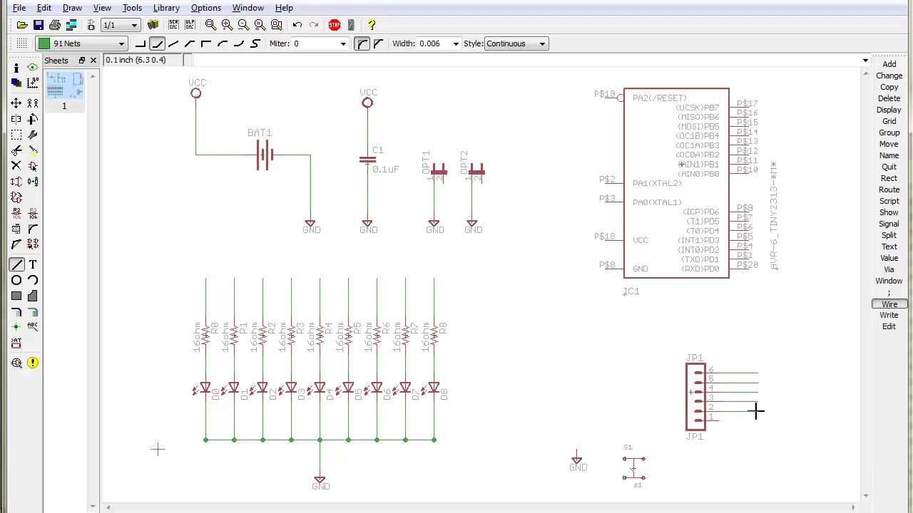
pyautogui.click(719, 421)
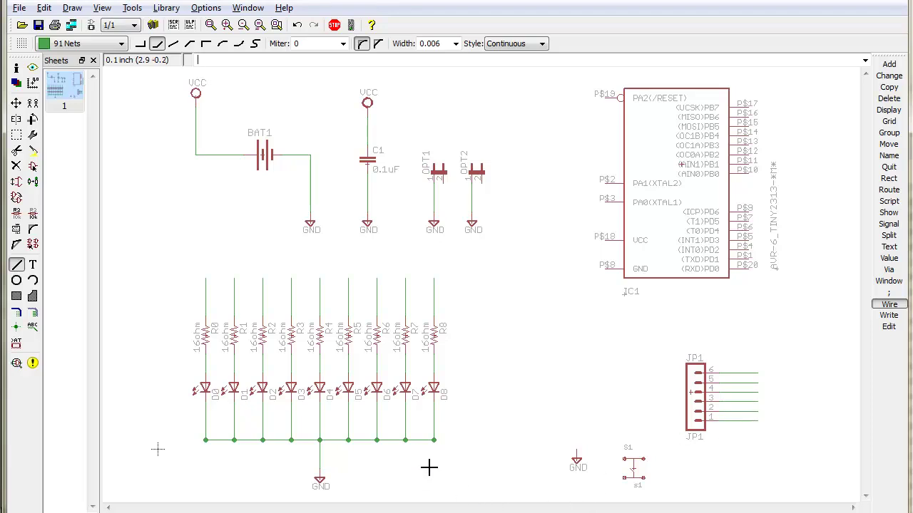
# Rotate the GND symbol beside S1 to lie sideways with its pin facing the switch's upper pin, in line with it.
pyautogui.write('move')
pyautogui.press('Return')
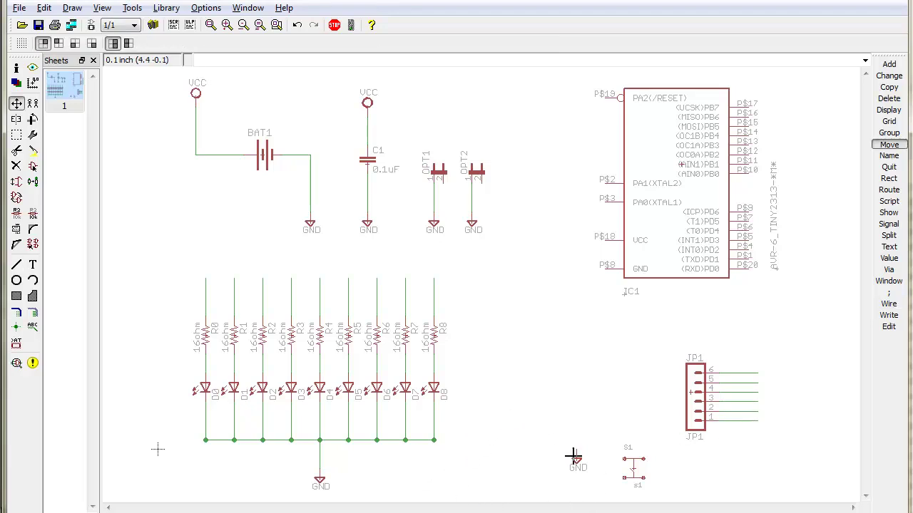
pyautogui.click(575, 457)
pyautogui.rightClick(574, 465)
pyautogui.rightClick(567, 462)
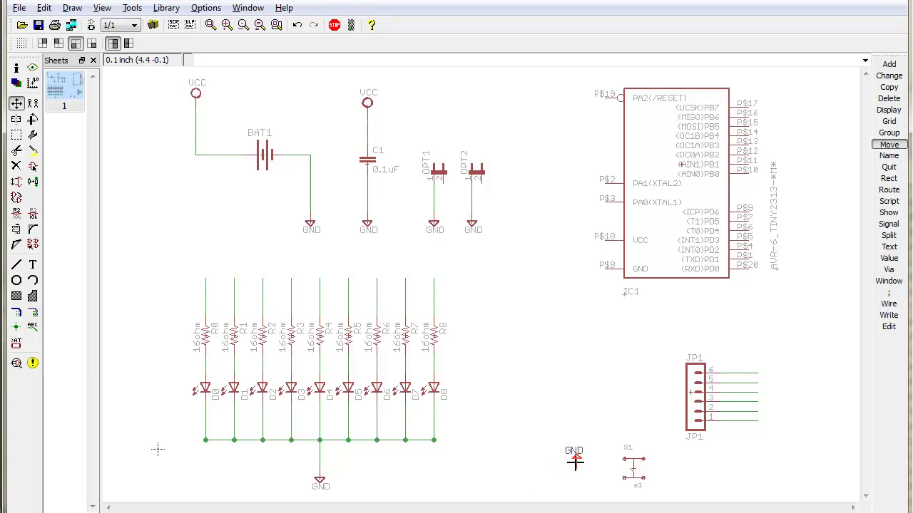
pyautogui.rightClick(575, 461)
pyautogui.click(584, 459)
# Wire the GND symbol to S1, extend a stub from the switch's opposite side, and place junctions at its two upper pins.
pyautogui.write('wi')
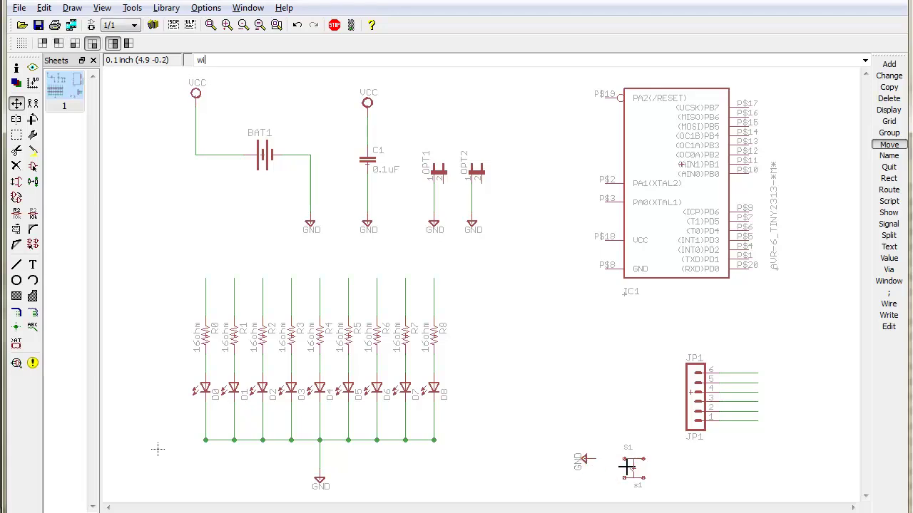
pyautogui.write('re')
pyautogui.press('Return')
pyautogui.click(589, 459)
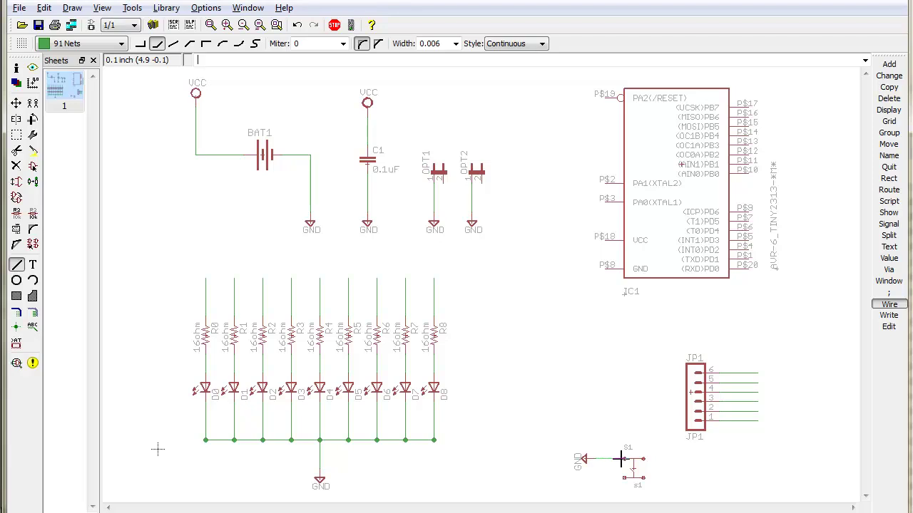
pyautogui.click(644, 459)
pyautogui.click(690, 459)
pyautogui.hotkey('alt', 'j')
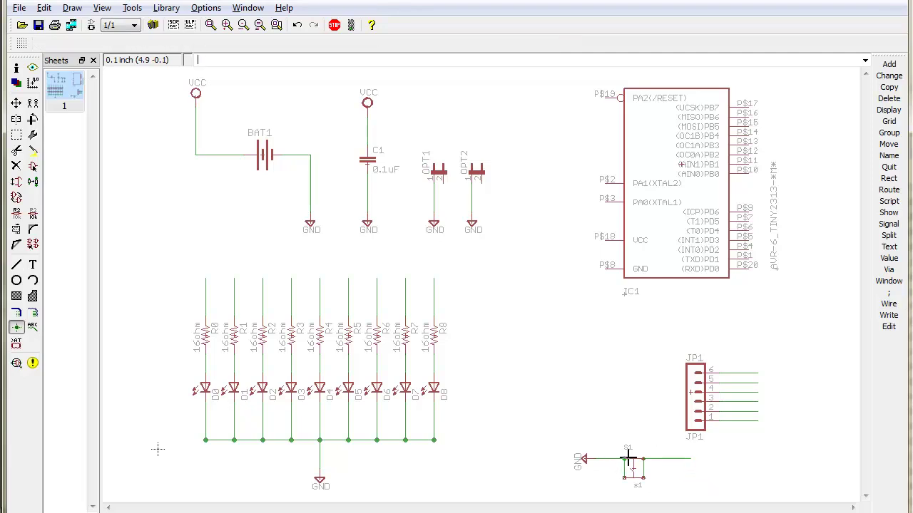
pyautogui.click(624, 460)
# Rotate the AVR-6_TINY2313-*M* label to horizontal and move it above IC1.
pyautogui.press('F7')
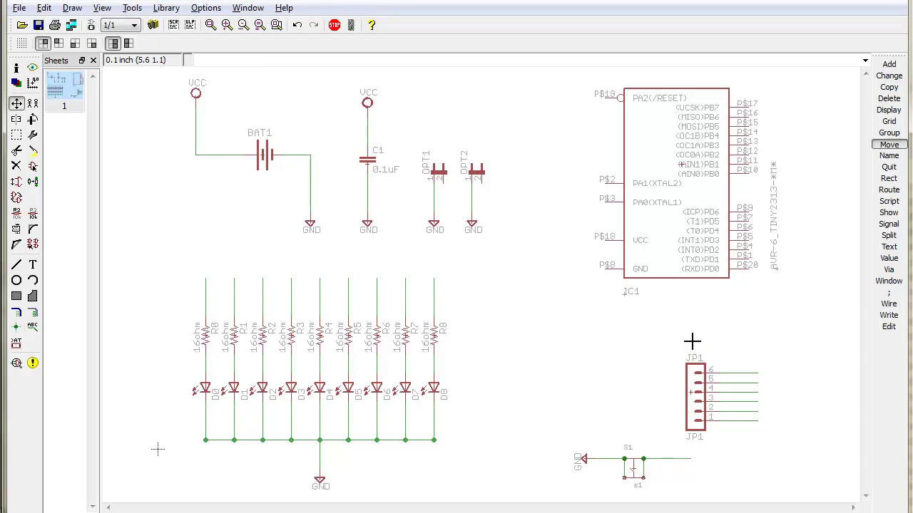
pyautogui.click(778, 270)
pyautogui.rightClick(746, 214)
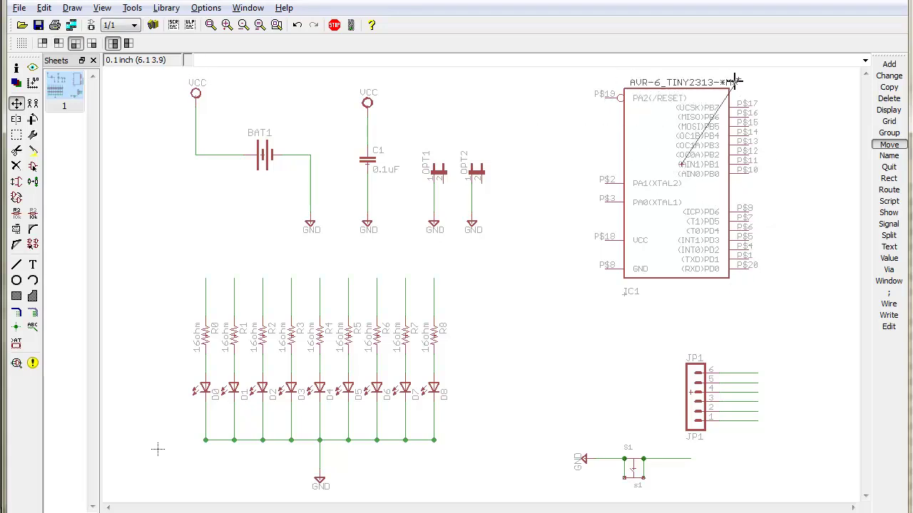
pyautogui.click(709, 74)
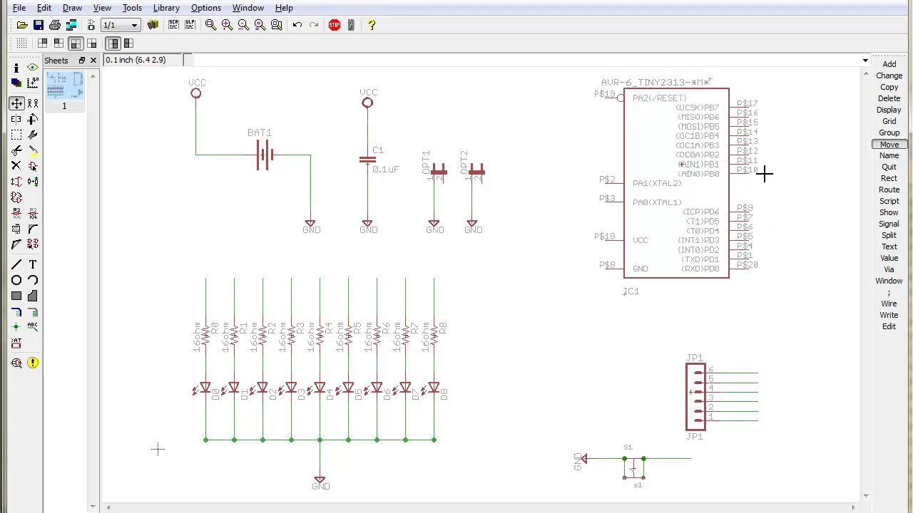
# Draw horizontal wire stubs from IC1's PA2, PA1, PA0, VCC and GND pins out to x = 4.2.
pyautogui.hotkey('ctrl', 'w')
pyautogui.click(604, 97)
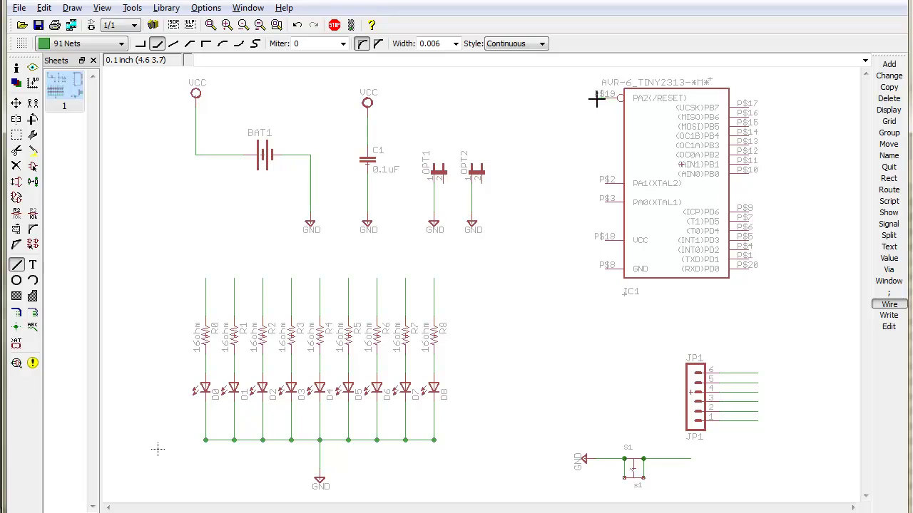
pyautogui.click(557, 99)
pyautogui.press('Escape')
pyautogui.click(604, 183)
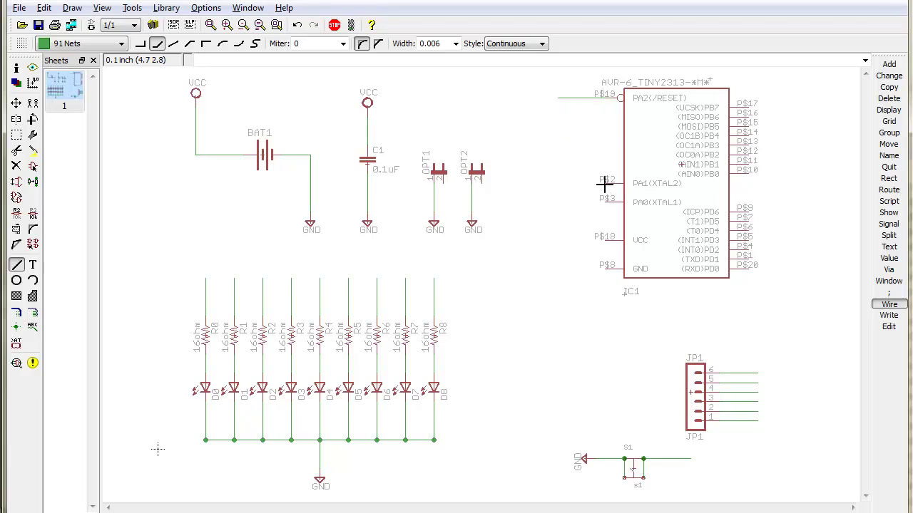
pyautogui.click(557, 183)
pyautogui.press('Escape')
pyautogui.click(607, 200)
pyautogui.click(557, 203)
pyautogui.press('Escape')
pyautogui.click(604, 239)
pyautogui.click(608, 269)
pyautogui.doubleClick(557, 268)
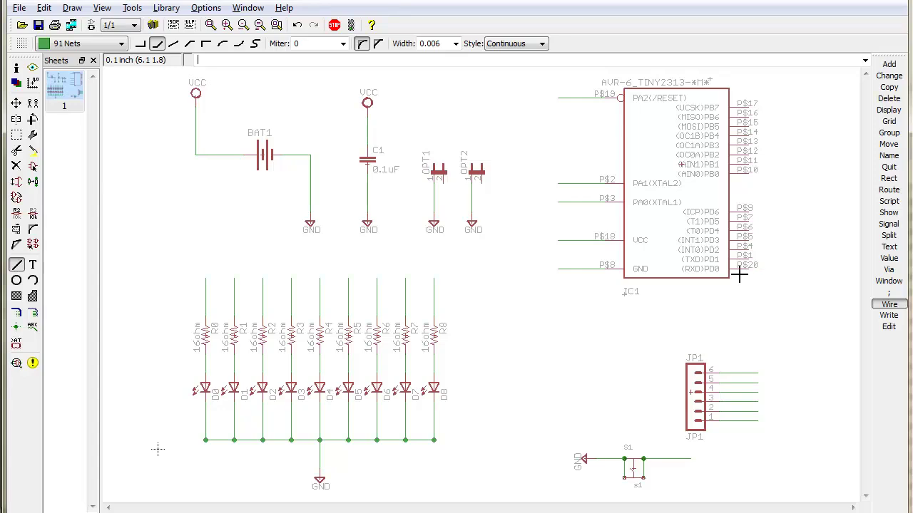
# Draw horizontal wire stubs from IC1's PD0 to PD6 pins out to x = 6.7.
pyautogui.click(746, 268)
pyautogui.click(794, 271)
pyautogui.scroll(4, 730, 254)
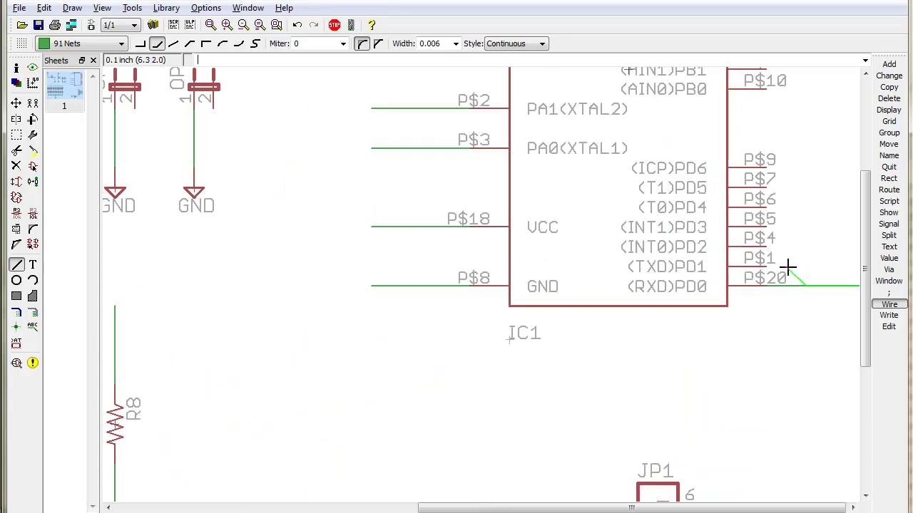
pyautogui.scroll(-4, 777, 270)
pyautogui.click(769, 265)
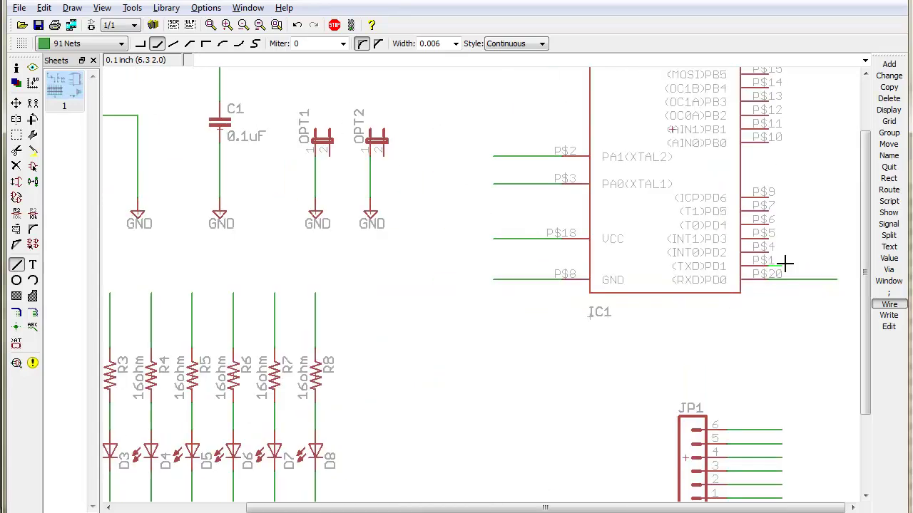
pyautogui.click(838, 265)
pyautogui.click(769, 252)
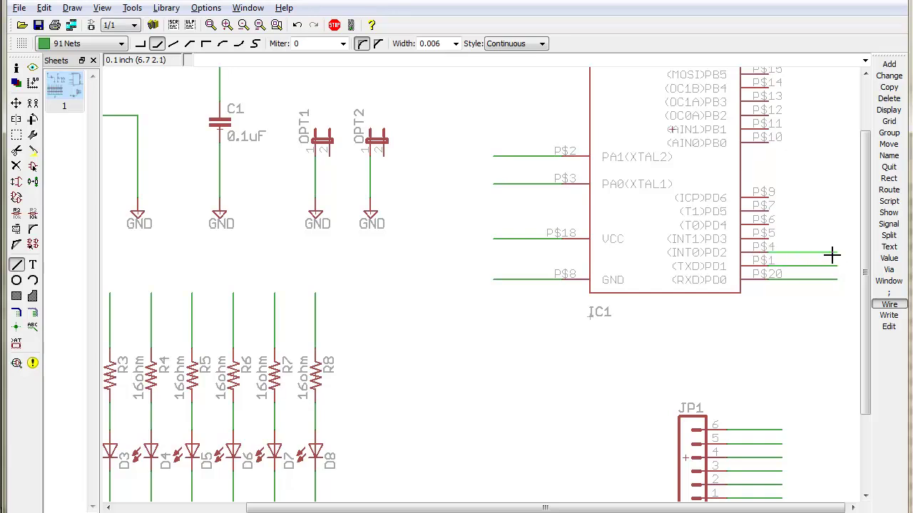
pyautogui.click(836, 252)
pyautogui.click(769, 239)
pyautogui.click(837, 238)
pyautogui.click(768, 224)
pyautogui.click(836, 225)
pyautogui.click(769, 211)
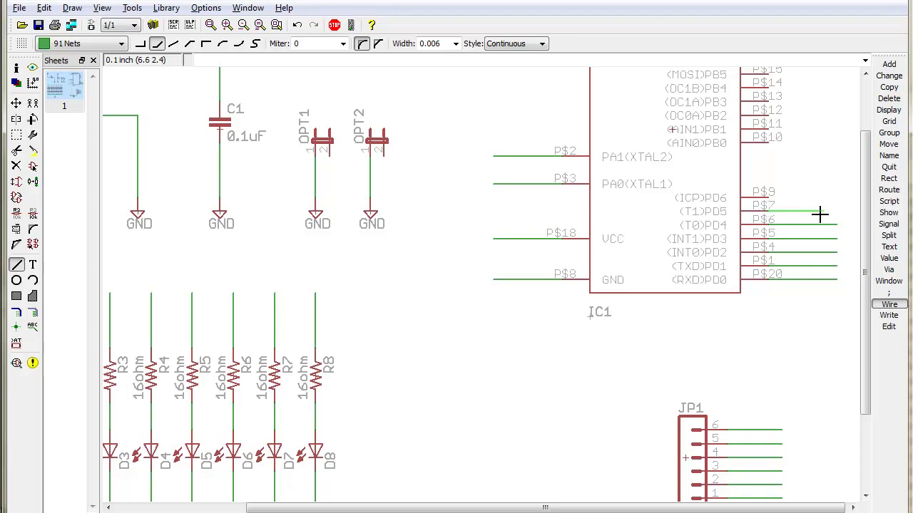
pyautogui.click(837, 212)
pyautogui.click(763, 198)
# Draw horizontal wire stubs from IC1's PB0 to PB7 pins out to x = 6.7.
pyautogui.click(769, 141)
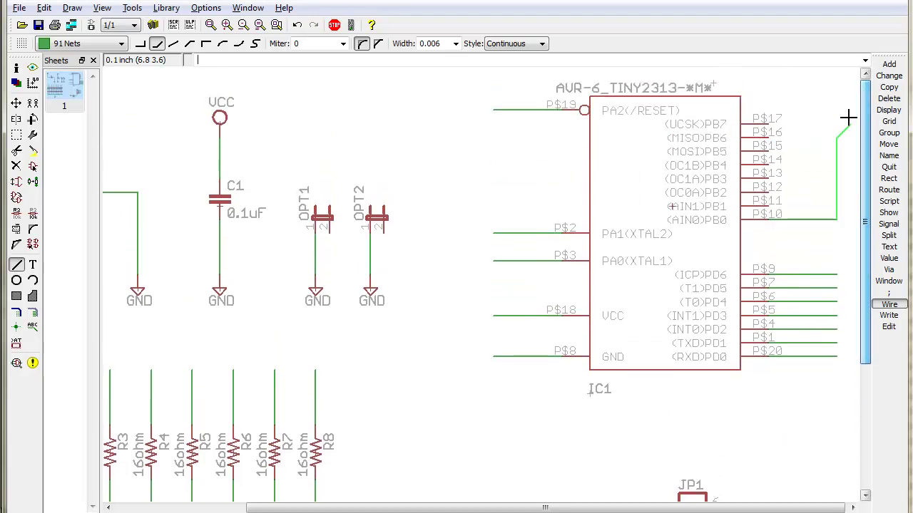
pyautogui.doubleClick(836, 219)
pyautogui.click(766, 201)
pyautogui.doubleClick(837, 201)
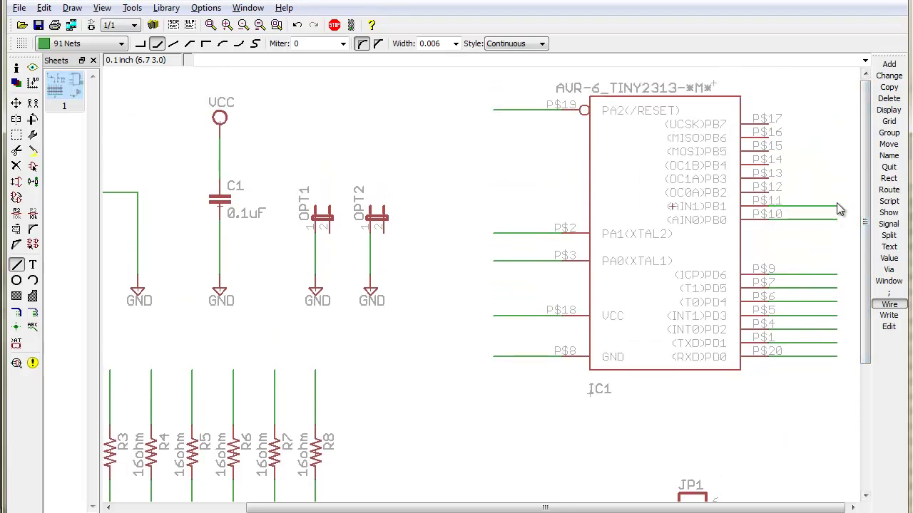
pyautogui.click(767, 187)
pyautogui.doubleClick(836, 192)
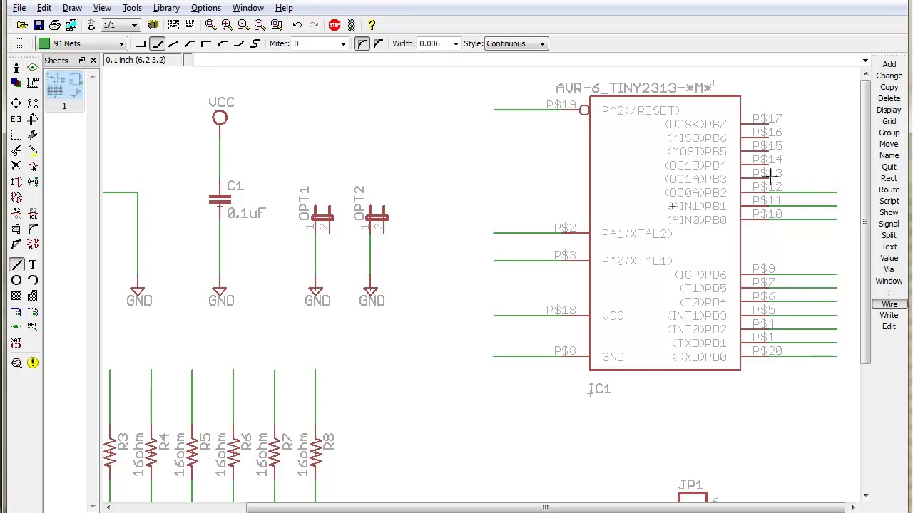
pyautogui.click(766, 176)
pyautogui.doubleClick(838, 178)
pyautogui.click(767, 165)
pyautogui.doubleClick(836, 164)
pyautogui.click(767, 152)
pyautogui.doubleClick(837, 151)
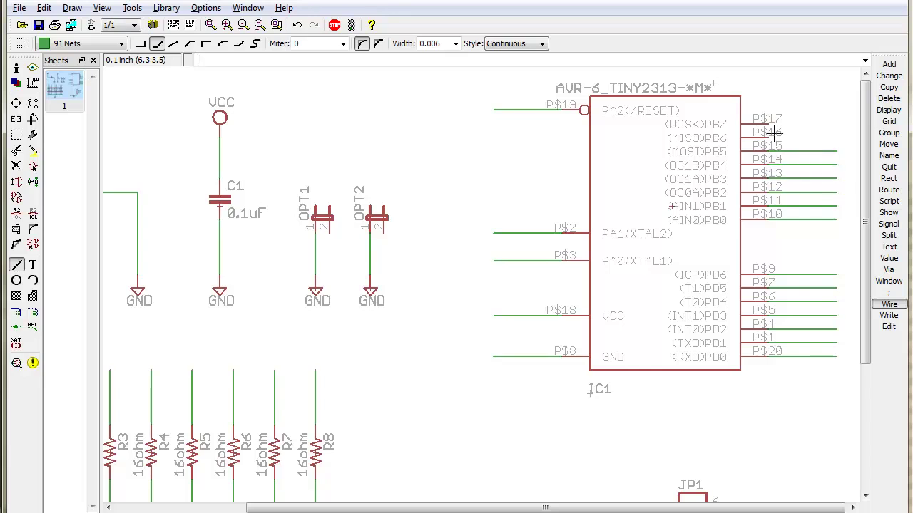
pyautogui.click(767, 138)
pyautogui.doubleClick(837, 138)
pyautogui.click(766, 124)
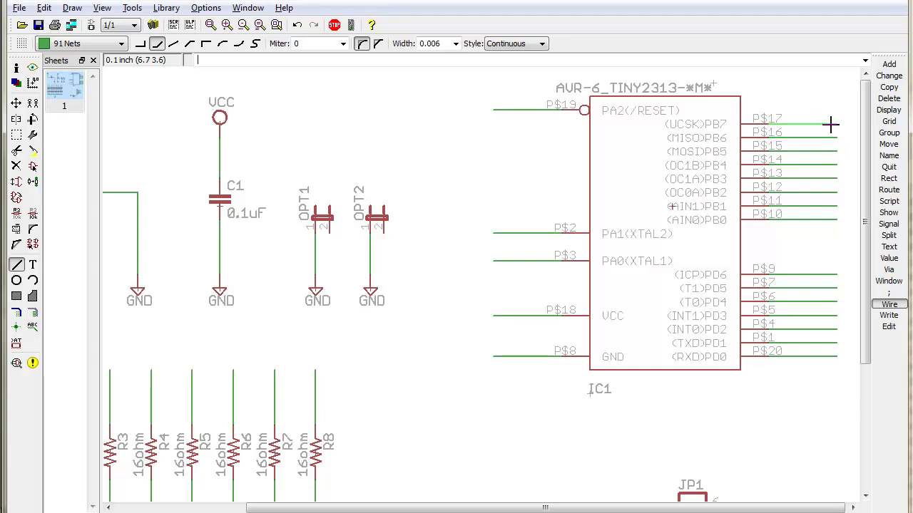
pyautogui.doubleClick(837, 124)
# Check the net name and net class in the properties of the BAT1 ground wire.
pyautogui.scroll(-2, 772, 309)
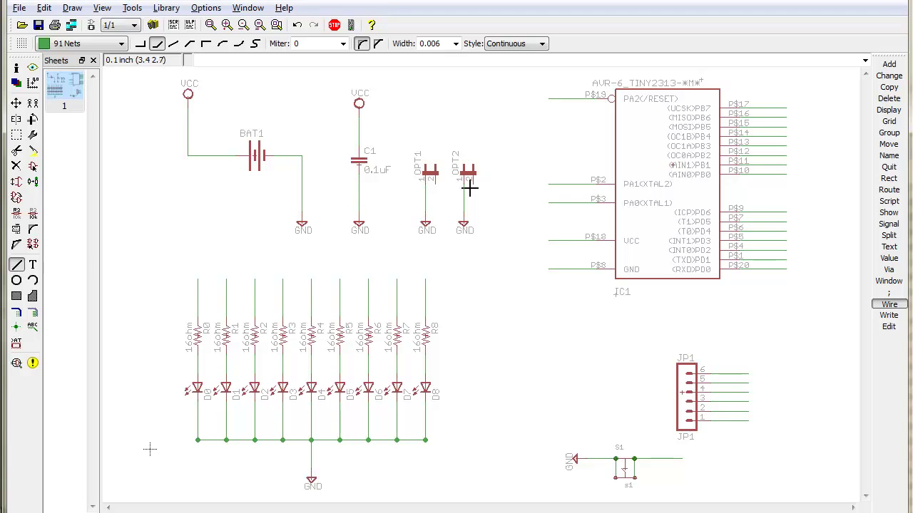
pyautogui.rightClick(301, 173)
pyautogui.click(328, 338)
pyautogui.rightClick(301, 174)
pyautogui.click(345, 332)
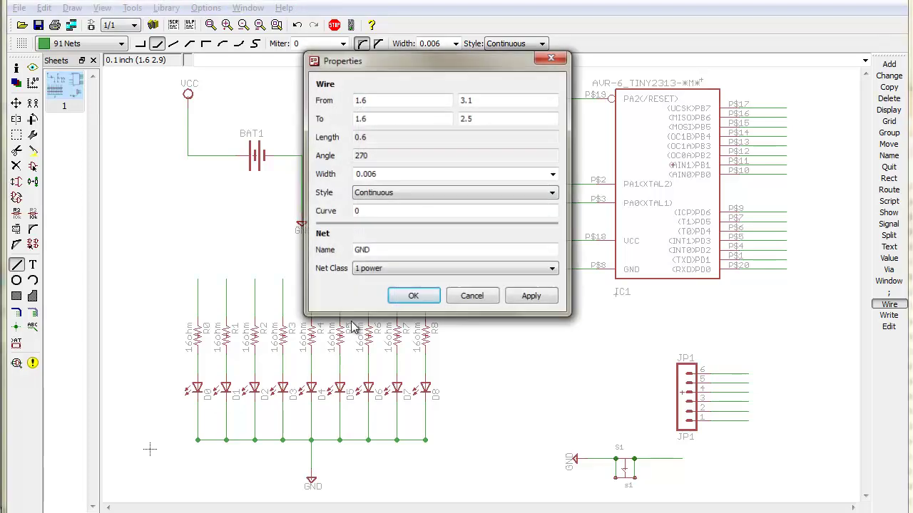
pyautogui.click(436, 294)
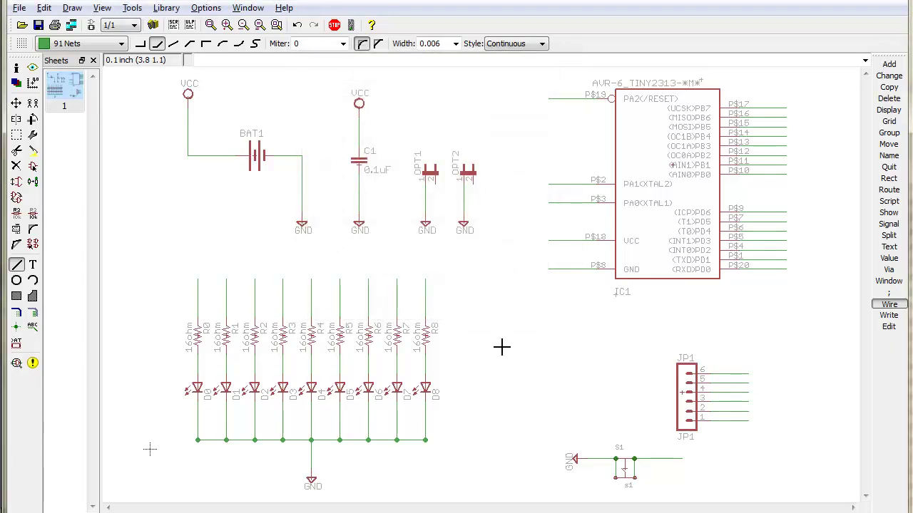
# Check the wire properties of IC1's VCC stub and S1's ground wire.
pyautogui.rightClick(579, 241)
pyautogui.click(604, 397)
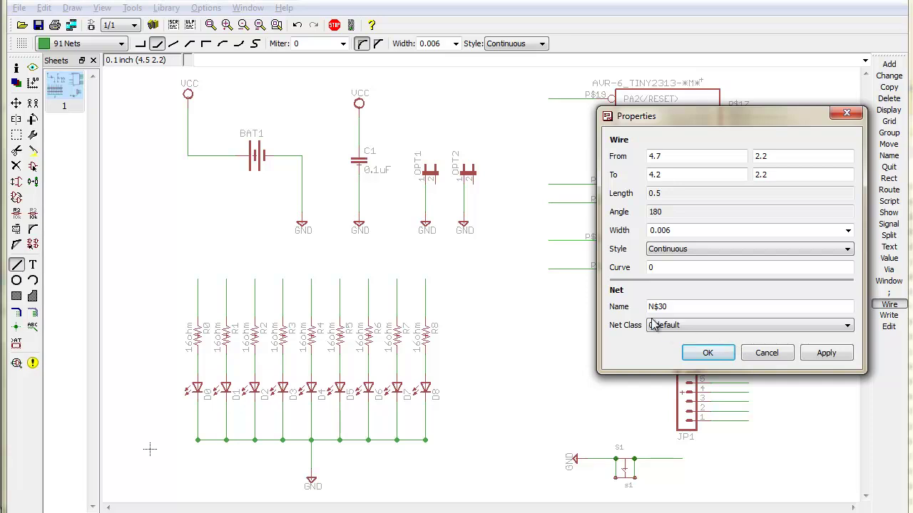
pyautogui.press('Escape')
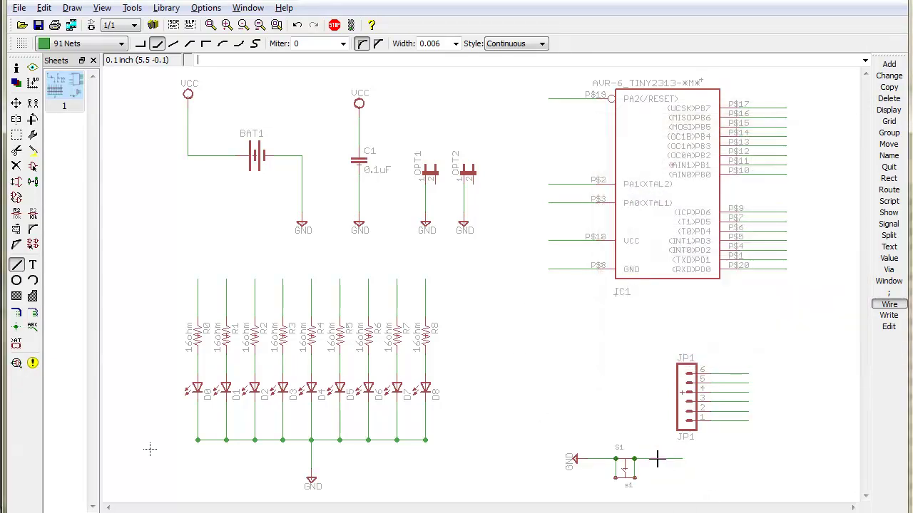
pyautogui.rightClick(601, 462)
pyautogui.click(628, 512)
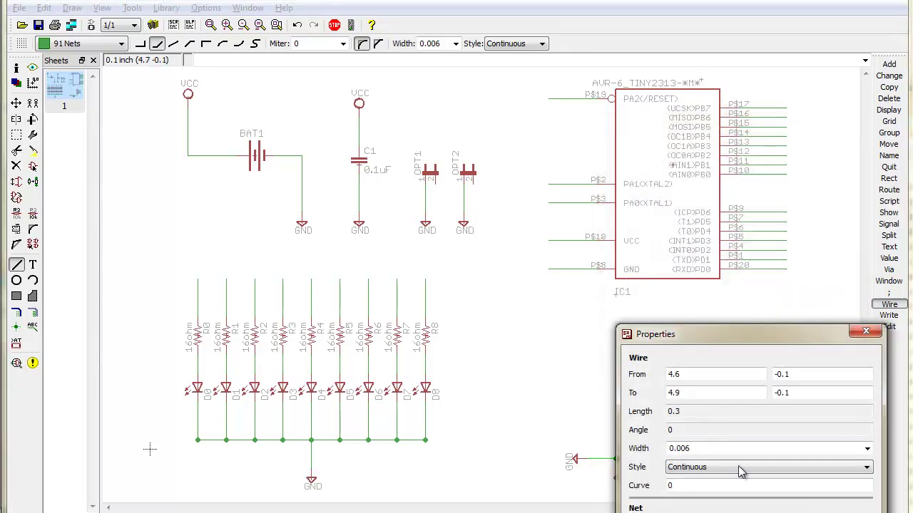
pyautogui.press('Escape')
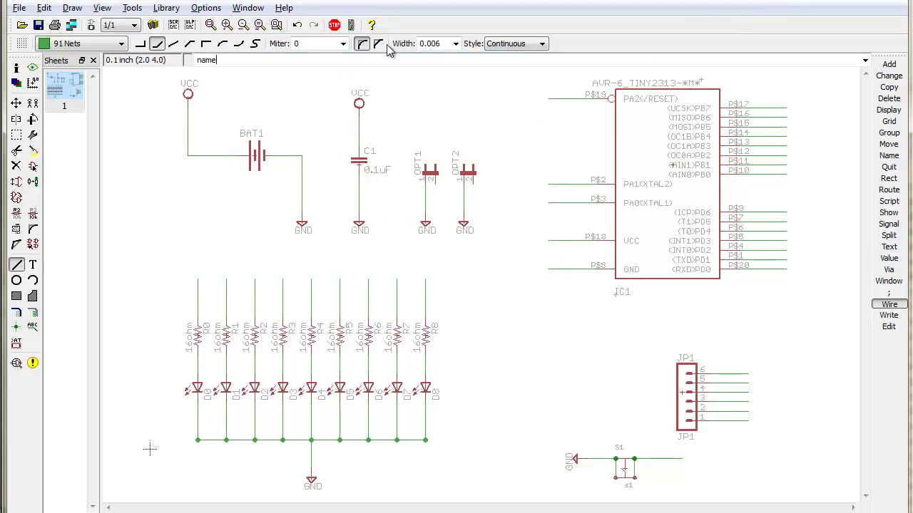
# Name the nets above resistors R0, R1 and R2 as PD2, PD3 and PD4.
pyautogui.press('Return')
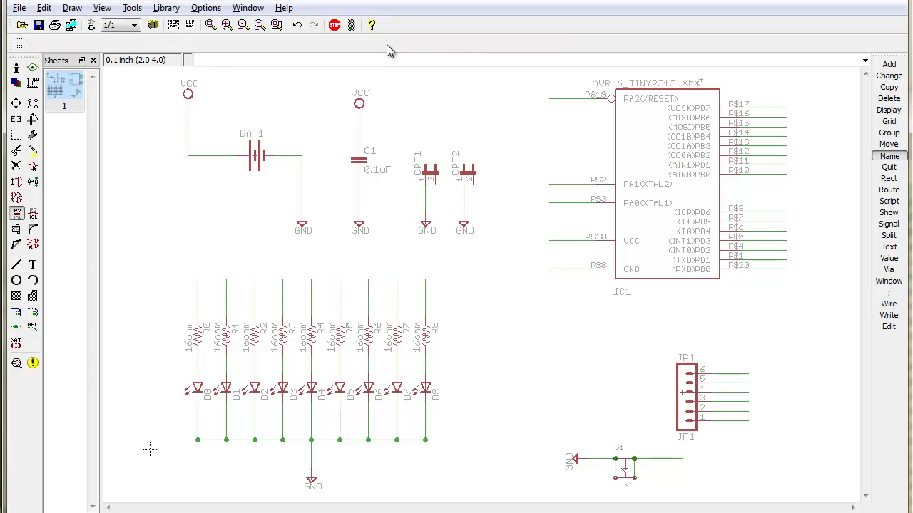
pyautogui.click(196, 288)
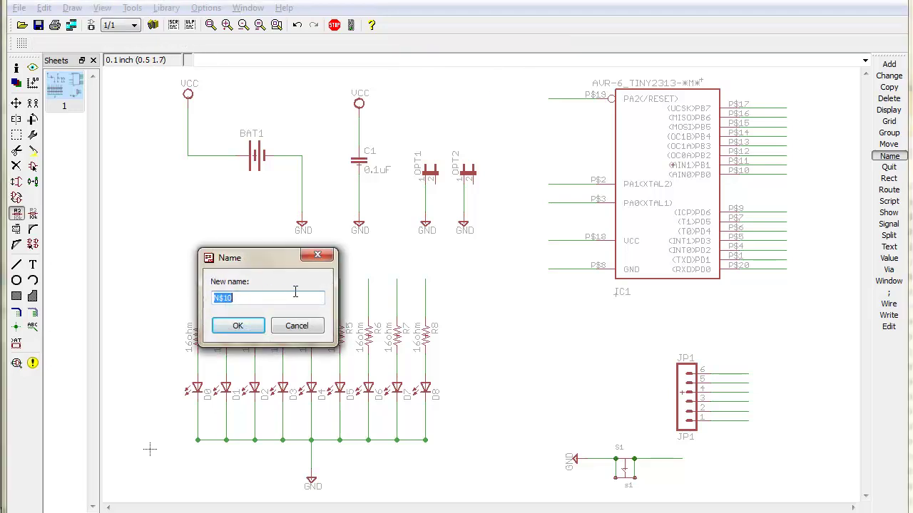
pyautogui.write('PD2')
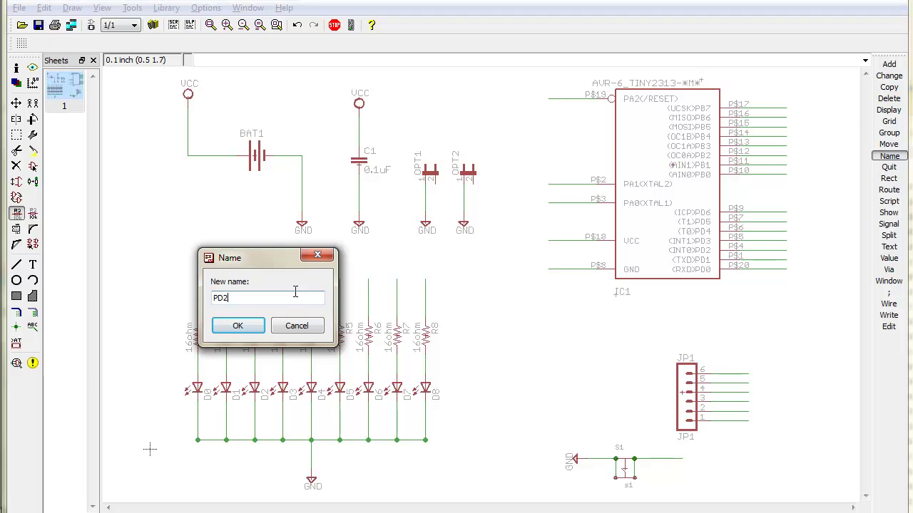
pyautogui.press('Return')
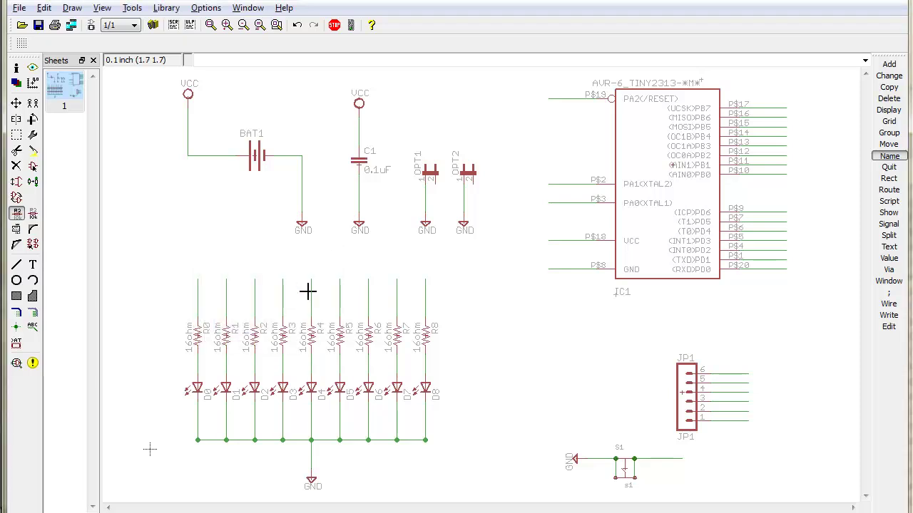
pyautogui.click(226, 296)
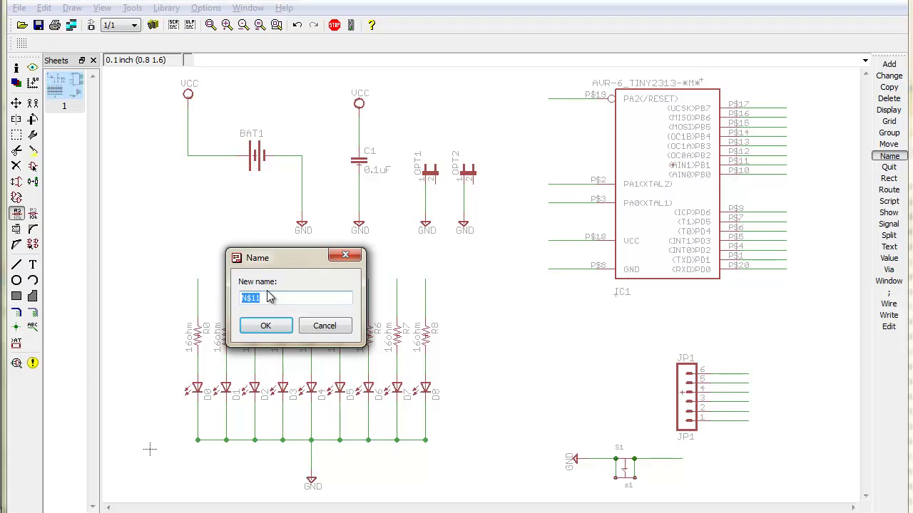
pyautogui.write('VCC')
pyautogui.press('Return')
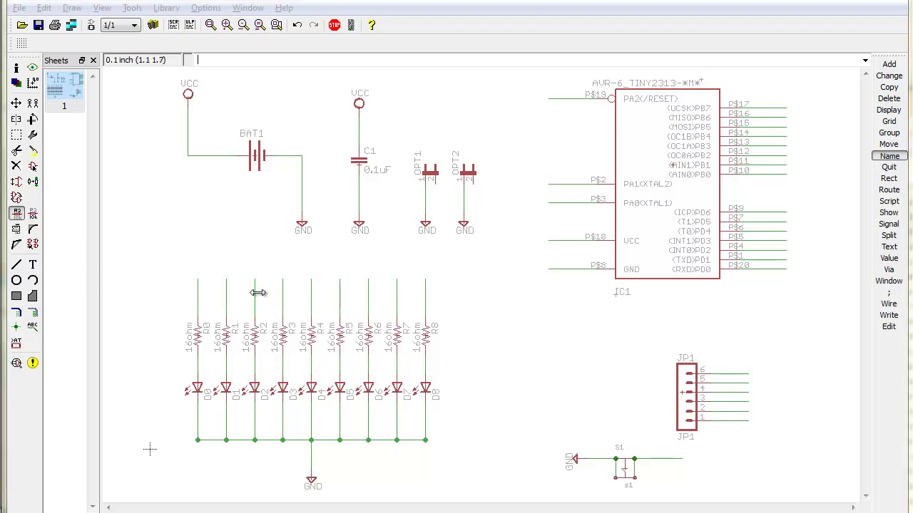
pyautogui.click(255, 295)
pyautogui.write('PD4')
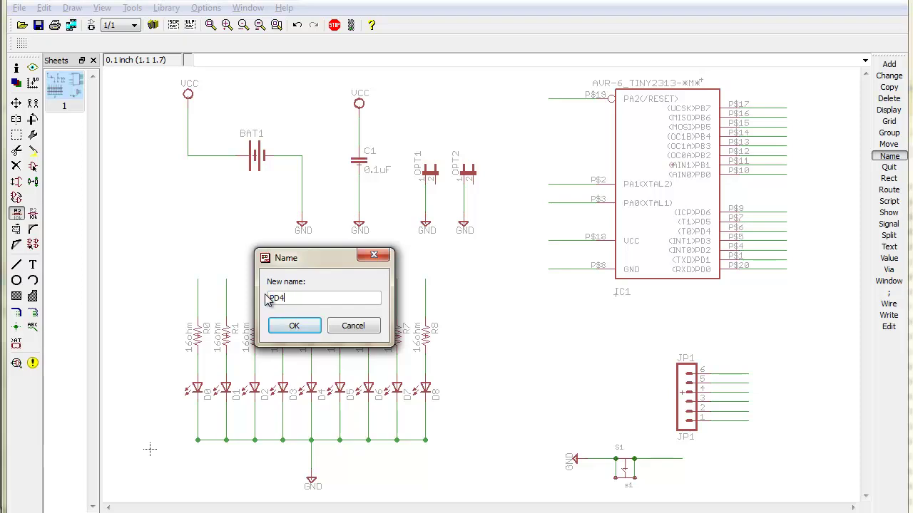
pyautogui.press('Return')
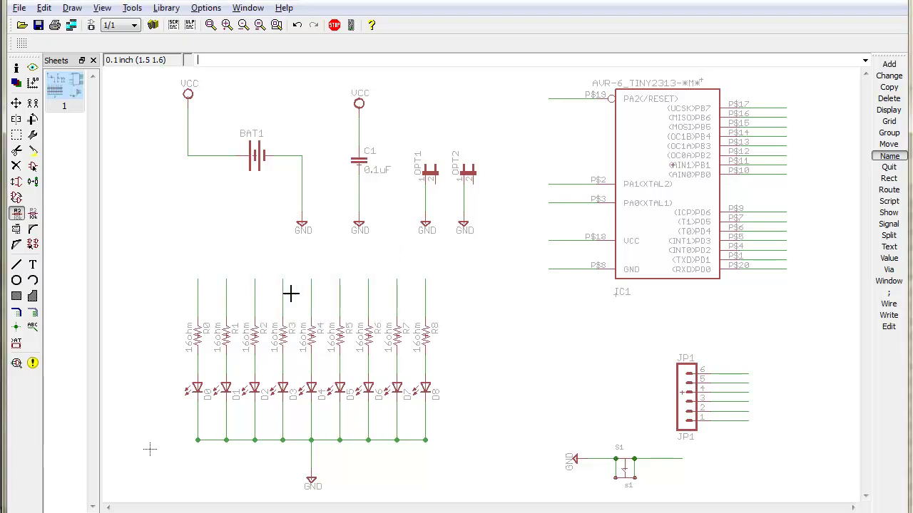
# Name the nets above resistors R3, R4 and R5 as PD5, PD6 and PB0.
pyautogui.click(280, 299)
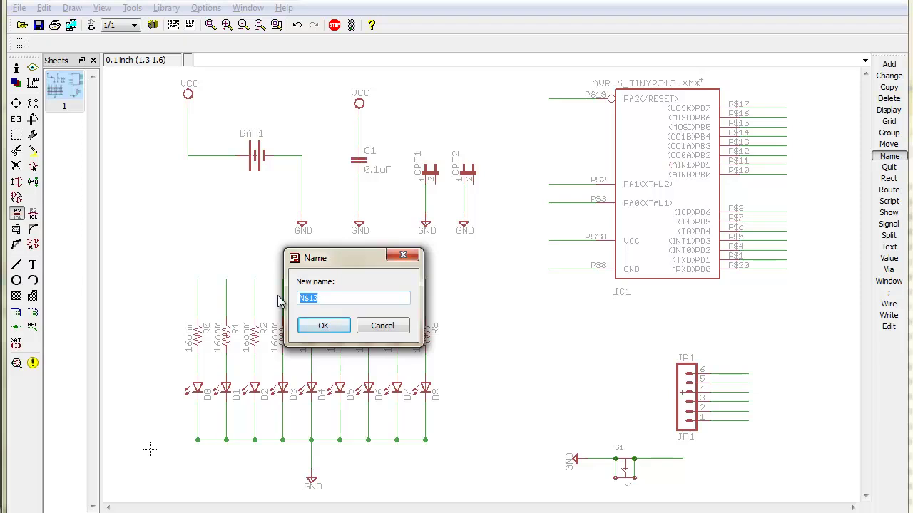
pyautogui.write('PD3')
pyautogui.press('Return')
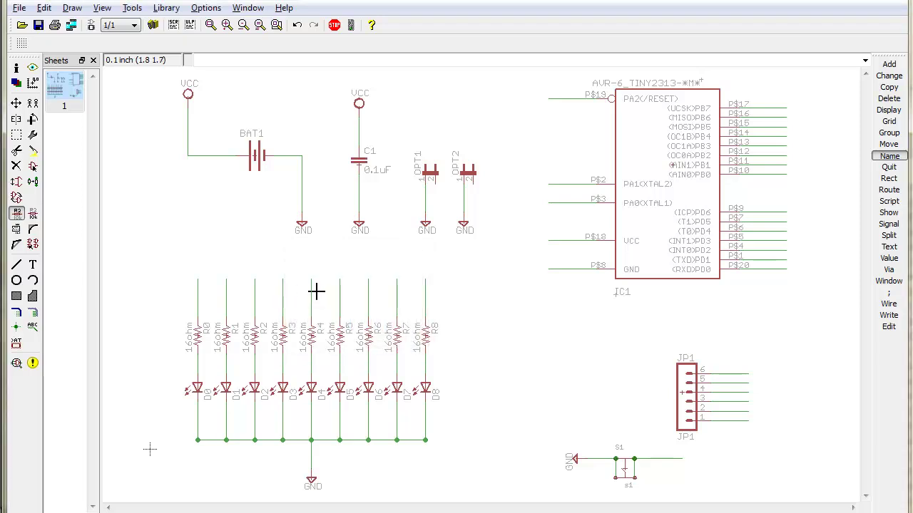
pyautogui.click(313, 293)
pyautogui.write('P')
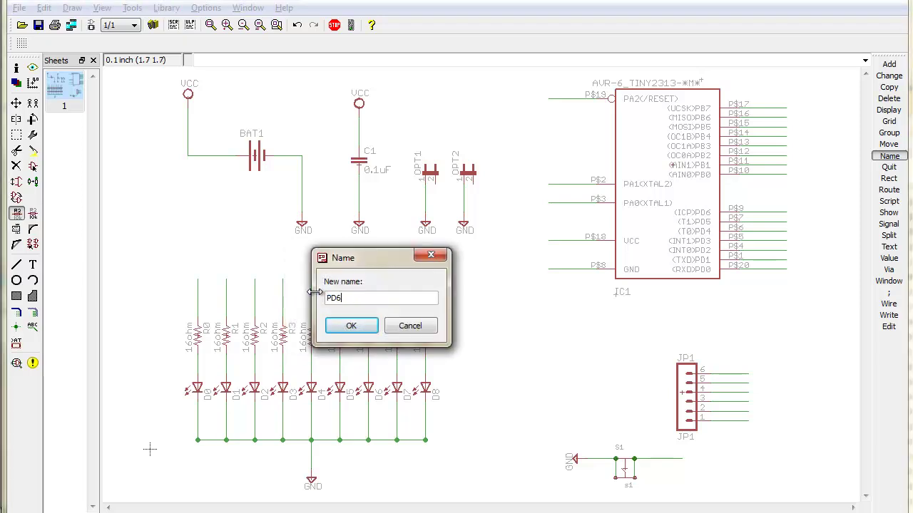
pyautogui.write('D6')
pyautogui.press('Return')
pyautogui.click(339, 292)
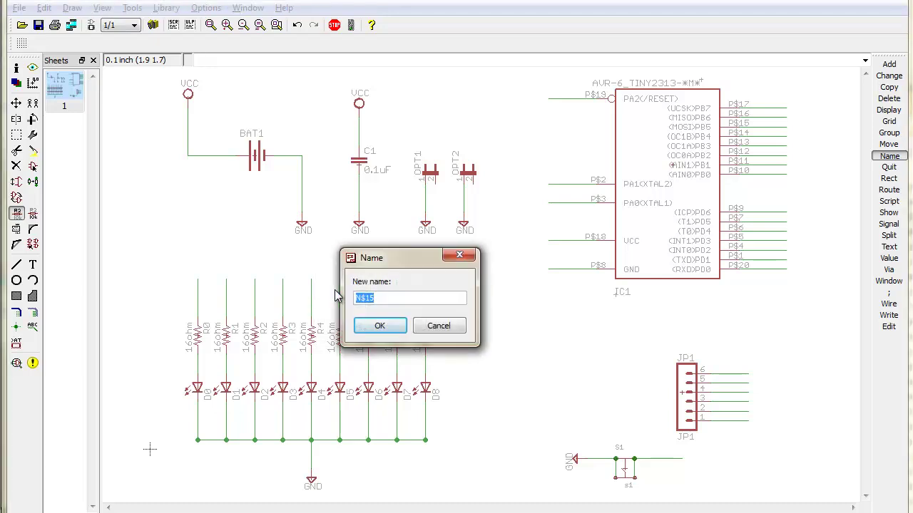
pyautogui.write('PB0')
pyautogui.press('Return')
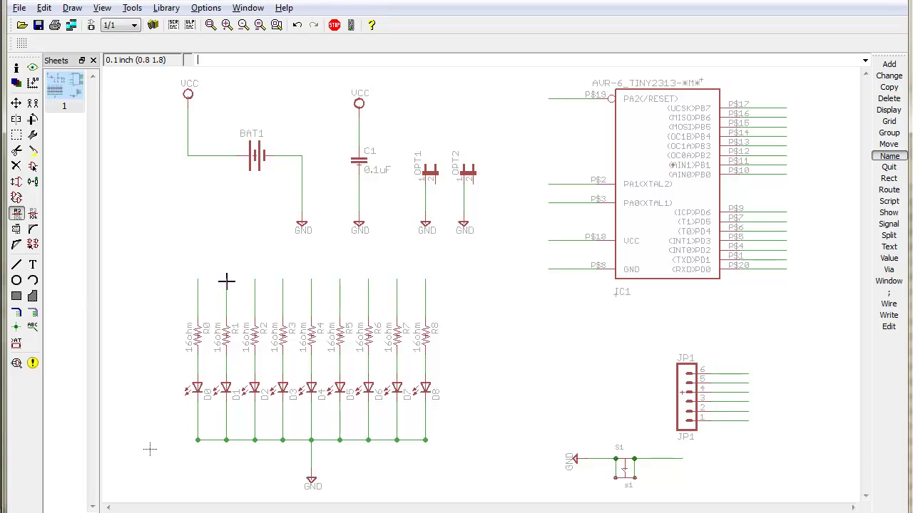
# Place vertical net name labels at the upper wire ends of resistors R0 to R3.
pyautogui.write('BEL')
pyautogui.press('Return')
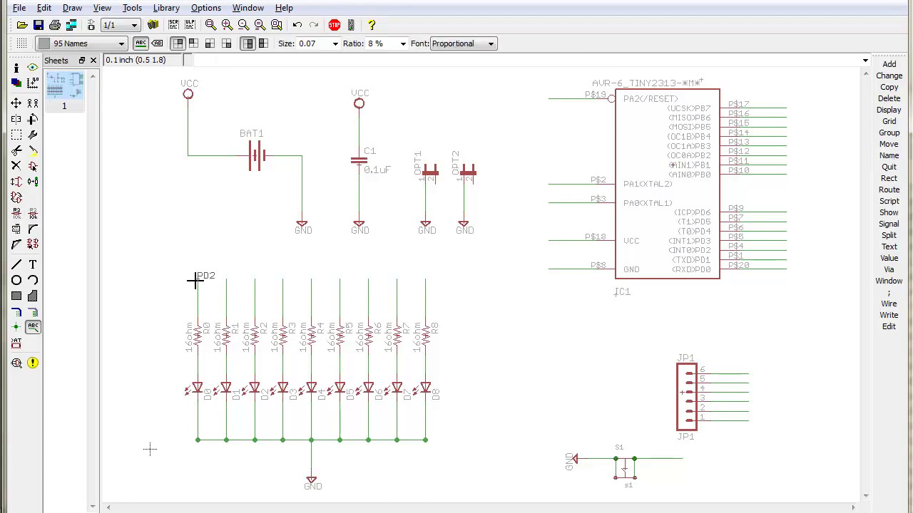
pyautogui.rightClick(189, 279)
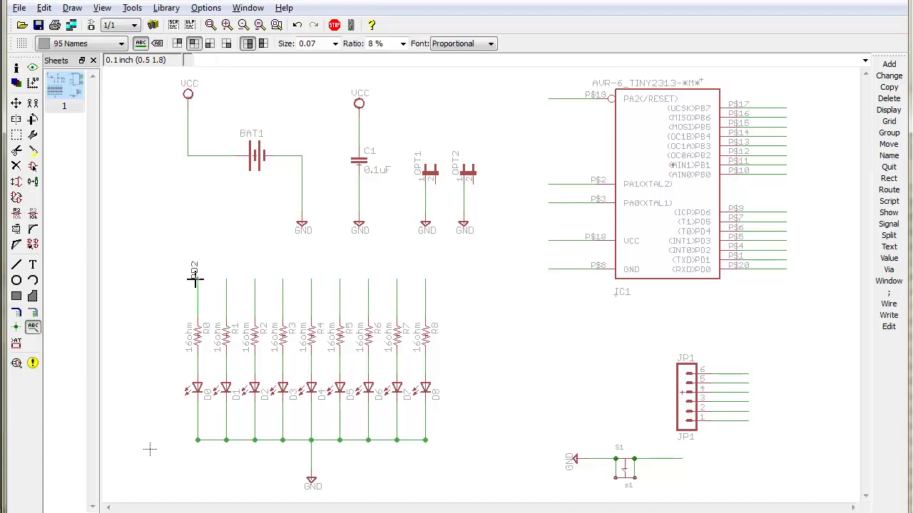
pyautogui.click(194, 281)
pyautogui.click(226, 282)
pyautogui.click(252, 285)
pyautogui.click(252, 279)
pyautogui.click(279, 284)
pyautogui.click(279, 280)
# Place vertical net name labels at the upper wire ends of resistors R4 to R8.
pyautogui.click(309, 284)
pyautogui.click(310, 279)
pyautogui.click(338, 284)
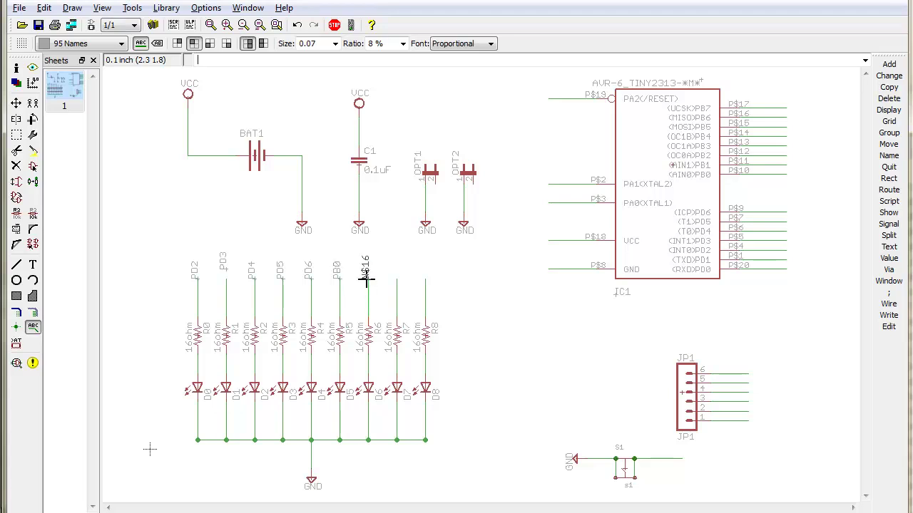
pyautogui.click(366, 278)
pyautogui.click(390, 284)
pyautogui.click(393, 279)
pyautogui.click(425, 284)
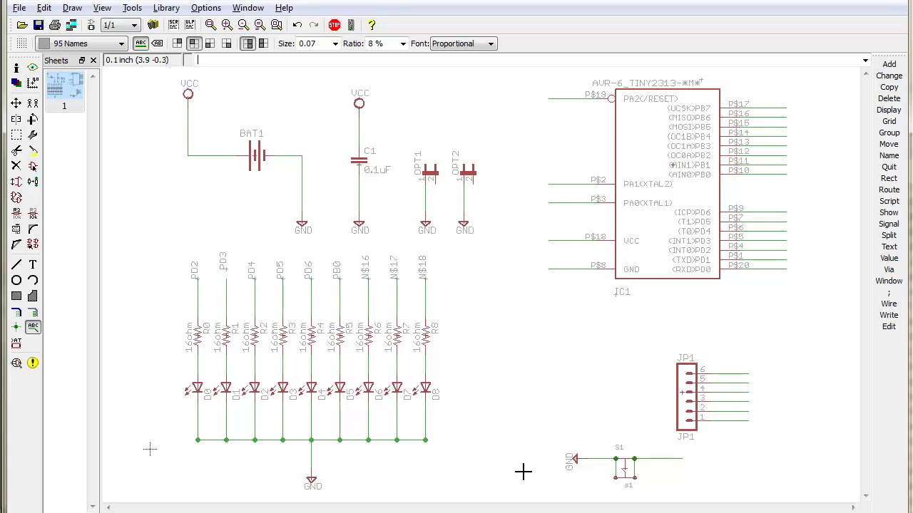
# Label S1's free wire end with a vertical net name and all six JP1 wires with horizontal net names.
pyautogui.click(682, 458)
pyautogui.click(679, 458)
pyautogui.click(745, 421)
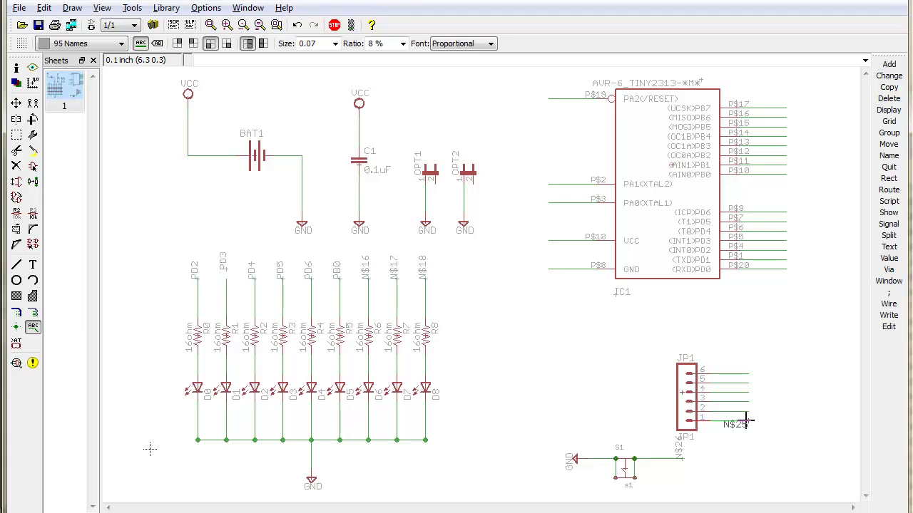
pyautogui.click(745, 419)
pyautogui.click(745, 409)
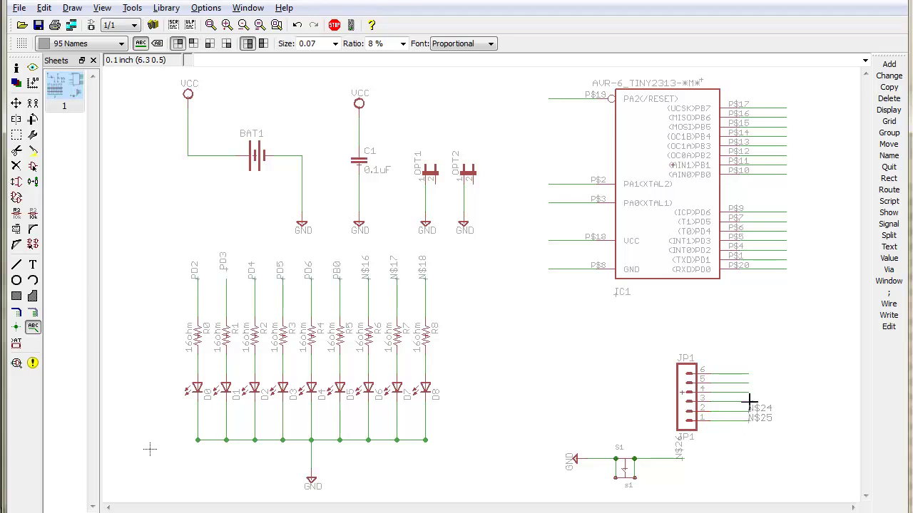
pyautogui.click(749, 403)
pyautogui.click(749, 399)
pyautogui.click(750, 395)
pyautogui.click(750, 395)
pyautogui.click(748, 393)
pyautogui.click(747, 380)
pyautogui.click(747, 379)
# Place horizontal net labels on IC1's PD0, PD1 and PD2 wires, undoing and redoing the misplaced PD1 label.
pyautogui.click(788, 267)
pyautogui.click(789, 267)
pyautogui.click(787, 260)
pyautogui.click(788, 248)
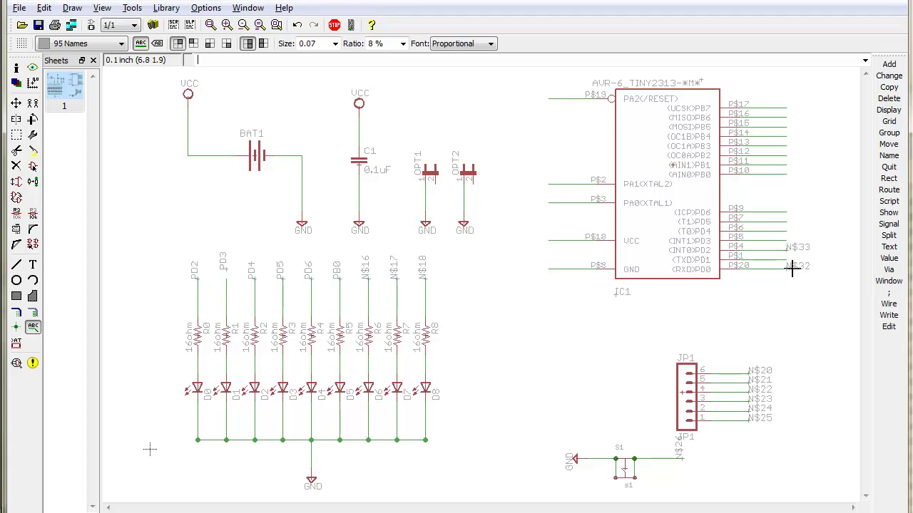
pyautogui.hotkey('ctrl', 'z')
pyautogui.click(786, 259)
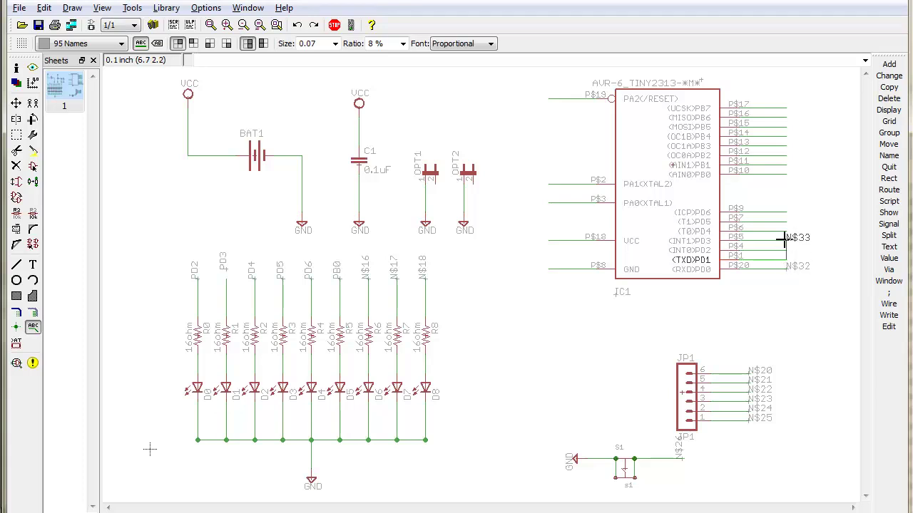
pyautogui.click(787, 259)
pyautogui.click(787, 247)
pyautogui.click(786, 247)
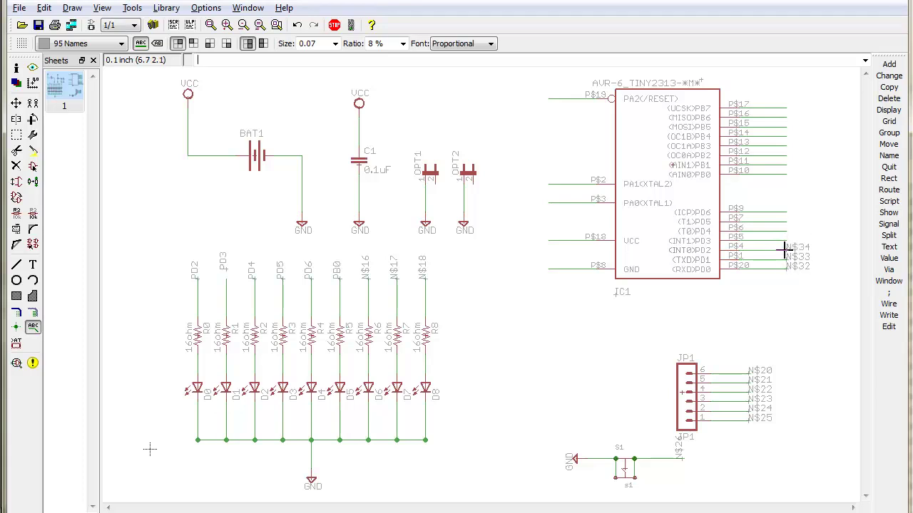
# Place horizontal net labels at the wire ends of IC1's PD3 to PD6 pins.
pyautogui.click(787, 237)
pyautogui.click(787, 237)
pyautogui.click(786, 219)
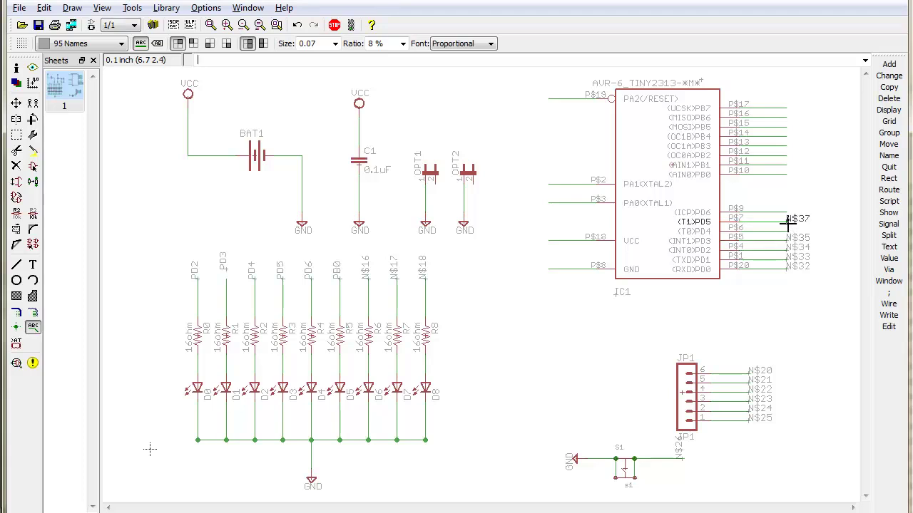
pyautogui.click(786, 228)
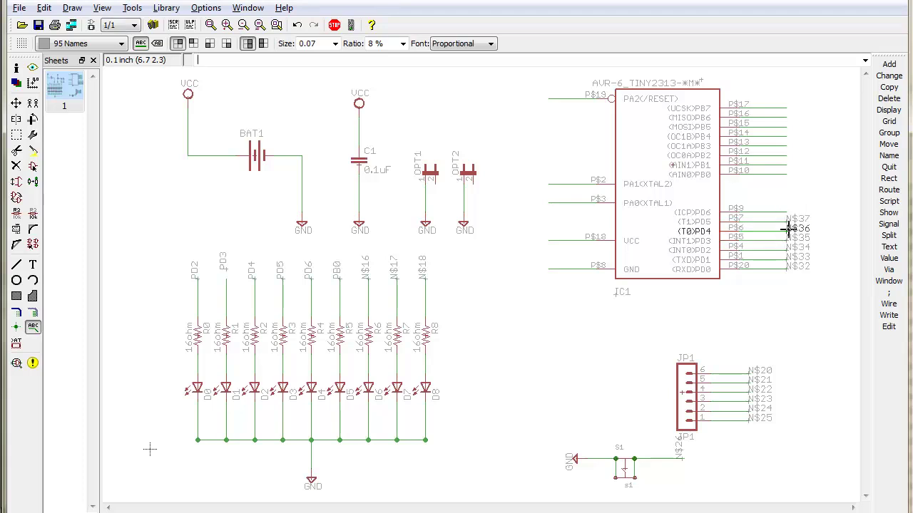
pyautogui.click(787, 228)
# Place horizontal net labels at the wire ends of IC1's PB0, PB1 and PB2 pins.
pyautogui.click(786, 172)
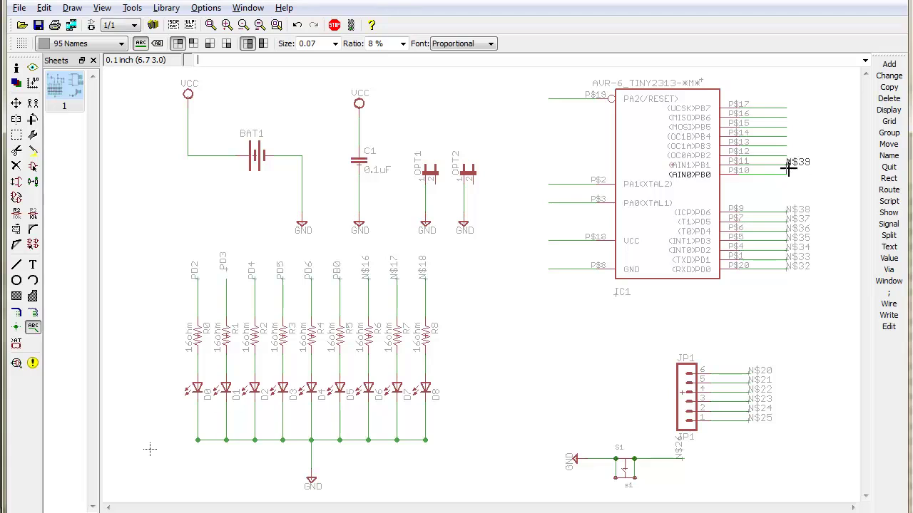
pyautogui.click(786, 171)
pyautogui.click(786, 162)
pyautogui.click(786, 162)
pyautogui.click(787, 152)
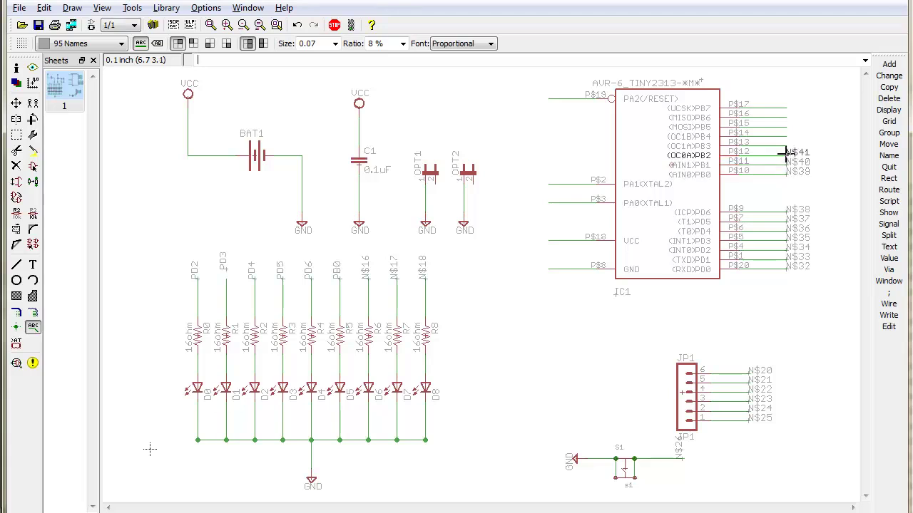
pyautogui.click(787, 153)
# Place horizontal net labels at the wire ends of IC1's PB3 to PB7 pins.
pyautogui.click(785, 142)
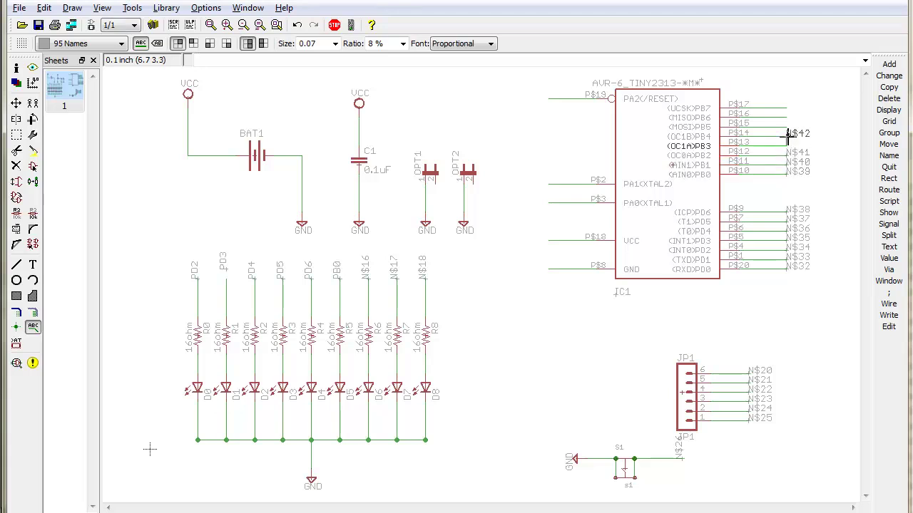
pyautogui.click(785, 143)
pyautogui.click(785, 134)
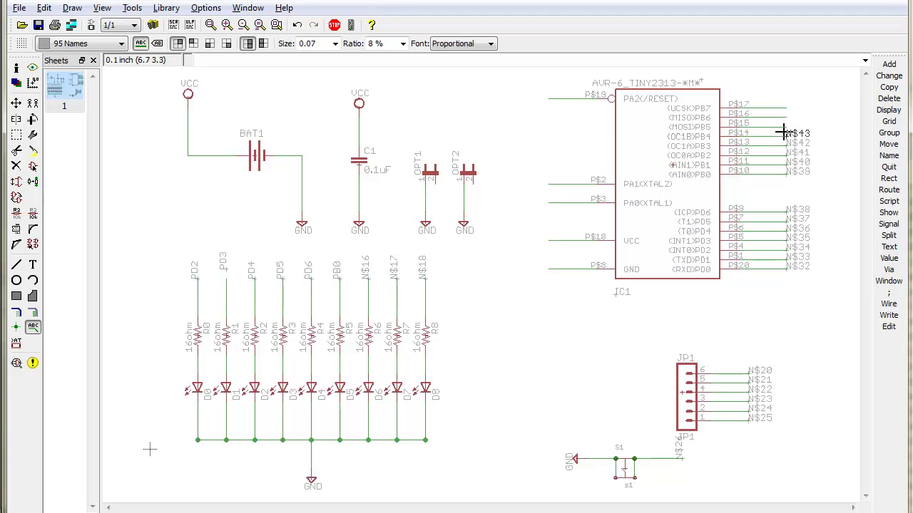
pyautogui.click(786, 135)
pyautogui.click(785, 124)
pyautogui.click(785, 114)
pyautogui.click(785, 113)
pyautogui.click(785, 105)
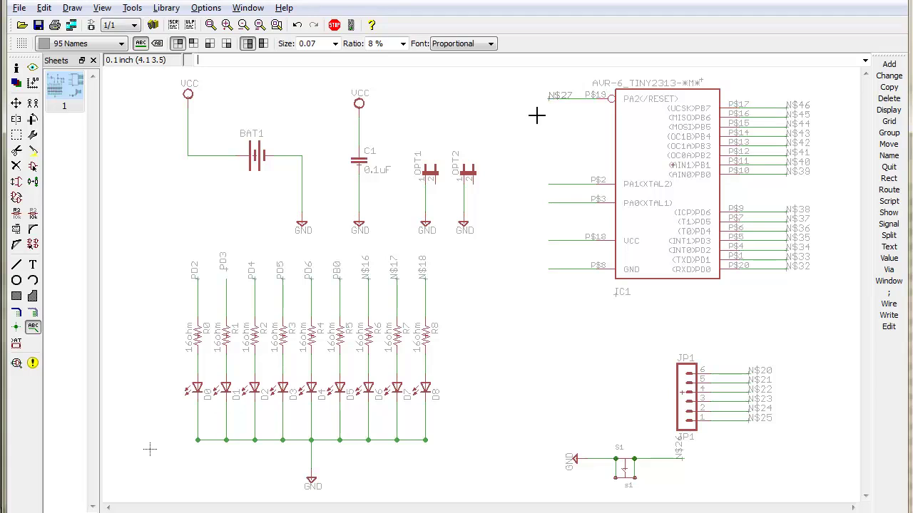
# Place horizontal net labels just beyond the wire ends of IC1's PA1, PA0, VCC and GND pins.
pyautogui.click(540, 181)
pyautogui.click(521, 183)
pyautogui.click(535, 203)
pyautogui.click(520, 200)
pyautogui.click(544, 241)
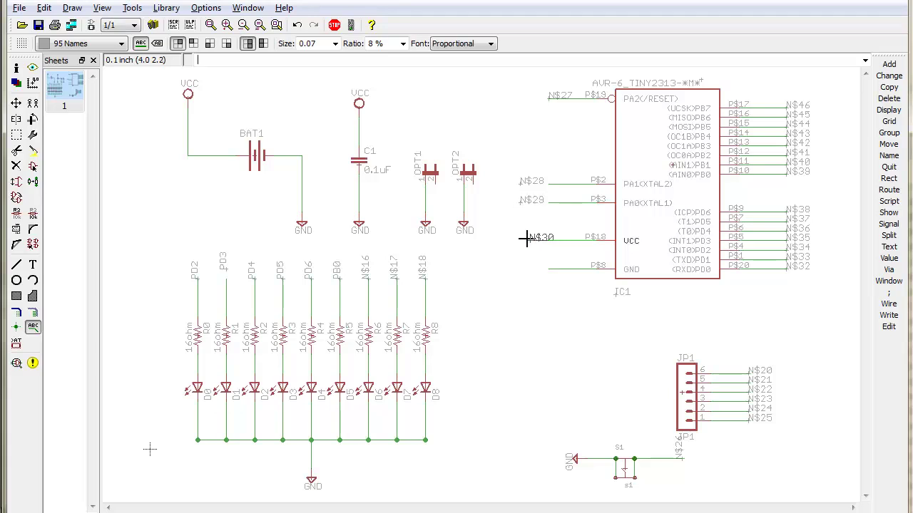
pyautogui.click(544, 268)
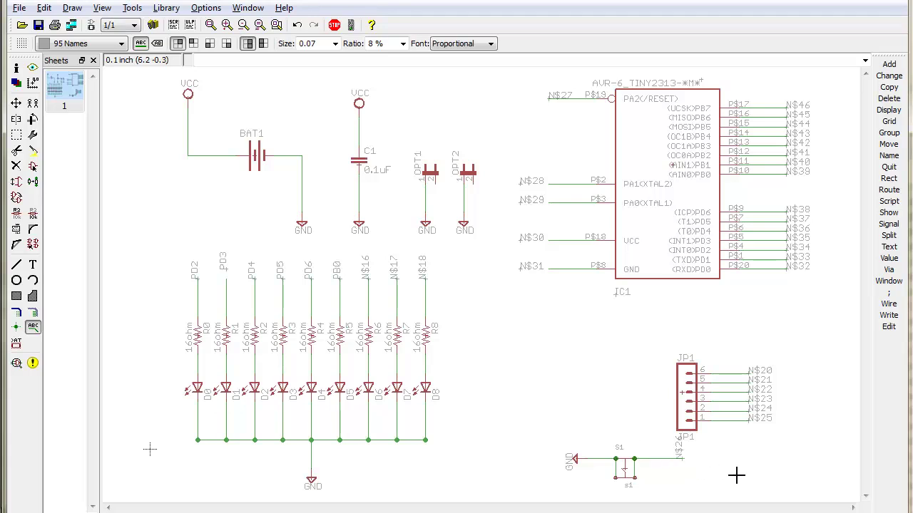
pyautogui.click(673, 459)
pyautogui.rightClick(680, 458)
pyautogui.press('BackSpace')
pyautogui.press('BackSpace')
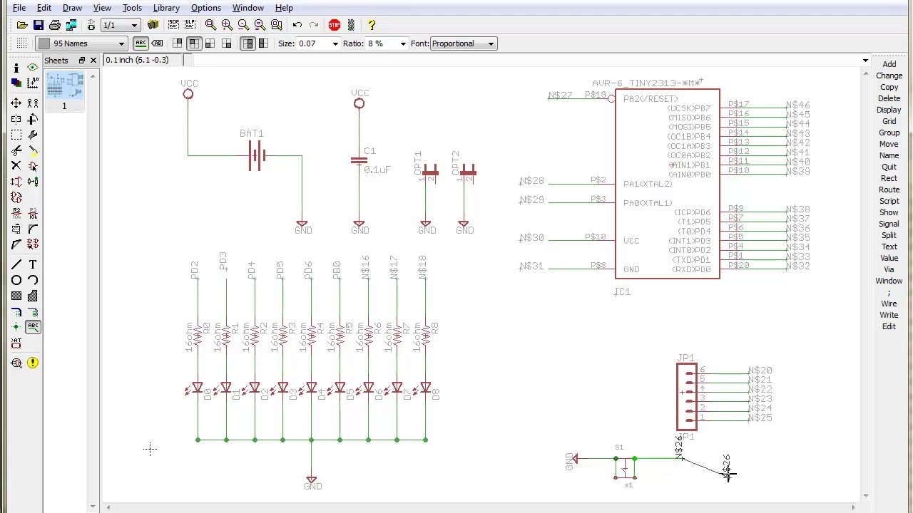
# Rotate the net label on S1's wire to horizontal and place it at the wire's free end.
pyautogui.press('F7')
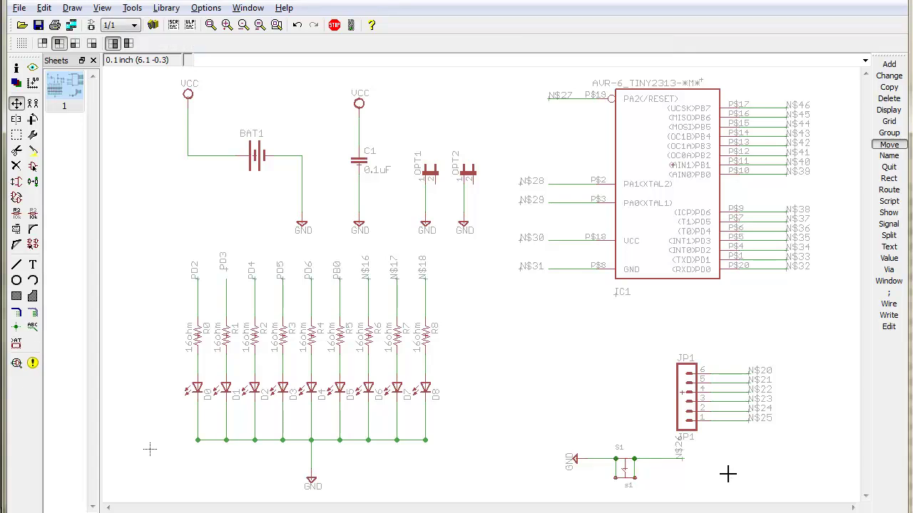
pyautogui.scroll(5, 677, 462)
pyautogui.click(681, 454)
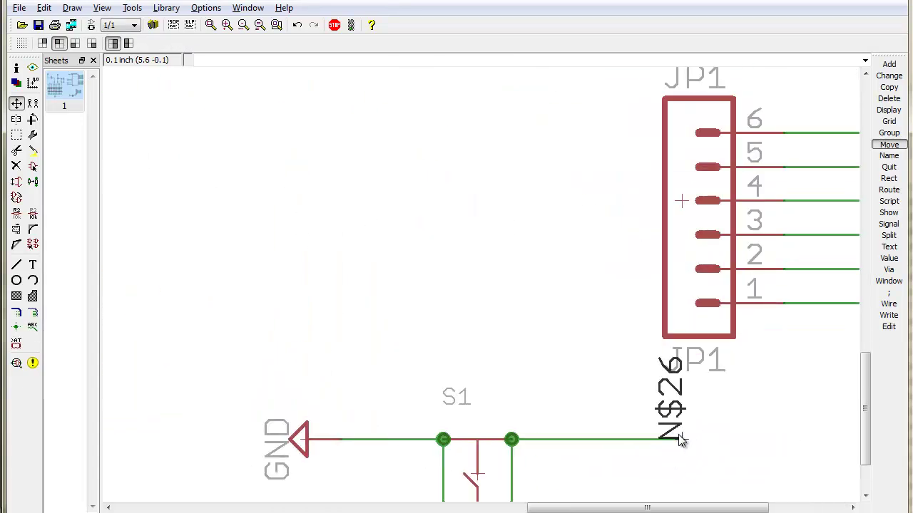
pyautogui.rightClick(686, 437)
pyautogui.click(749, 448)
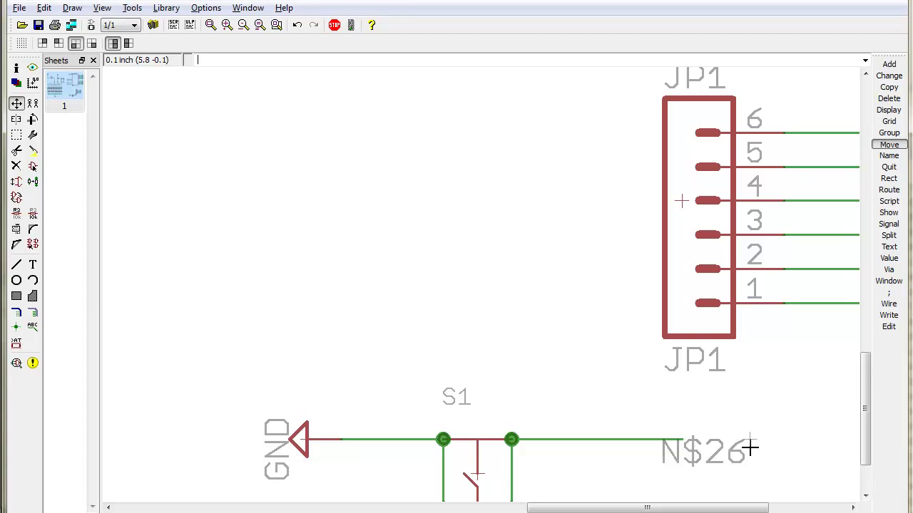
# Move the PA2 net label just beyond IC1's wire end and align the PD3 label above R1 with its neighbours.
pyautogui.hotkey('alt', 'F2')
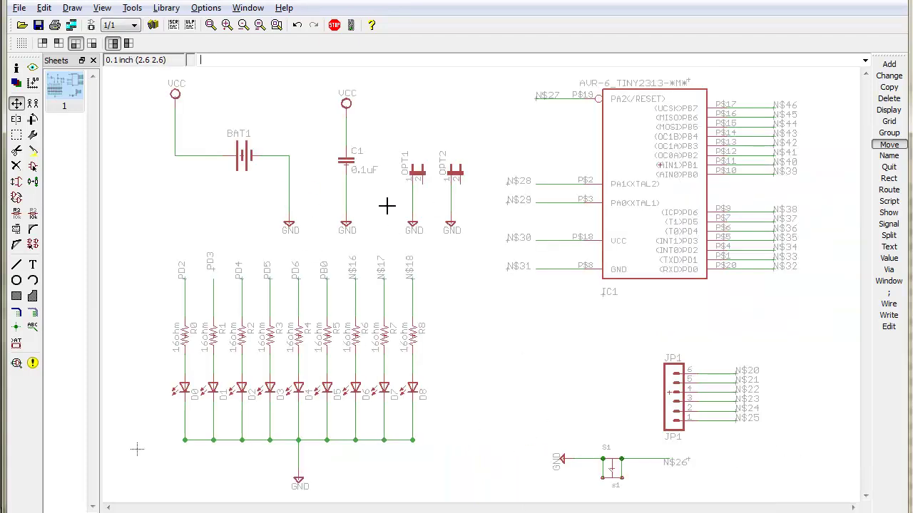
pyautogui.click(539, 98)
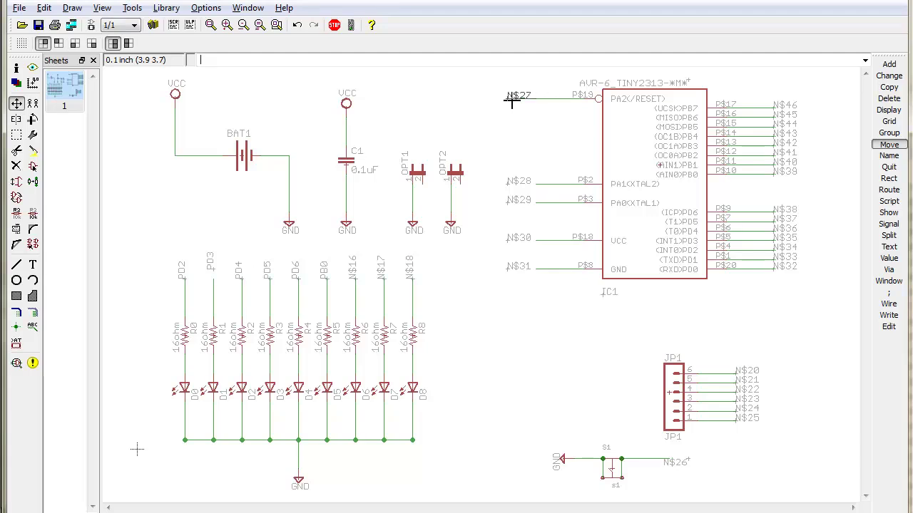
pyautogui.click(506, 96)
pyautogui.click(217, 267)
pyautogui.click(213, 275)
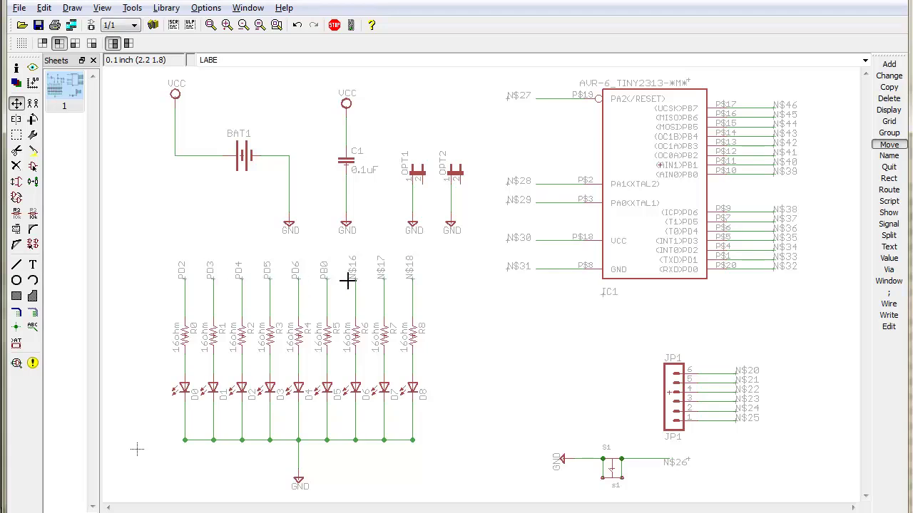
# Rename the net above resistor R6 to PB1.
pyautogui.write('name')
pyautogui.press('Return')
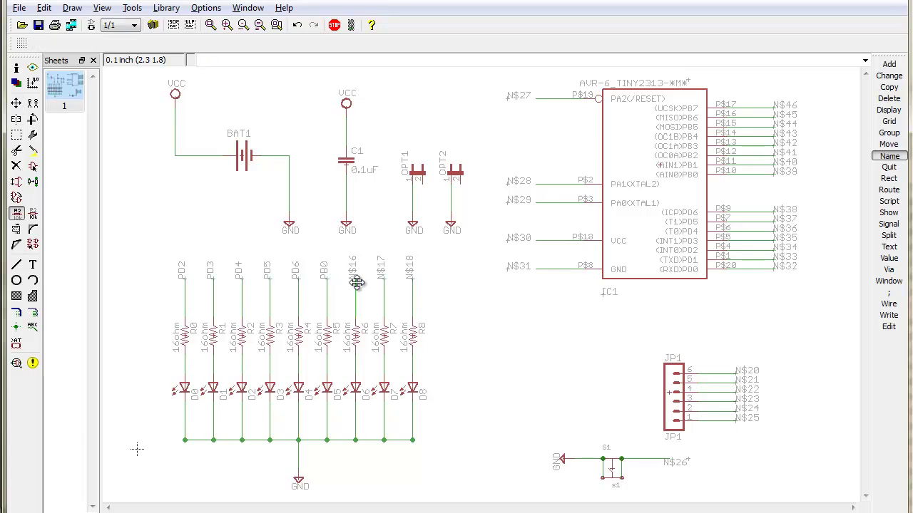
pyautogui.click(357, 282)
pyautogui.write('PB')
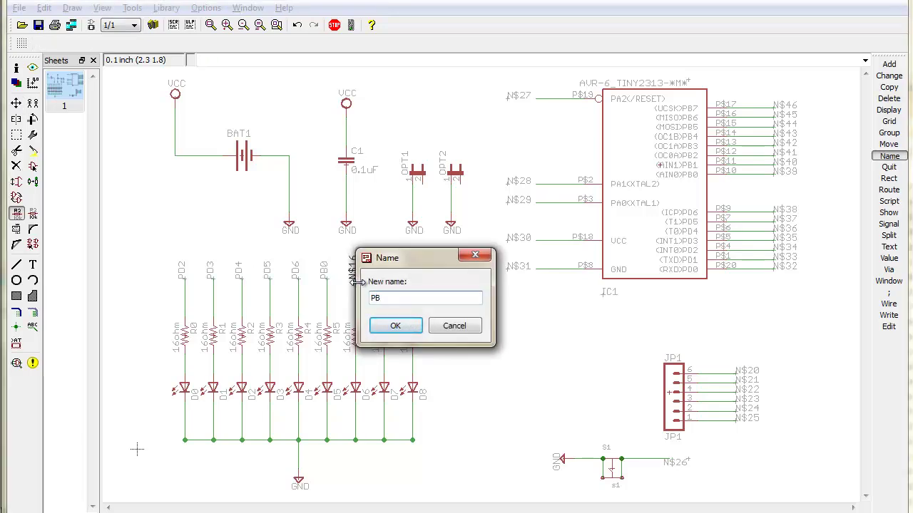
pyautogui.write('1')
pyautogui.press('Return')
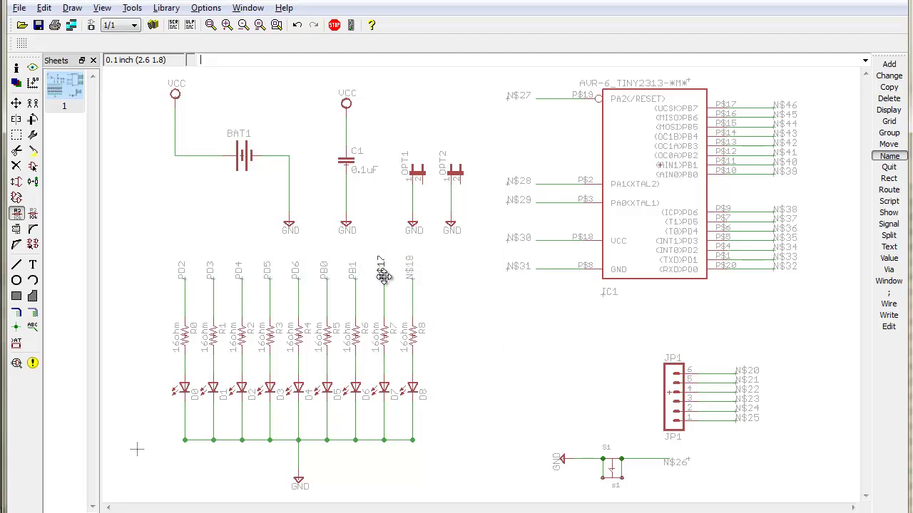
# Rename the nets above resistors R7 and R8 to PB2 and PB3.
pyautogui.click(384, 276)
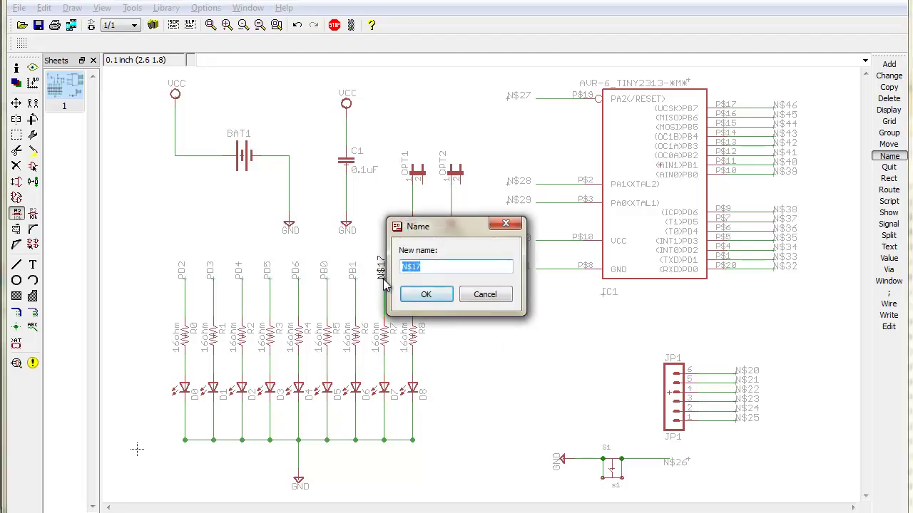
pyautogui.write('PB2')
pyautogui.press('Return')
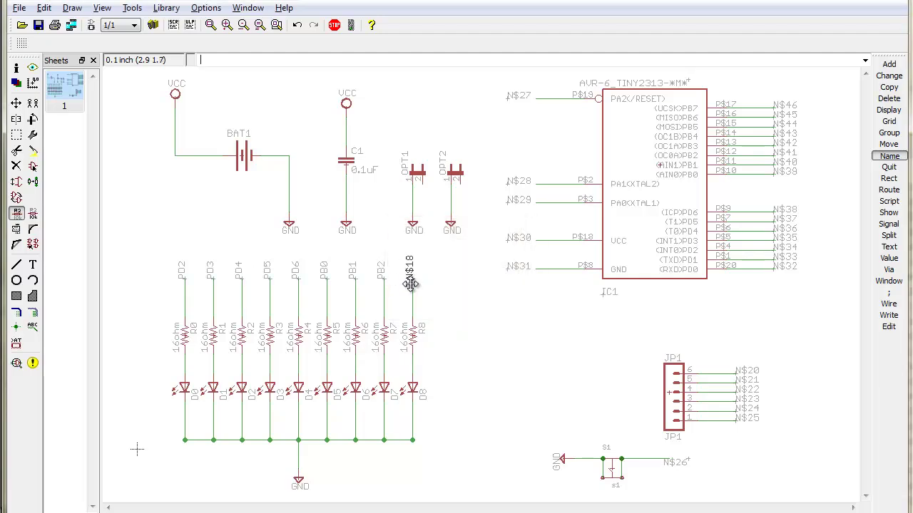
pyautogui.click(410, 282)
pyautogui.write('PB3')
pyautogui.press('Return')
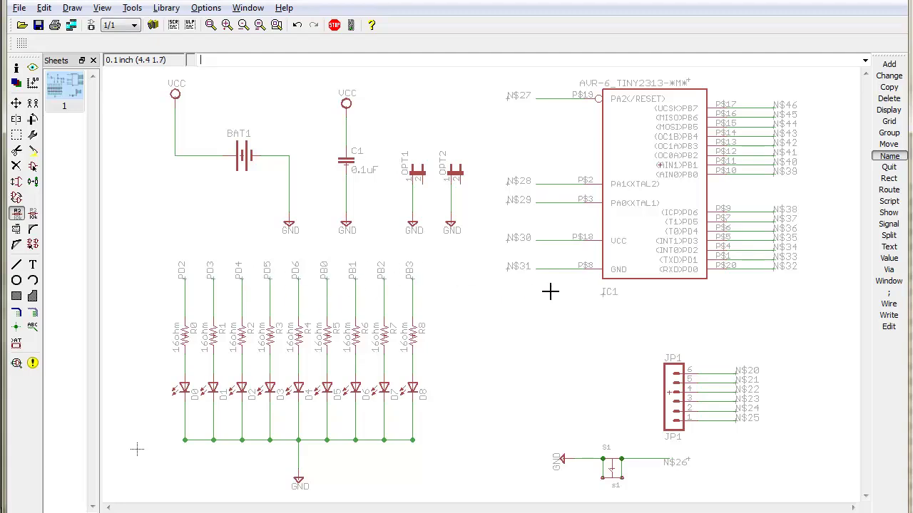
# Rename the labelled net on switch S1 to PB4.
pyautogui.click(676, 463)
pyautogui.write('PB4')
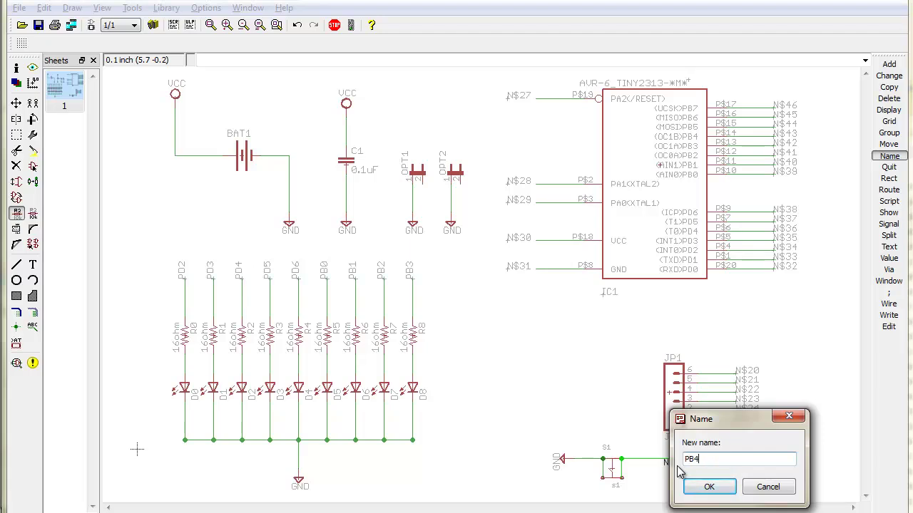
pyautogui.press('Return')
# Rename the nets on JP1 pins 1, 2 and 3 to MOSI, MISO and SCK.
pyautogui.click(718, 420)
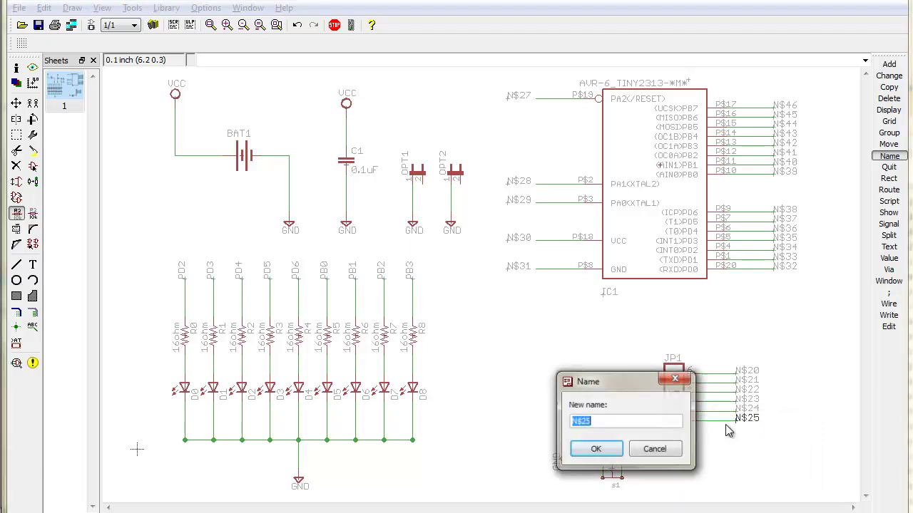
pyautogui.write('MOSI')
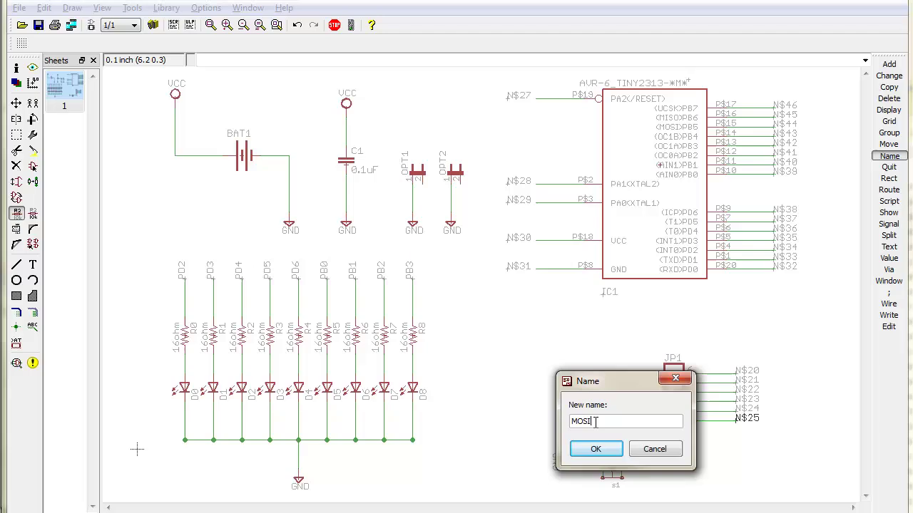
pyautogui.press('Return')
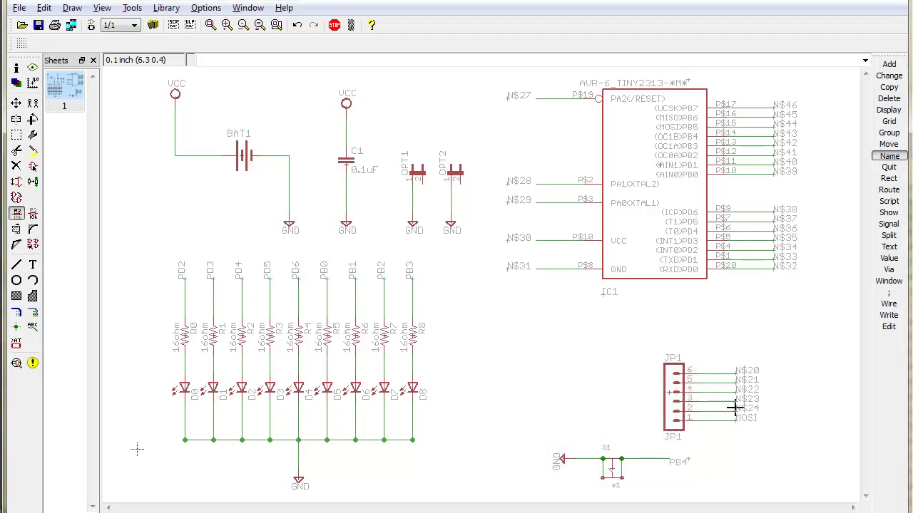
pyautogui.click(721, 408)
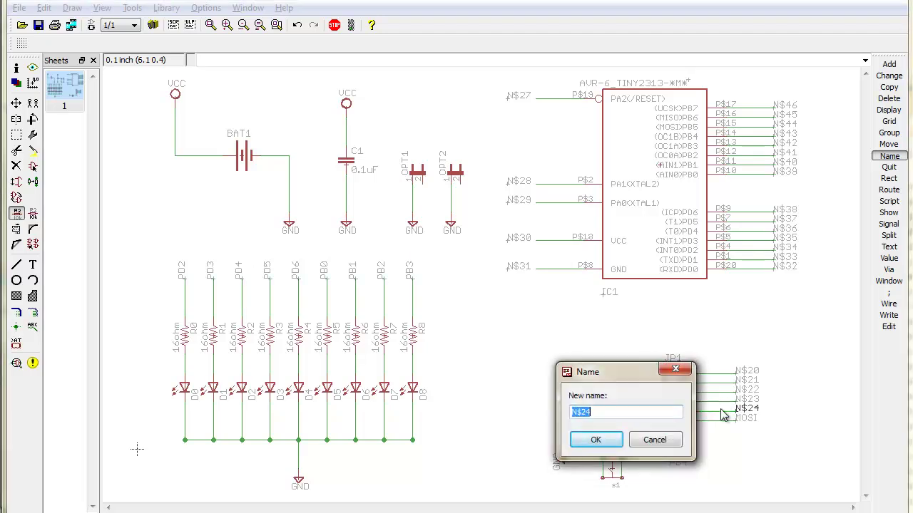
pyautogui.write('MISO')
pyautogui.press('Return')
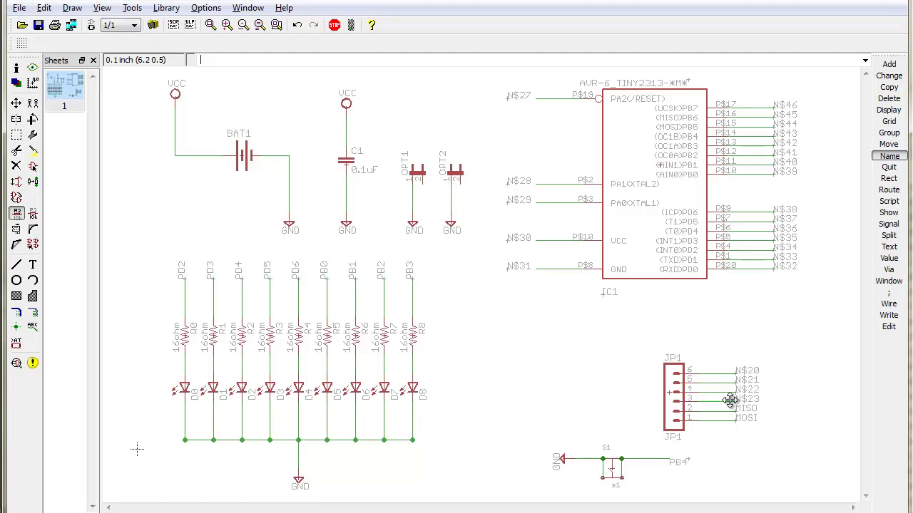
pyautogui.click(731, 401)
pyautogui.write('SCK')
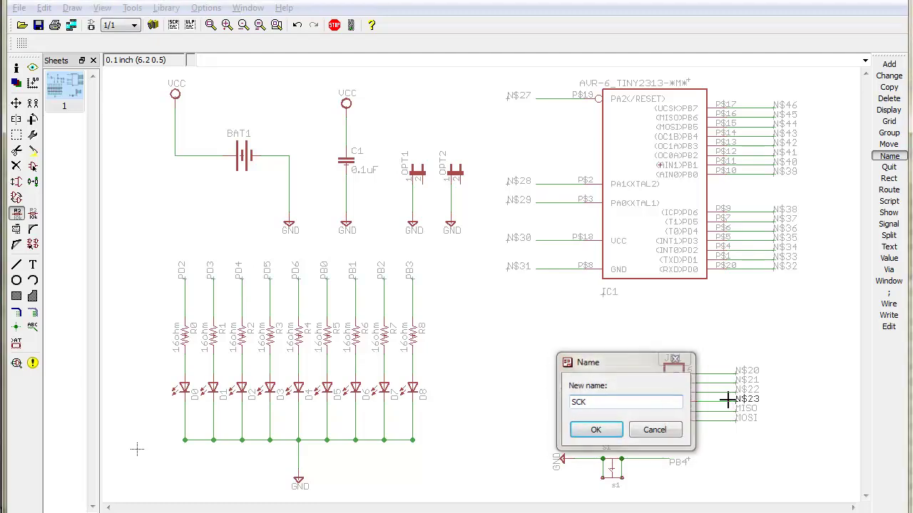
pyautogui.press('Return')
# Rename the net on JP1 pin 4 to VCC and connect it to the existing VCC net.
pyautogui.click(733, 393)
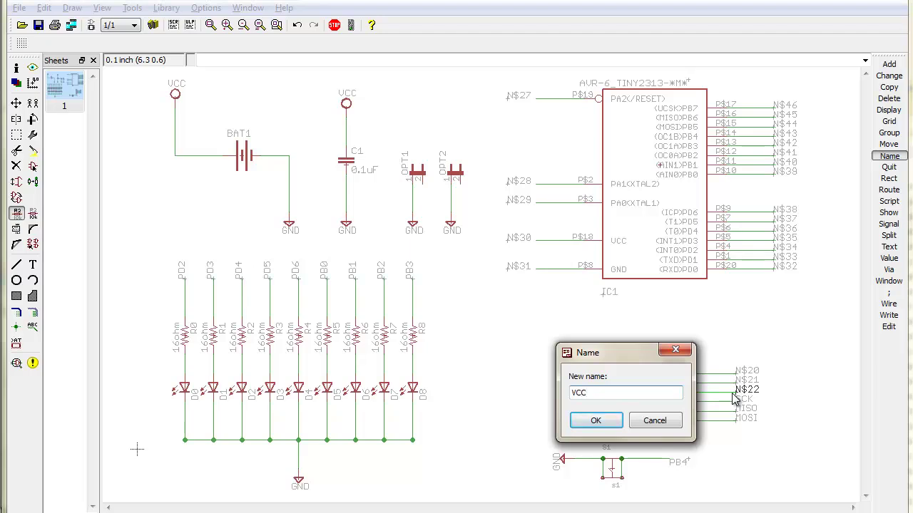
pyautogui.press('Return')
pyautogui.moveTo(717, 372); pyautogui.dragTo(472, 235)
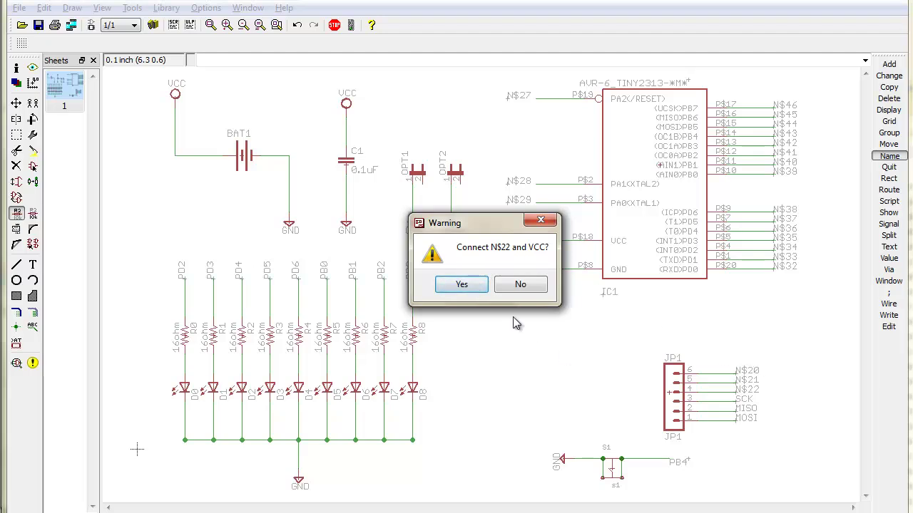
pyautogui.click(461, 284)
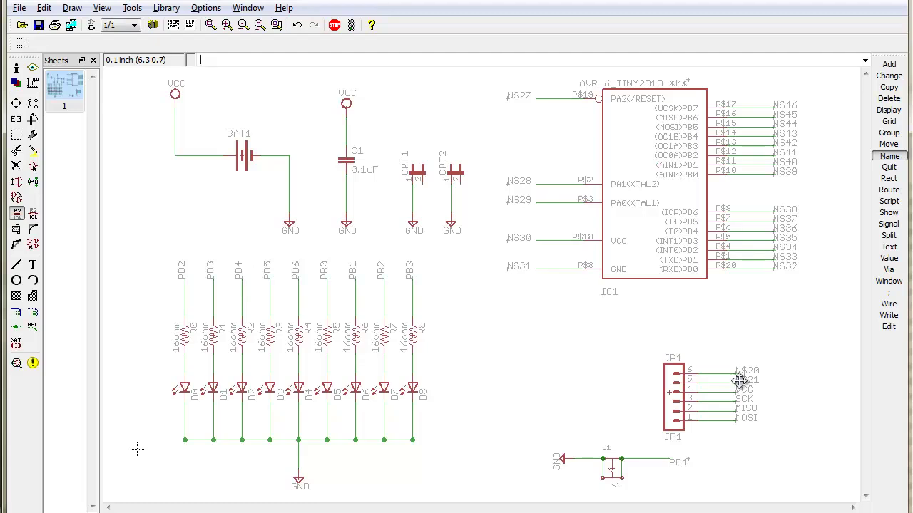
# Rename the nets on JP1 pins 5 and 6 to RST and GND, connecting pin 6 to the existing GND net.
pyautogui.click(738, 380)
pyautogui.write('RST')
pyautogui.press('Return')
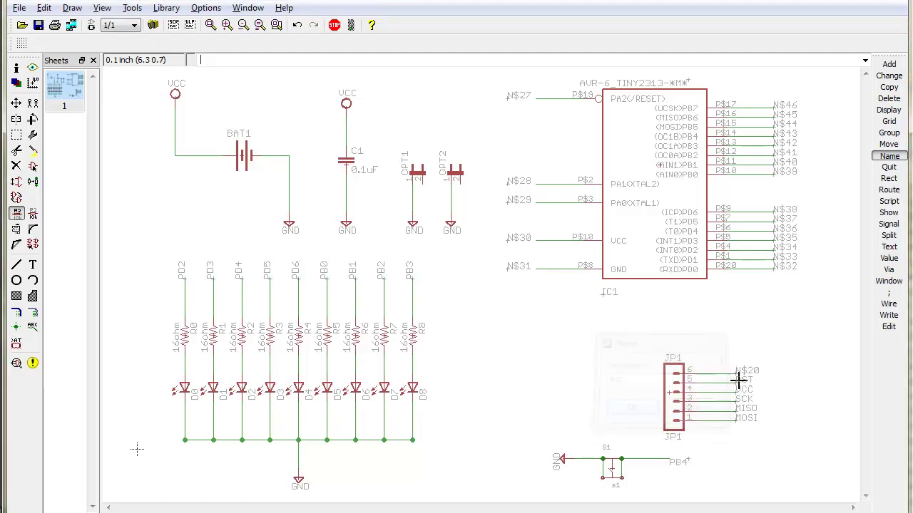
pyautogui.click(745, 370)
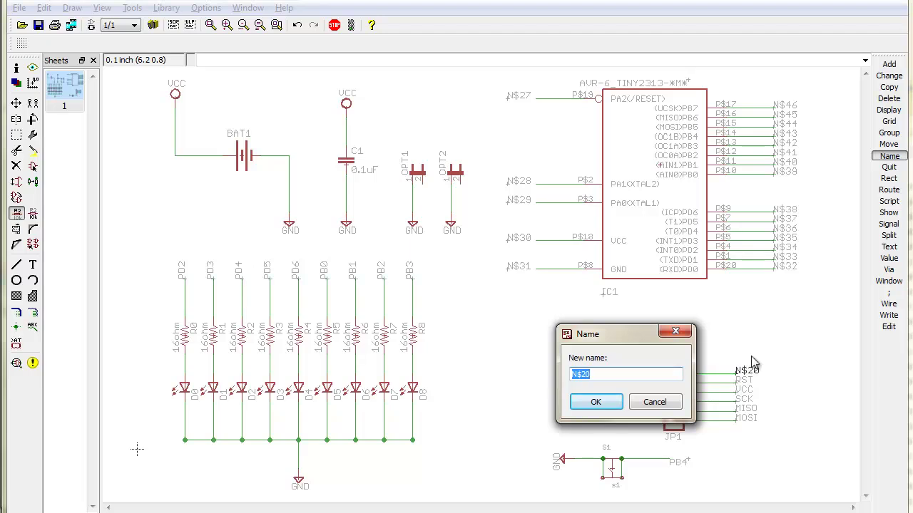
pyautogui.write('GND')
pyautogui.press('Return')
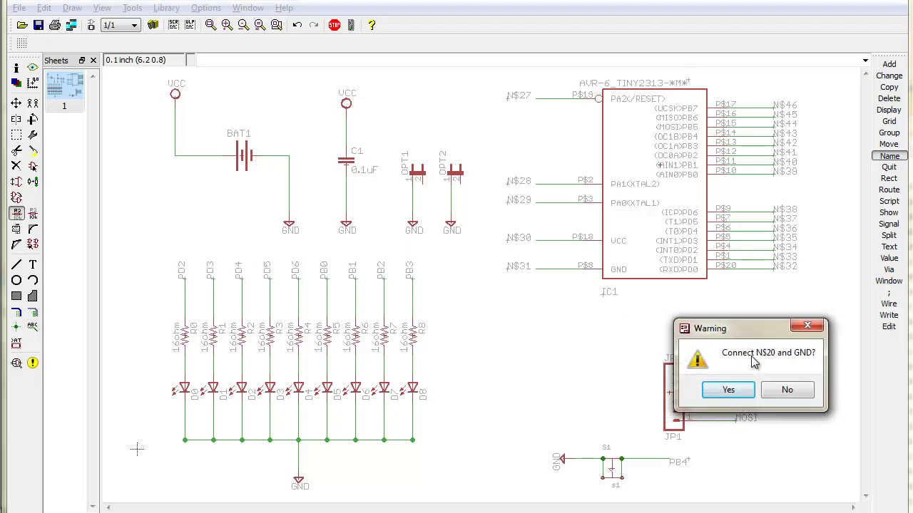
pyautogui.click(728, 390)
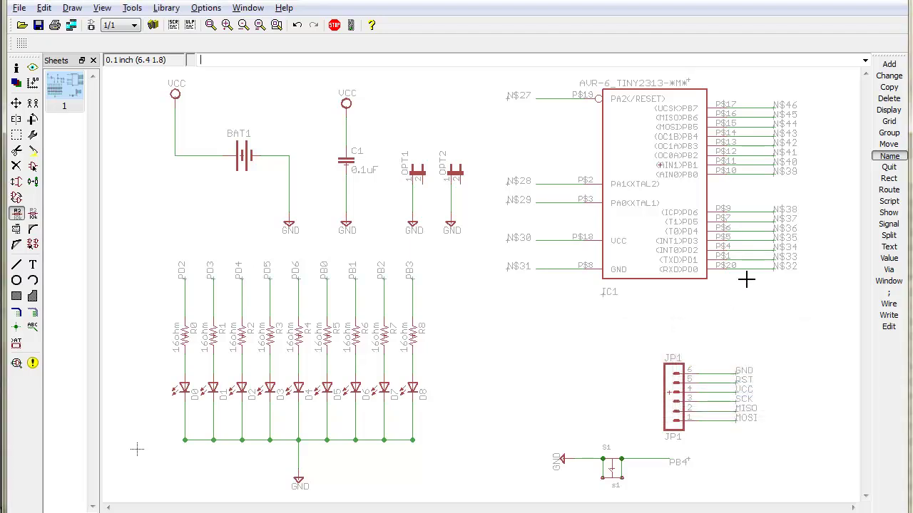
pyautogui.click(206, 8)
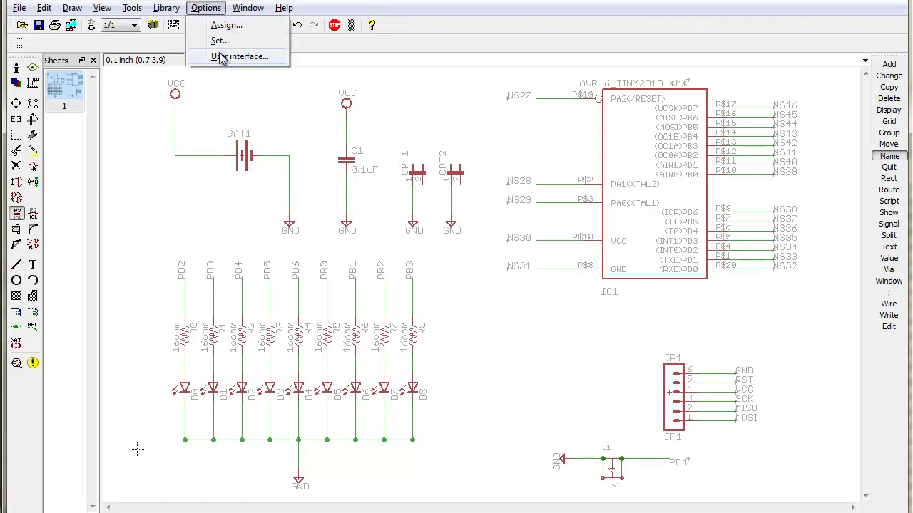
pyautogui.click(221, 56)
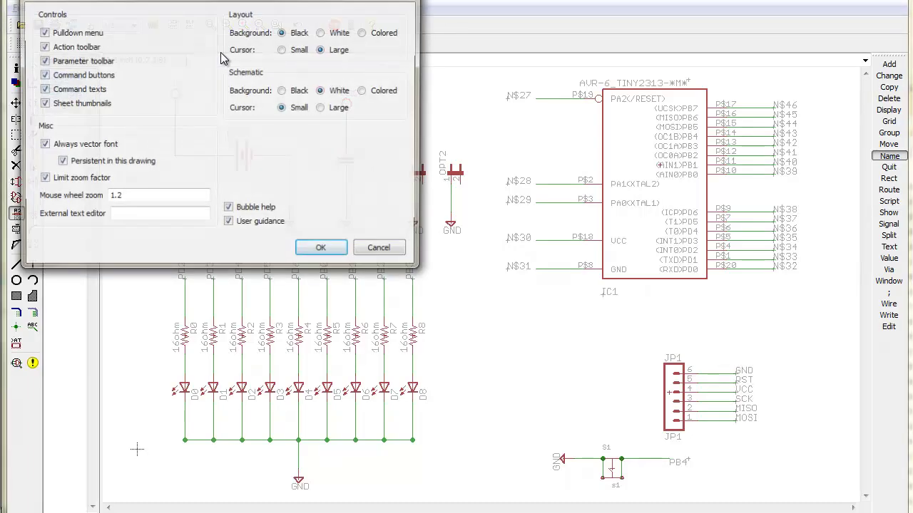
pyautogui.click(380, 250)
pyautogui.click(205, 8)
pyautogui.click(205, 8)
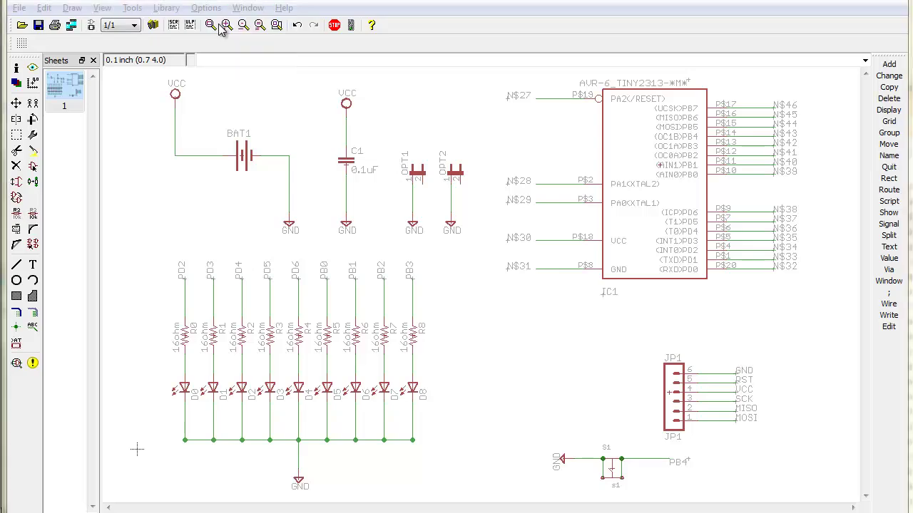
pyautogui.click(346, 329)
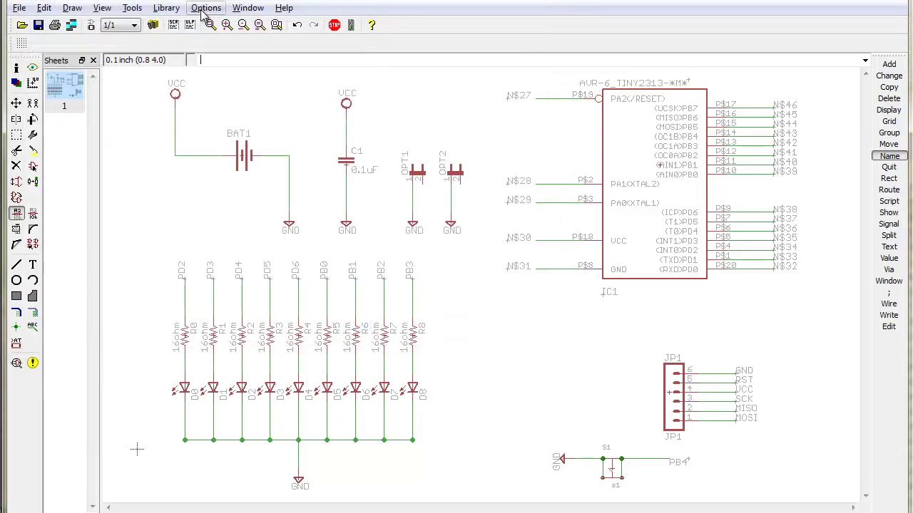
# Review the miscellaneous editor settings, including the Check connects option.
pyautogui.click(205, 7)
pyautogui.click(213, 39)
pyautogui.click(133, 16)
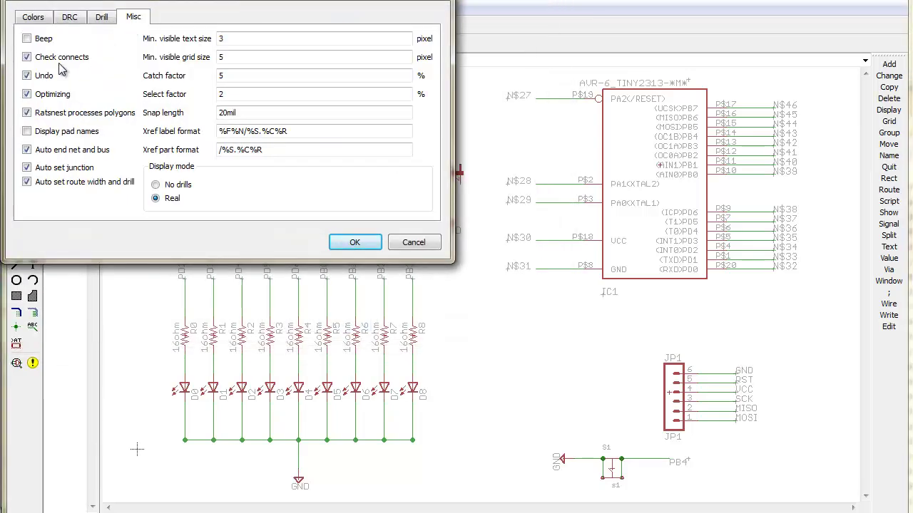
pyautogui.moveTo(111, 5); pyautogui.dragTo(345, 100)
pyautogui.click(587, 341)
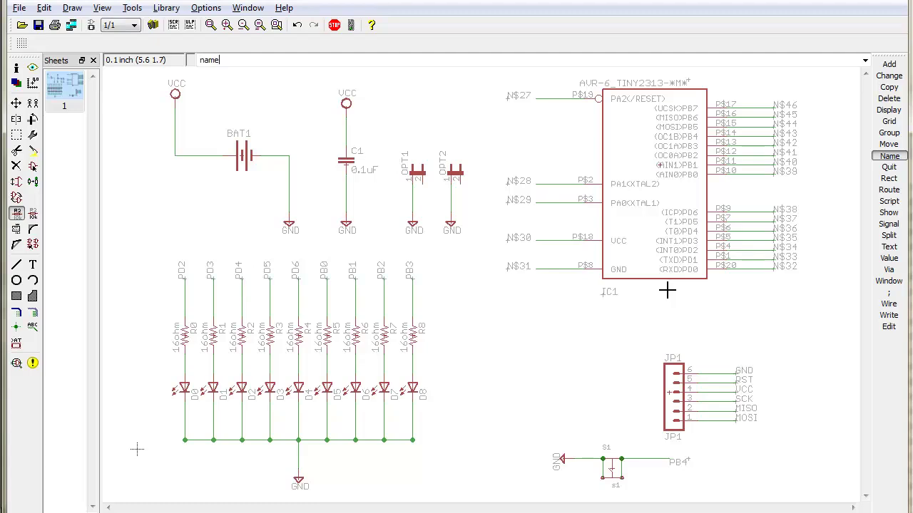
# Rename the nets on IC1's PD0 and PD1 pins to RXD and TXD.
pyautogui.click(772, 269)
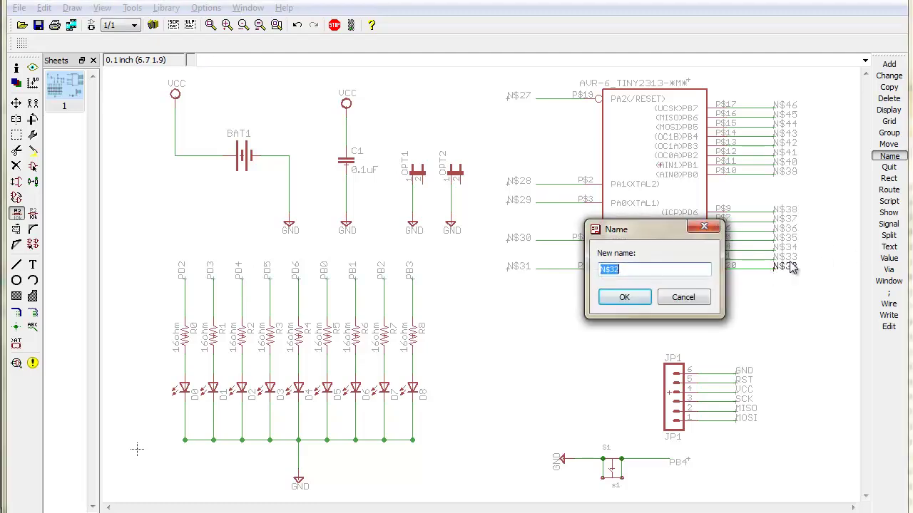
pyautogui.write('T')
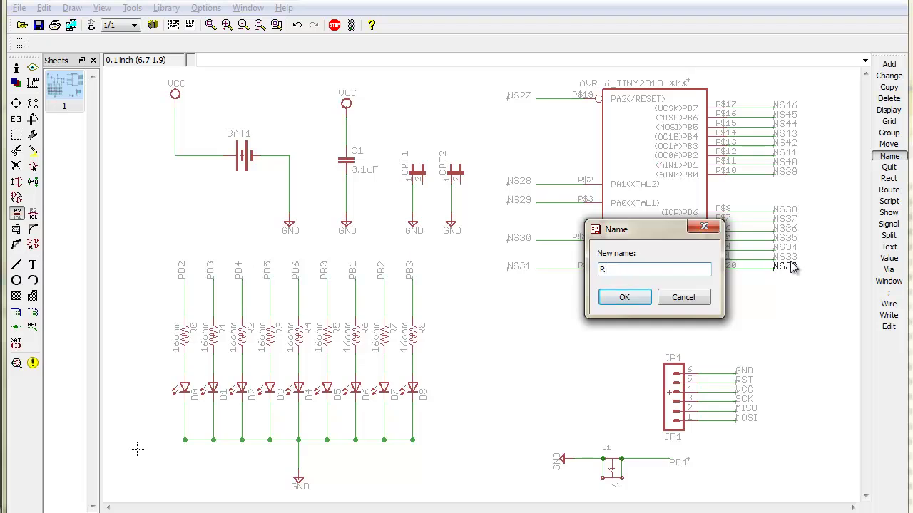
pyautogui.press('Return')
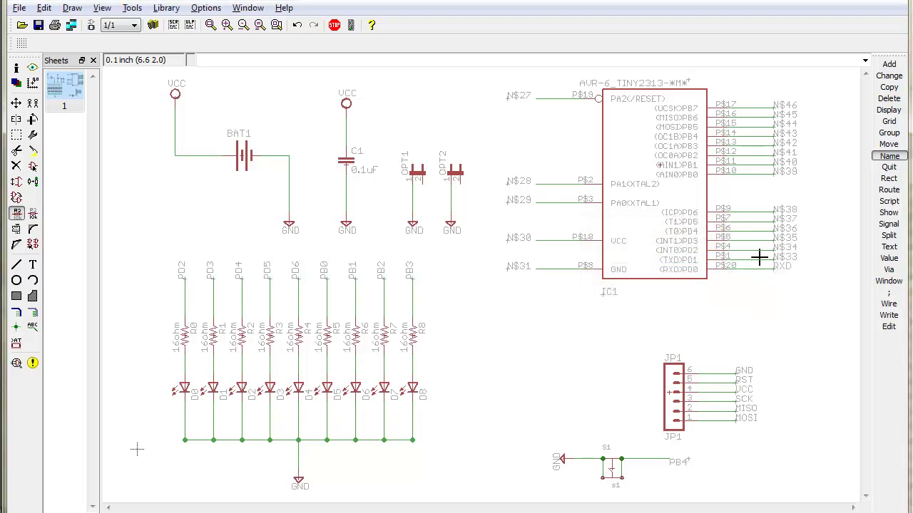
pyautogui.click(767, 257)
pyautogui.write('TXD')
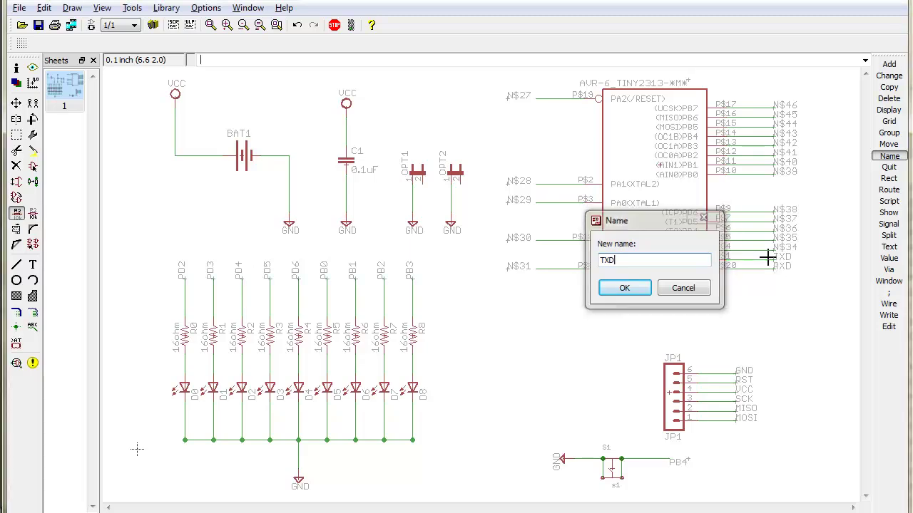
pyautogui.press('Return')
# Rename the nets on IC1's PD2 and PD3 pins to PD2 and PD3, connecting them to the matching LED resistor nets.
pyautogui.click(759, 249)
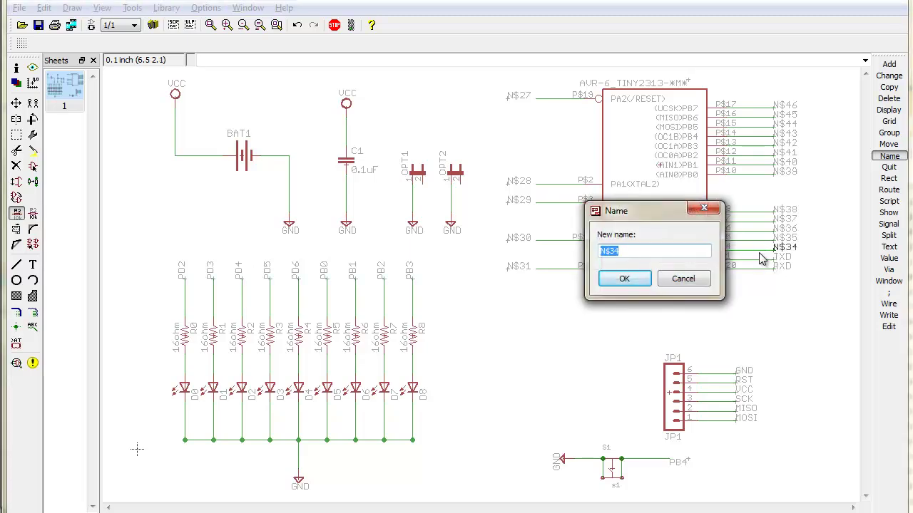
pyautogui.write('PD2')
pyautogui.press('Return')
pyautogui.click(735, 286)
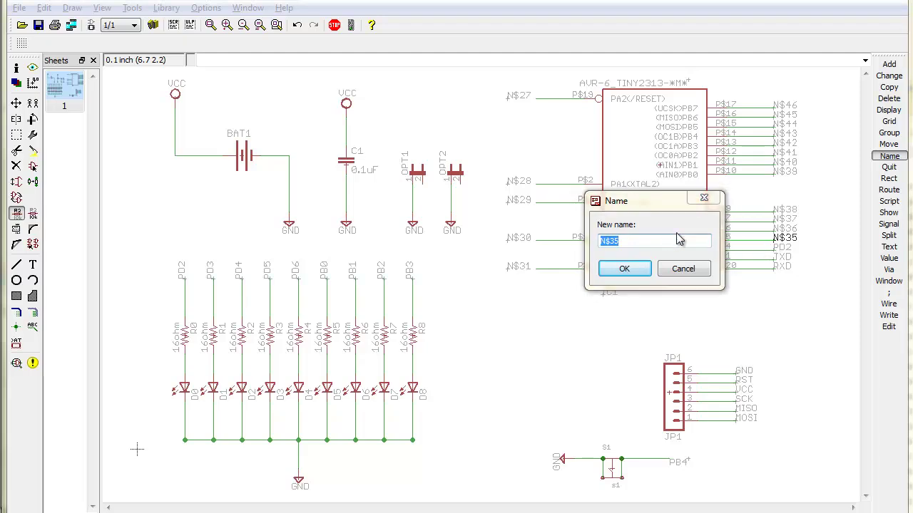
pyautogui.write('PD3')
pyautogui.press('Return')
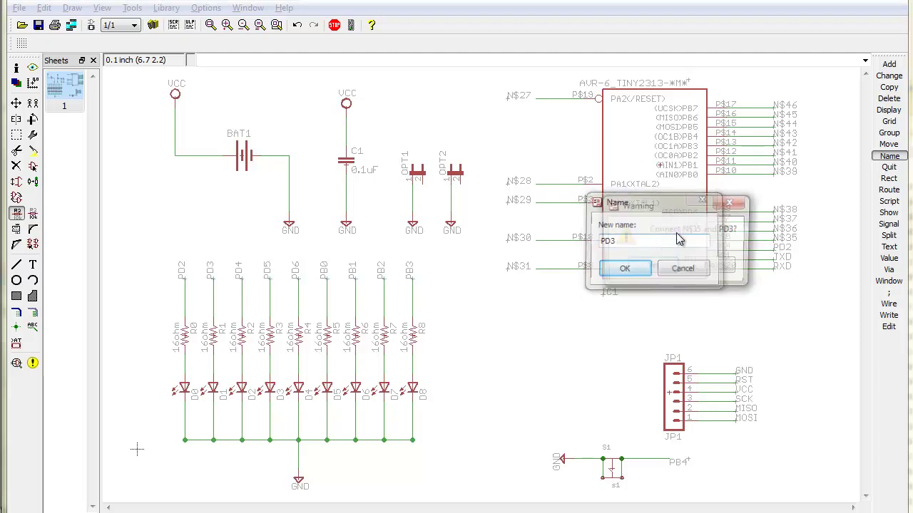
pyautogui.click(651, 267)
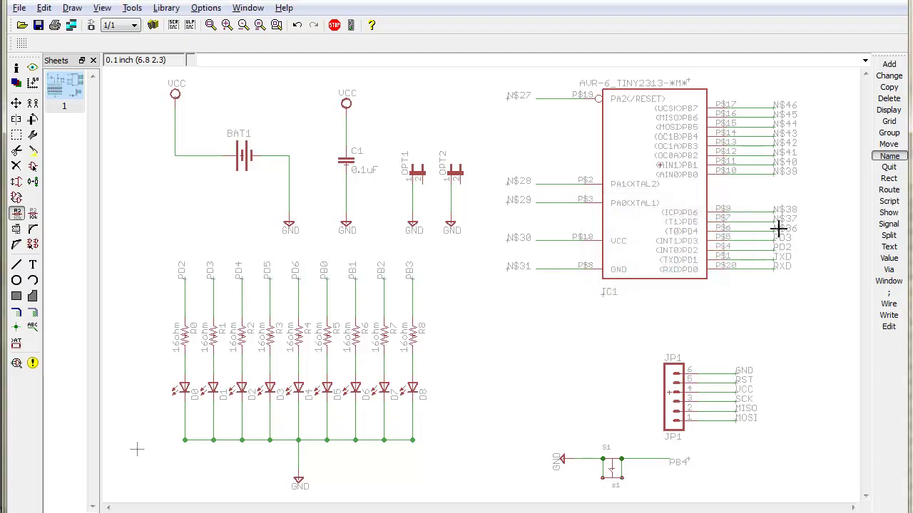
# Rename the nets on IC1's PD4 and PD5 pins to PD4 and PD5, connecting them to the existing nets of those names.
pyautogui.click(775, 228)
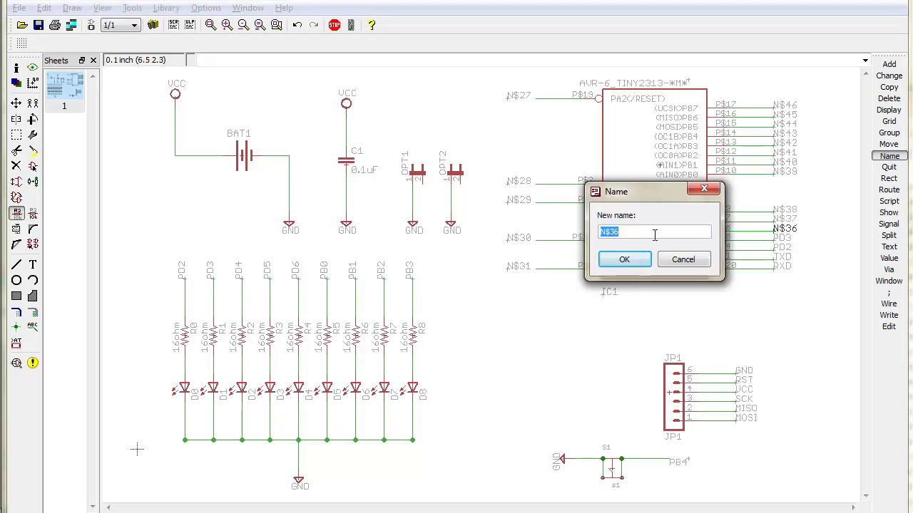
pyautogui.write('PD4')
pyautogui.press('Return')
pyautogui.click(665, 266)
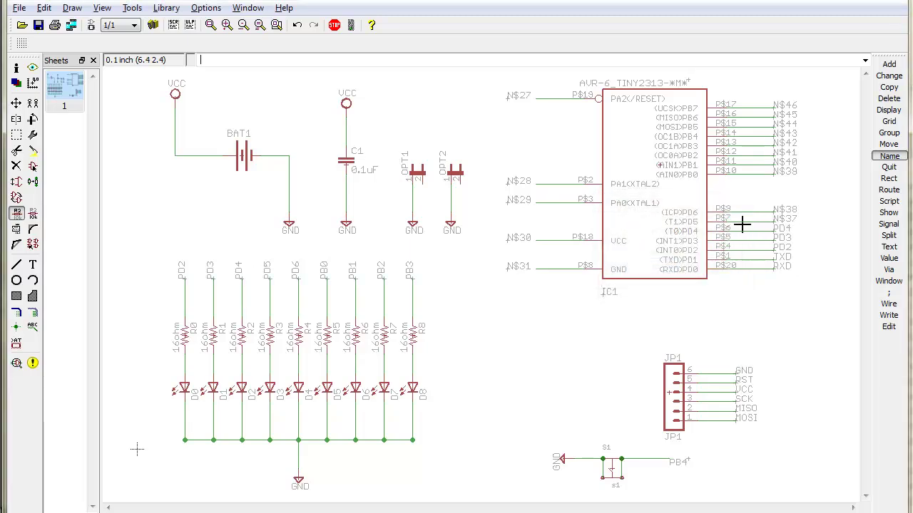
pyautogui.click(753, 226)
pyautogui.write('PD5')
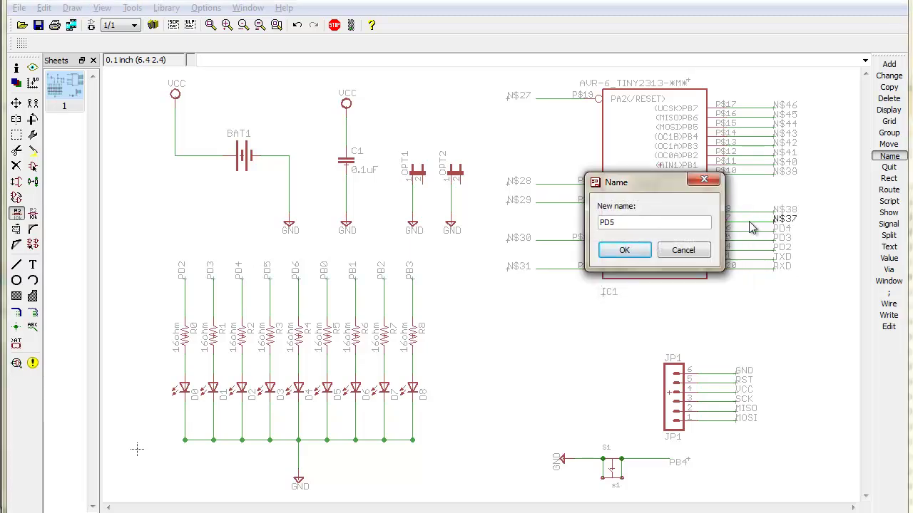
pyautogui.press('Return')
pyautogui.click(739, 259)
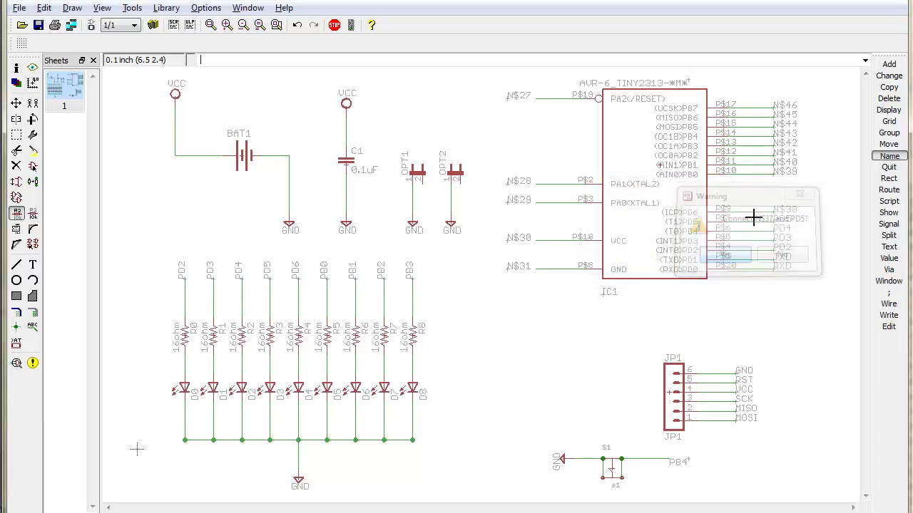
# Rename the nets on IC1's PD6 and PB0 pins to PD6 and PB0, connecting both to the matching LED resistor nets.
pyautogui.click(753, 213)
pyautogui.write('PD')
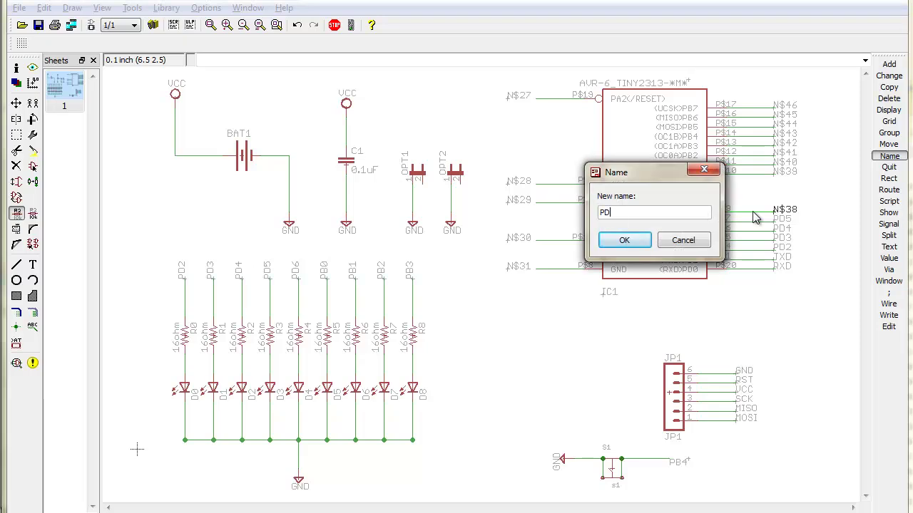
pyautogui.write('6')
pyautogui.press('Return')
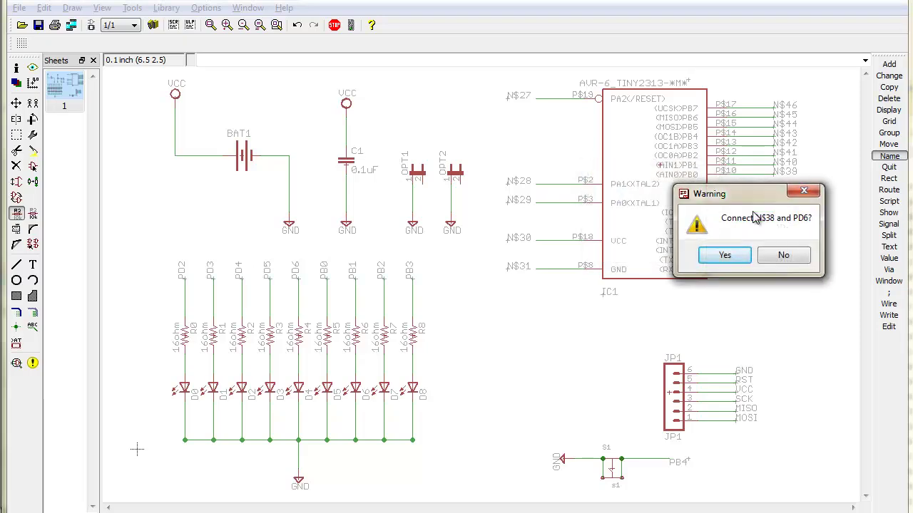
pyautogui.click(740, 259)
pyautogui.click(762, 189)
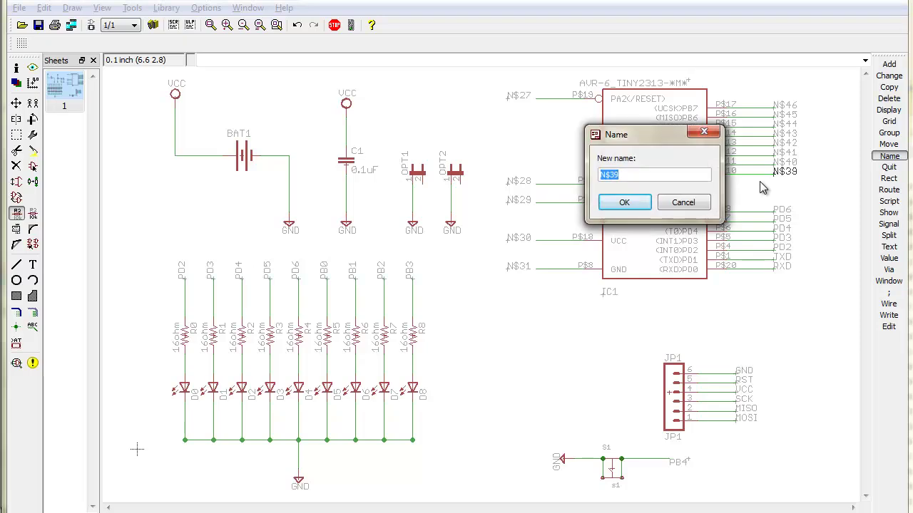
pyautogui.write('PB0')
pyautogui.press('Return')
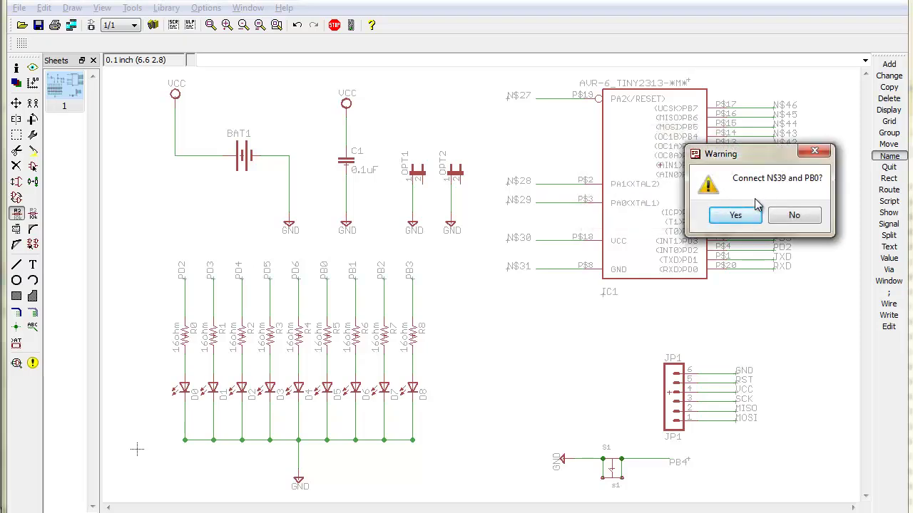
pyautogui.click(740, 213)
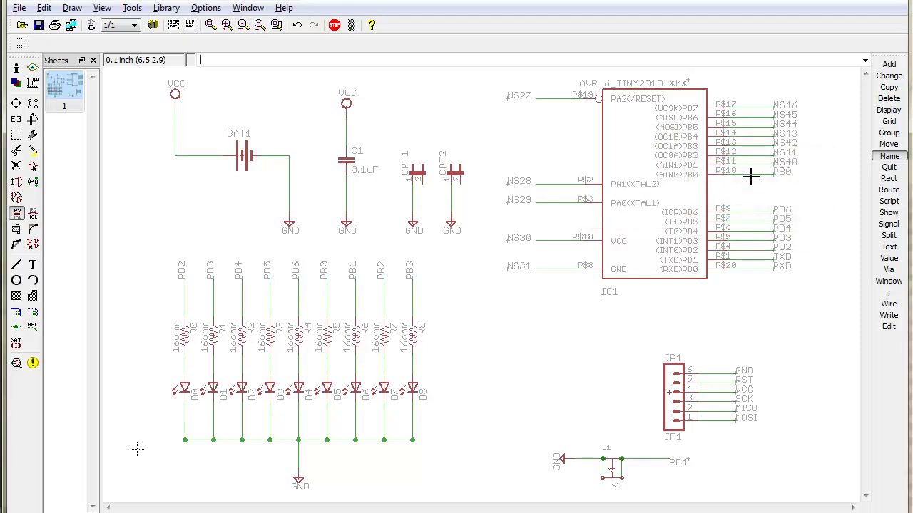
# Rename the nets on IC1's PB1 and PB2 pins to PB1 and PB2, connecting them to the matching LED resistor nets.
pyautogui.write('name PB1')
pyautogui.press('Return')
pyautogui.click(765, 166)
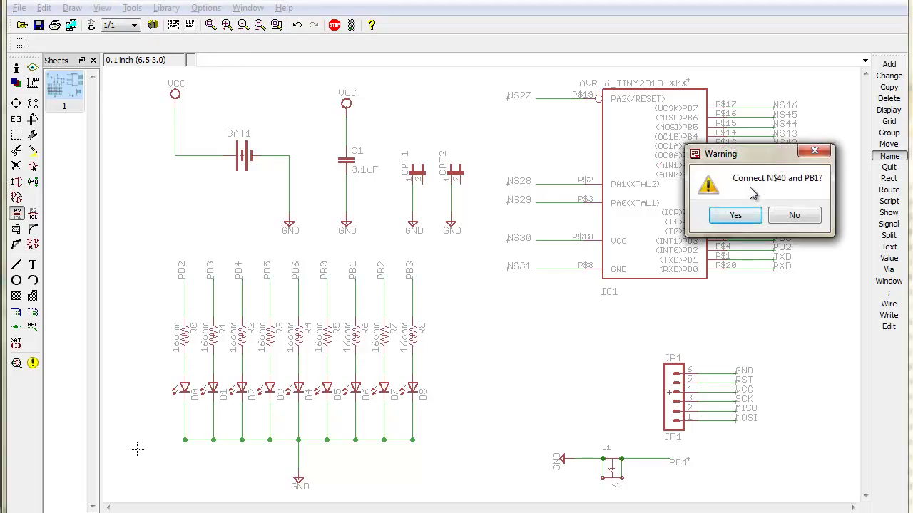
pyautogui.click(735, 215)
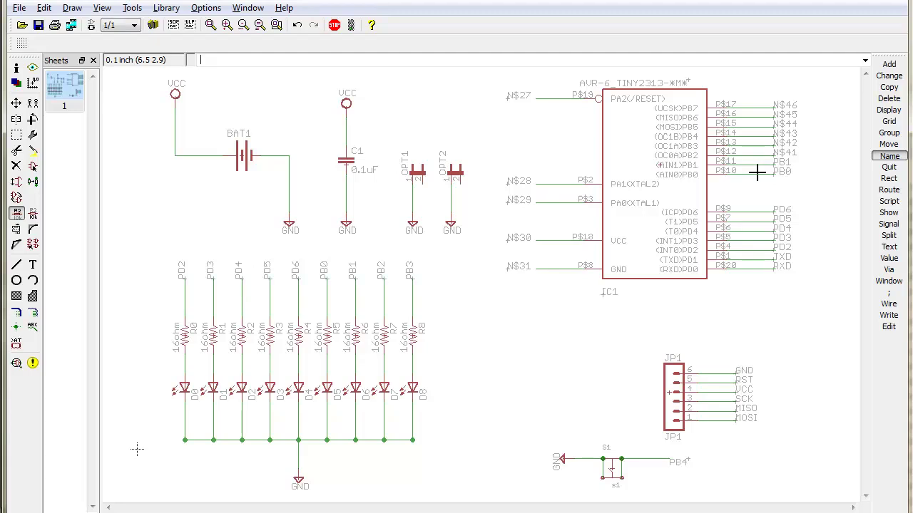
pyautogui.write('name PB2')
pyautogui.press('Return')
pyautogui.click(770, 152)
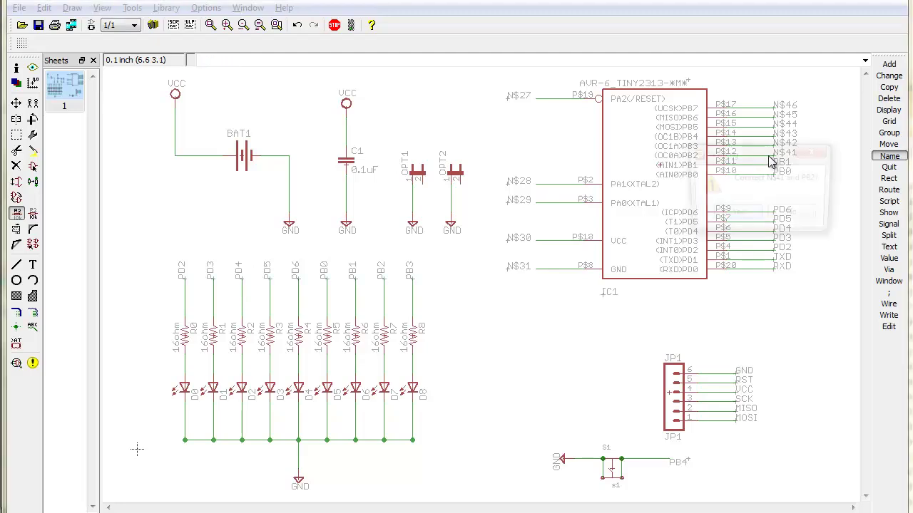
pyautogui.press('Return')
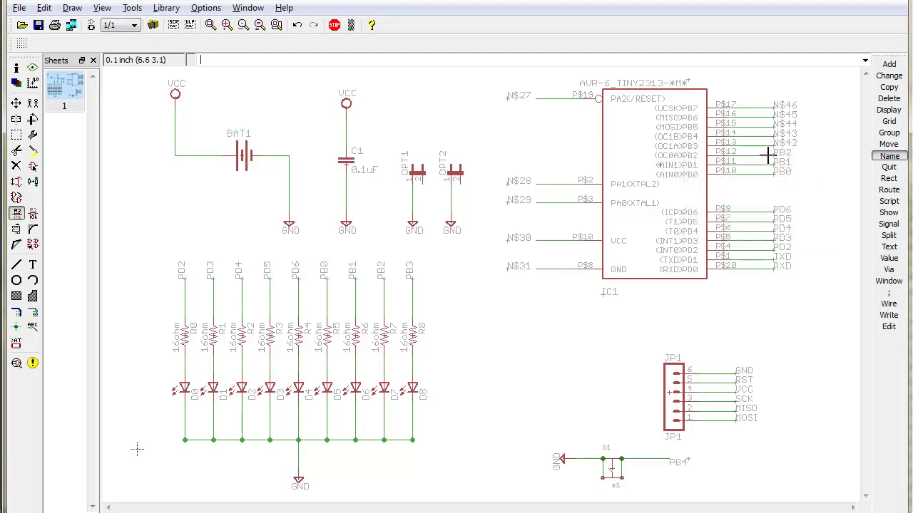
# Rename the nets on IC1's PB3 and PB4 pins to PB3 and PB4, connecting them to the existing resistor and S1 nets.
pyautogui.click(767, 142)
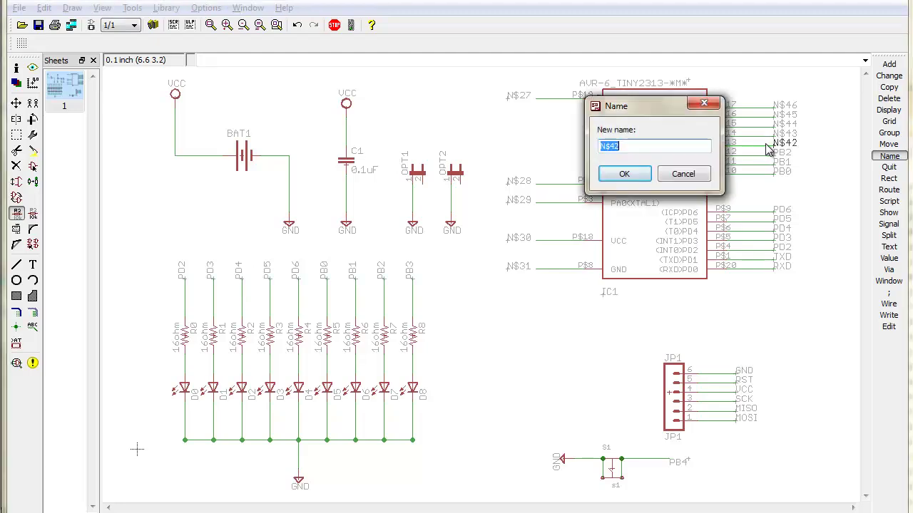
pyautogui.write('PB3')
pyautogui.press('Return')
pyautogui.press('Return')
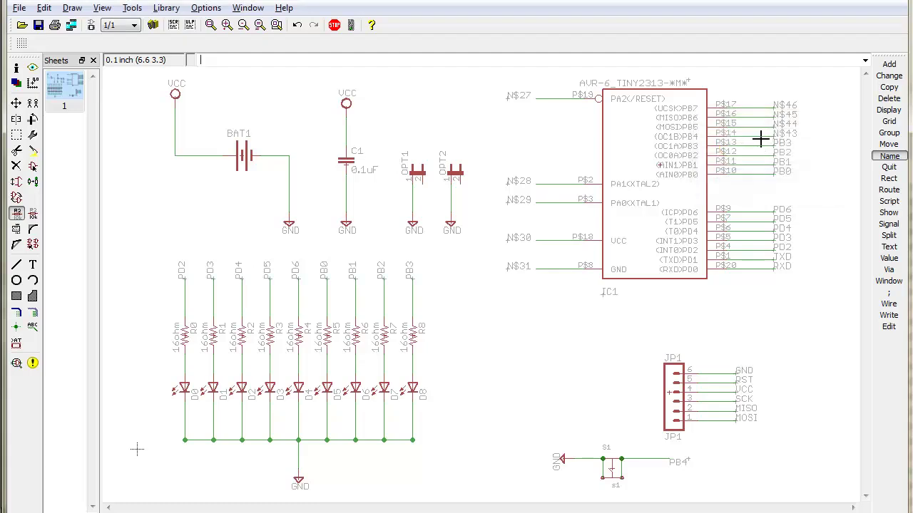
pyautogui.click(762, 136)
pyautogui.write('PB')
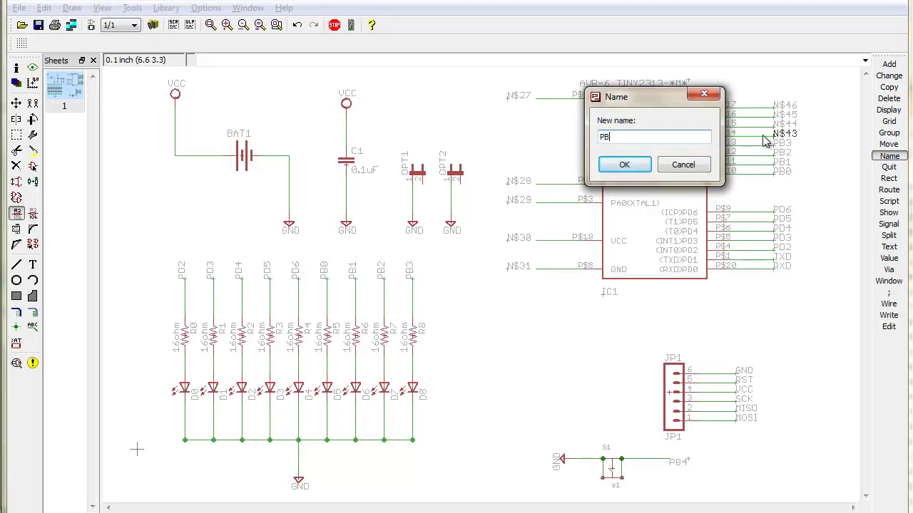
pyautogui.write('4')
pyautogui.press('Return')
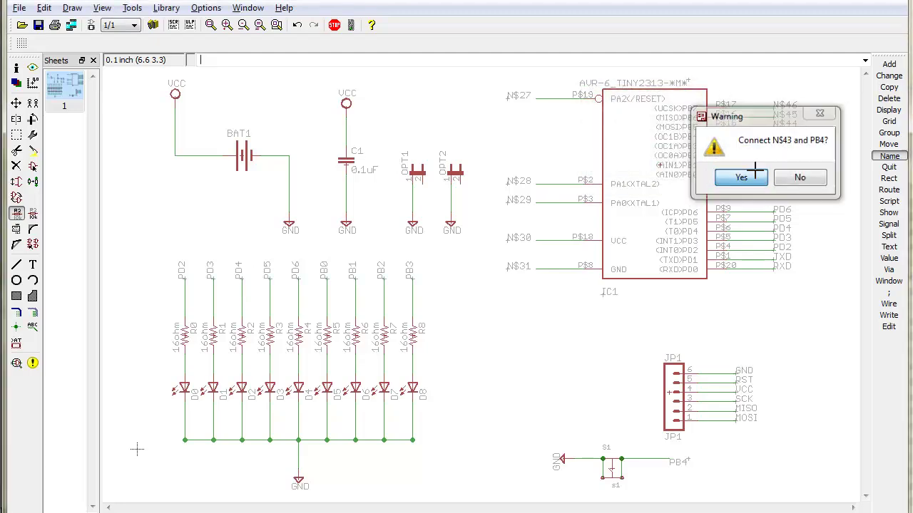
pyautogui.click(745, 176)
# Try to name the nets on IC1's PB5 and PB6 pins PB5 and PB6.
pyautogui.click(762, 128)
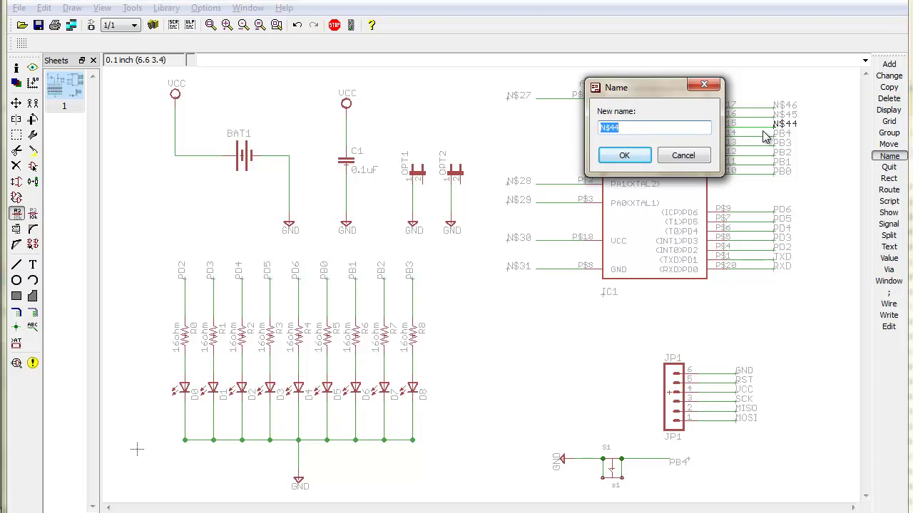
pyautogui.write('PB5')
pyautogui.press('Return')
pyautogui.click(758, 116)
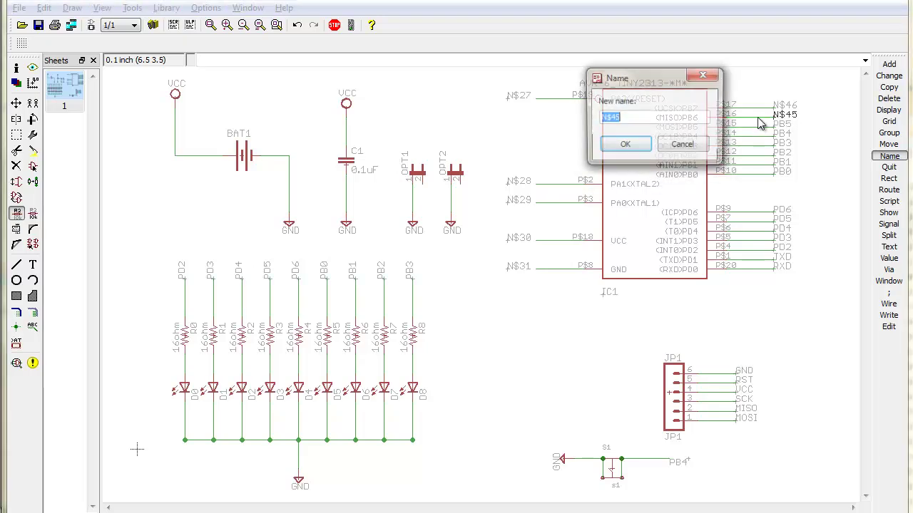
pyautogui.write('PB6')
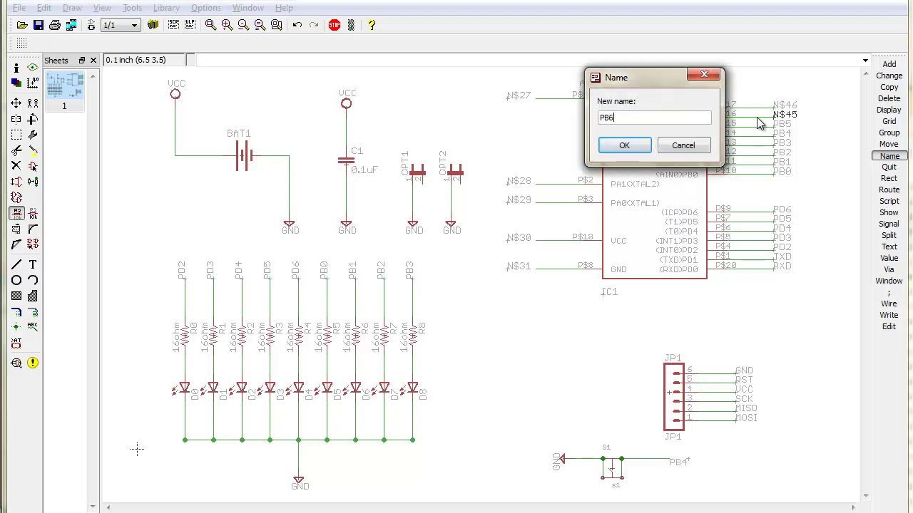
pyautogui.press('Return')
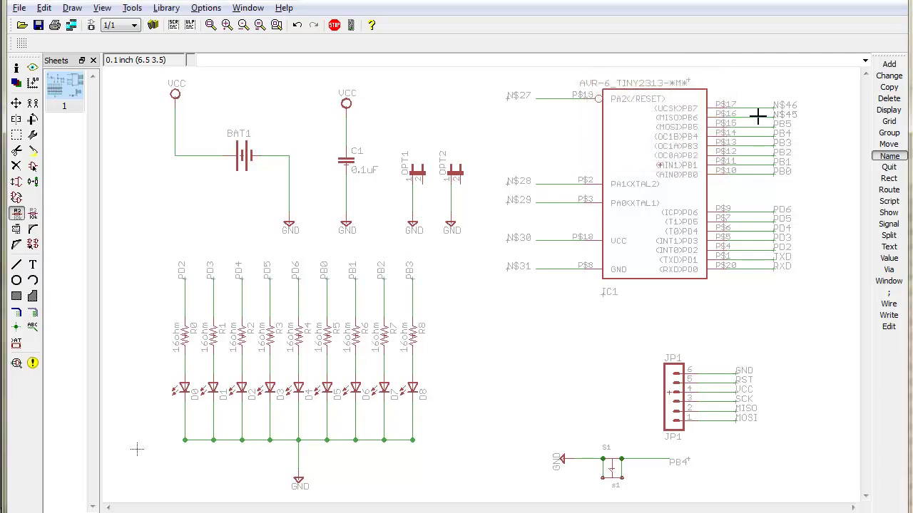
# Rename the nets on IC1's PB5 and PB6 pins to MOSI and MISO, connecting them to the matching JP1 nets.
pyautogui.click(763, 128)
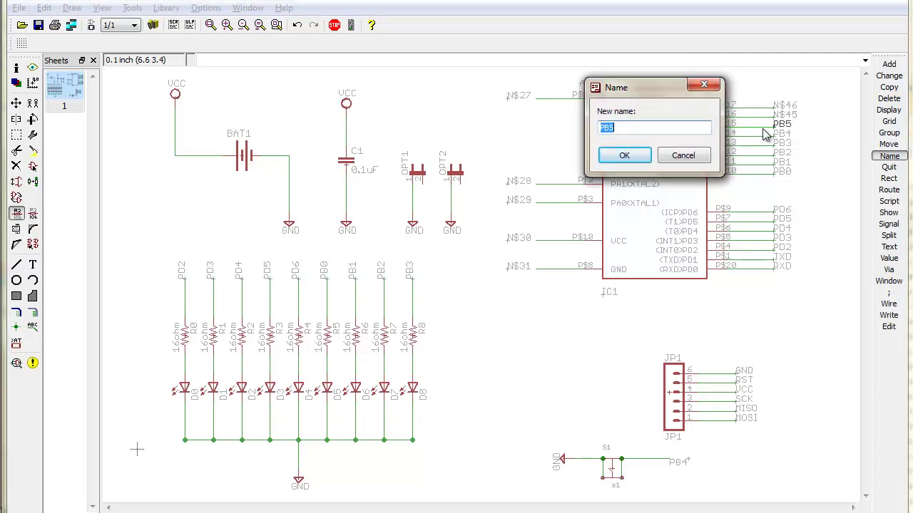
pyautogui.write('MOSI')
pyautogui.press('Return')
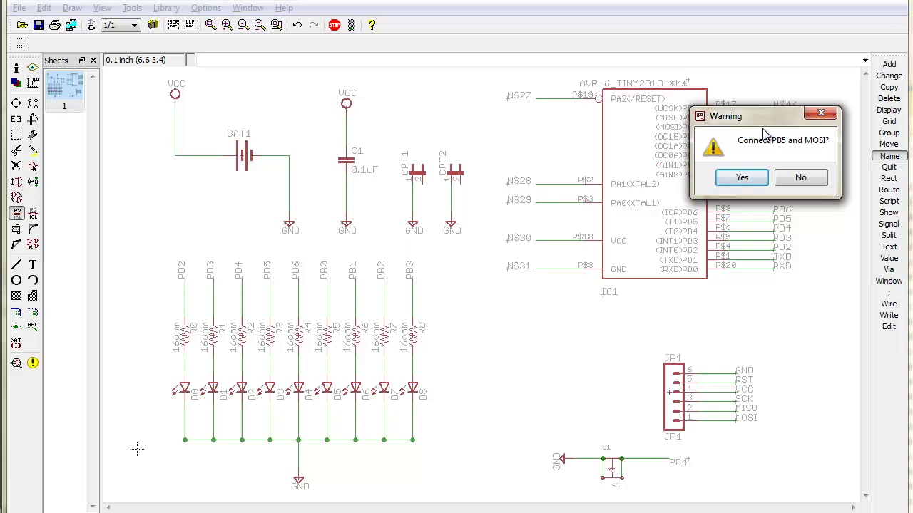
pyautogui.click(744, 178)
pyautogui.click(765, 115)
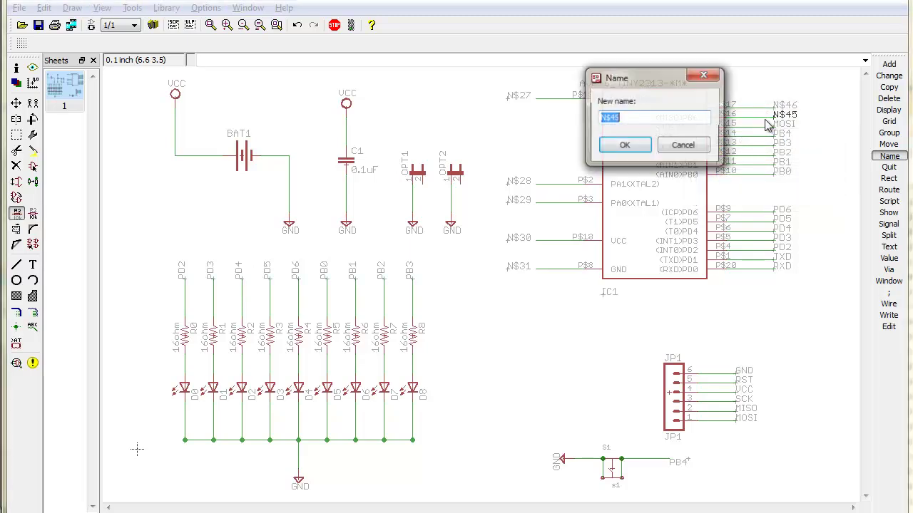
pyautogui.write('MISO')
pyautogui.press('Return')
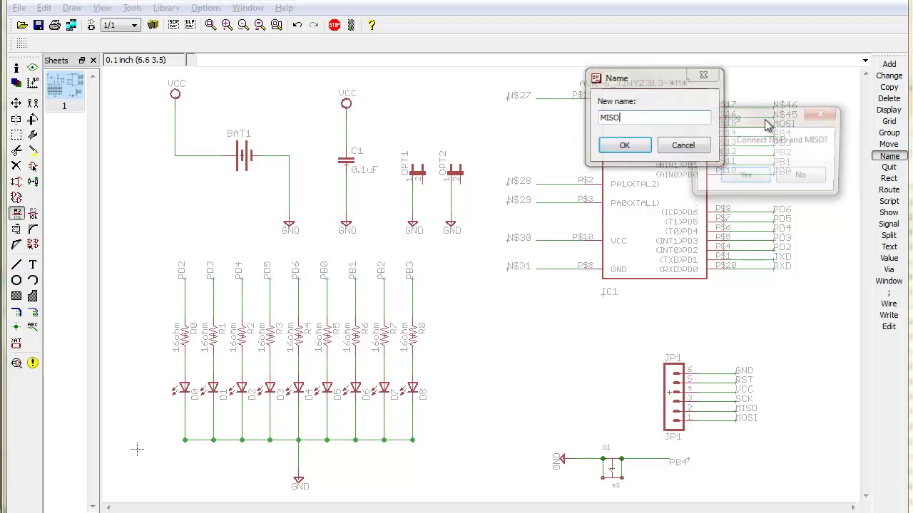
pyautogui.click(759, 179)
# Rename the nets on IC1's PB7 and PA2 (/RESET) pins to SCK and RST, connecting them to the matching JP1 nets.
pyautogui.click(766, 112)
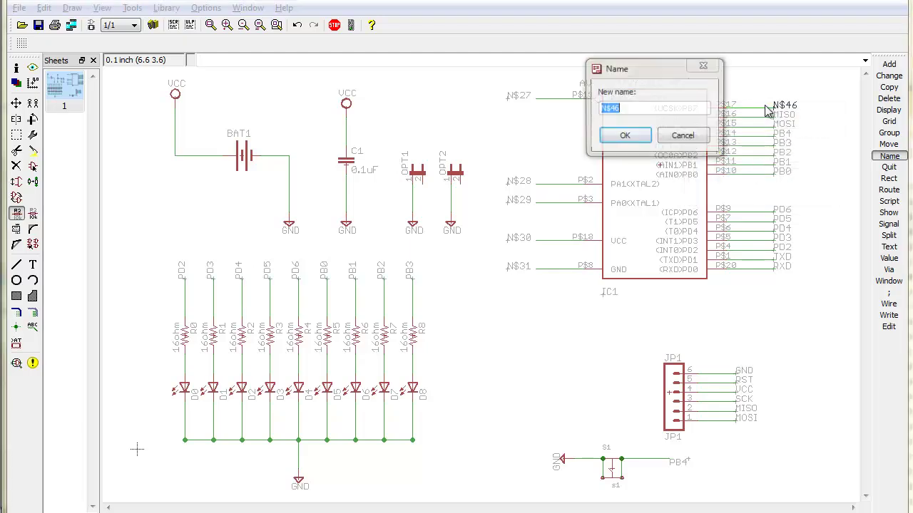
pyautogui.write('SCK')
pyautogui.press('Return')
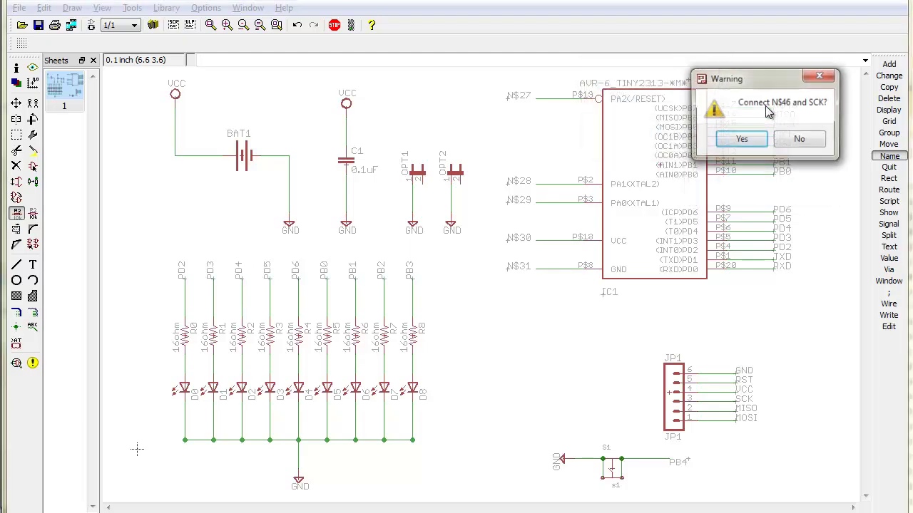
pyautogui.click(755, 136)
pyautogui.click(491, 100)
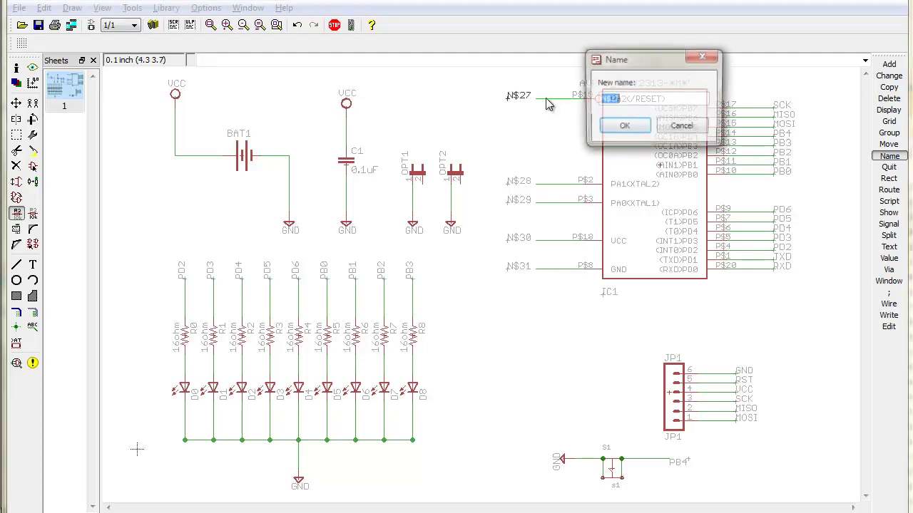
pyautogui.write('RST')
pyautogui.press('Return')
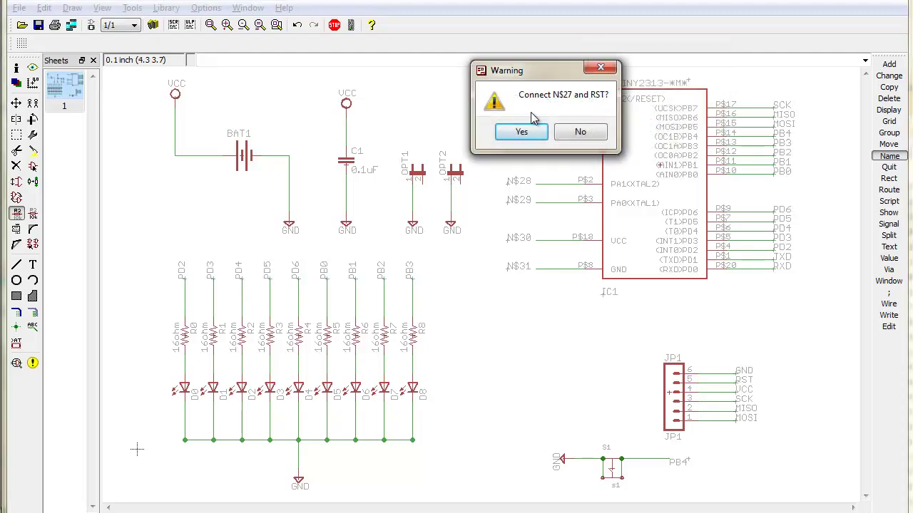
pyautogui.click(524, 130)
# Rename the nets on IC1's PA1 and PA0 pins to PA1 and PA0.
pyautogui.click(544, 188)
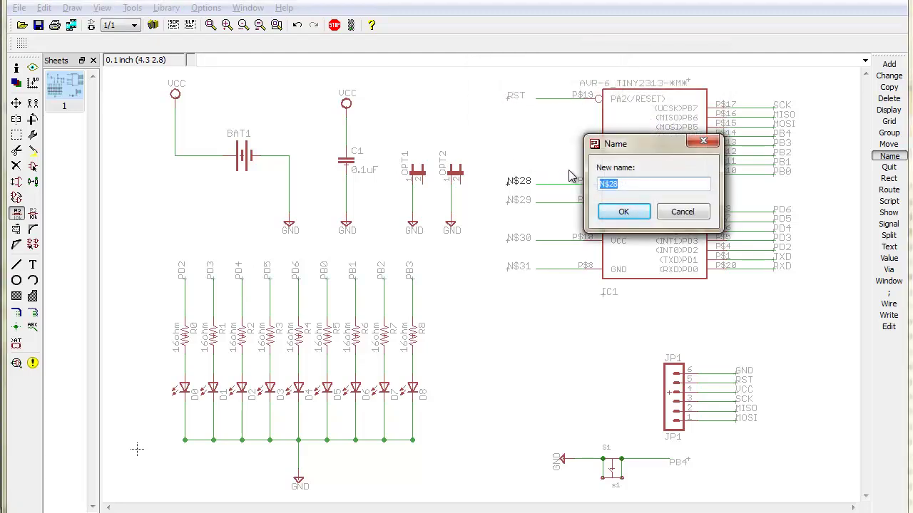
pyautogui.write('PA1')
pyautogui.press('Return')
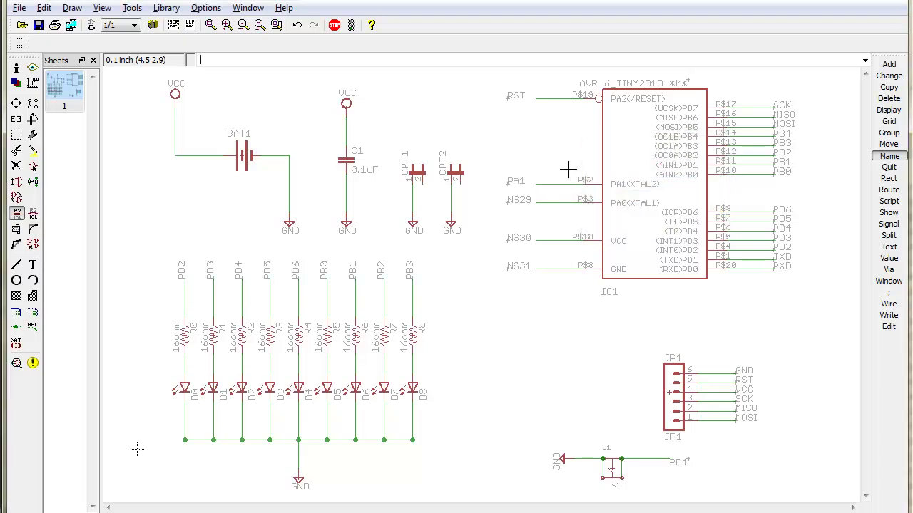
pyautogui.click(553, 200)
pyautogui.write('PA0')
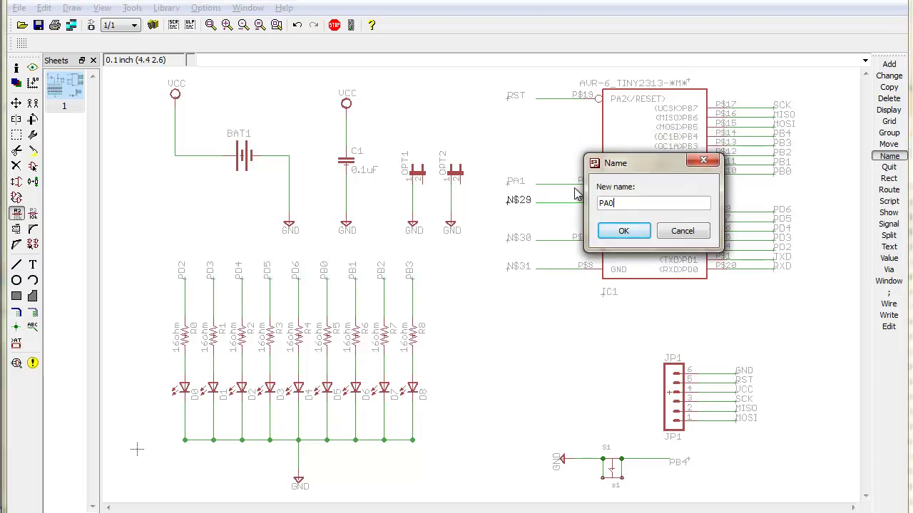
pyautogui.press('Return')
# Rename the nets on IC1's VCC and GND pins to VCC and GND, connecting them to the existing supply nets.
pyautogui.click(561, 237)
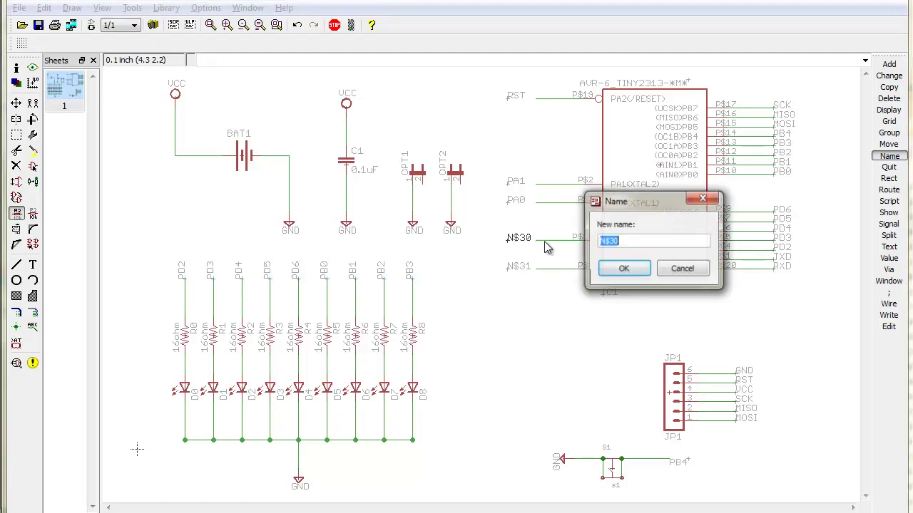
pyautogui.write('VCC')
pyautogui.press('Return')
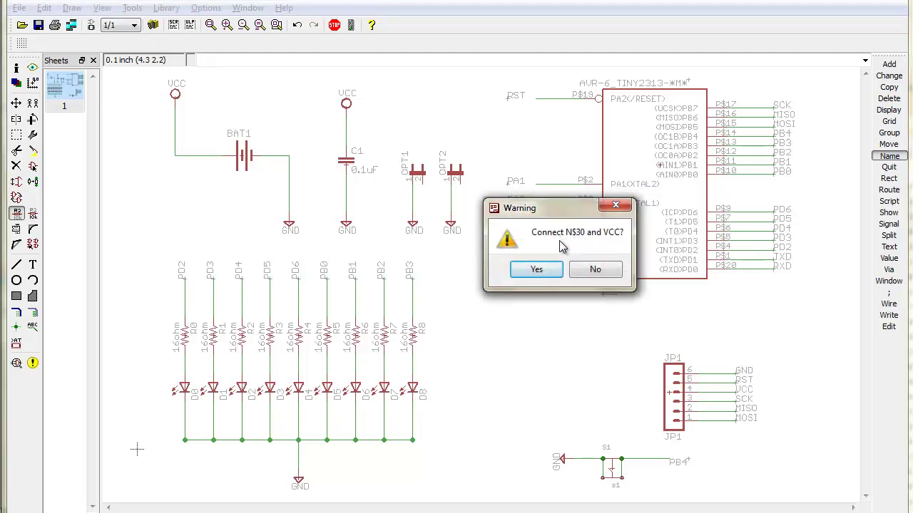
pyautogui.click(545, 271)
pyautogui.click(547, 264)
pyautogui.write('GND')
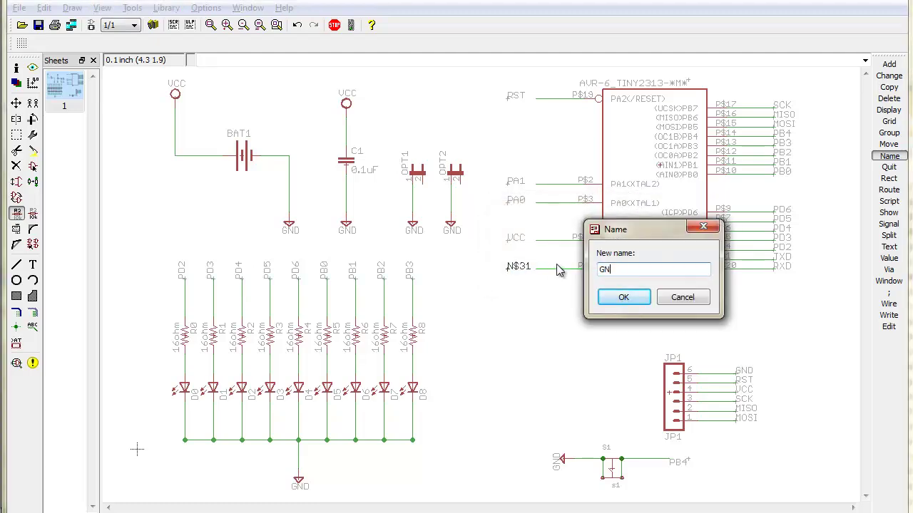
pyautogui.press('Return')
pyautogui.click(537, 269)
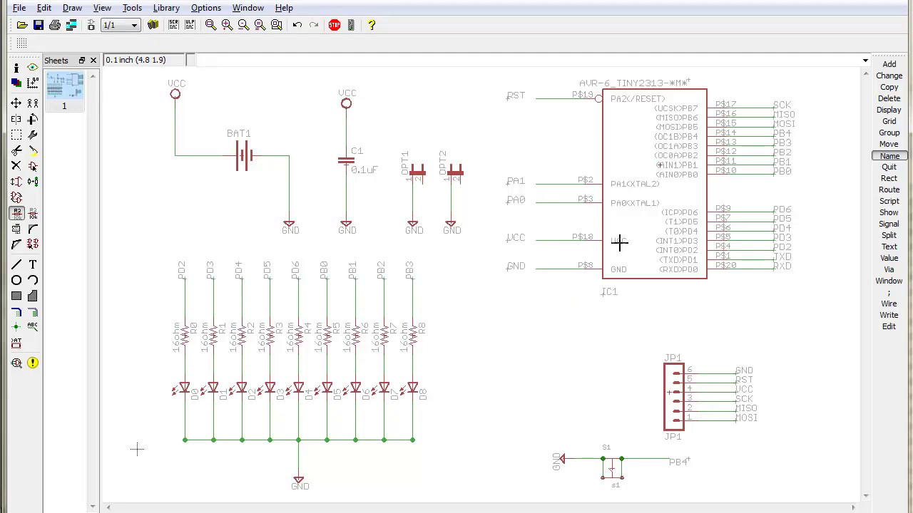
# Check the net class in the properties of IC1's PD6 wire and JP1's GND wire.
pyautogui.rightClick(753, 213)
pyautogui.click(797, 368)
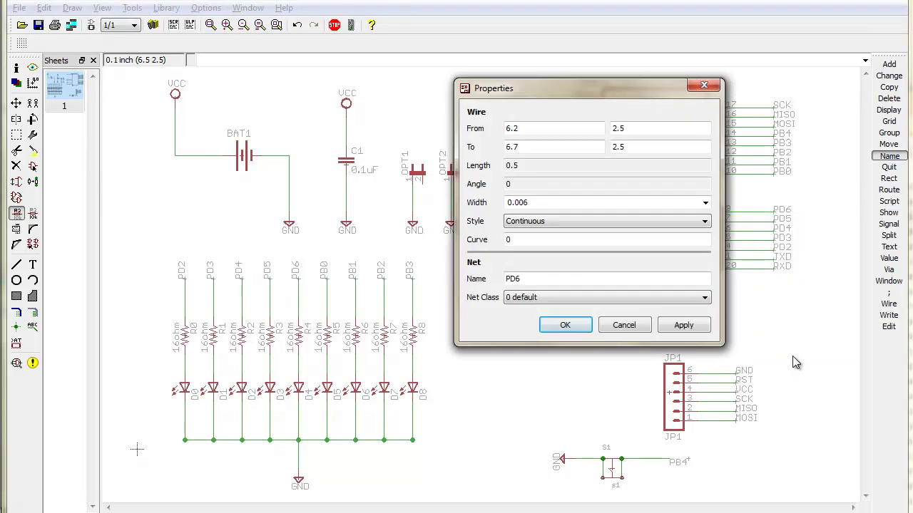
pyautogui.click(577, 327)
pyautogui.rightClick(724, 375)
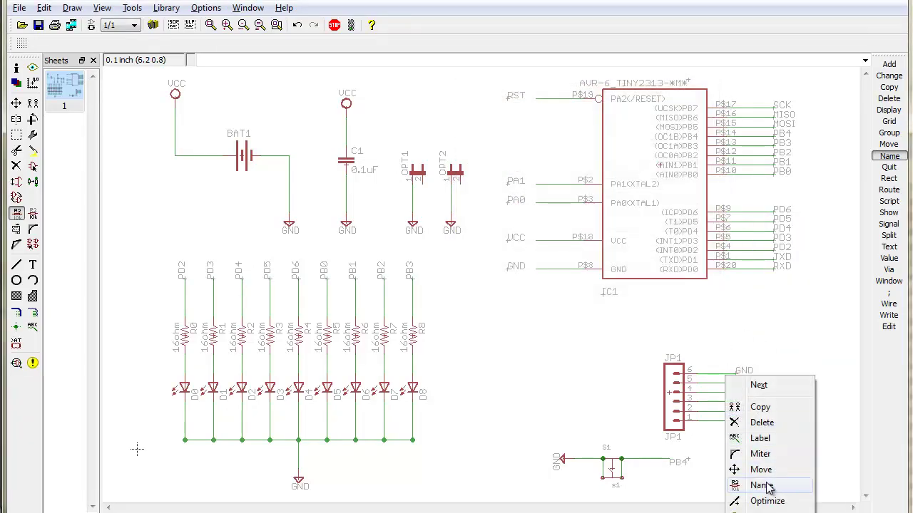
pyautogui.click(770, 508)
pyautogui.click(537, 486)
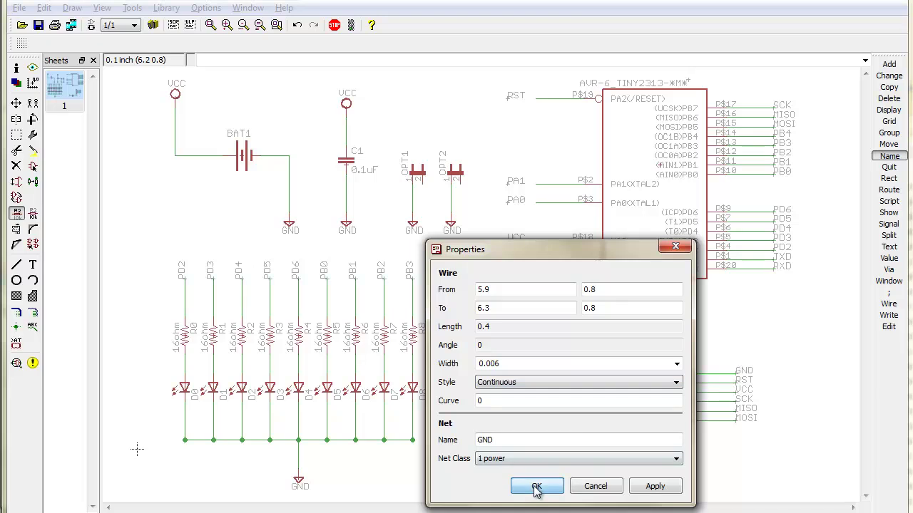
# Set the net class of the VCC wire on JP1 to 1 power.
pyautogui.rightClick(707, 393)
pyautogui.click(747, 512)
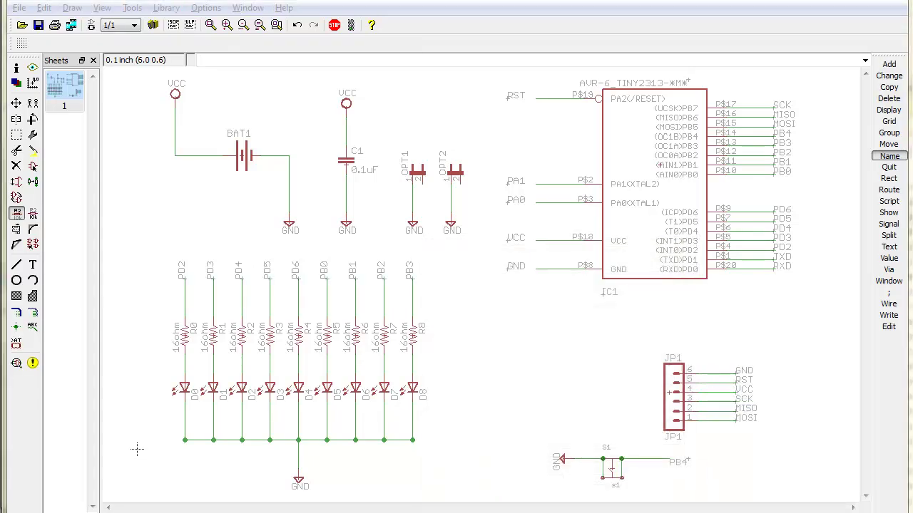
pyautogui.click(517, 477)
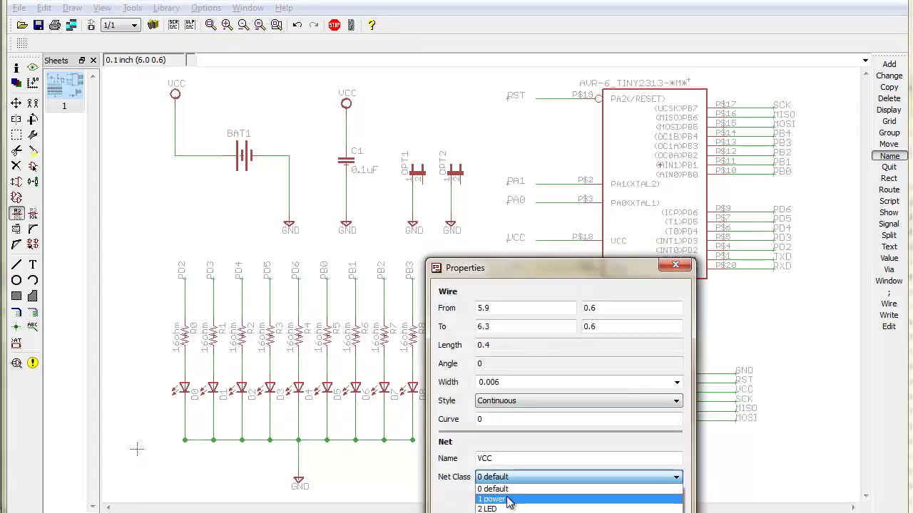
pyautogui.click(509, 499)
pyautogui.click(534, 503)
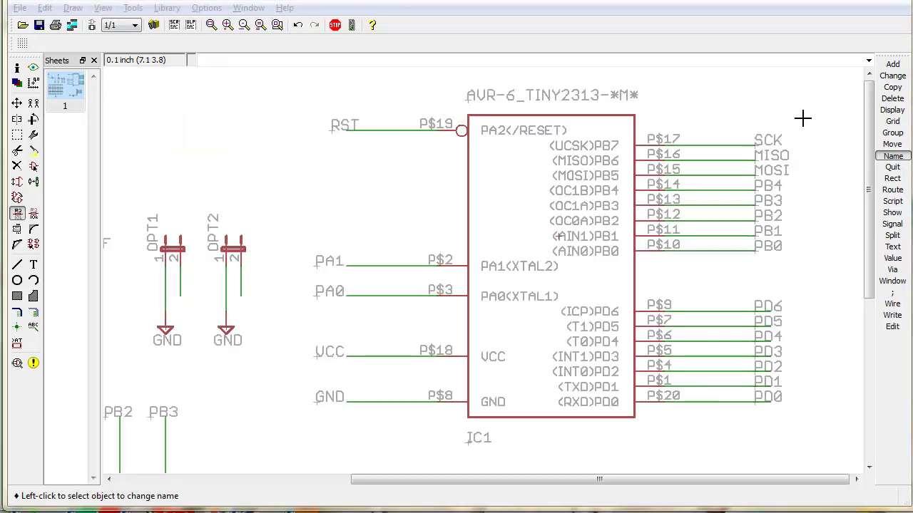
# Compare the net names on IC1's pins with those on connector JP1.
pyautogui.click(766, 2)
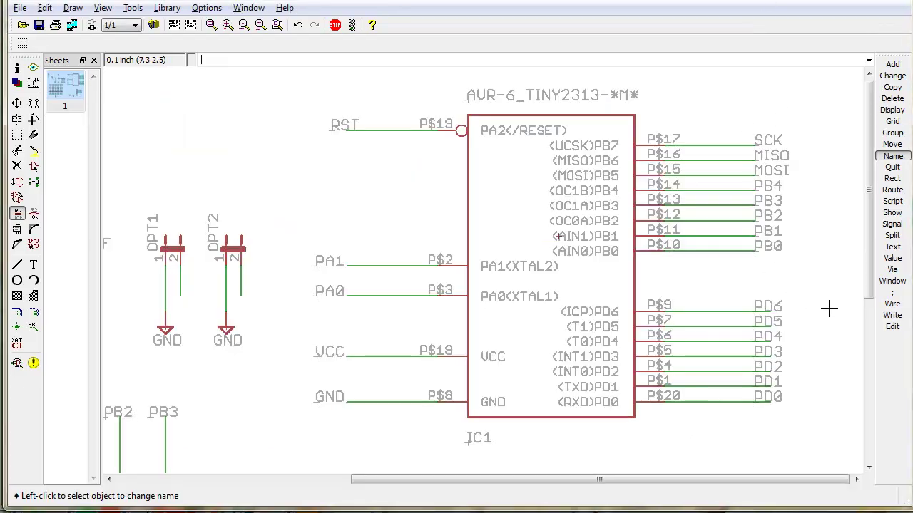
pyautogui.scroll(-2, 825, 305)
pyautogui.scroll(-1, 801, 373)
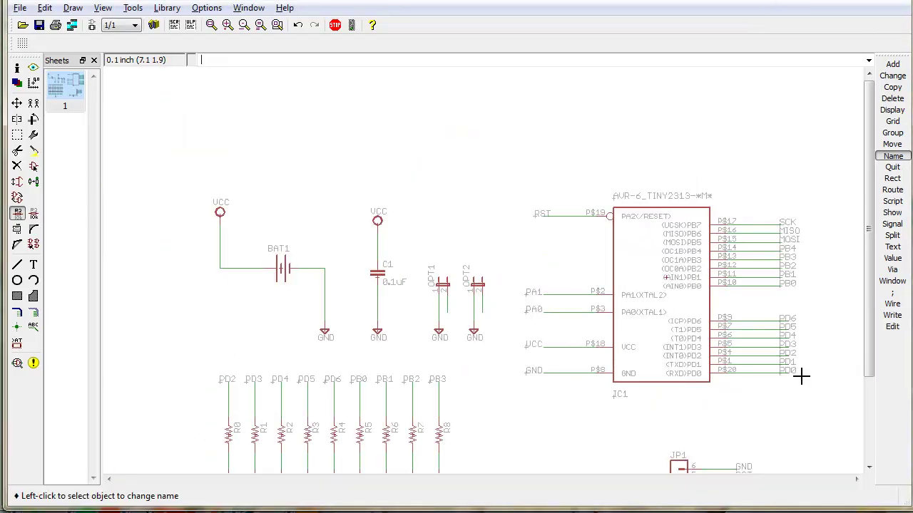
pyautogui.scroll(-1, 859, 364)
pyautogui.scroll(4, 748, 387)
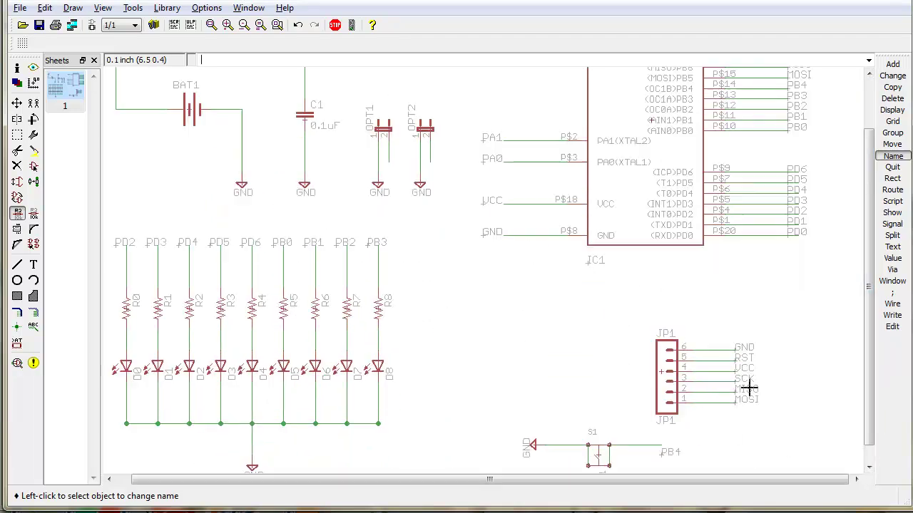
pyautogui.scroll(-1, 740, 308)
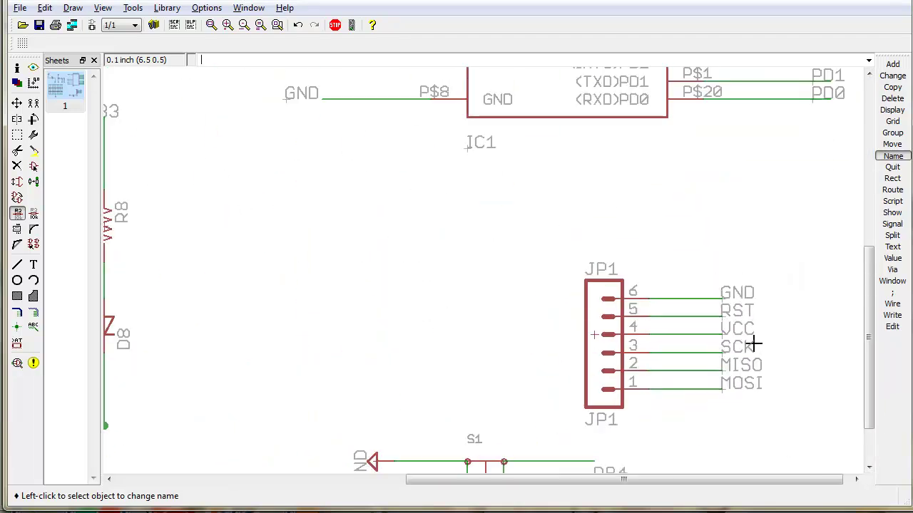
pyautogui.scroll(-1, 761, 352)
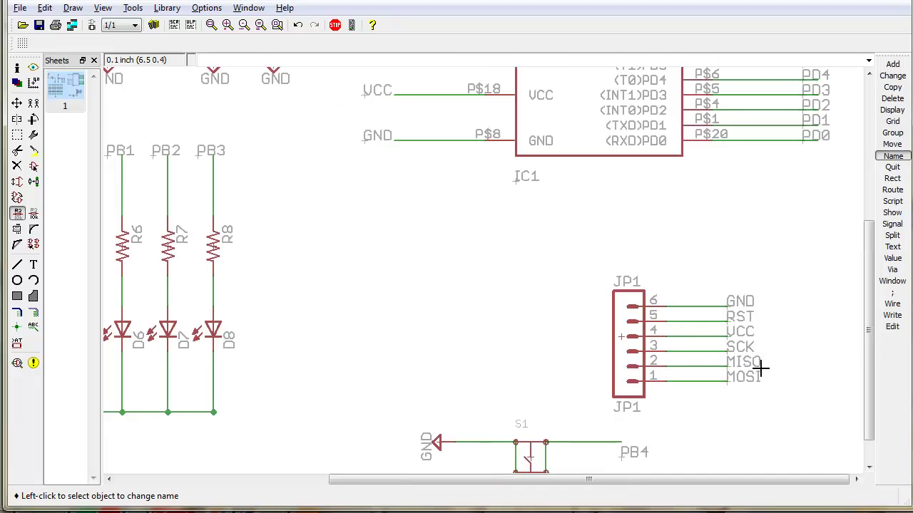
pyautogui.moveTo(874, 358); pyautogui.dragTo(874, 204)
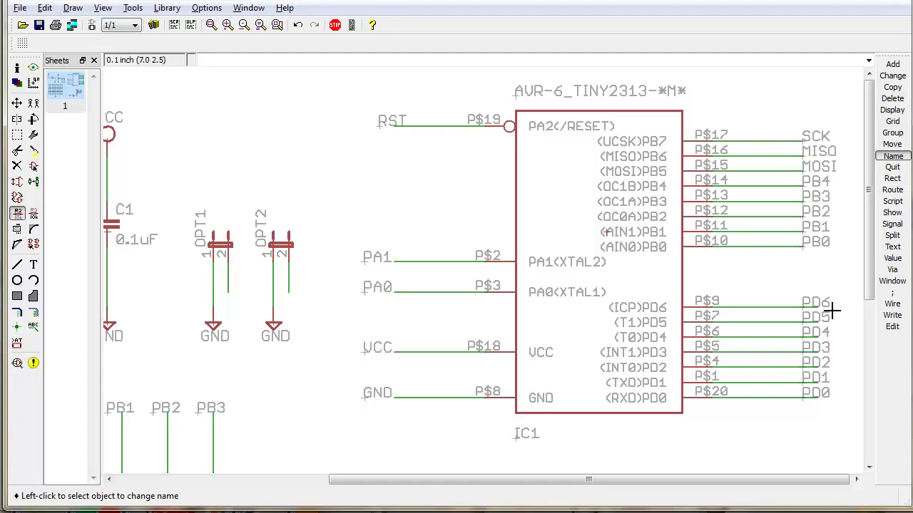
# Rename the nets on IC1's PD1 and PD0 pins to TXD and RXD.
pyautogui.click(810, 378)
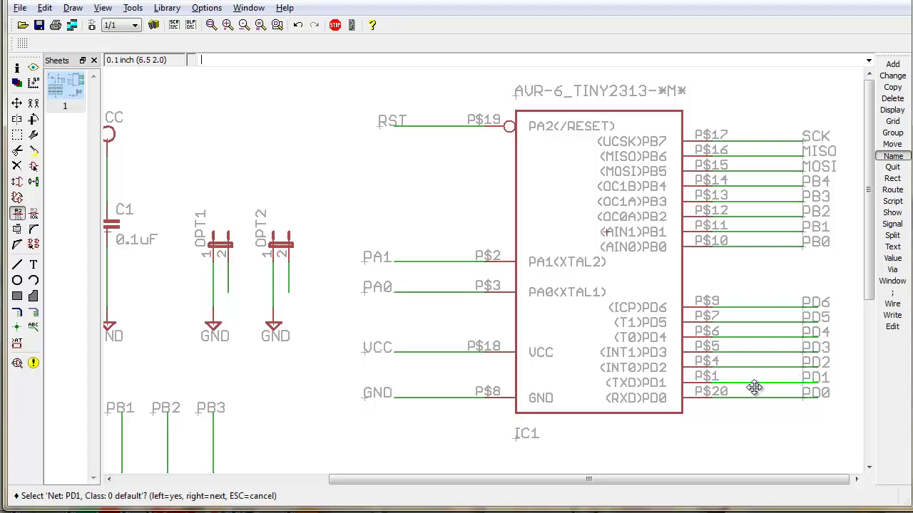
pyautogui.click(813, 380)
pyautogui.write('T')
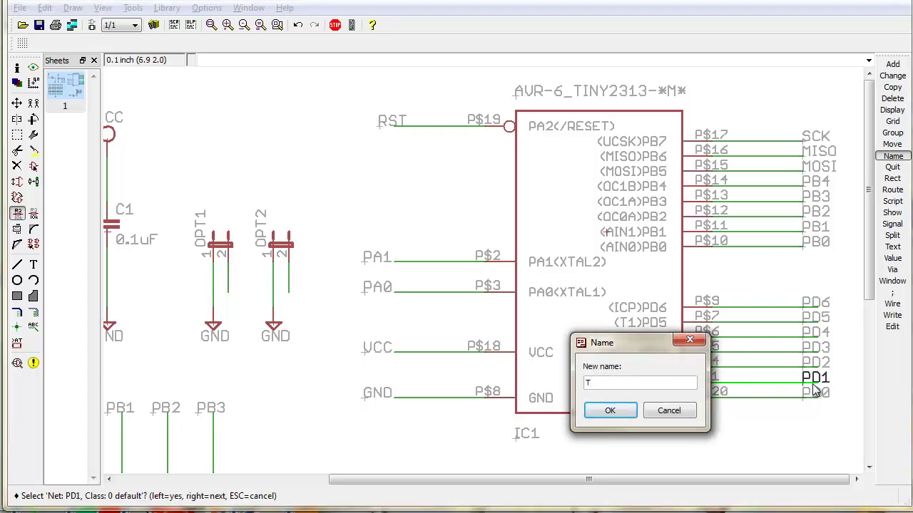
pyautogui.write('XD')
pyautogui.press('Return')
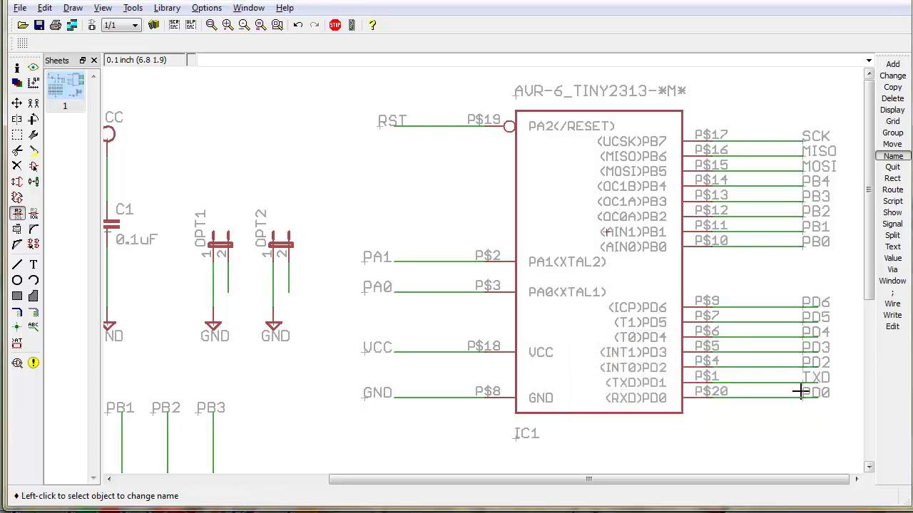
pyautogui.click(802, 393)
pyautogui.write('RXD')
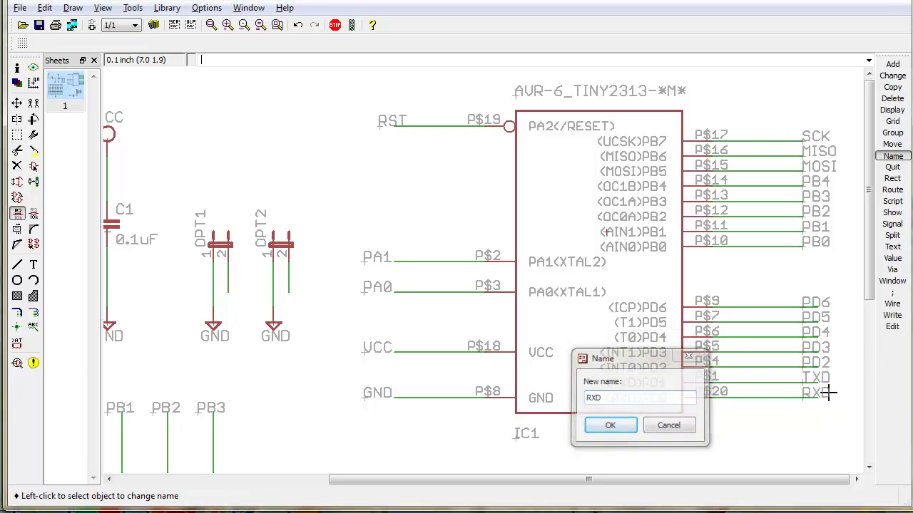
pyautogui.press('Return')
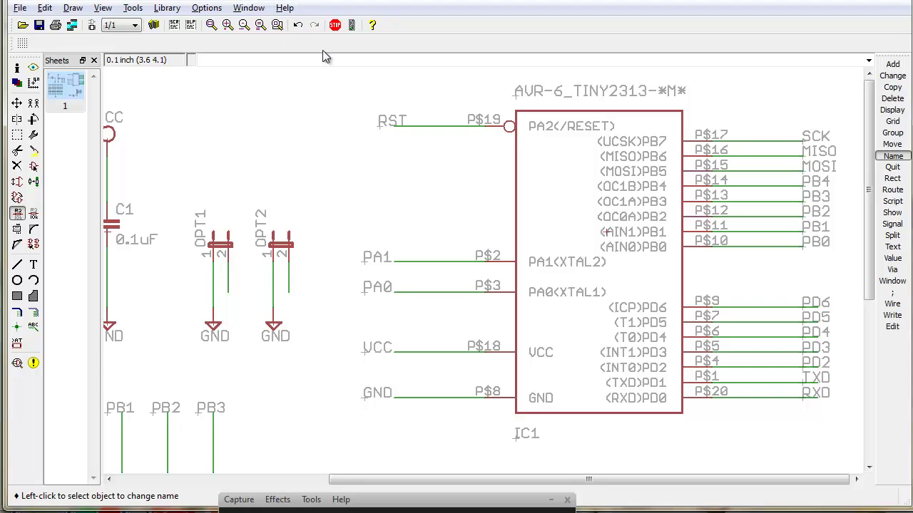
# Rename the nets on pin 2 of OPT1 and OPT2 to PA0 and PA1, connecting them to IC1's matching nets.
pyautogui.write('wire')
pyautogui.press('Return')
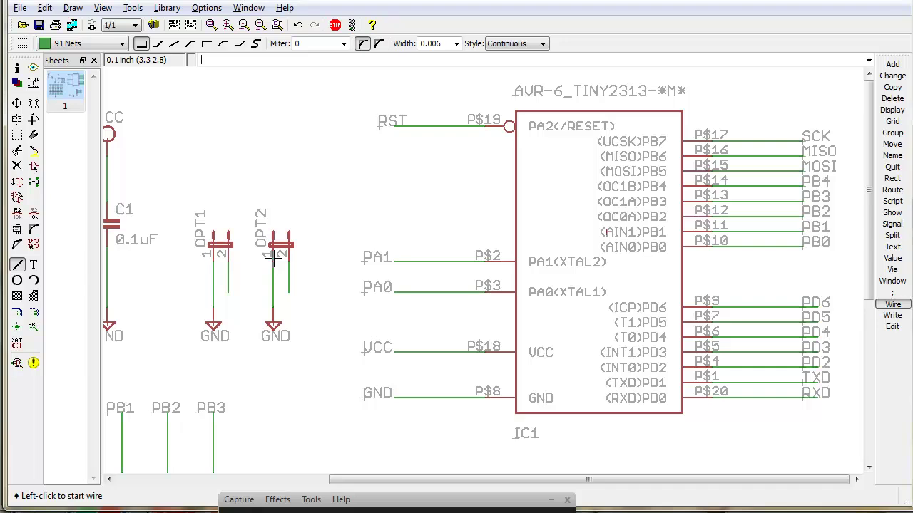
pyautogui.write('name')
pyautogui.press('Return')
pyautogui.click(228, 278)
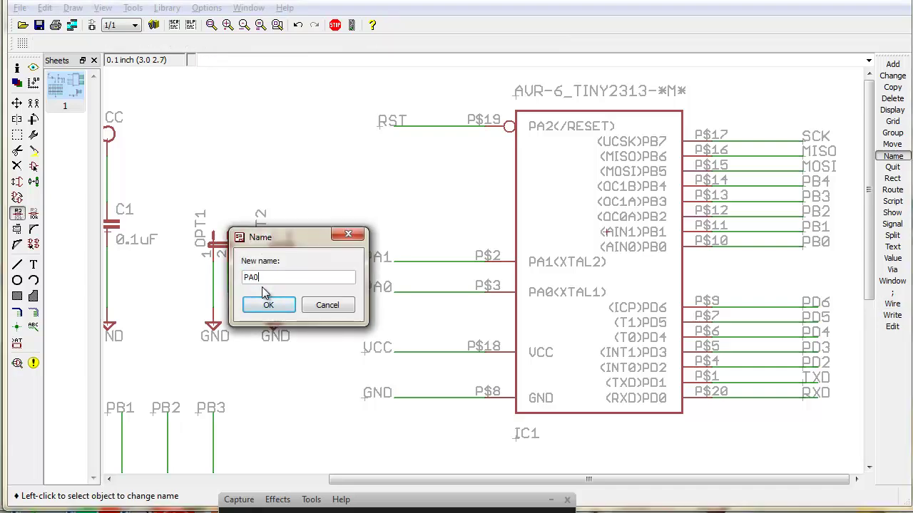
pyautogui.press('Return')
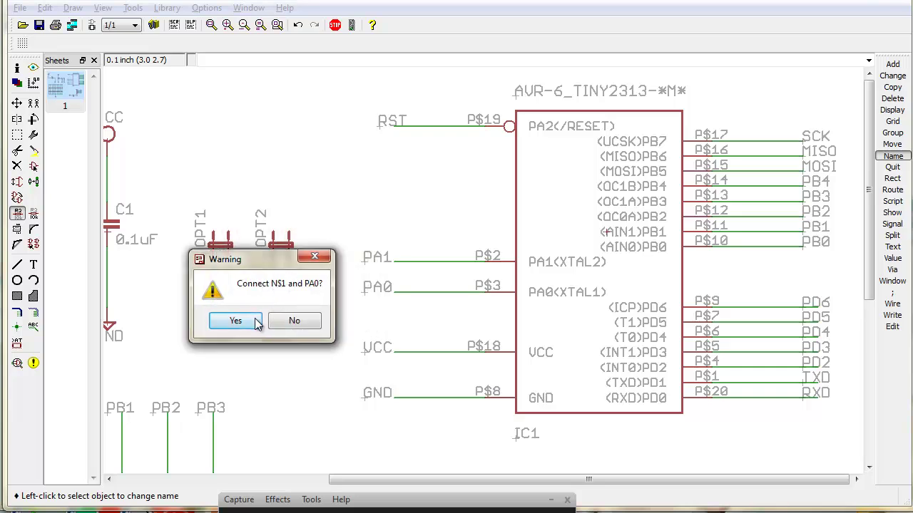
pyautogui.click(236, 321)
pyautogui.click(286, 278)
pyautogui.write('PA')
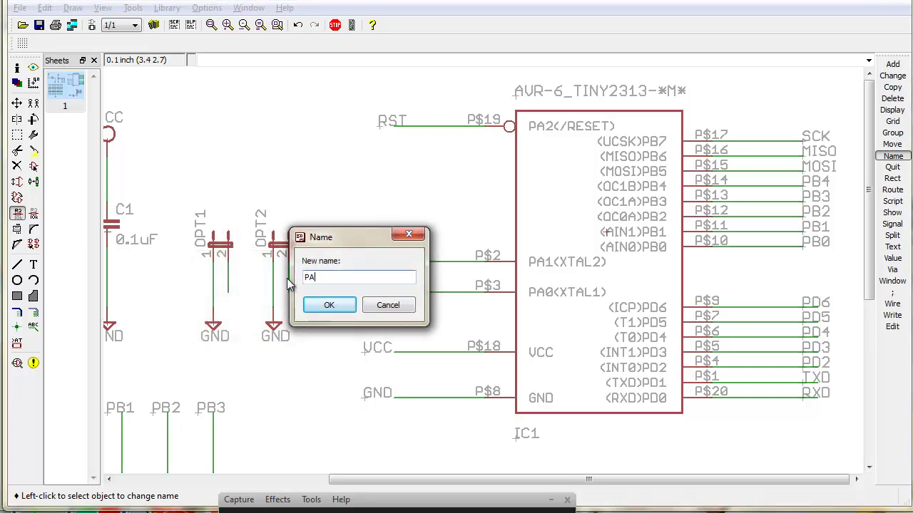
pyautogui.write('1')
pyautogui.press('Return')
pyautogui.click(238, 321)
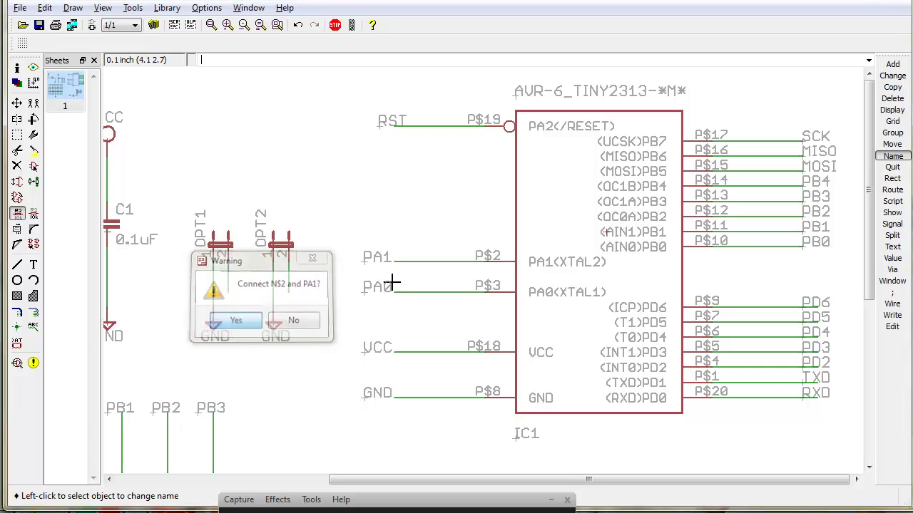
# Place vertical net labels PA1 and PA0 beside the pin 2 wires of OPT2 and OPT1.
pyautogui.scroll(-3, 388, 192)
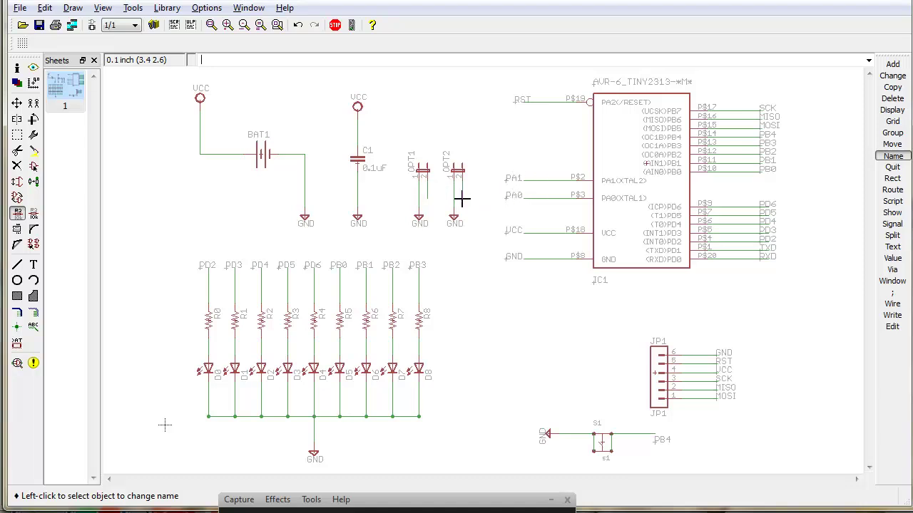
pyautogui.write('label')
pyautogui.press('Return')
pyautogui.click(462, 201)
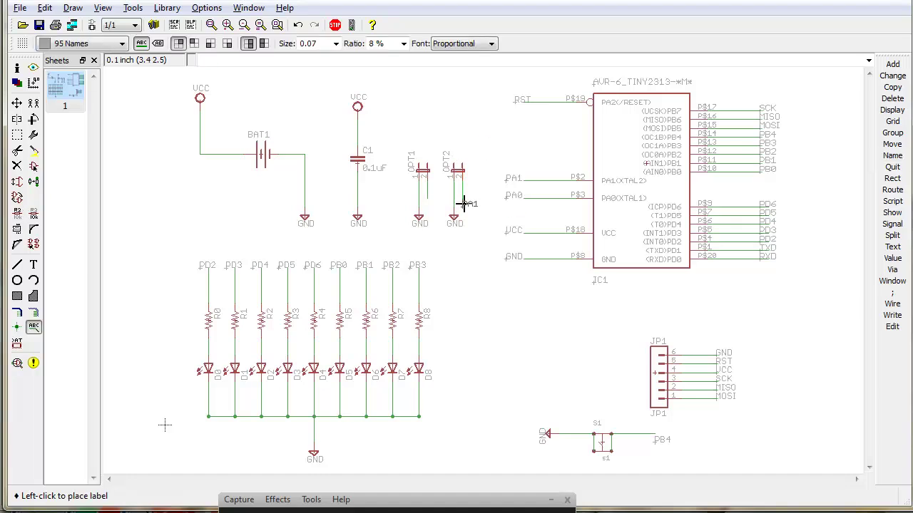
pyautogui.rightClick(467, 203)
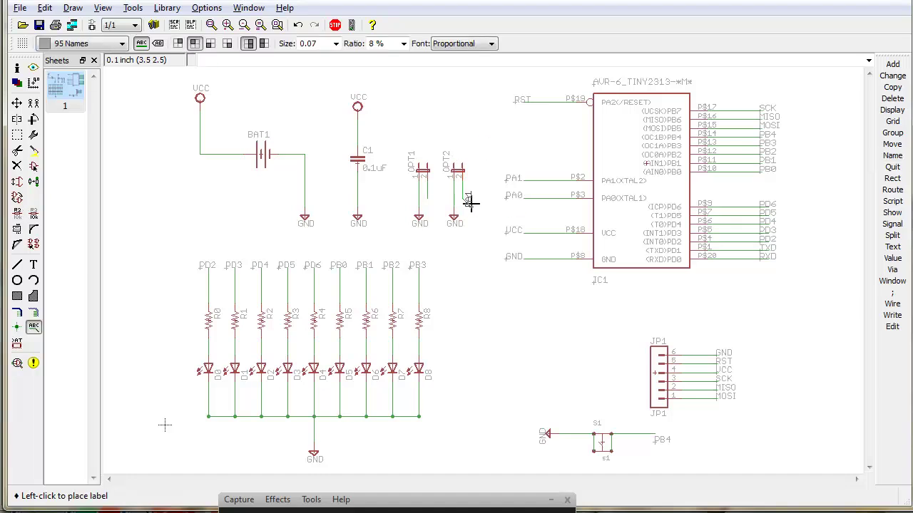
pyautogui.click(428, 200)
pyautogui.click(434, 200)
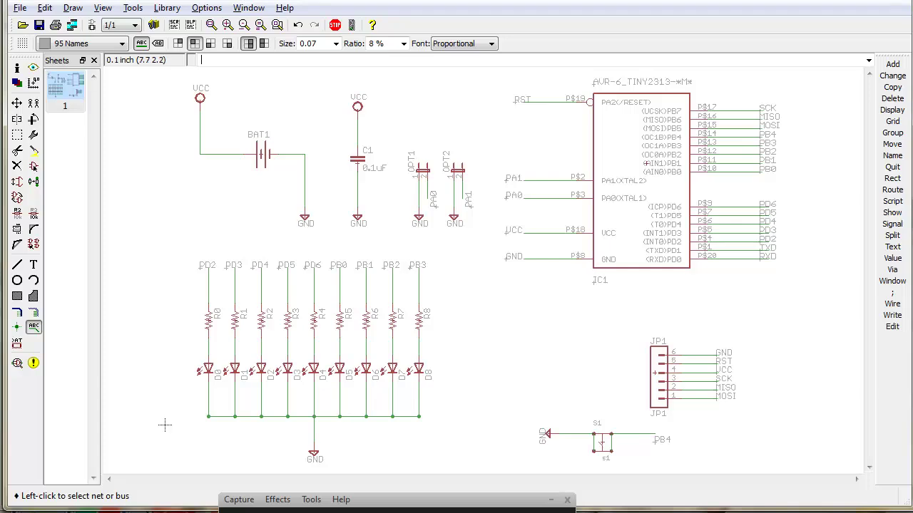
# Switch to the browser, examine the whole ix_schematic.pdf reference circuit at 75% zoom, and return to the schematic editor.
pyautogui.click(695, 511)
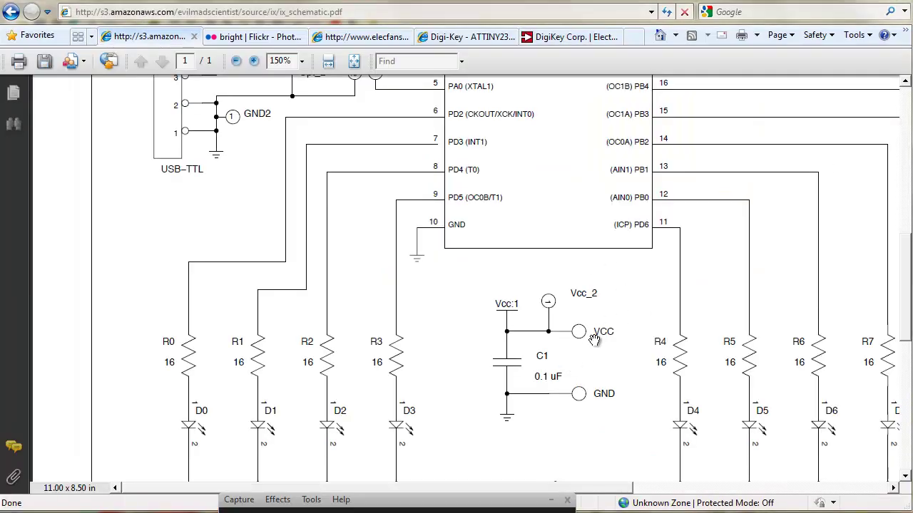
pyautogui.click(236, 61)
pyautogui.click(236, 61)
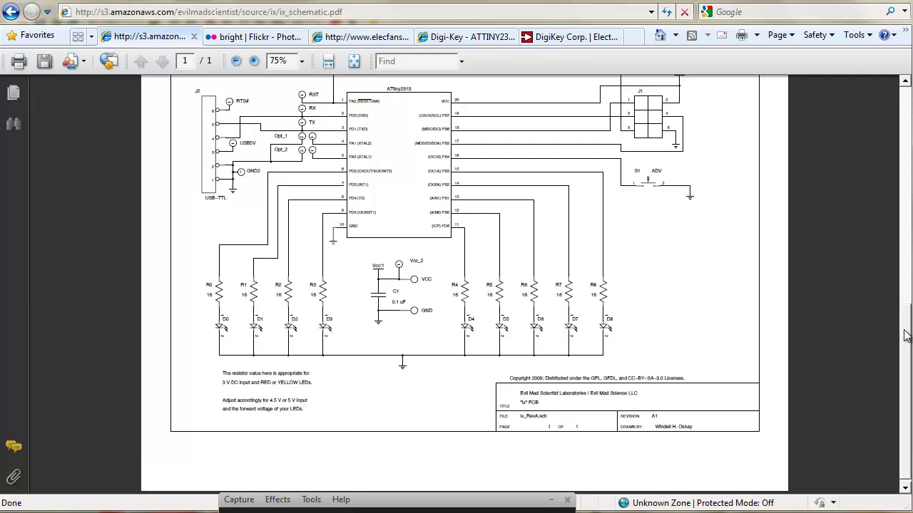
pyautogui.scroll(2, 906, 335)
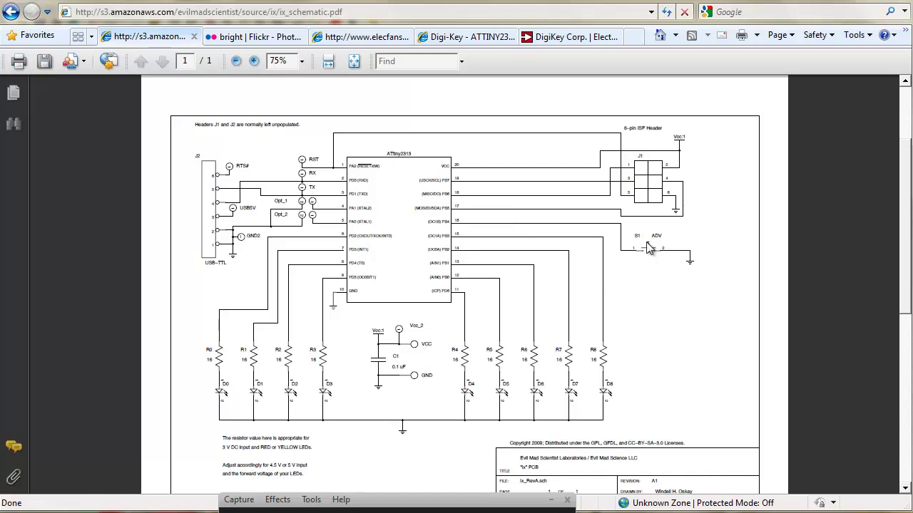
pyautogui.click(846, 2)
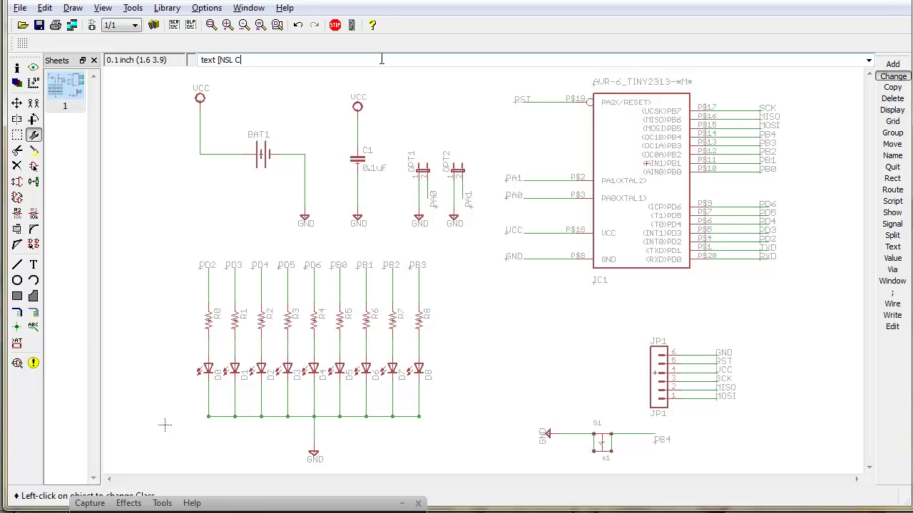
# Place the text "[NSL Cylon]" right of S1 near the sheet's lower edge, with size 0.076 and ratio 10%.
pyautogui.press('Return')
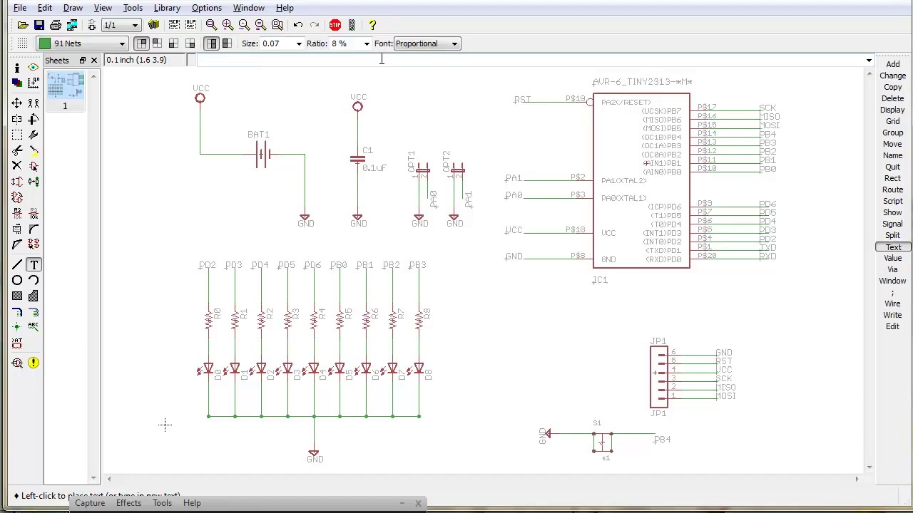
pyautogui.click(368, 45)
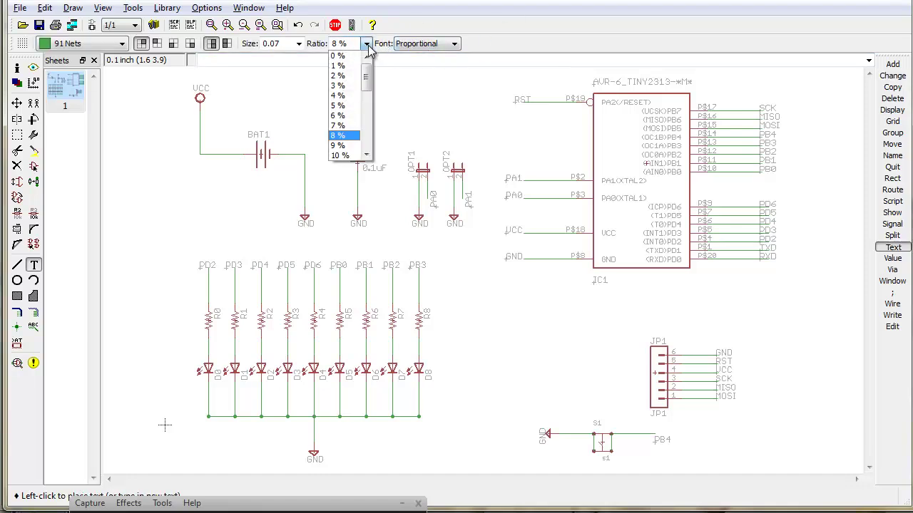
pyautogui.click(341, 146)
pyautogui.click(299, 43)
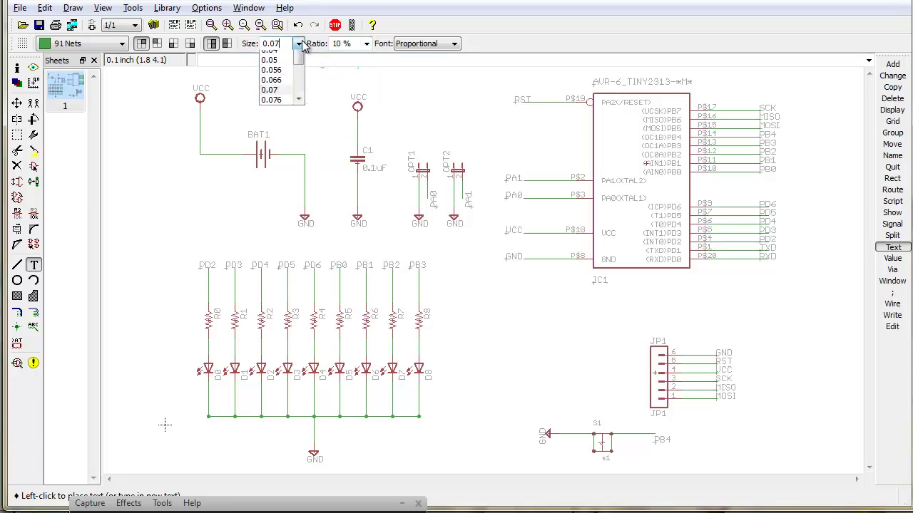
pyautogui.click(274, 155)
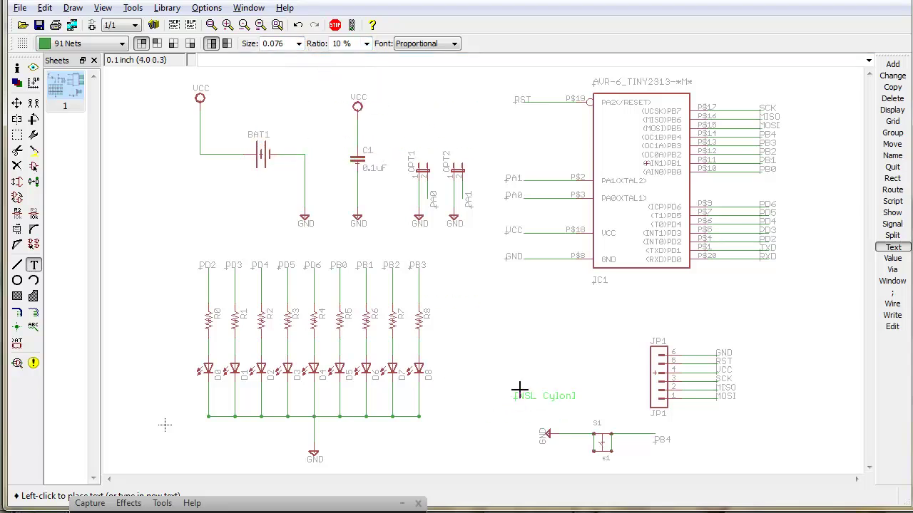
pyautogui.click(790, 454)
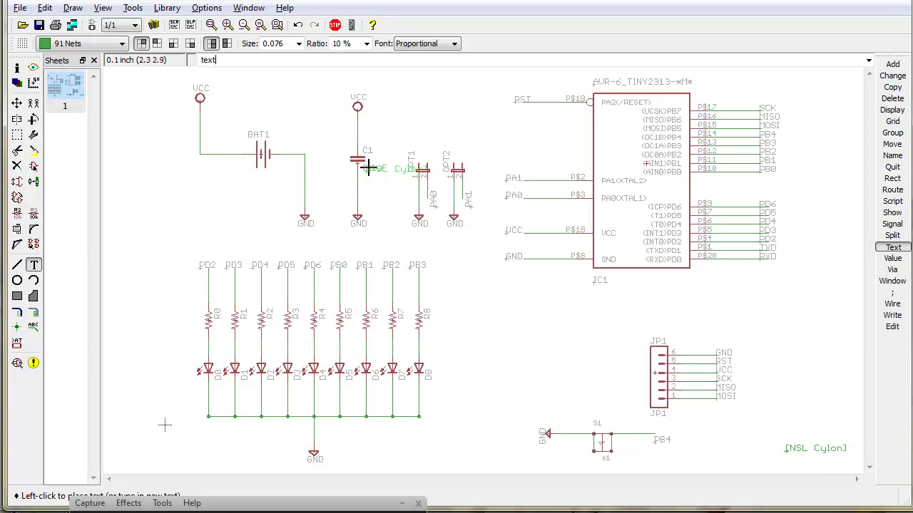
# Place a text line with the author's name and the date 10/27 just below the [NSL Cylon] title.
pyautogui.write('charliex 10/27')
pyautogui.press('Return')
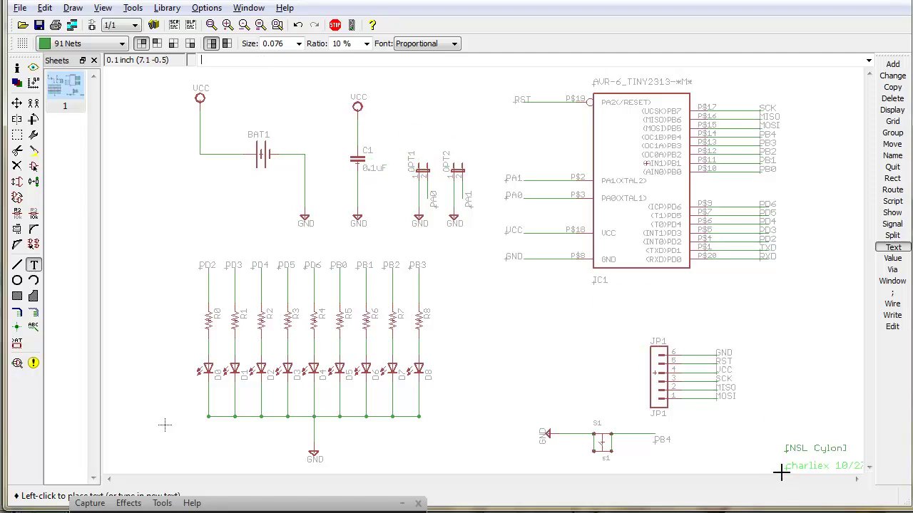
pyautogui.click(763, 466)
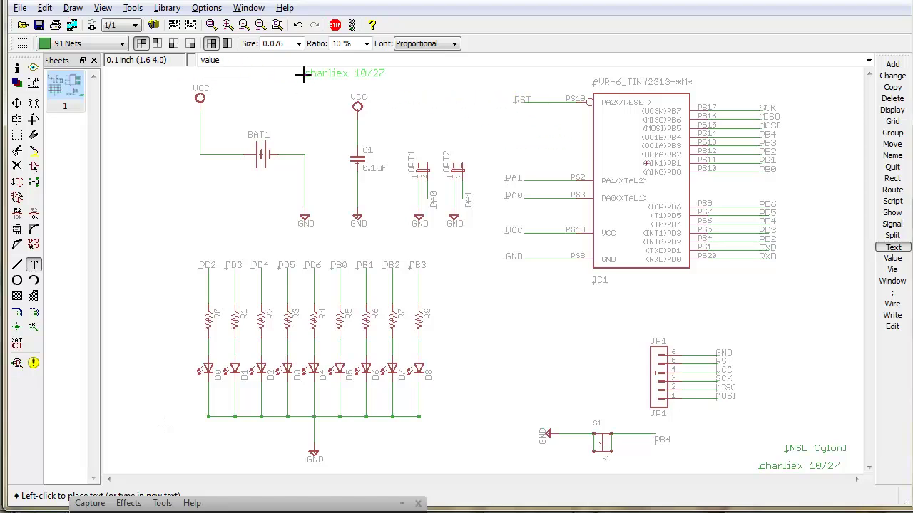
# Set the value of resistors R0 through R8 to 16ohm.
pyautogui.write('gm')
pyautogui.press('Return')
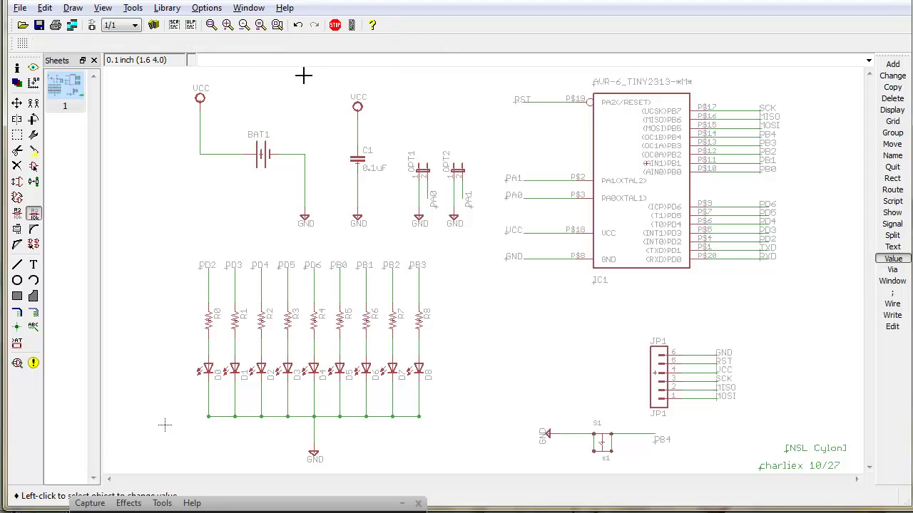
pyautogui.click(211, 323)
pyautogui.click(236, 322)
pyautogui.click(261, 321)
pyautogui.click(290, 323)
pyautogui.click(314, 321)
pyautogui.click(340, 321)
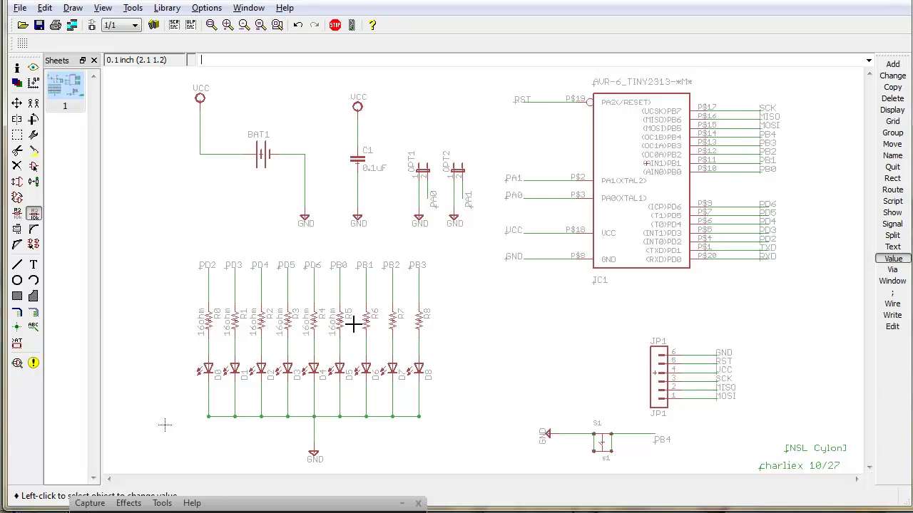
pyautogui.click(366, 321)
pyautogui.click(392, 322)
pyautogui.click(418, 321)
# Save the schematic as NSL_Cylon1 in the NSL_Cylon1 project folder.
pyautogui.click(20, 7)
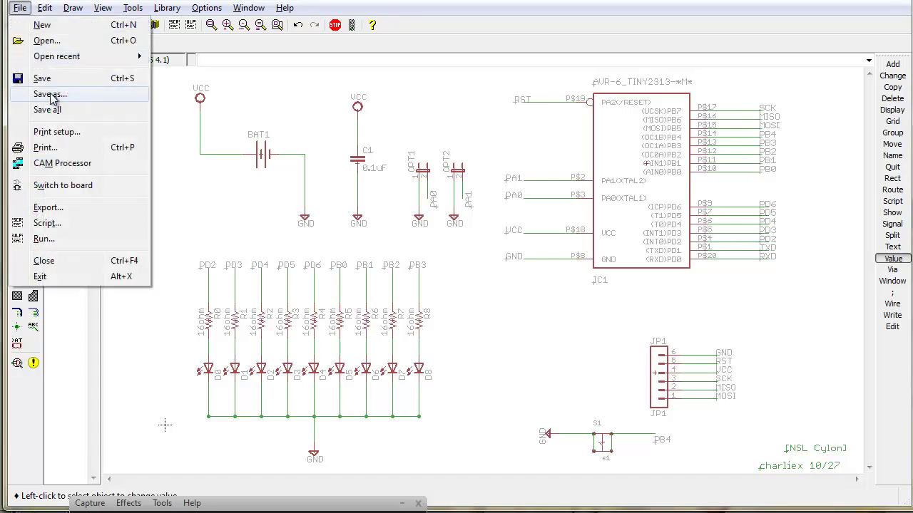
pyautogui.click(54, 95)
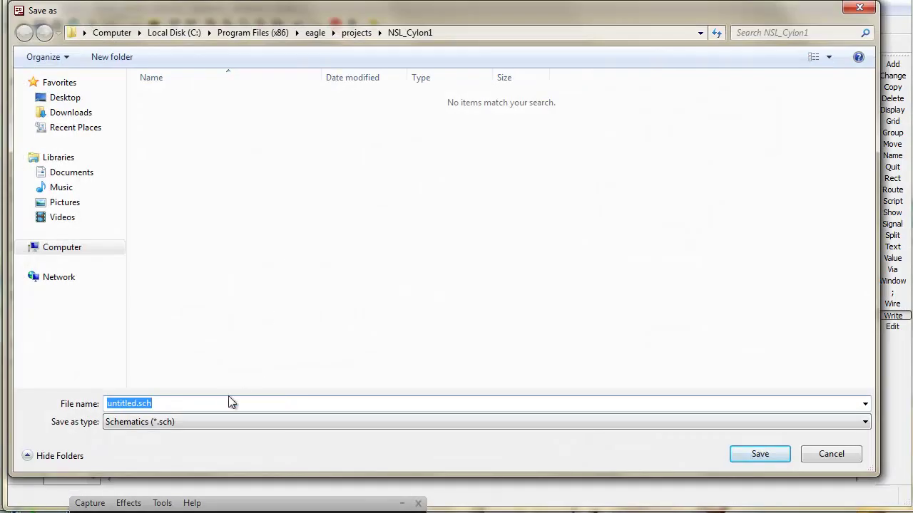
pyautogui.write('NSL_Cylon1')
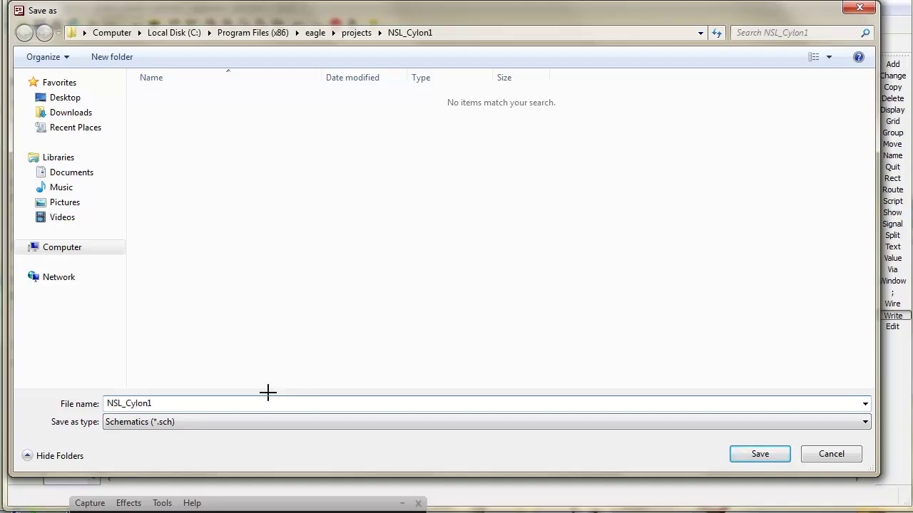
pyautogui.press('Return')
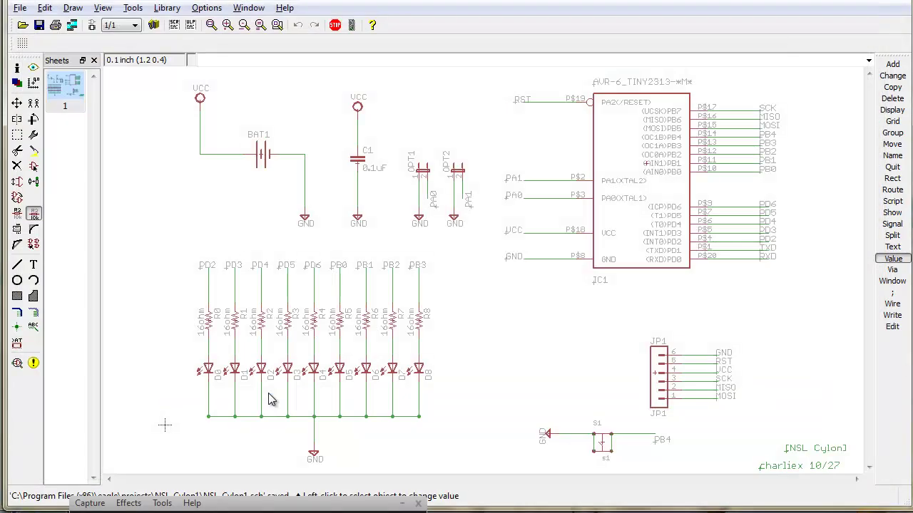